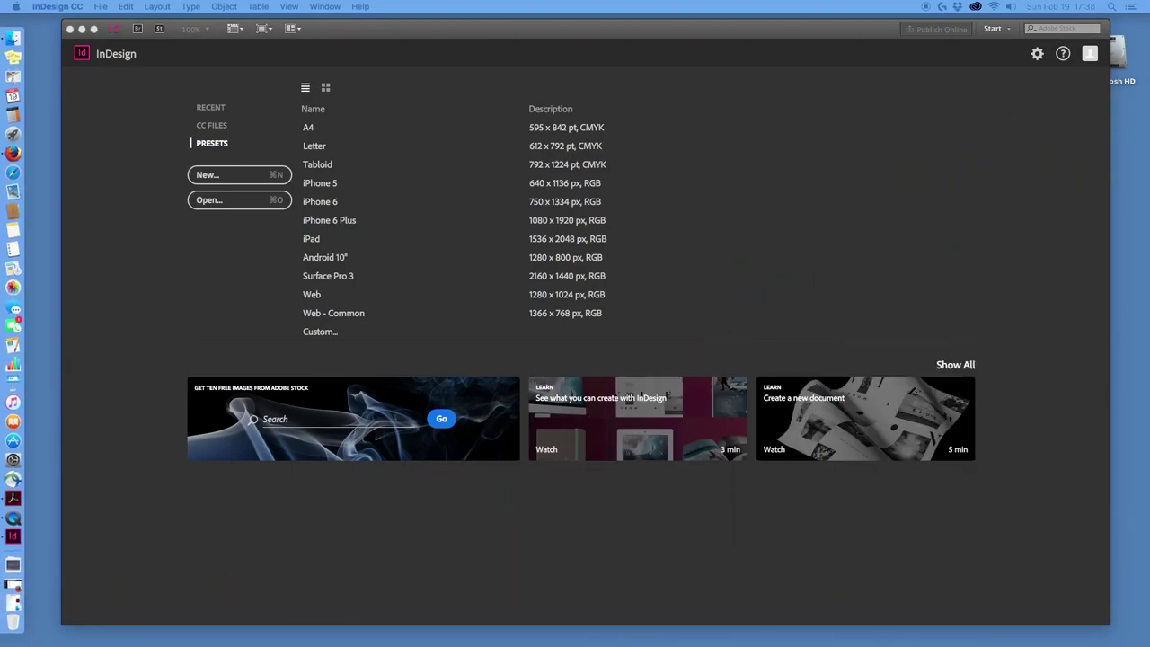
Set up a custom Print document with the default preset and 5 pages.
{"action": "left_click", "coordinate": [323, 332]}
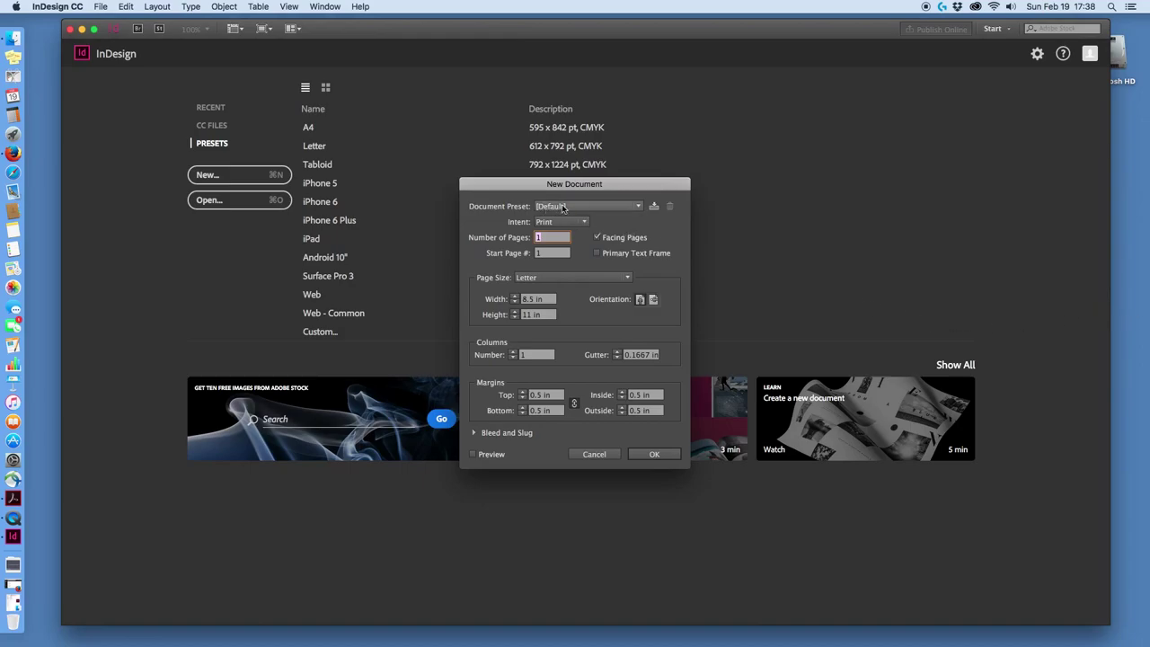
{"action": "left_click", "coordinate": [638, 209]}
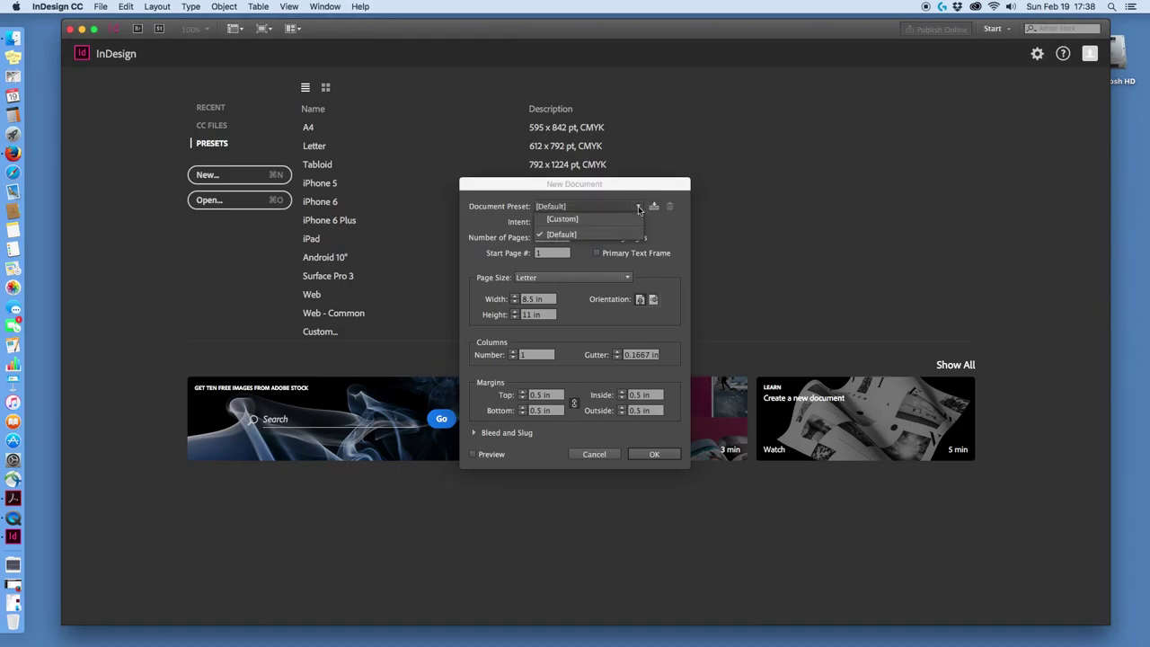
{"action": "left_click", "coordinate": [638, 209]}
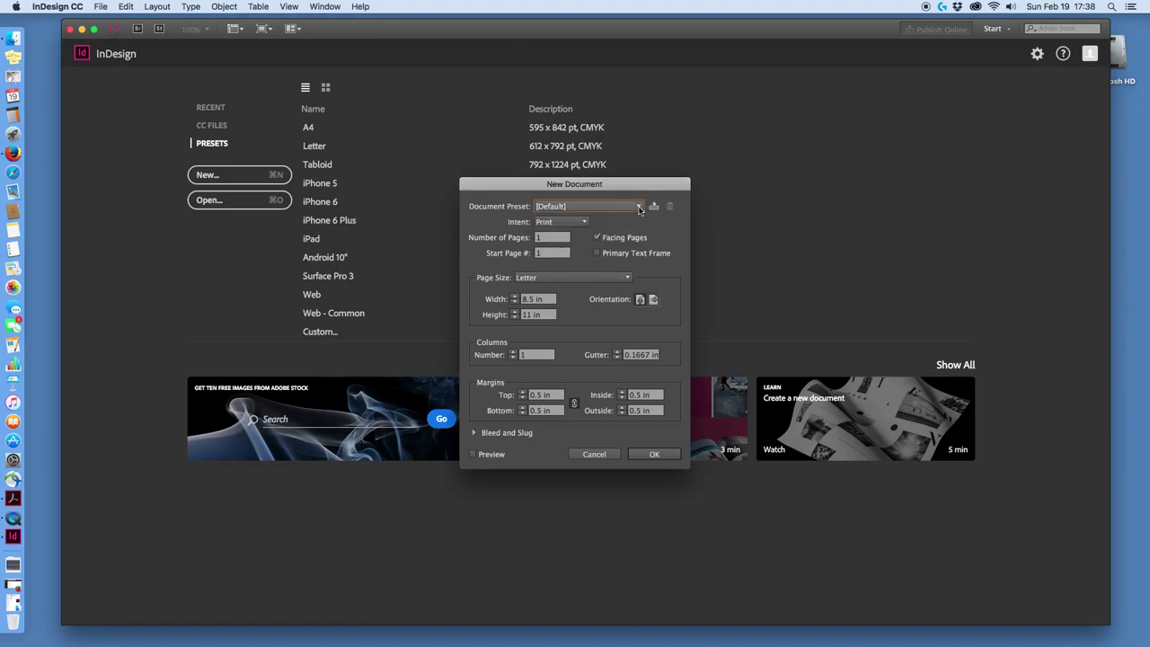
{"action": "left_click", "coordinate": [584, 223]}
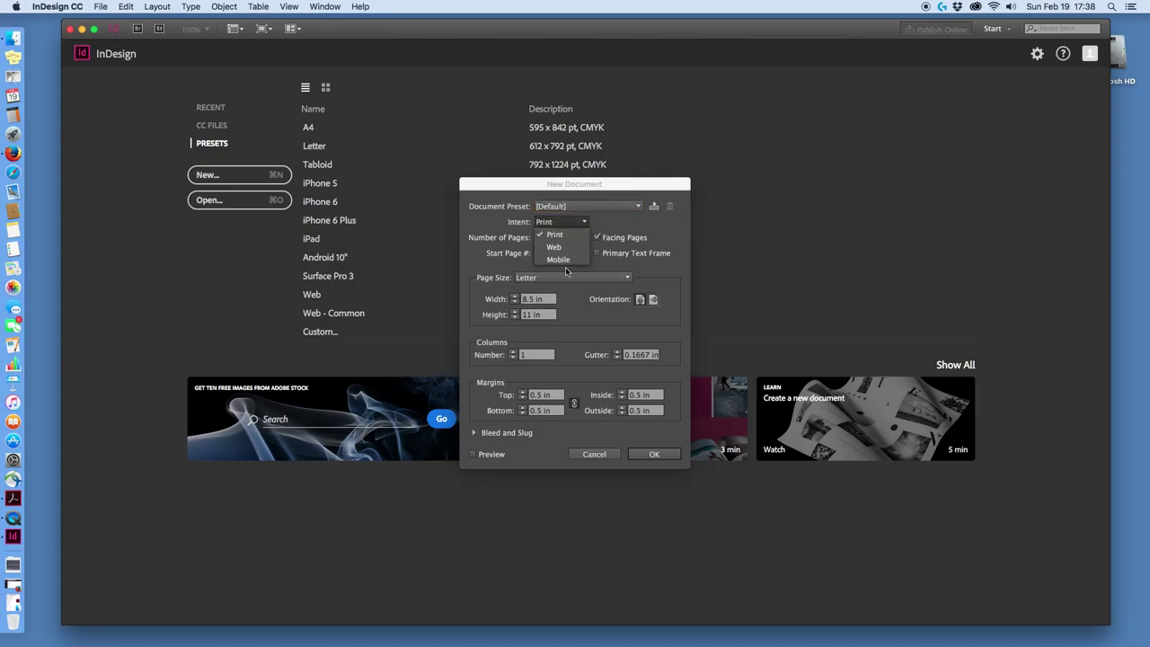
{"action": "left_click", "coordinate": [564, 236]}
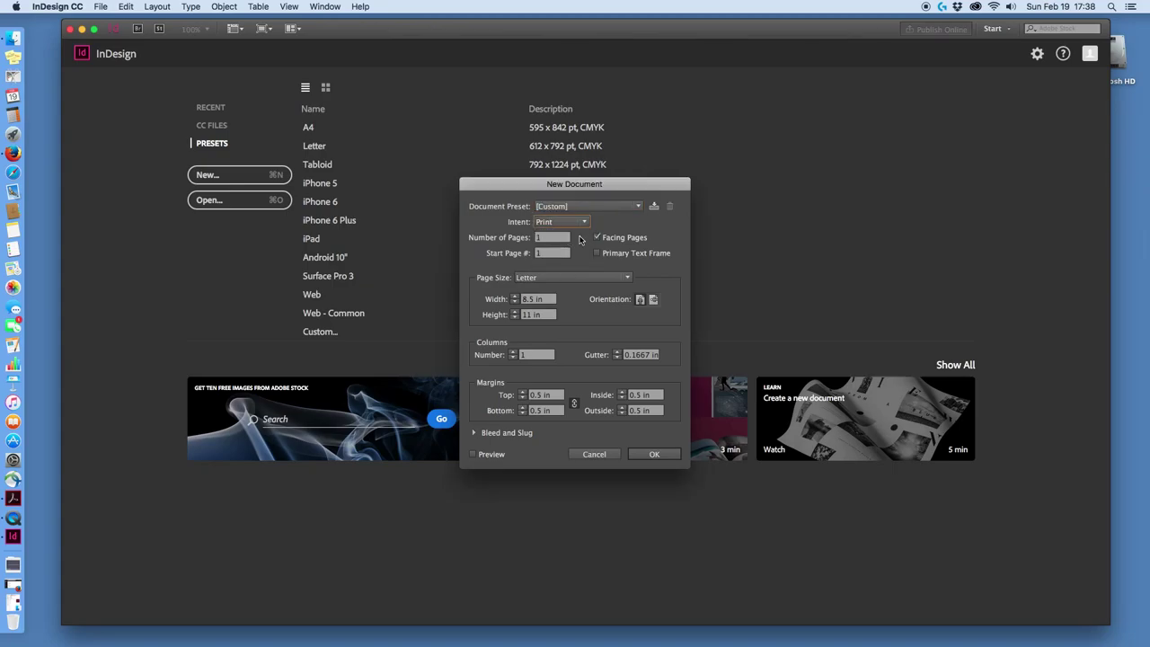
{"action": "left_click", "coordinate": [548, 239]}
{"action": "type", "text": "65"}
{"action": "key", "text": "BackSpace"}
{"action": "key", "text": "BackSpace"}
{"action": "type", "text": "5"}
{"action": "left_click", "coordinate": [569, 282]}
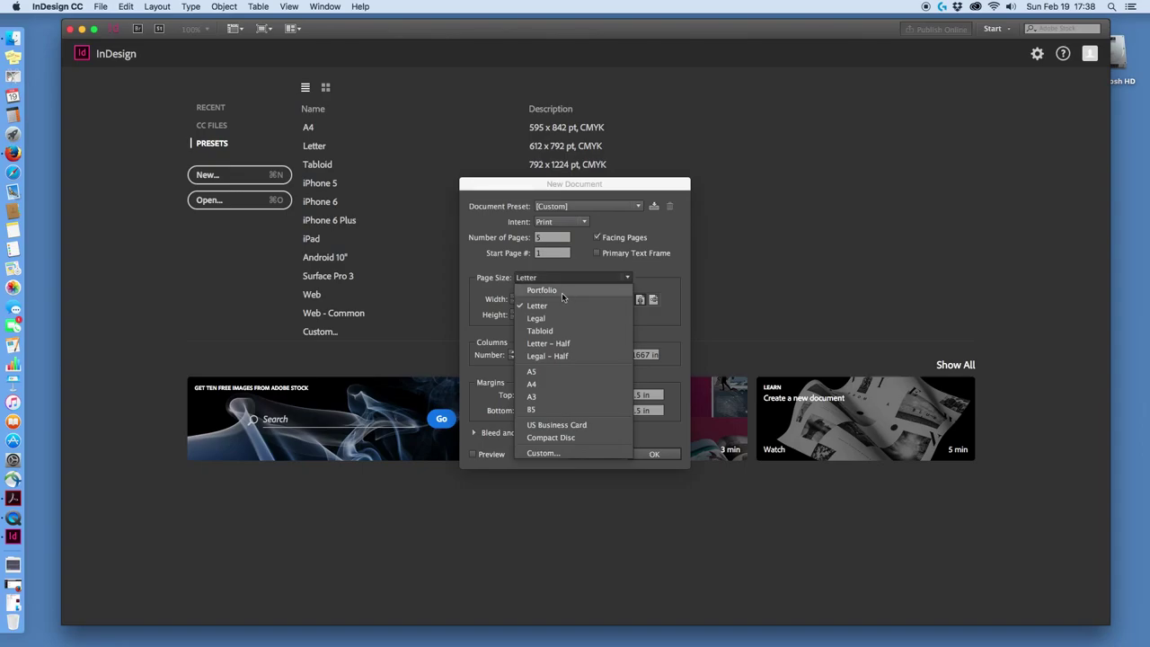
Choose the Portfolio page size and switch to landscape Letter, 11 x 8.5 in.
{"action": "left_click", "coordinate": [561, 292]}
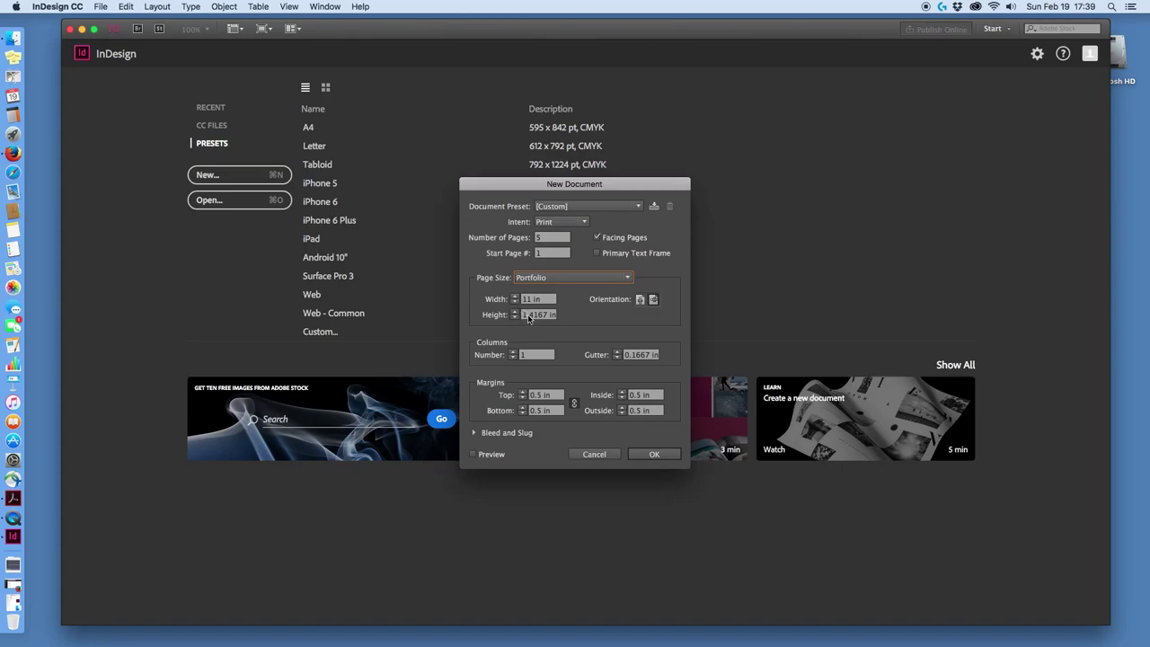
{"action": "left_click", "coordinate": [530, 315]}
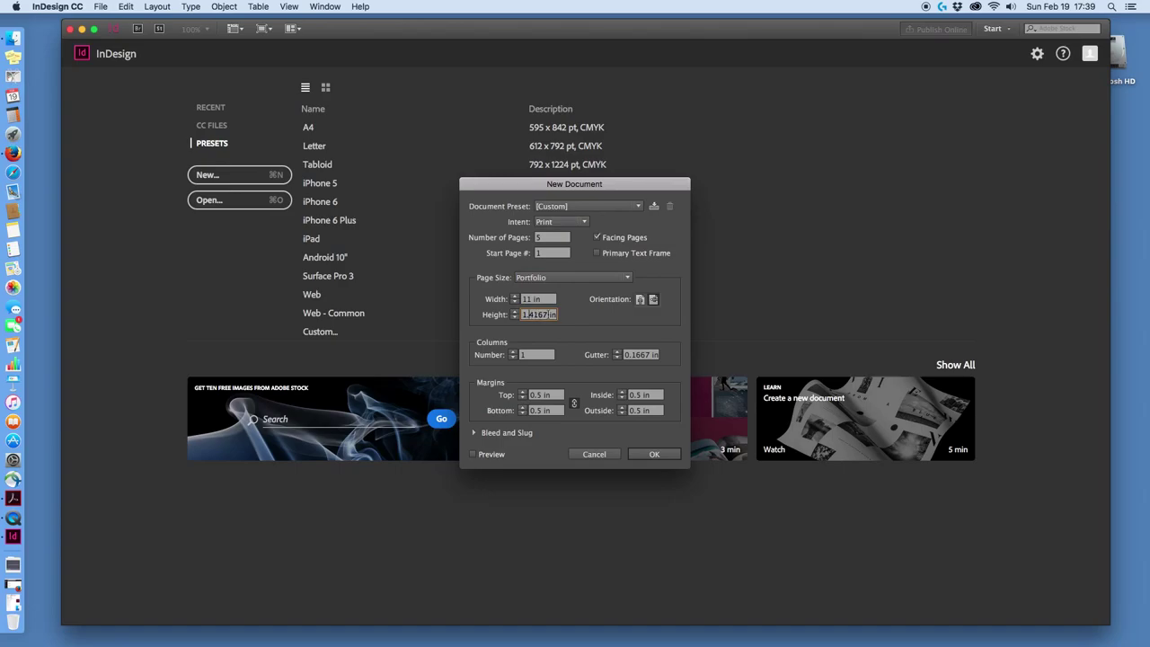
{"action": "left_click", "coordinate": [495, 302]}
{"action": "type", "text": "8.5"}
{"action": "left_click", "coordinate": [72, 6]}
{"action": "mouse_move", "coordinate": [74, 33]}
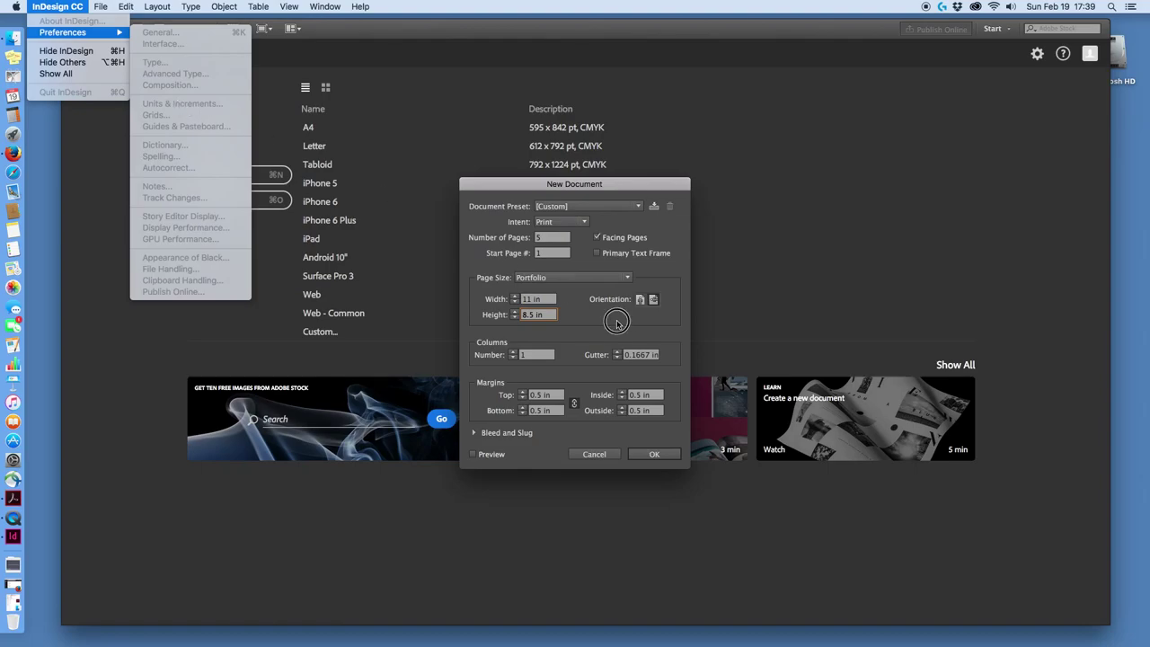
{"action": "left_click", "coordinate": [642, 300]}
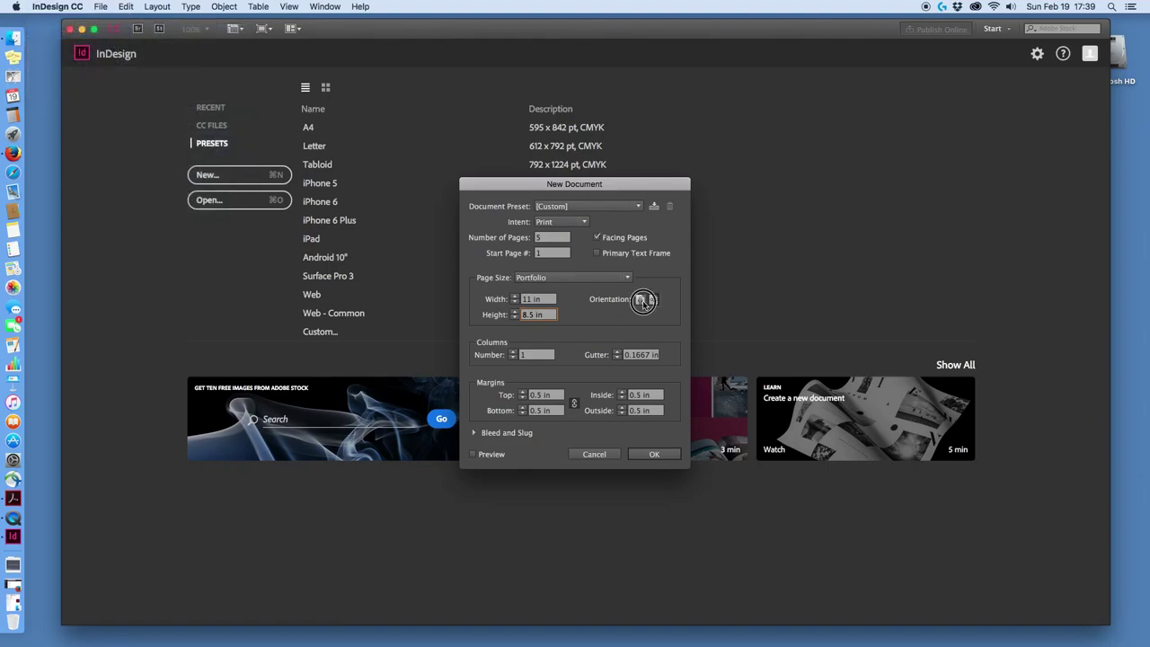
{"action": "left_click", "coordinate": [653, 300]}
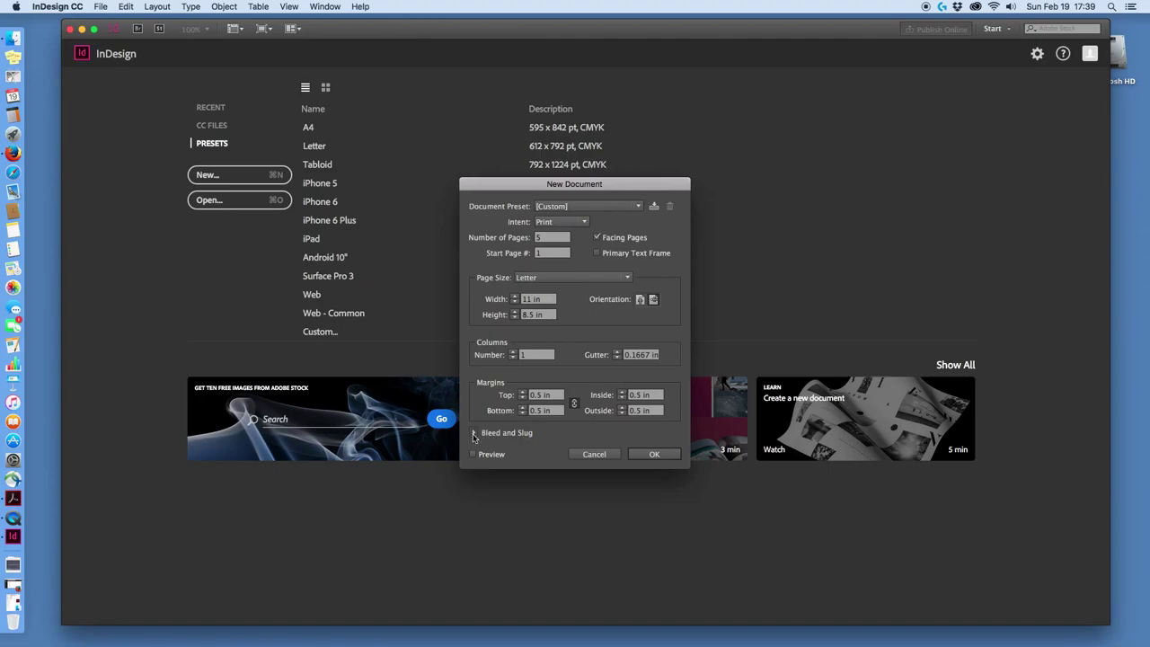
Leave Bleed and Slug unchanged and turn on Preview to see the landscape document.
{"action": "left_click", "coordinate": [475, 433]}
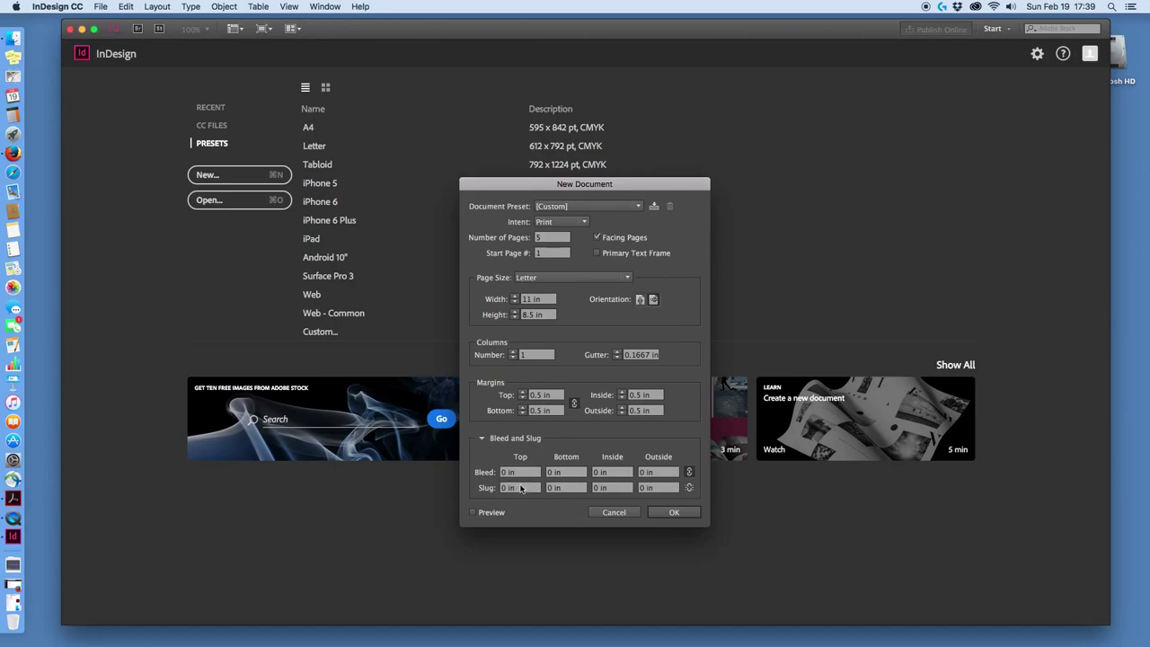
{"action": "left_click", "coordinate": [481, 439]}
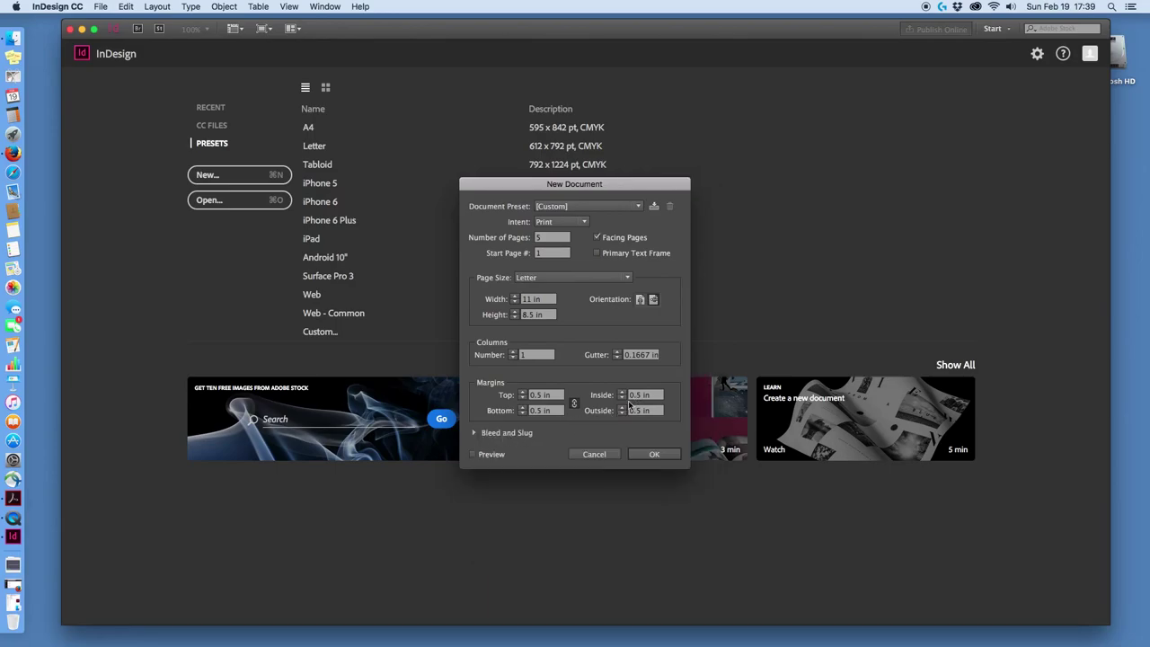
{"action": "left_click", "coordinate": [473, 455]}
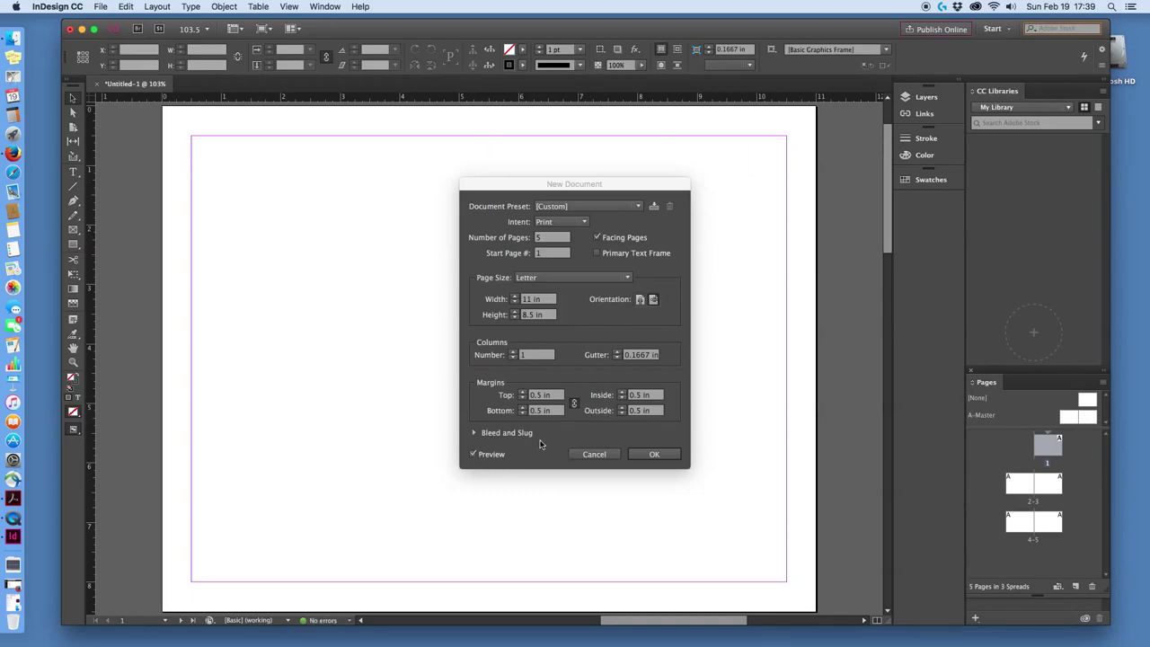
Create the 5-page landscape document, then hide and re-show its rulers.
{"action": "left_click", "coordinate": [653, 455]}
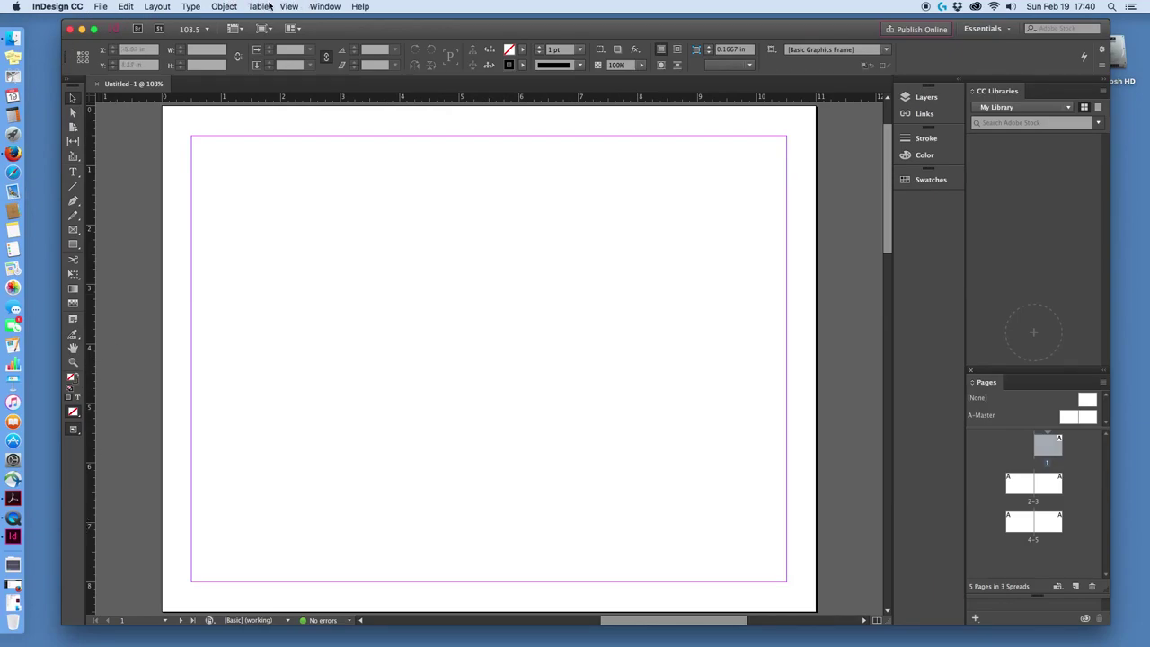
{"action": "left_click", "coordinate": [289, 7]}
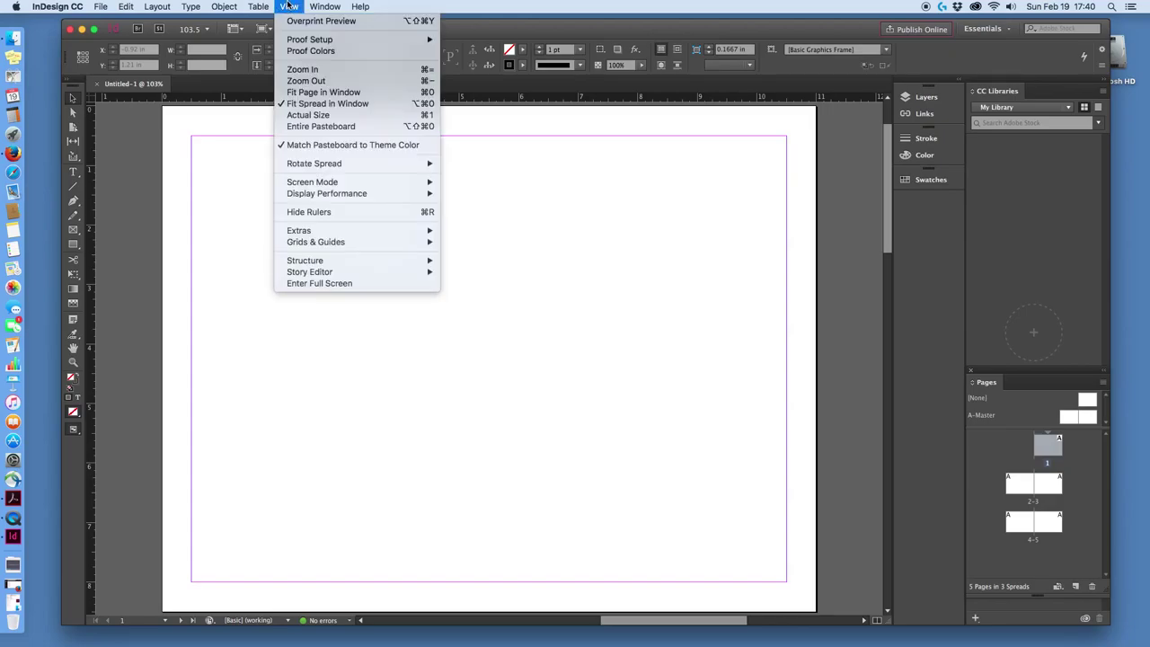
{"action": "left_click", "coordinate": [310, 212]}
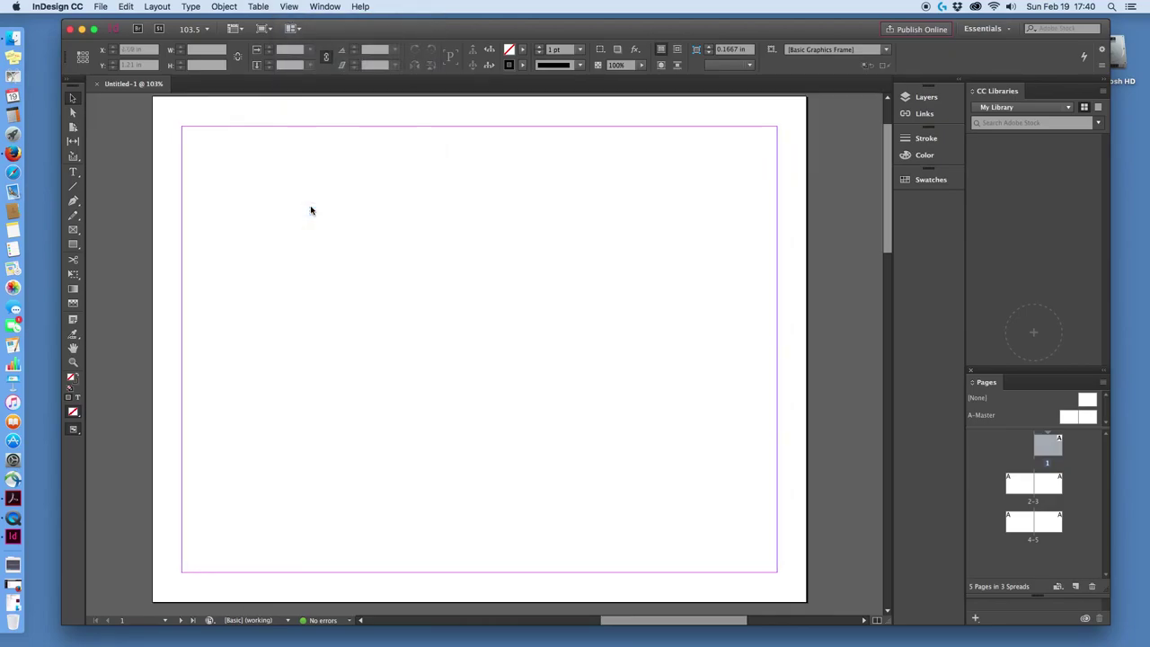
{"action": "left_click", "coordinate": [259, 7]}
{"action": "mouse_move", "coordinate": [289, 6]}
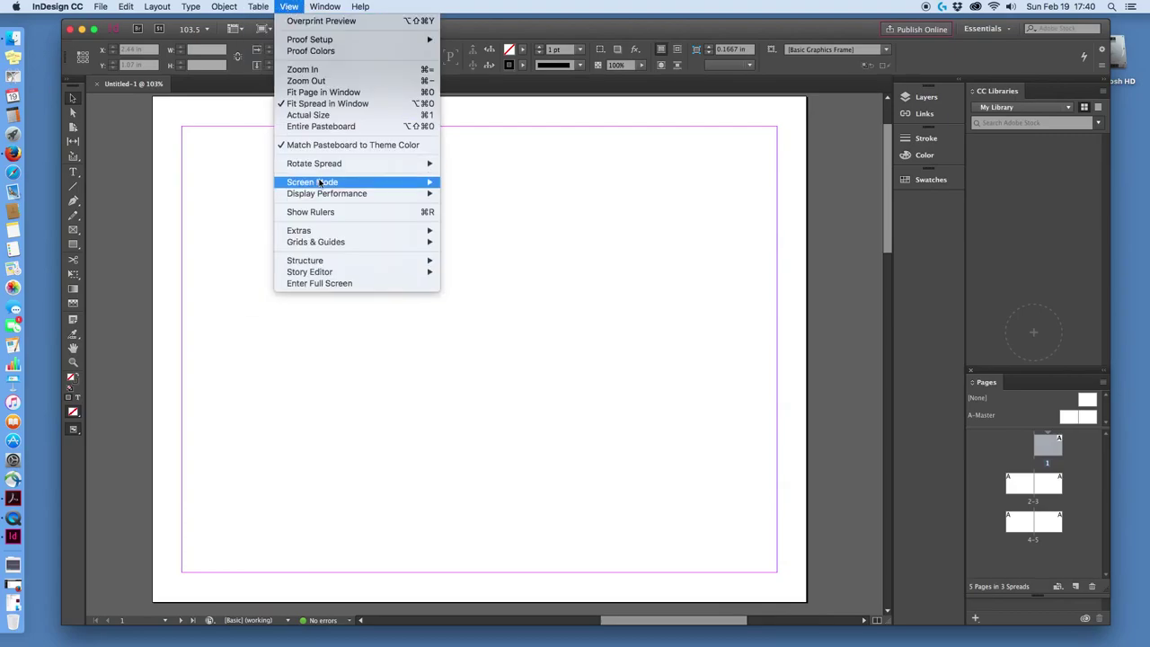
{"action": "left_click", "coordinate": [322, 211]}
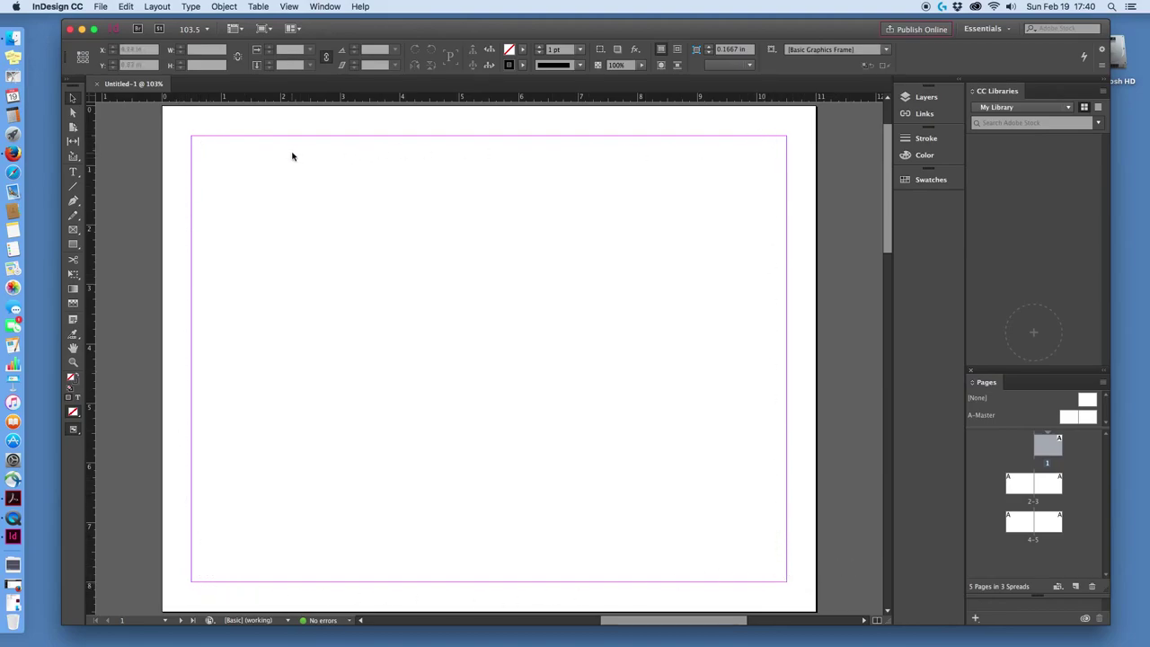
{"action": "left_click", "coordinate": [289, 6]}
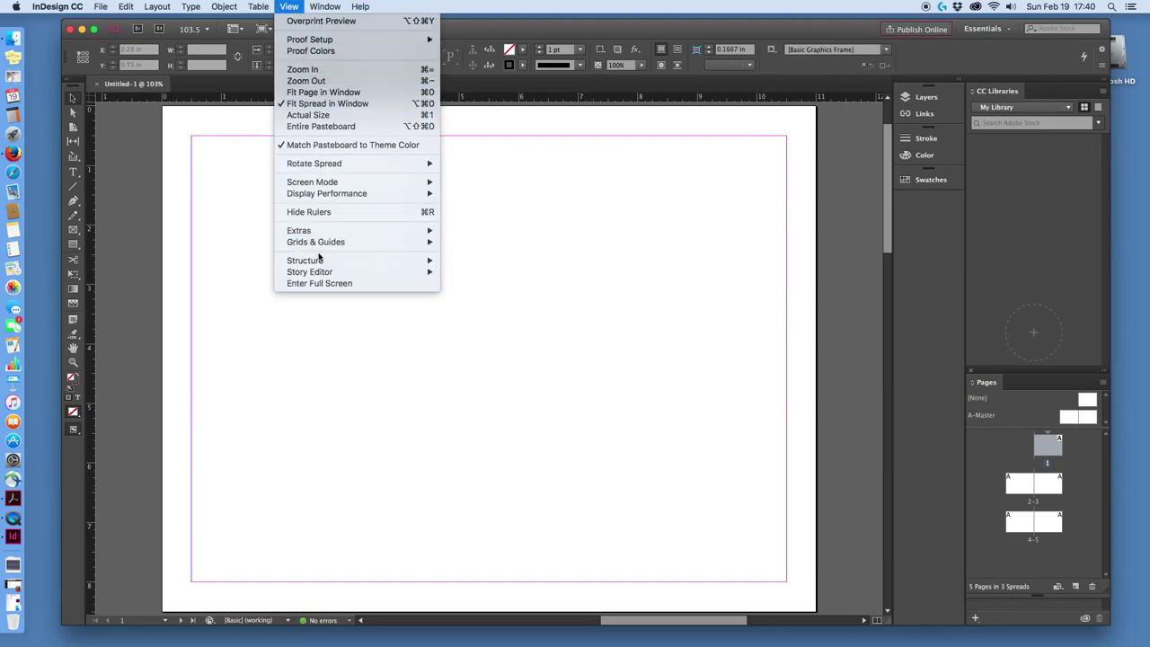
{"action": "mouse_move", "coordinate": [318, 246]}
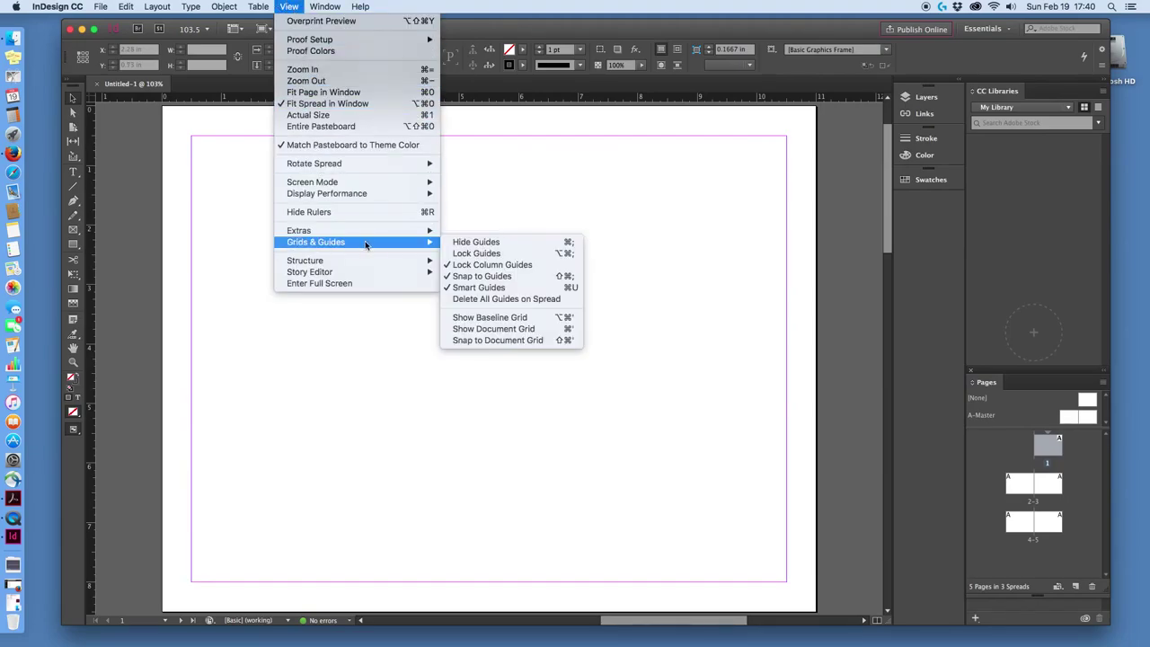
Hide the margin guides so page 1 looks blank, and bring back the Pages panel.
{"action": "left_click", "coordinate": [475, 242]}
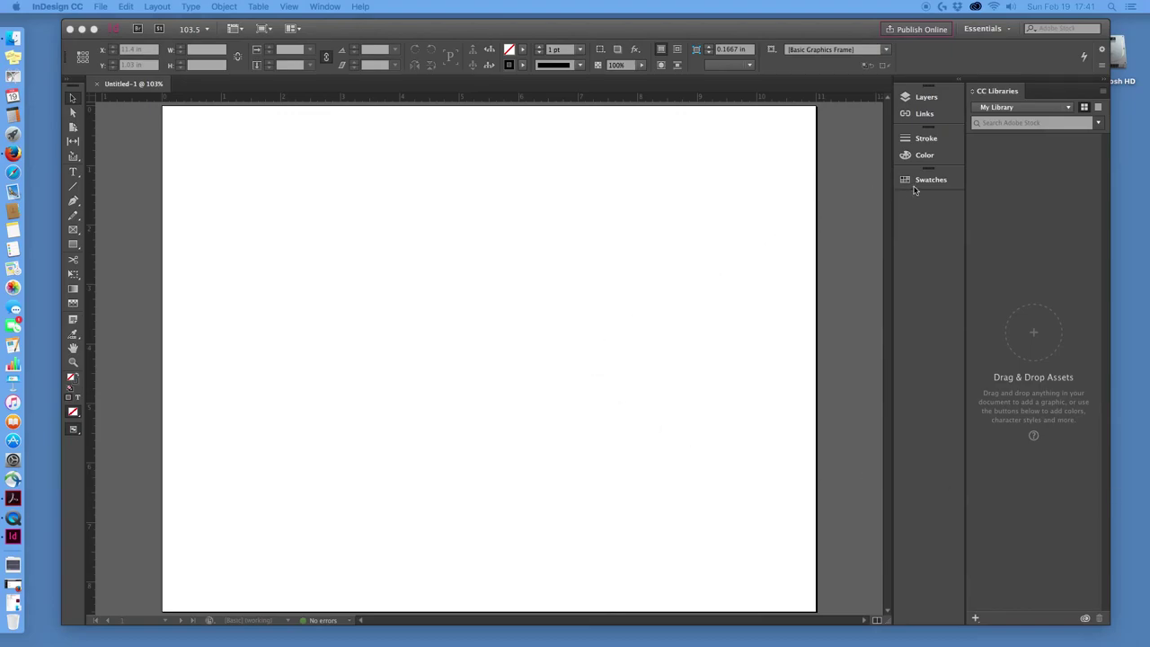
{"action": "left_click", "coordinate": [938, 213]}
{"action": "left_click", "coordinate": [327, 6]}
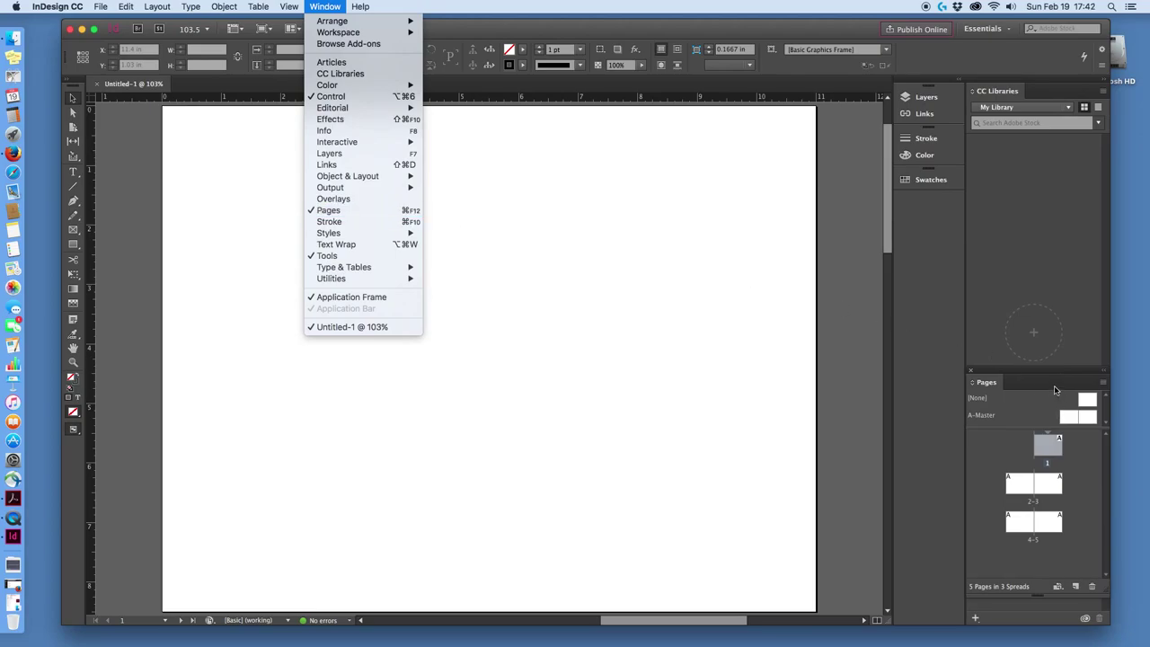
{"action": "left_click", "coordinate": [1056, 390]}
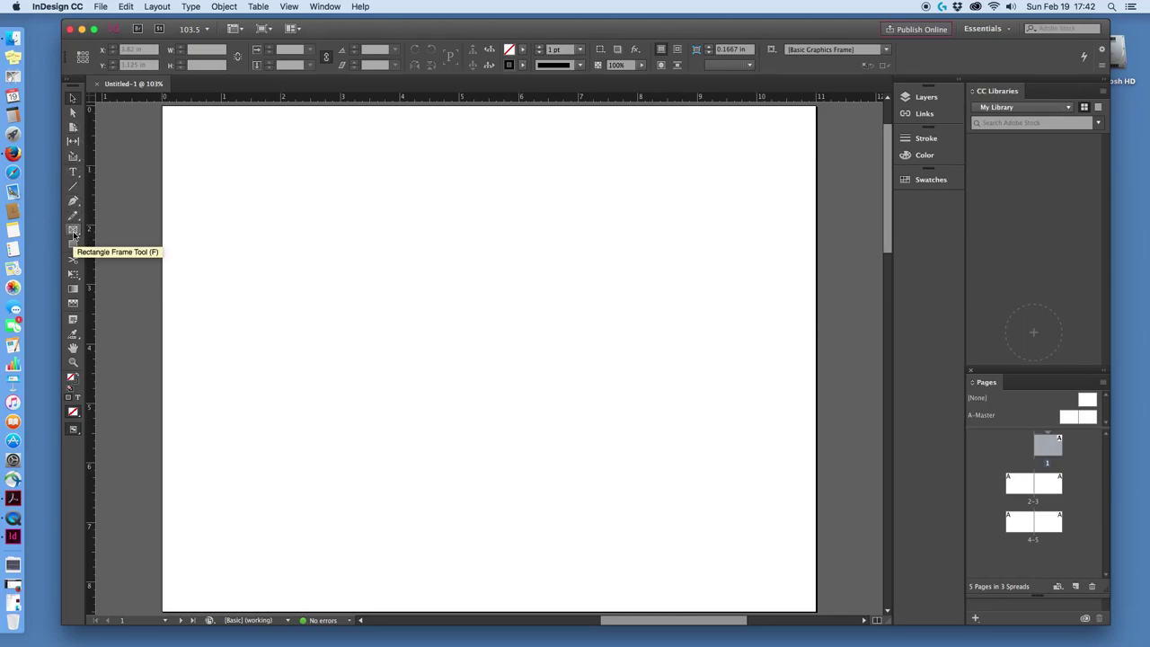
Draw an empty rectangle frame on page 1 and resize it to a 4.9 x 4.9 in square.
{"action": "left_click", "coordinate": [73, 231]}
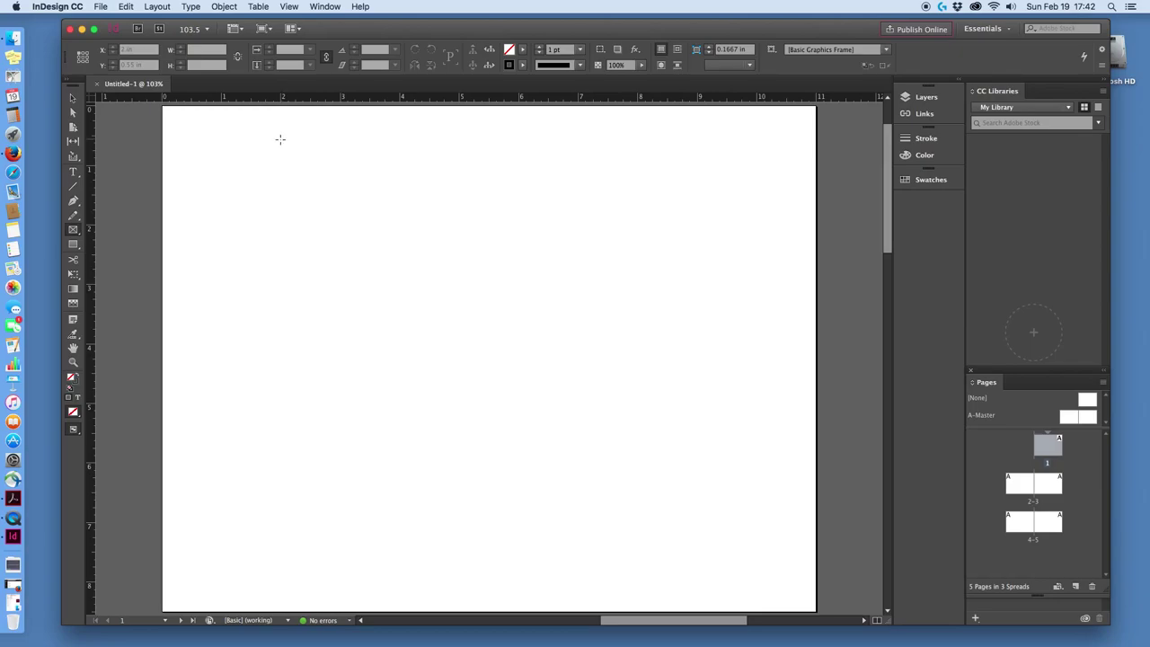
{"action": "left_click_drag", "start_coordinate": [281, 139], "coordinate": [578, 388]}
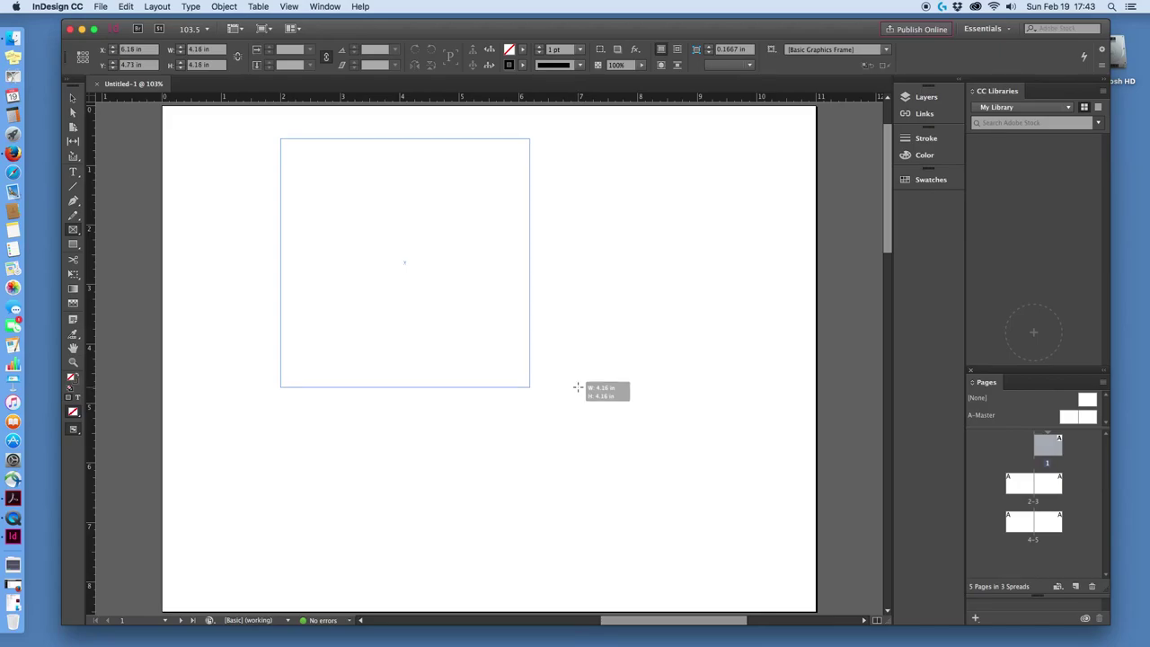
{"action": "left_click_drag", "start_coordinate": [577, 387], "coordinate": [580, 431]}
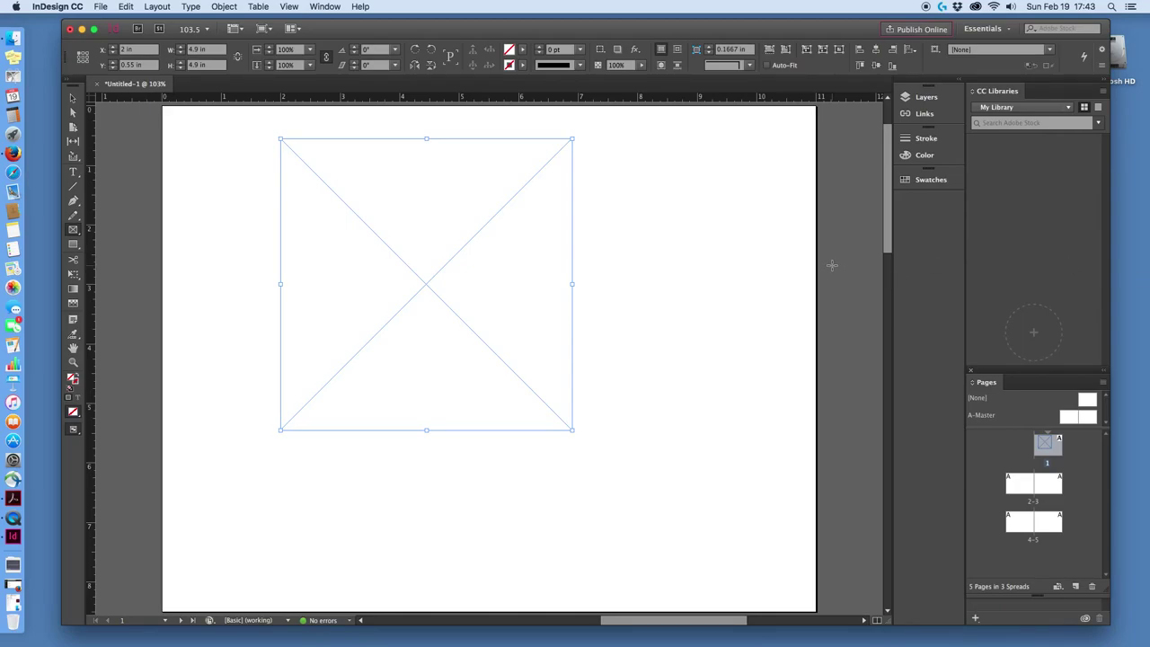
Delete the empty placeholder frame from page 1.
{"action": "scroll", "coordinate": [832, 265], "scroll_direction": "up", "scroll_amount": 2}
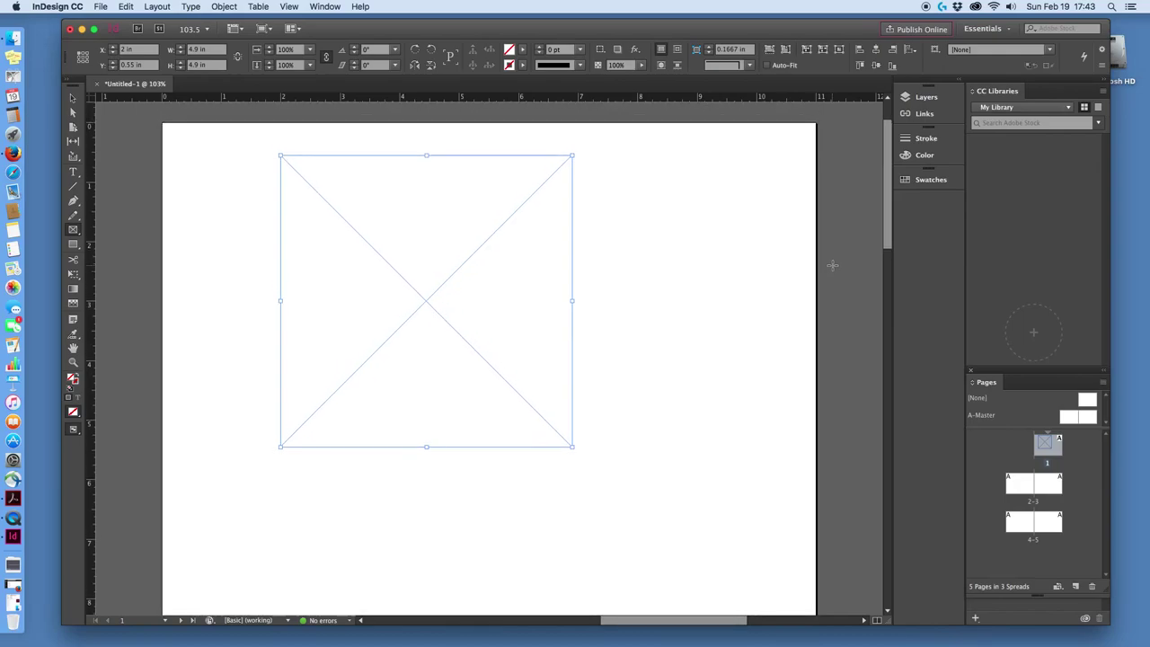
{"action": "scroll", "coordinate": [832, 264], "scroll_direction": "up", "scroll_amount": 3}
{"action": "scroll", "coordinate": [832, 264], "scroll_direction": "down", "scroll_amount": 15}
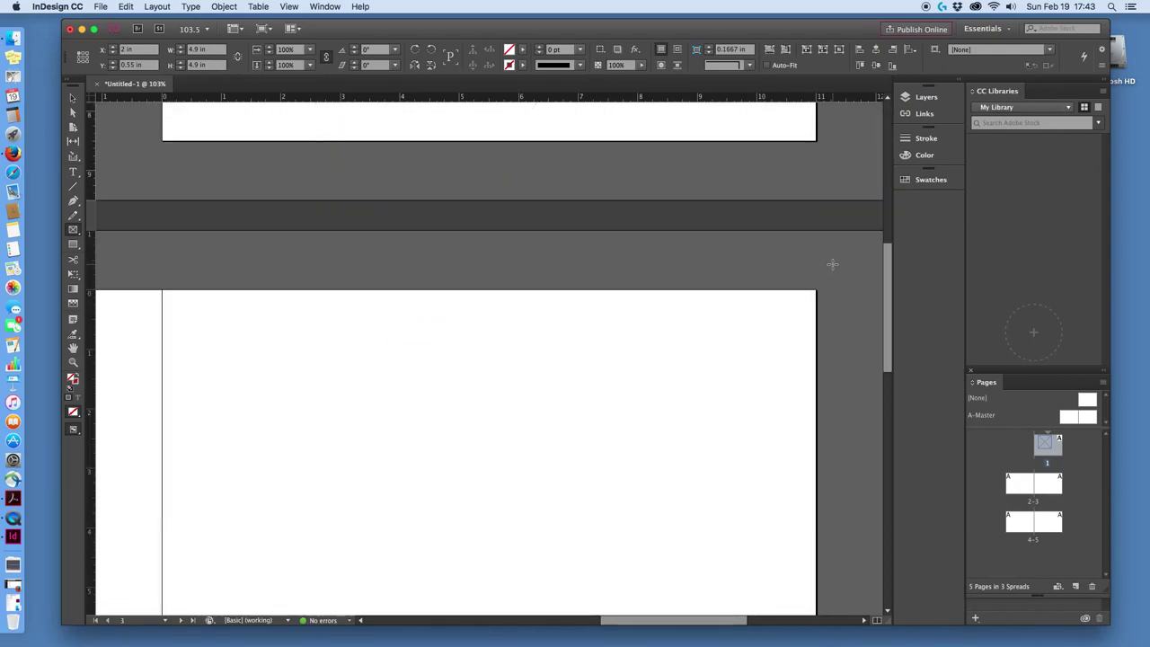
{"action": "scroll", "coordinate": [832, 264], "scroll_direction": "up", "scroll_amount": 10}
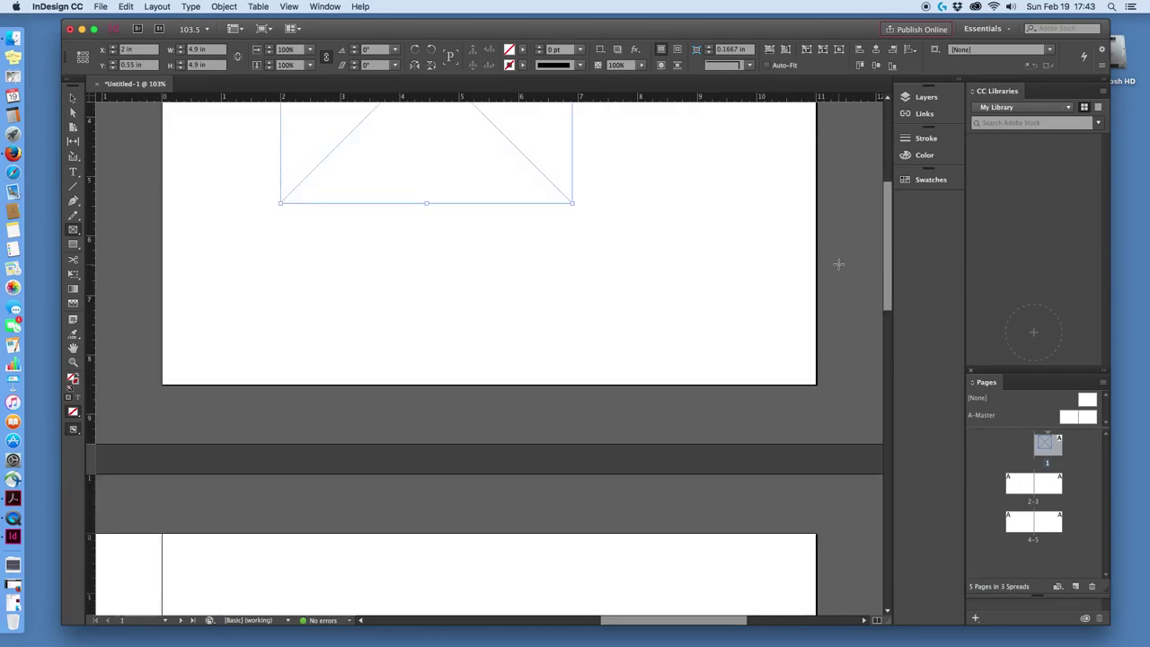
{"action": "scroll", "coordinate": [838, 264], "scroll_direction": "down", "scroll_amount": 1}
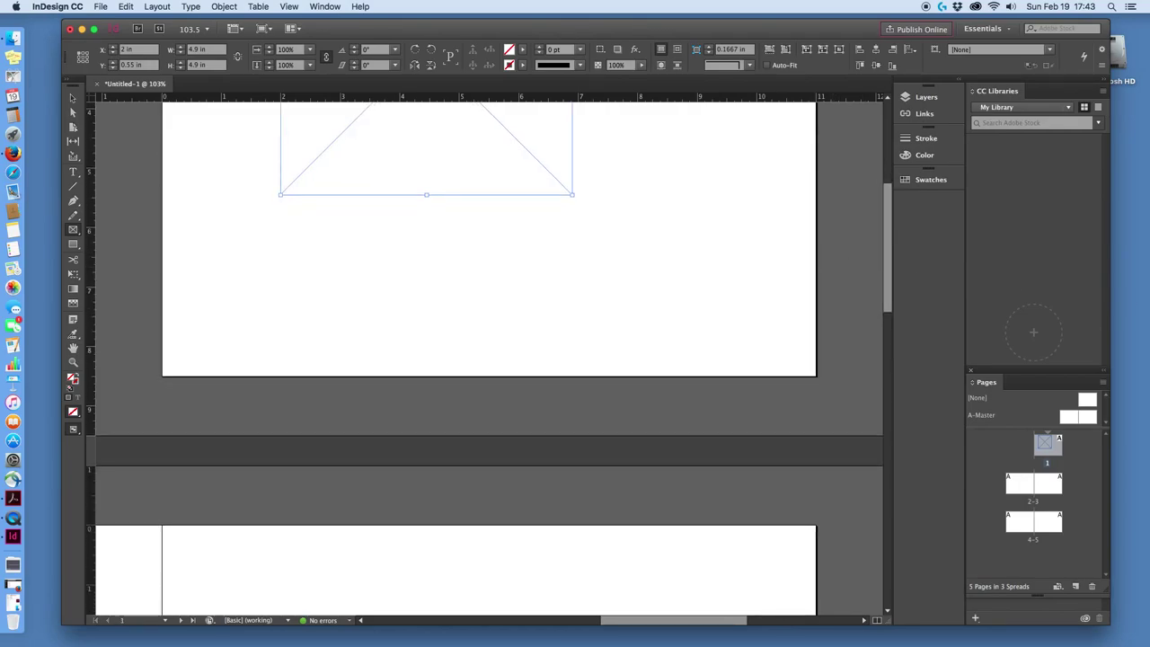
{"action": "scroll", "coordinate": [477, 274], "scroll_direction": "up", "scroll_amount": 12}
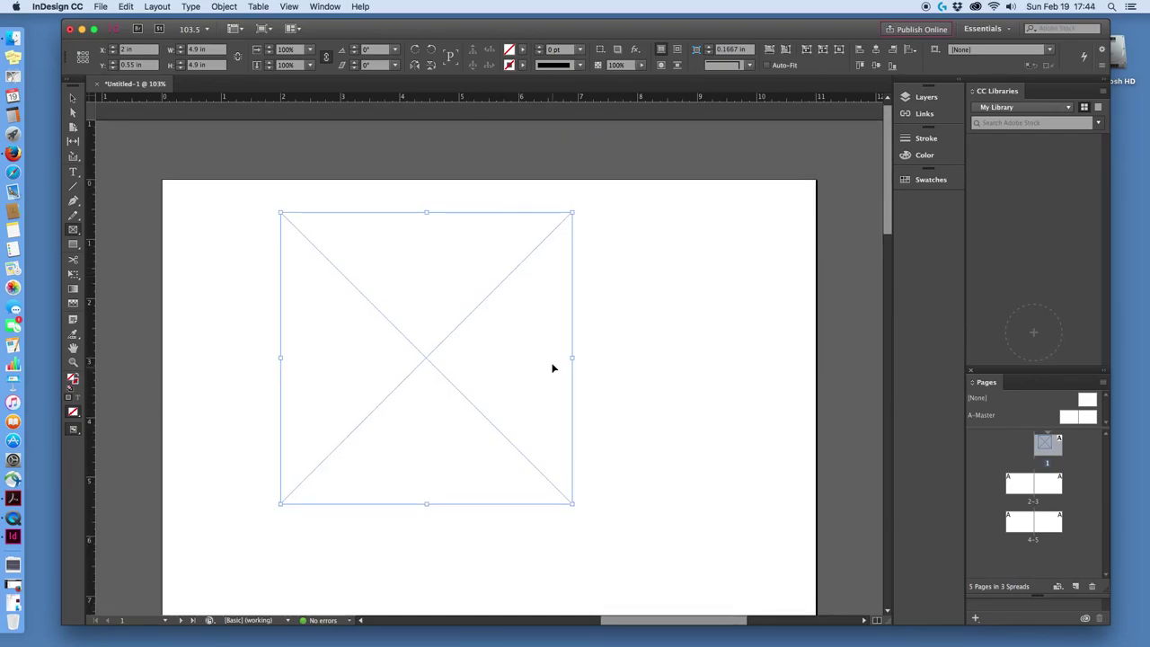
{"action": "key", "text": "BackSpace"}
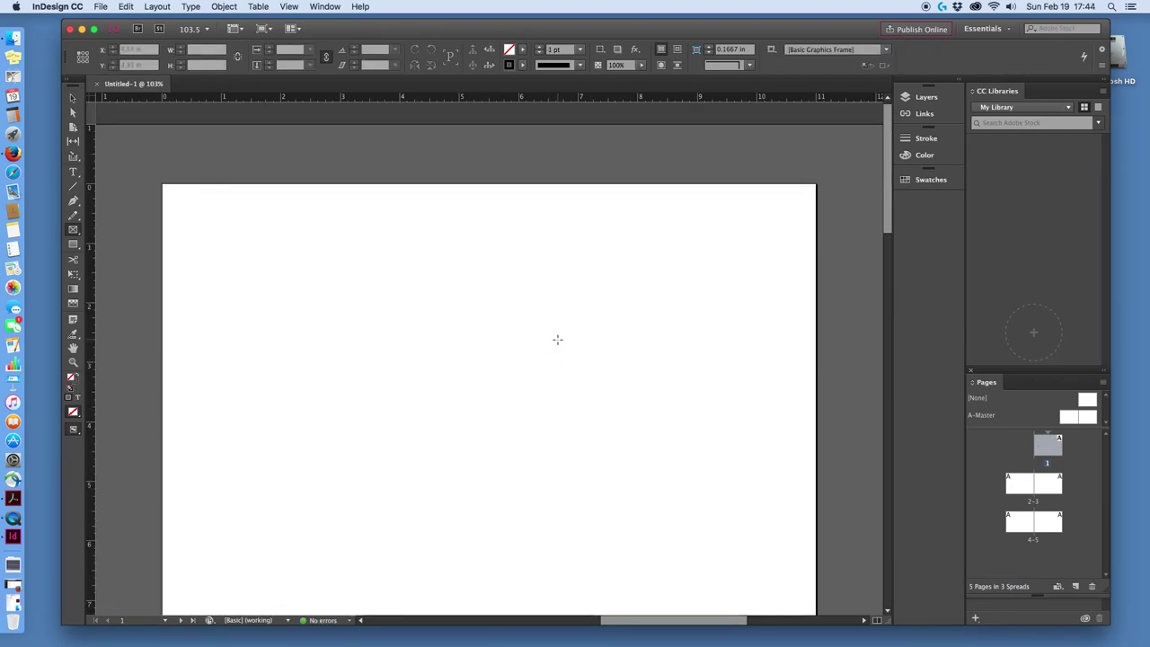
Jump to page 2 of the 2–3 spread from the Pages panel and scroll to its top.
{"action": "scroll", "coordinate": [575, 355], "scroll_direction": "down", "scroll_amount": 5}
{"action": "left_click", "coordinate": [1028, 491]}
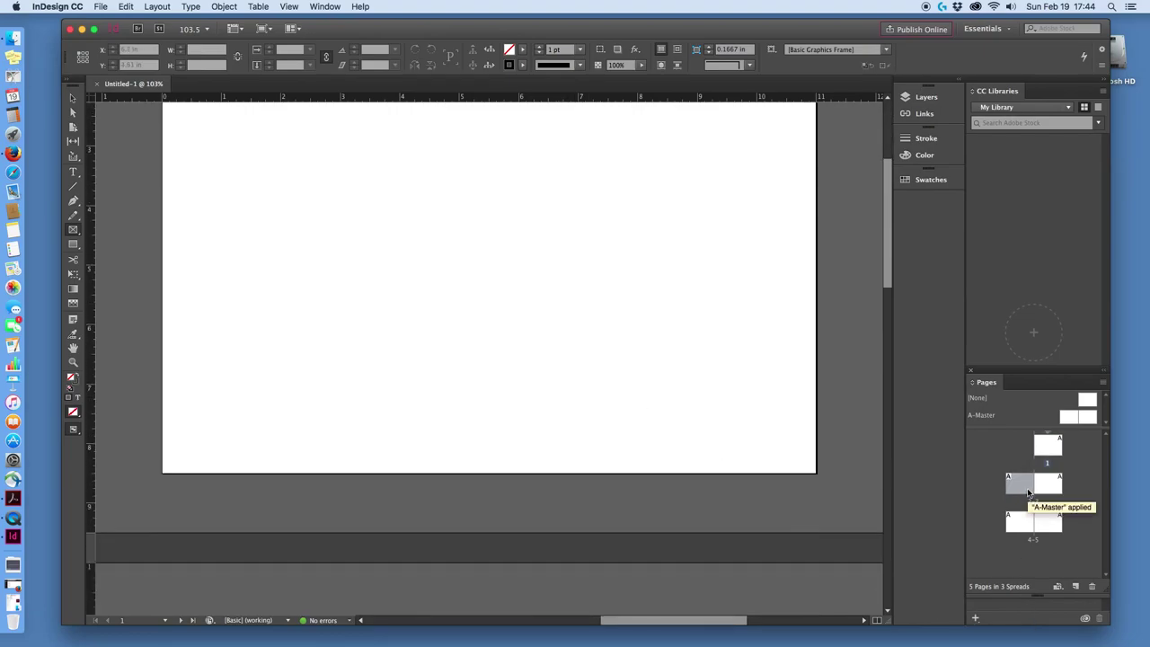
{"action": "double_click", "coordinate": [1028, 490]}
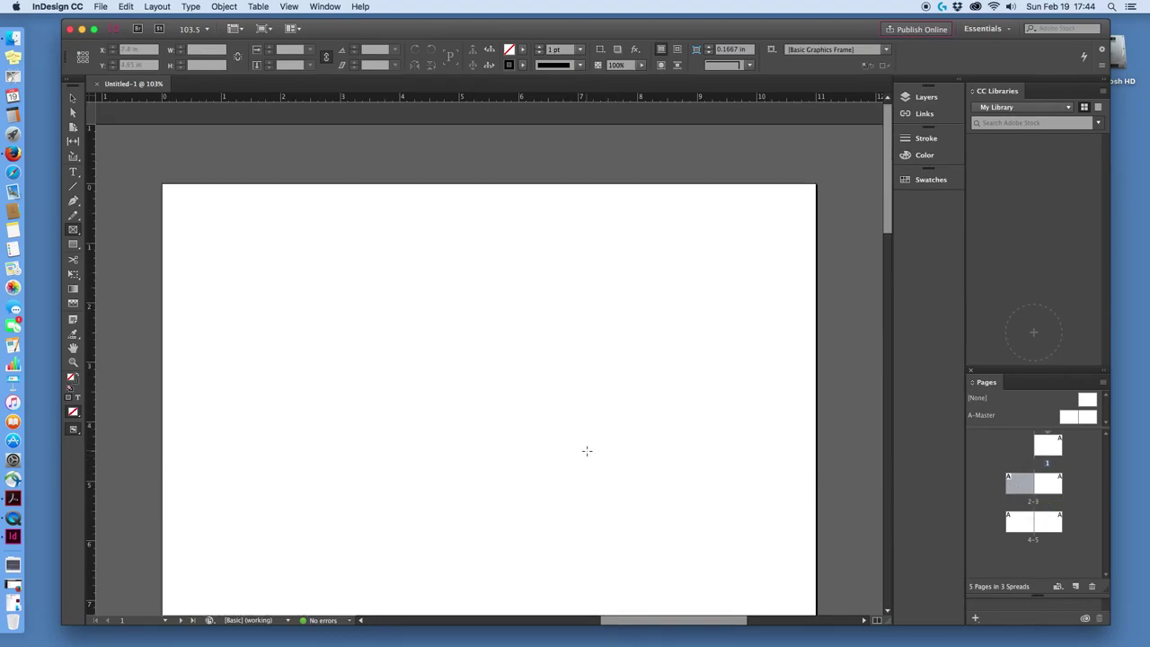
{"action": "scroll", "coordinate": [587, 450], "scroll_direction": "down", "scroll_amount": 5}
{"action": "scroll", "coordinate": [598, 449], "scroll_direction": "up", "scroll_amount": 4}
{"action": "scroll", "coordinate": [631, 452], "scroll_direction": "down", "scroll_amount": 7}
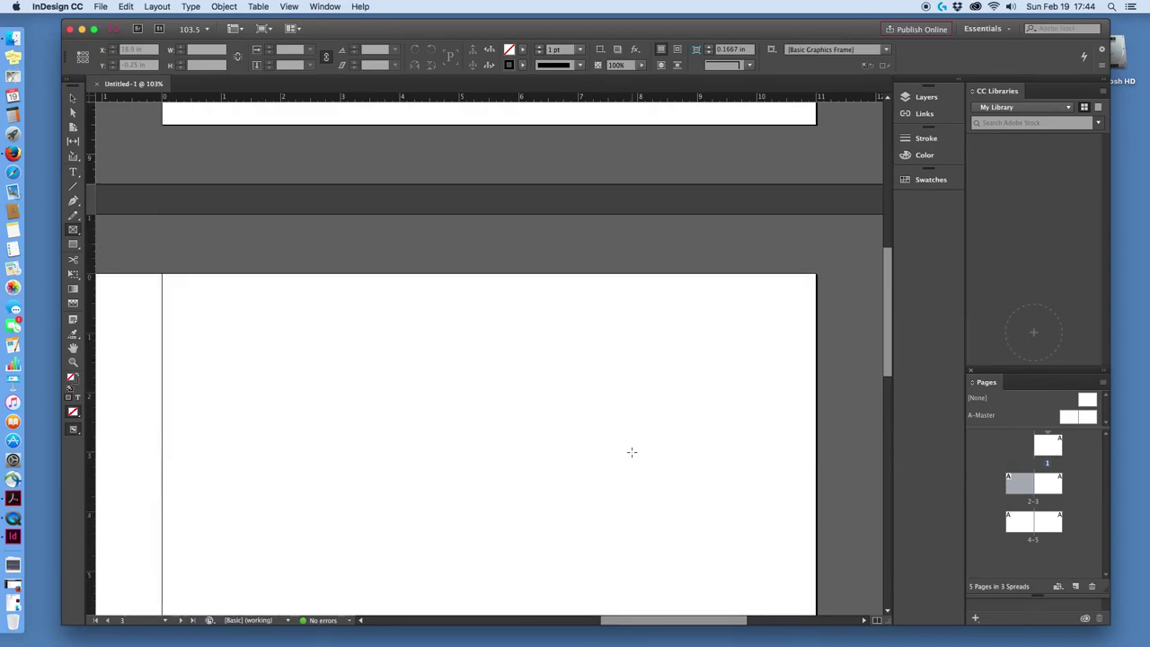
{"action": "left_click_drag", "start_coordinate": [625, 620], "coordinate": [521, 607]}
{"action": "scroll", "coordinate": [554, 461], "scroll_direction": "down", "scroll_amount": 3}
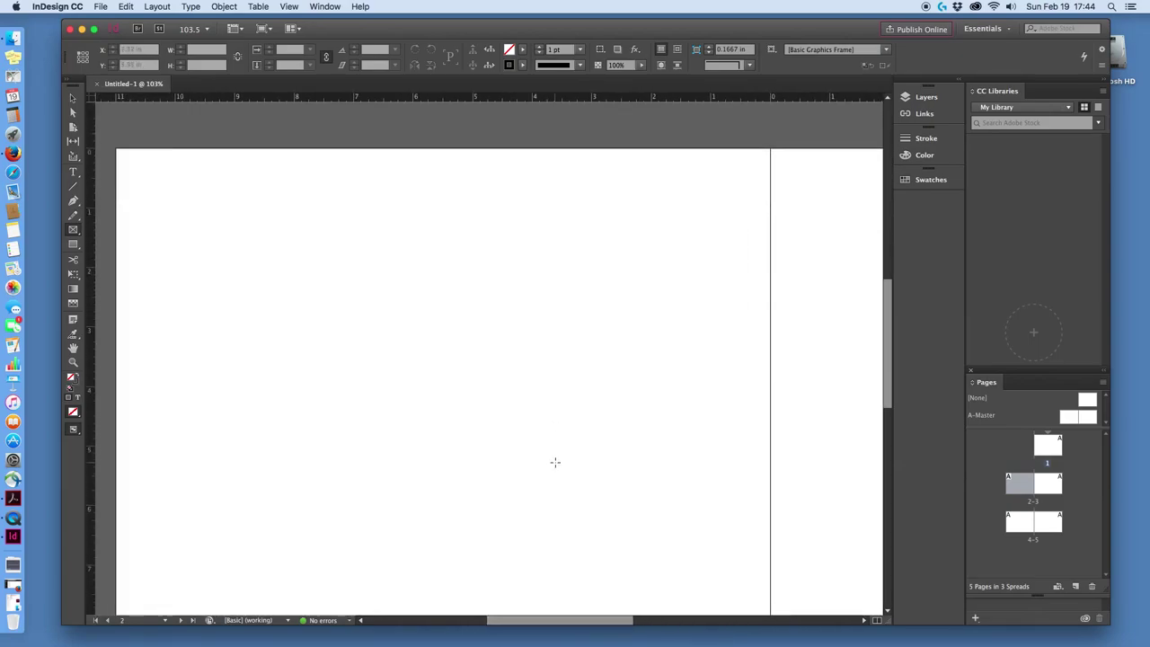
{"action": "scroll", "coordinate": [554, 461], "scroll_direction": "down", "scroll_amount": 1}
{"action": "scroll", "coordinate": [554, 462], "scroll_direction": "down", "scroll_amount": 1}
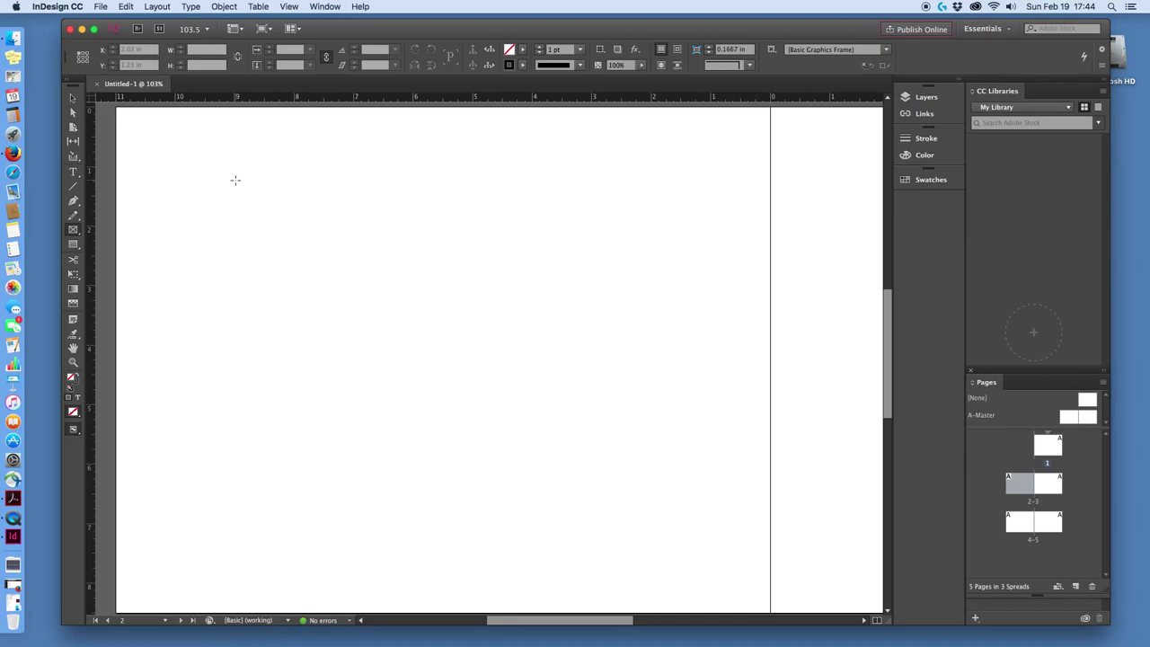
Drag out a 5.02 x 5.02 in empty image frame at the top left of page 2.
{"action": "left_click_drag", "start_coordinate": [233, 180], "coordinate": [531, 489]}
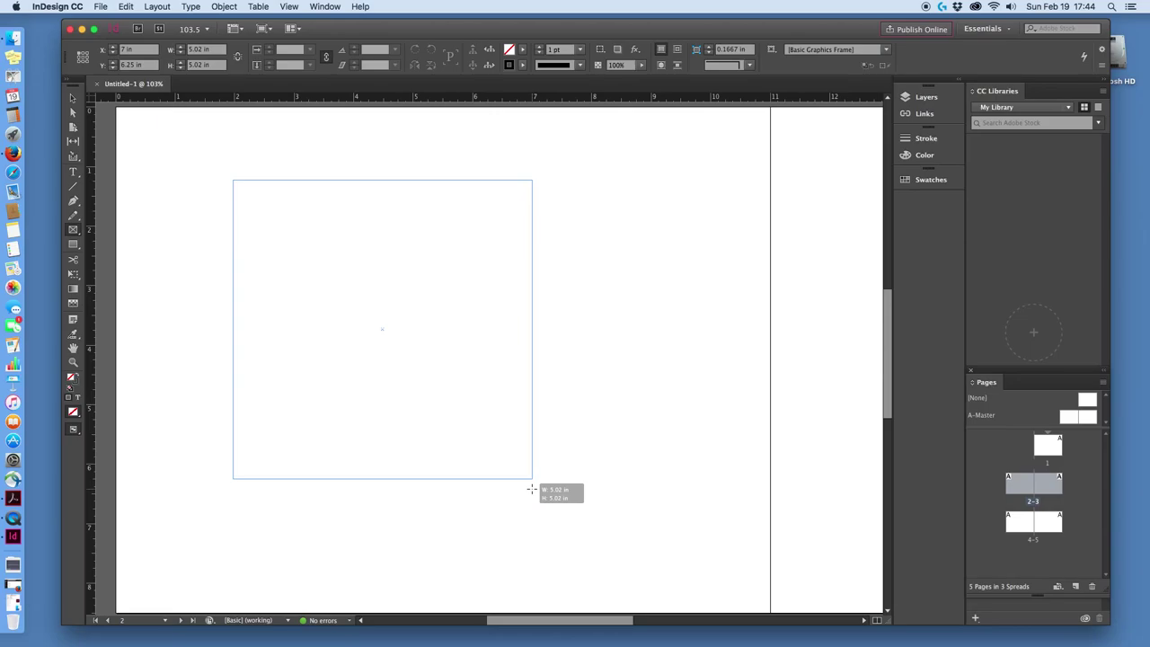
{"action": "left_click_drag", "start_coordinate": [530, 489], "coordinate": [532, 483]}
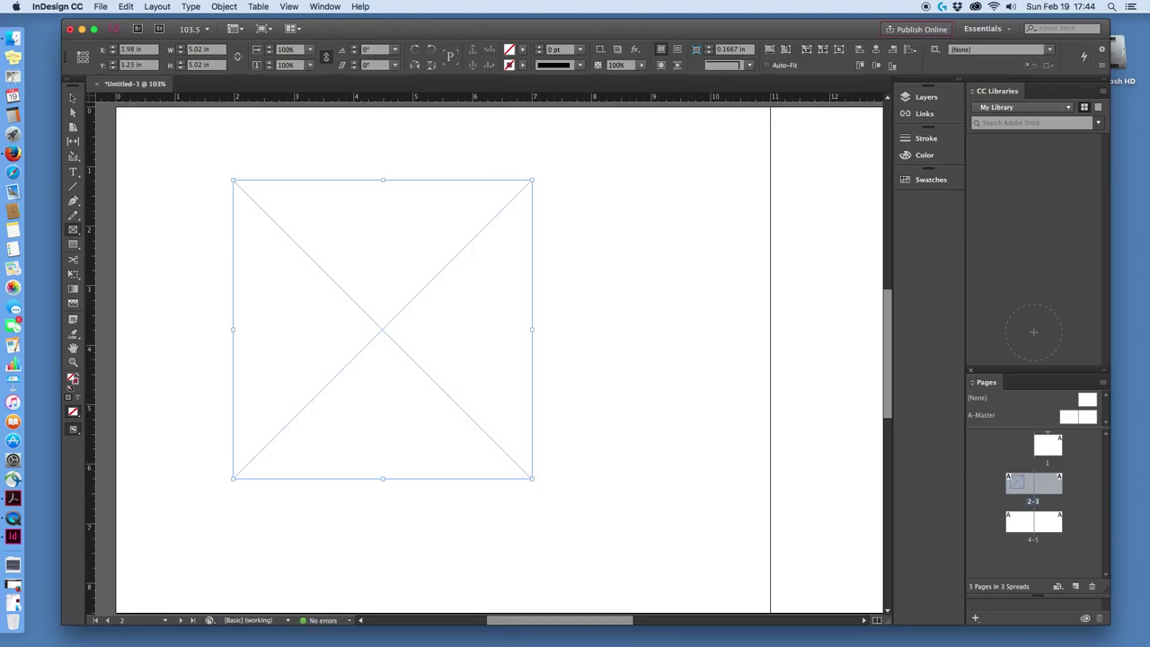
{"action": "scroll", "coordinate": [758, 433], "scroll_direction": "down", "scroll_amount": 2}
{"action": "scroll", "coordinate": [758, 433], "scroll_direction": "up", "scroll_amount": 3}
{"action": "scroll", "coordinate": [757, 433], "scroll_direction": "down", "scroll_amount": 2}
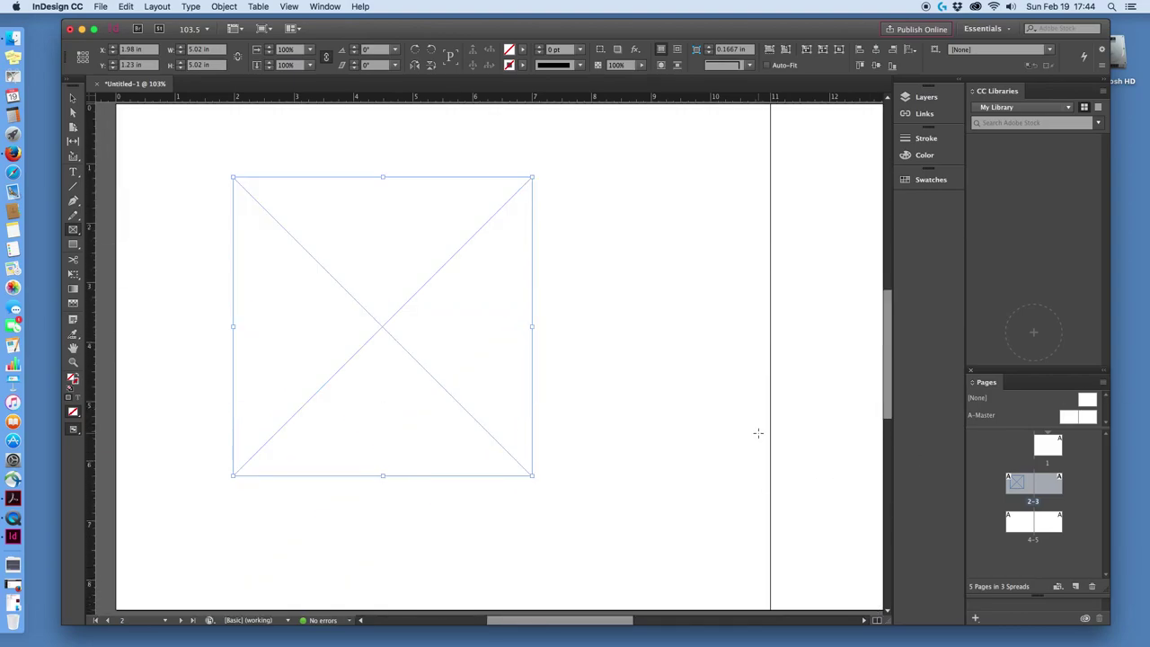
{"action": "scroll", "coordinate": [761, 413], "scroll_direction": "up", "scroll_amount": 1}
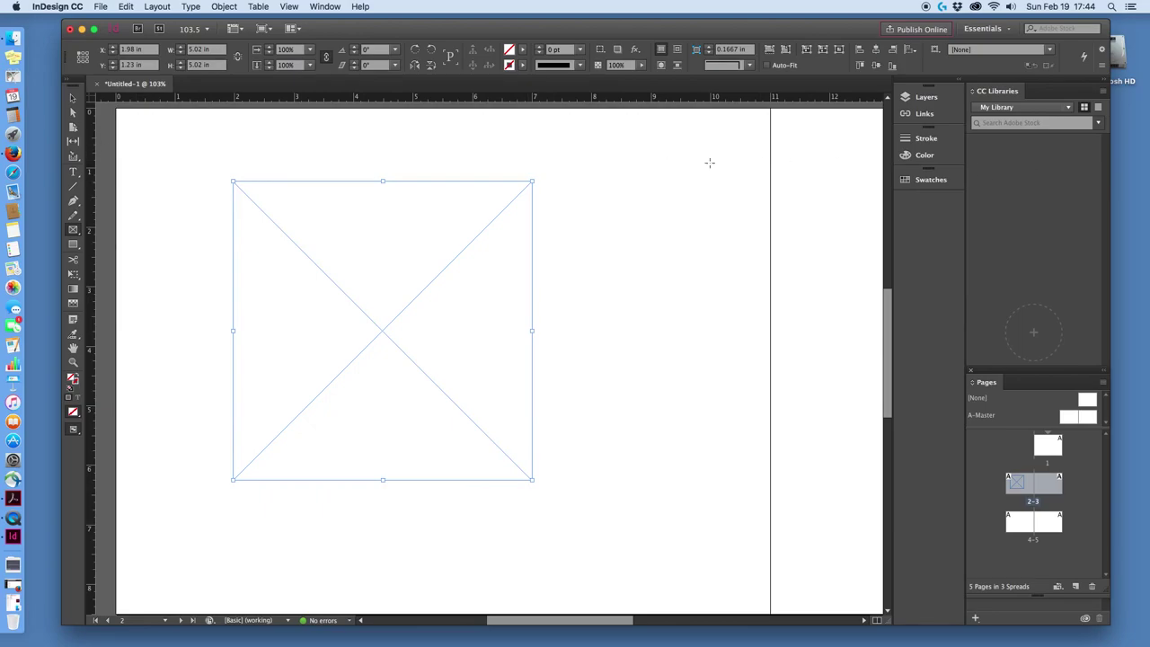
Start File > Place and select 2017-01-22 20.50.29.jpg in the Demo files folder.
{"action": "left_click", "coordinate": [101, 6]}
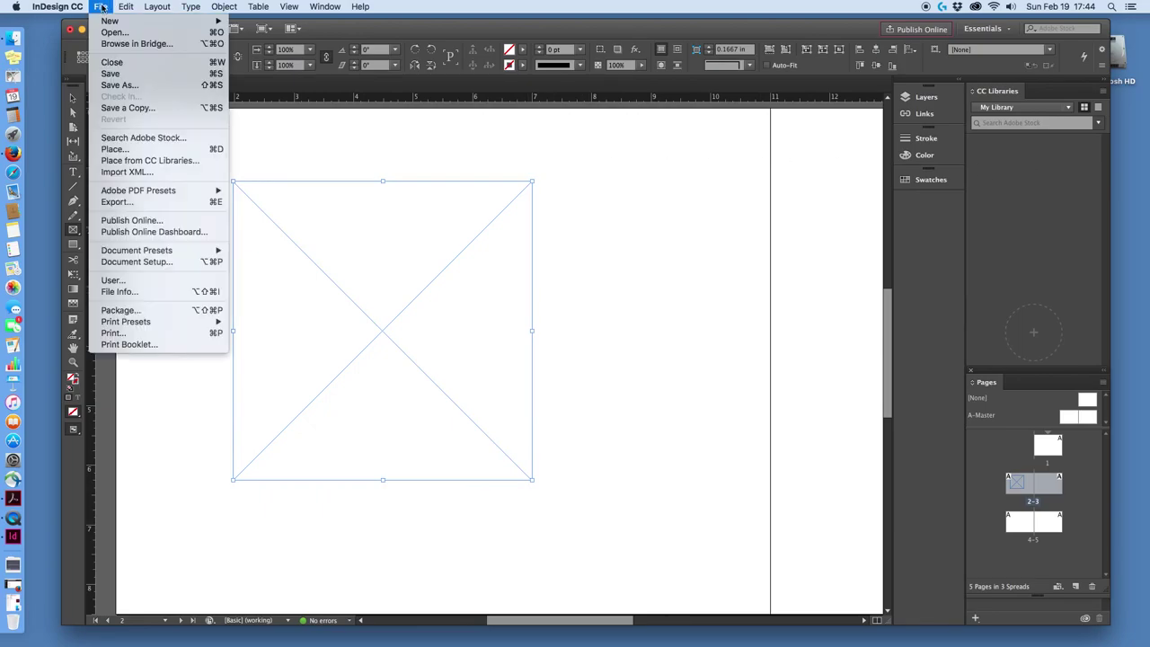
{"action": "left_click", "coordinate": [115, 151]}
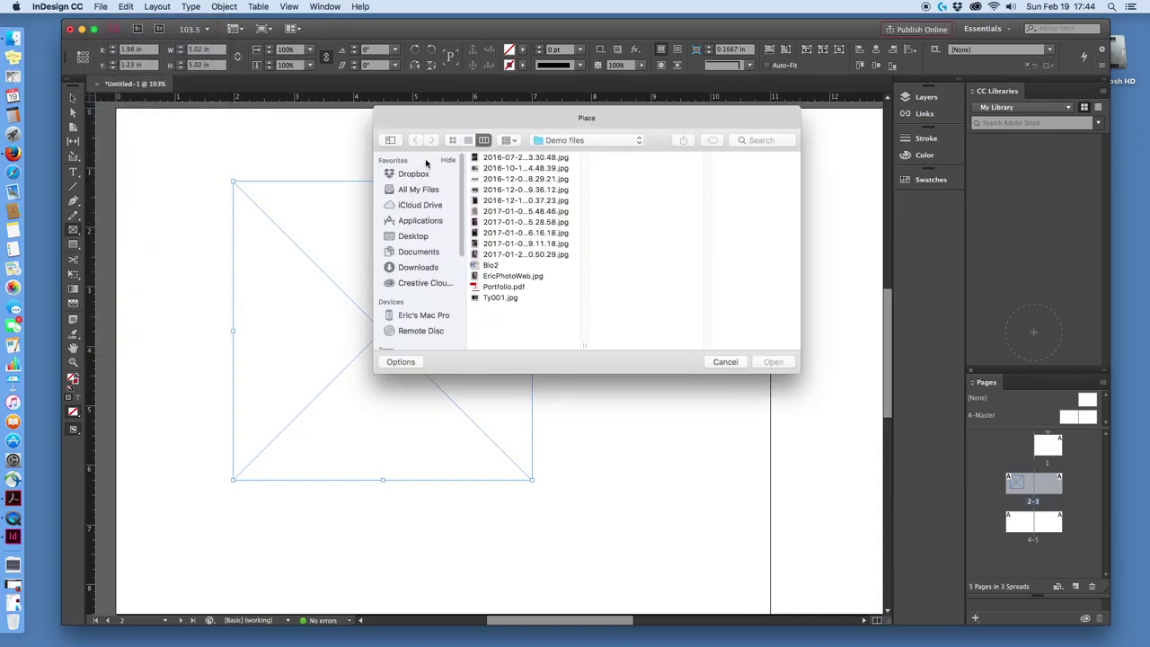
{"action": "left_click_drag", "start_coordinate": [586, 118], "coordinate": [634, 111]}
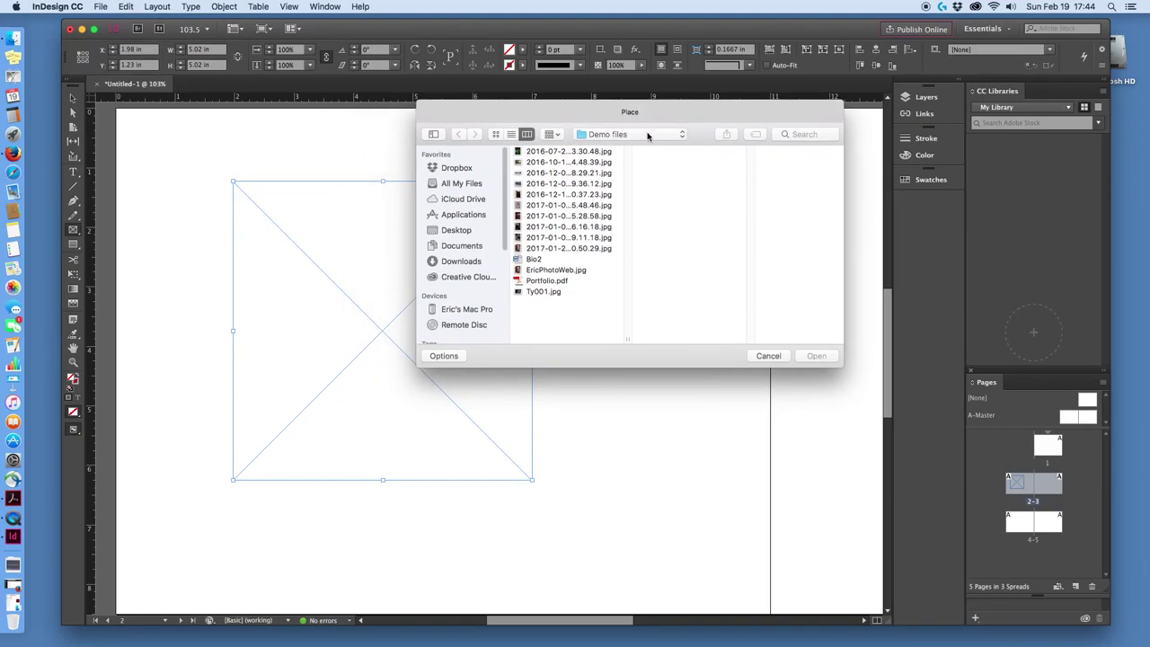
{"action": "left_click", "coordinate": [647, 134]}
{"action": "left_click", "coordinate": [647, 136]}
{"action": "left_click", "coordinate": [542, 235]}
{"action": "left_click", "coordinate": [553, 249]}
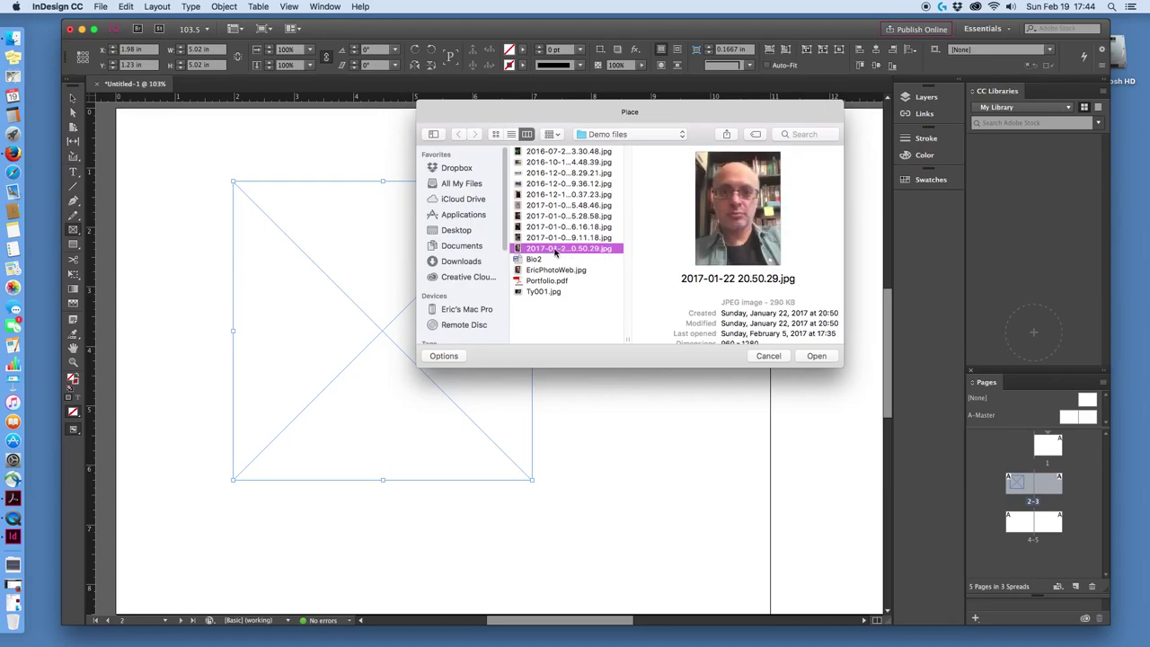
{"action": "key", "text": "Down"}
{"action": "key", "text": "Down"}
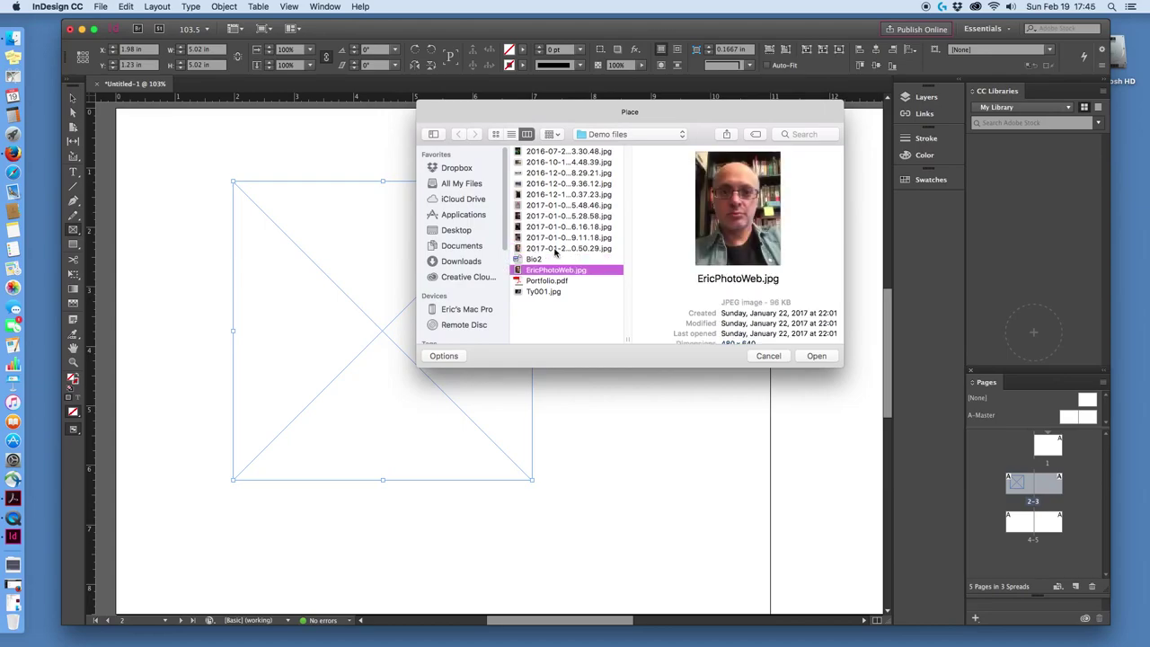
{"action": "key", "text": "Up"}
{"action": "key", "text": "Up"}
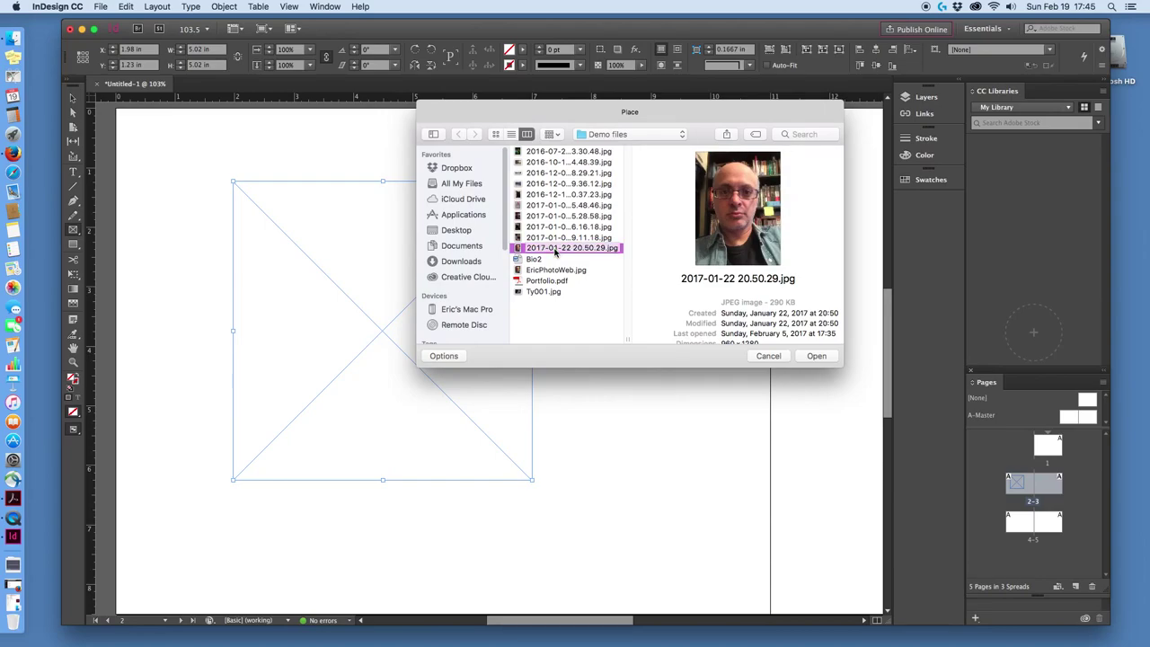
Place the portrait photo, fit it proportionally, and trim the frame to 3.765 x 5.02 in.
{"action": "left_click", "coordinate": [814, 356]}
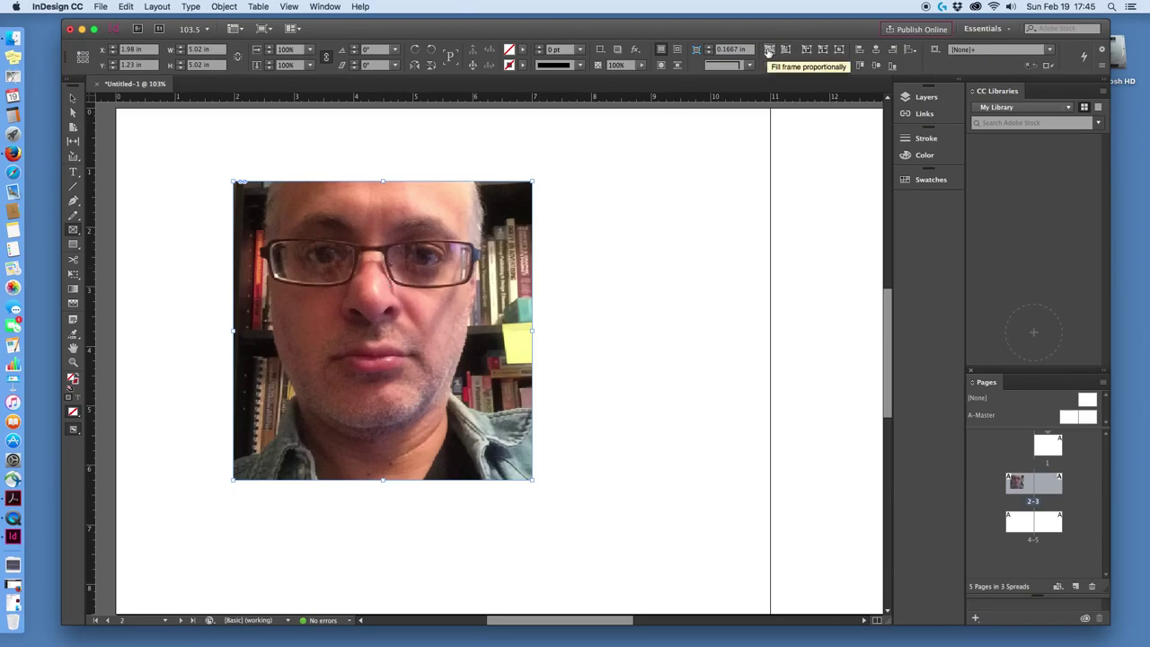
{"action": "left_click", "coordinate": [768, 50]}
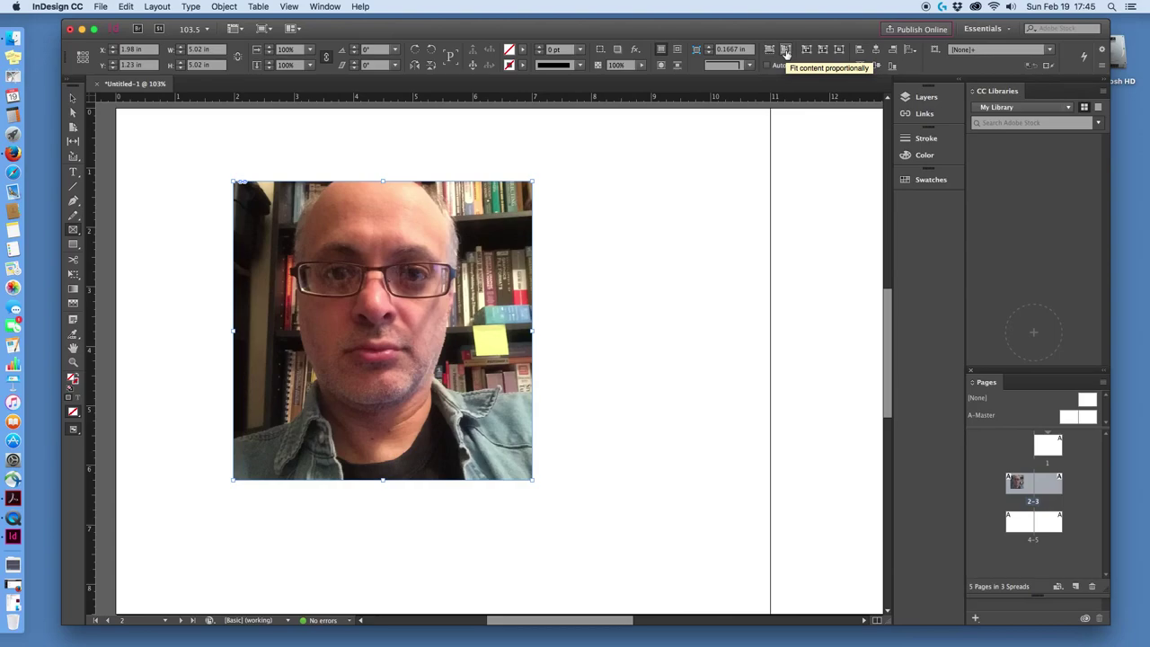
{"action": "left_click", "coordinate": [786, 52]}
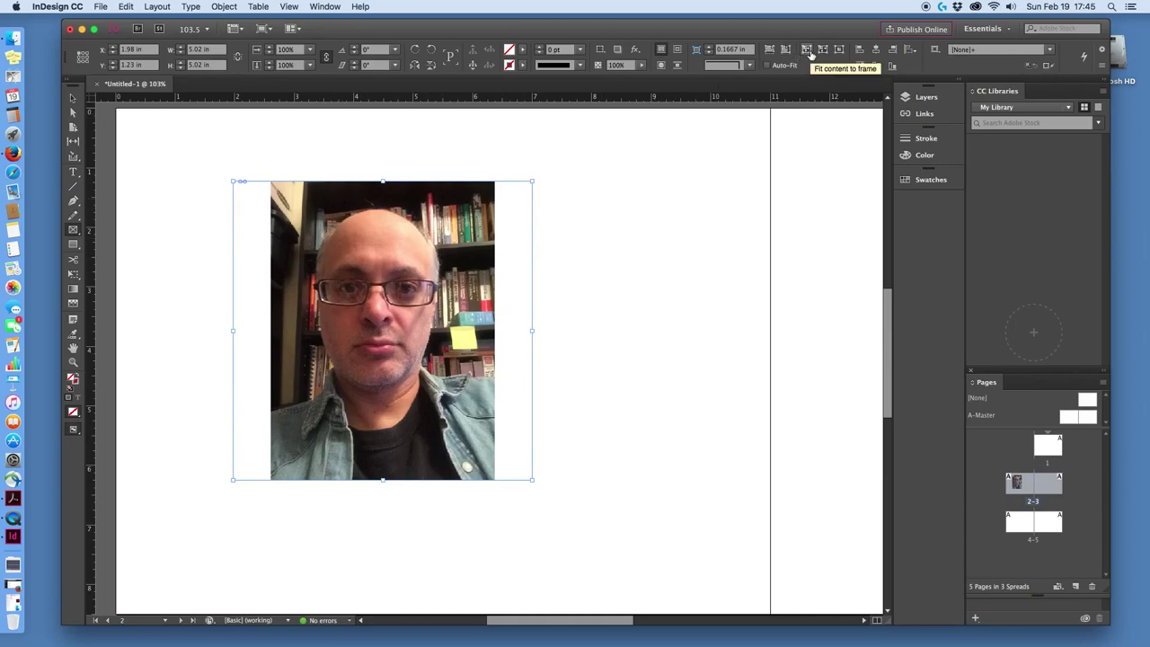
{"action": "left_click", "coordinate": [807, 52]}
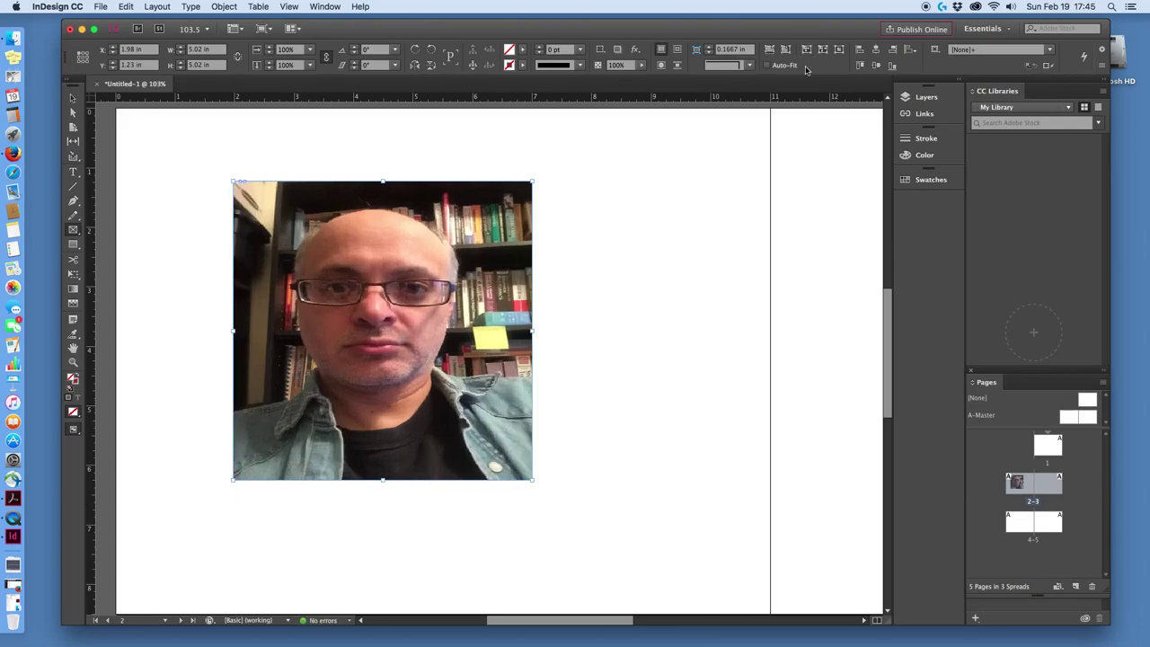
{"action": "key", "text": "super+alt+shift+e"}
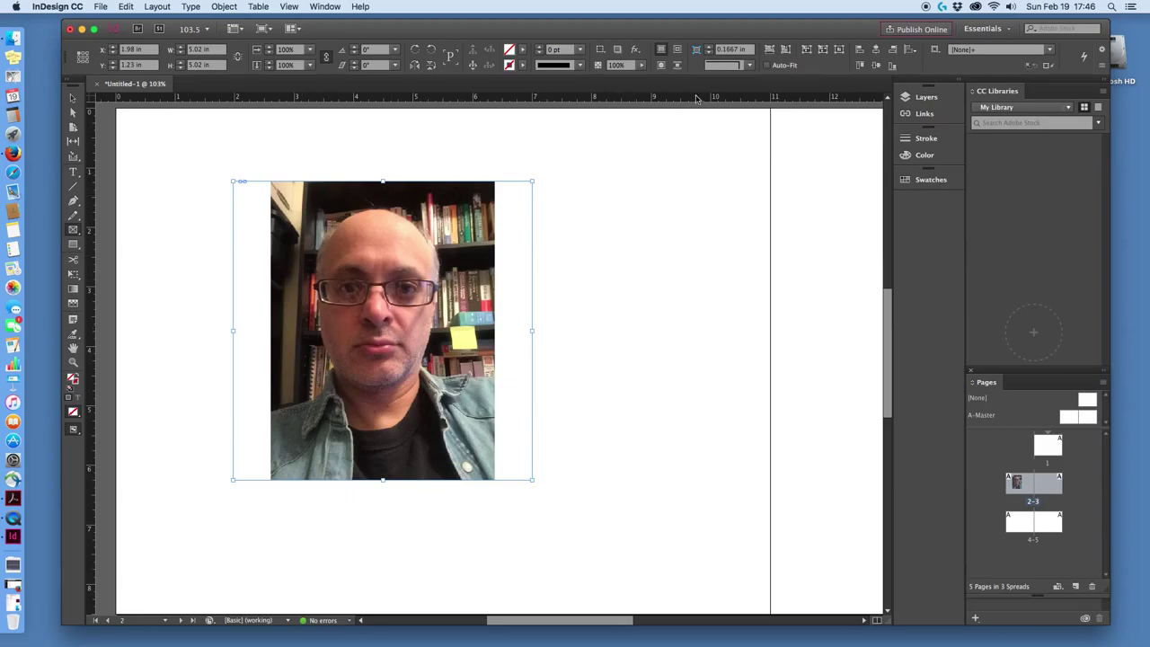
{"action": "left_click", "coordinate": [822, 50]}
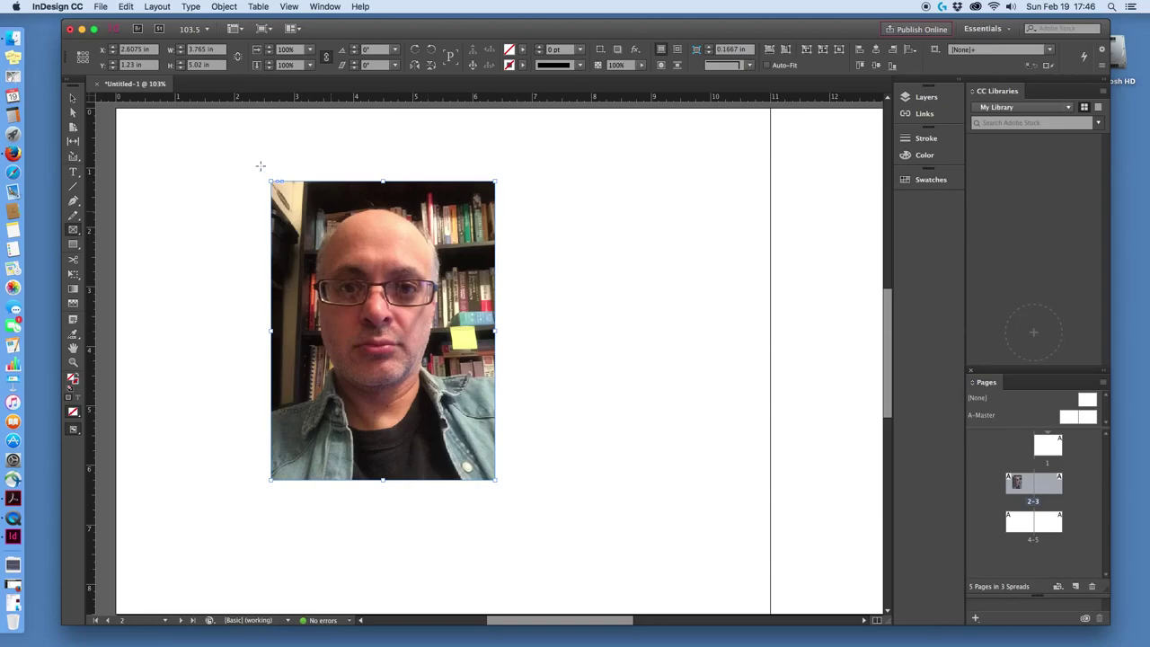
Move the portrait photo to page 2's top-left corner, then show page 1 in an enlarged window.
{"action": "left_click", "coordinate": [73, 98]}
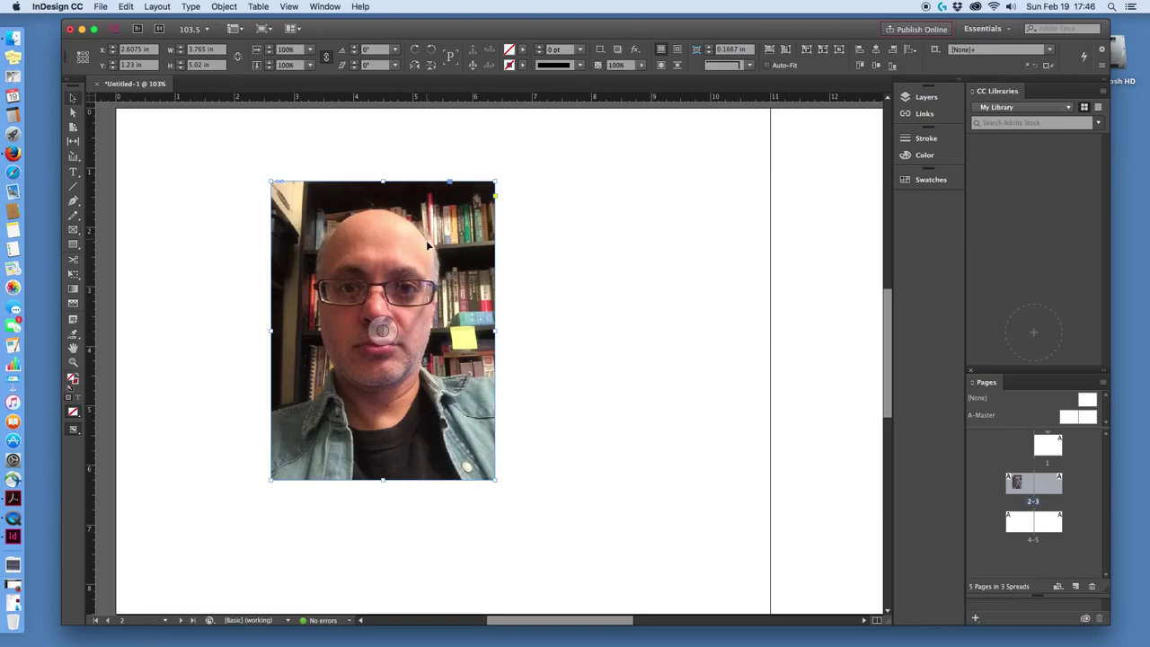
{"action": "left_click_drag", "start_coordinate": [428, 279], "coordinate": [290, 226]}
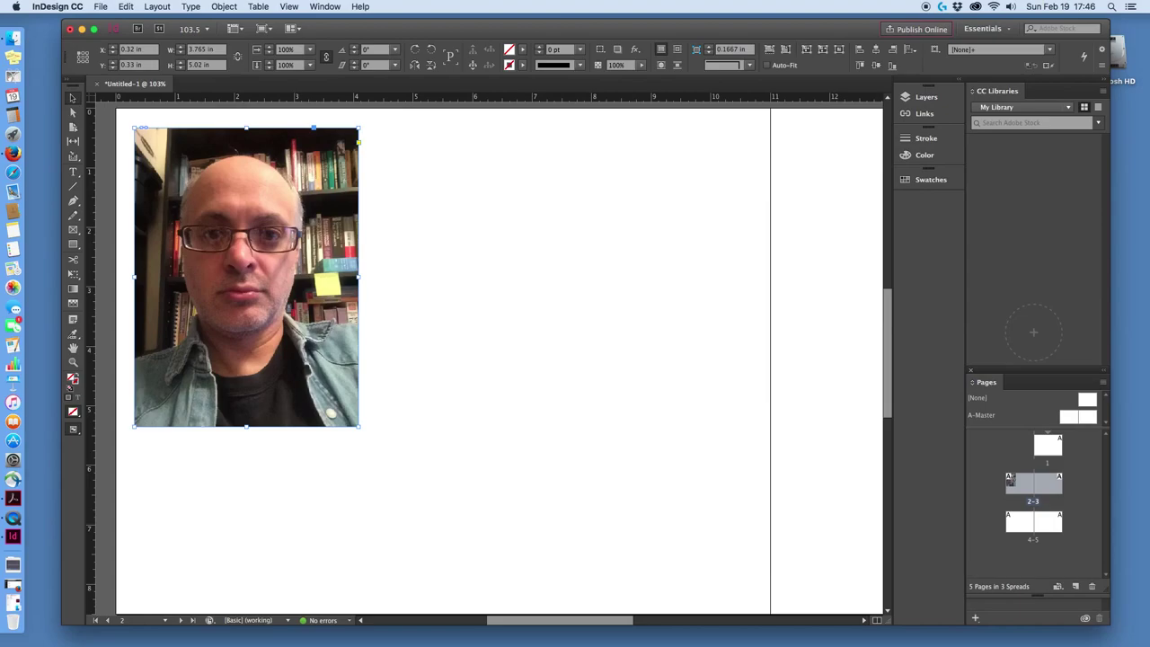
{"action": "left_click", "coordinate": [887, 273]}
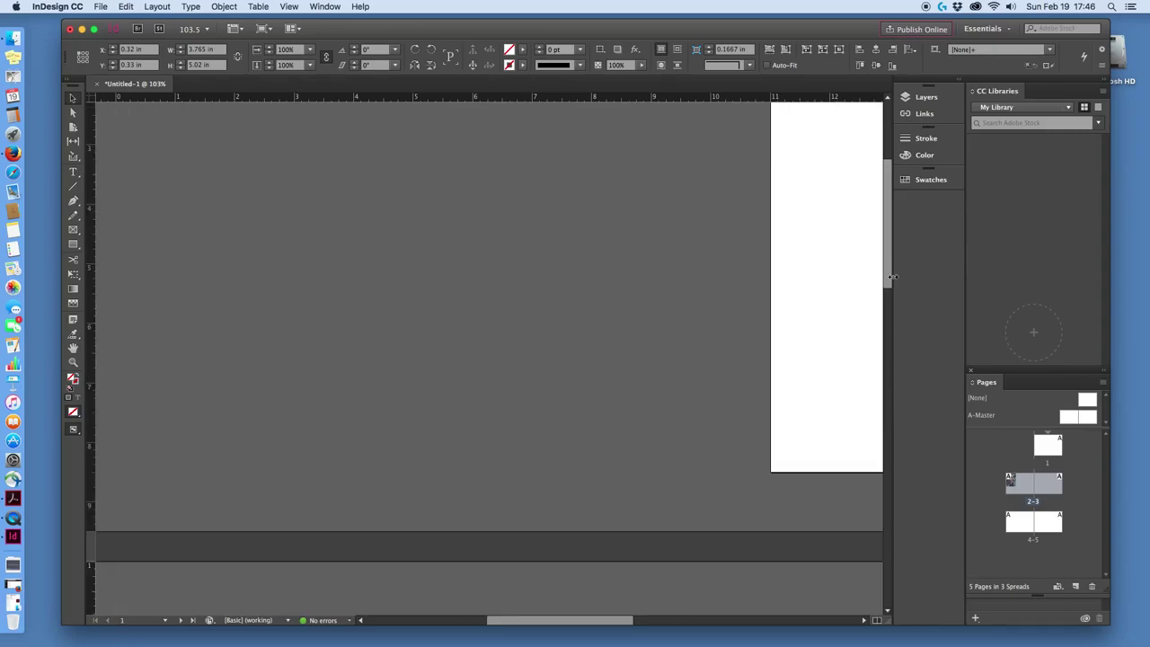
{"action": "left_click", "coordinate": [866, 619]}
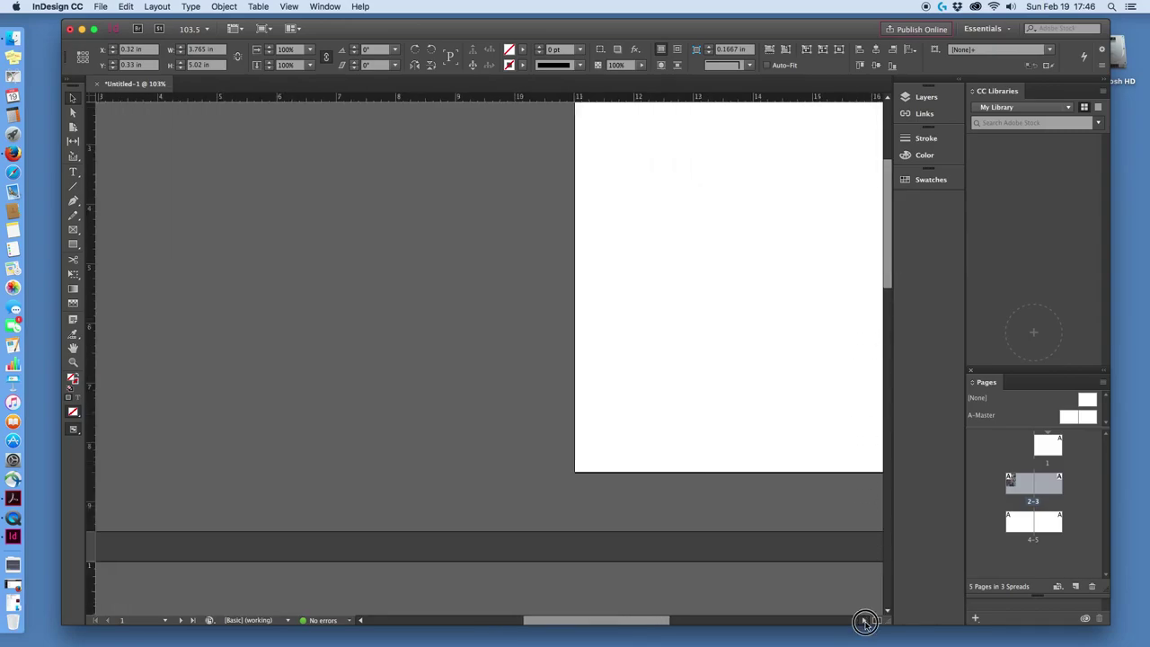
{"action": "mouse_move", "coordinate": [886, 238]}
{"action": "left_mouse_down"}
{"action": "mouse_move", "coordinate": [881, 225]}
{"action": "mouse_move", "coordinate": [874, 235]}
{"action": "left_mouse_up"}
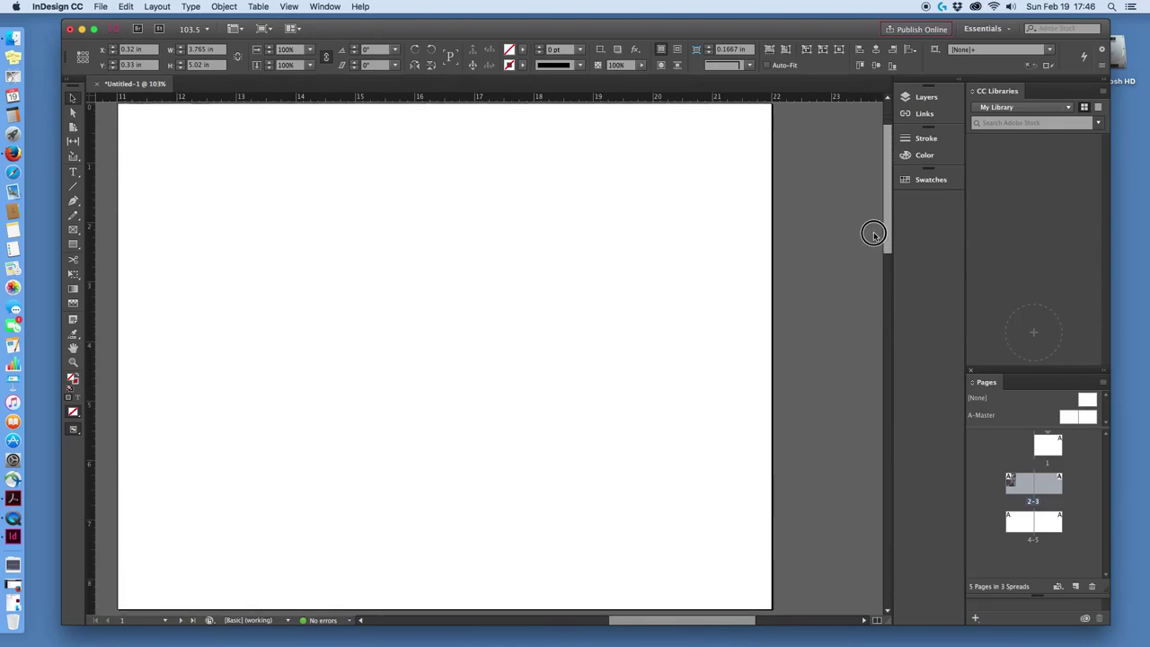
{"action": "mouse_move", "coordinate": [745, 620]}
{"action": "left_mouse_down"}
{"action": "mouse_move", "coordinate": [713, 611]}
{"action": "mouse_move", "coordinate": [733, 613]}
{"action": "left_mouse_up"}
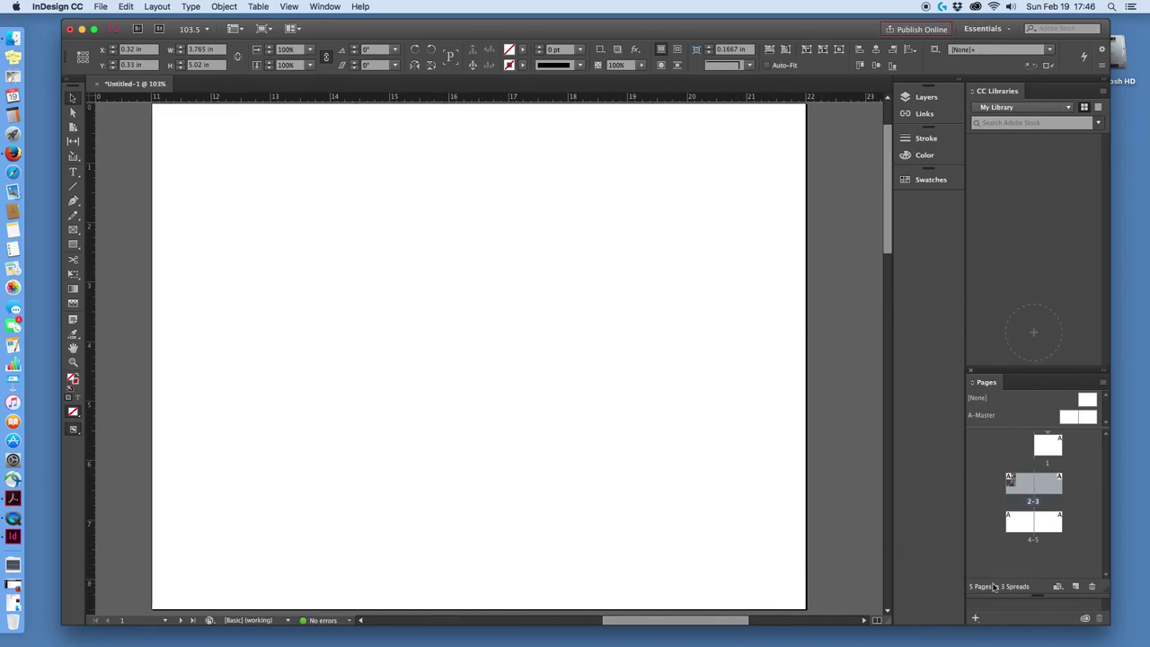
{"action": "left_click_drag", "start_coordinate": [1110, 624], "coordinate": [1123, 646]}
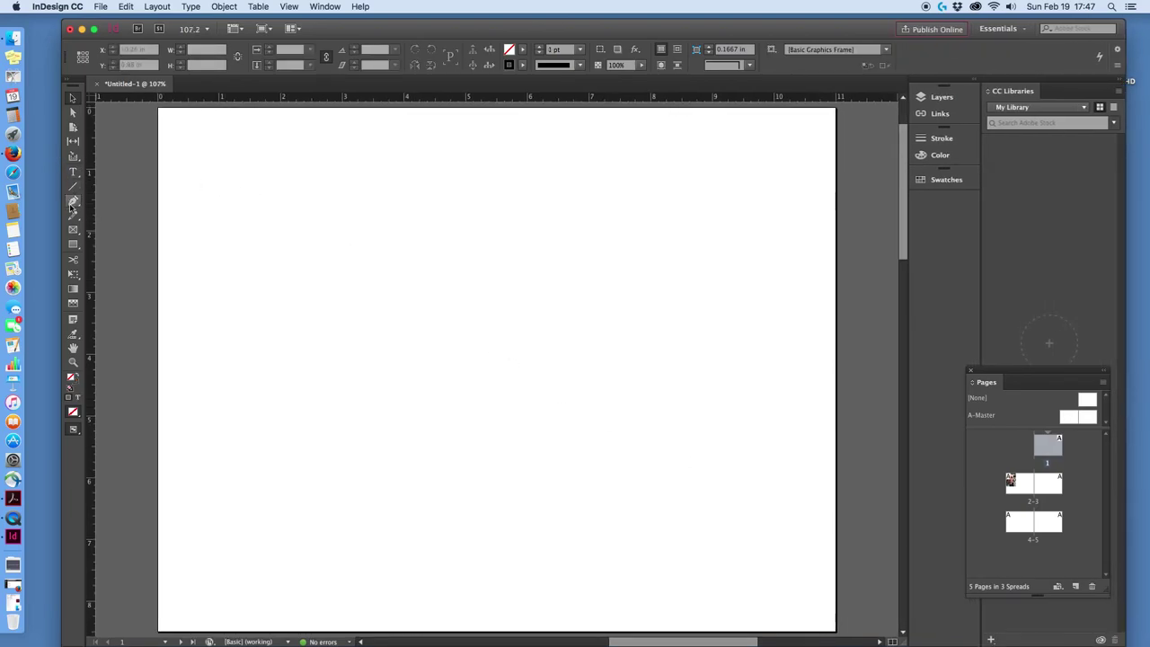
Draw a rectangle frame about 11 × 8.43 in over page 1 from its top-left corner.
{"action": "left_click", "coordinate": [72, 245]}
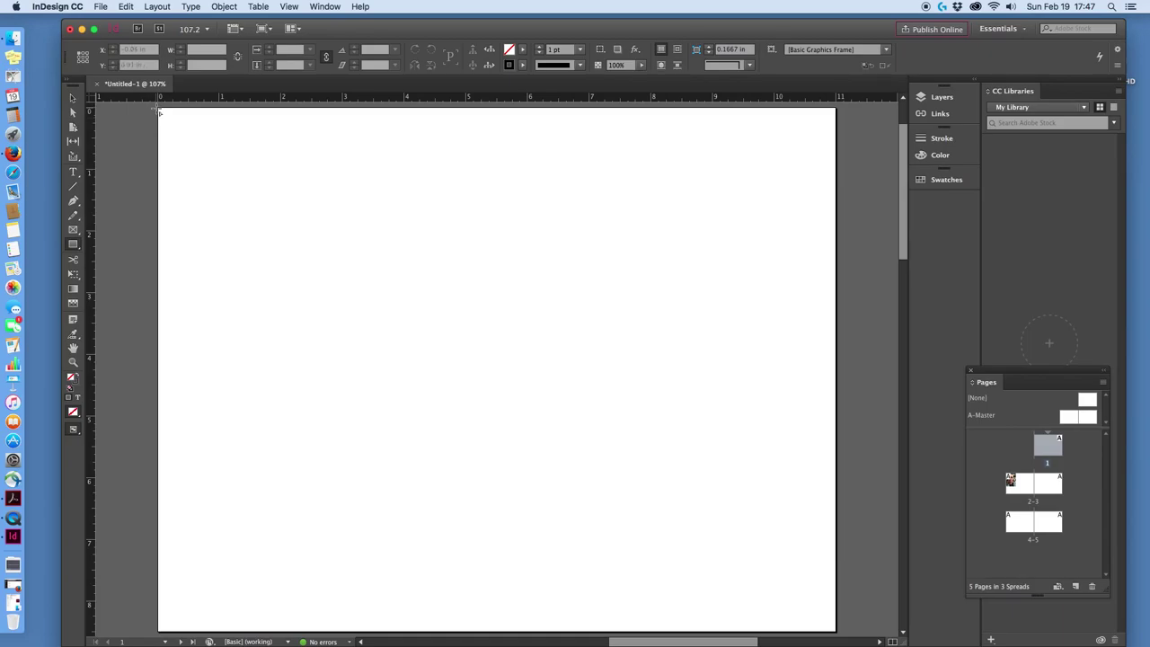
{"action": "left_click_drag", "start_coordinate": [160, 112], "coordinate": [835, 577]}
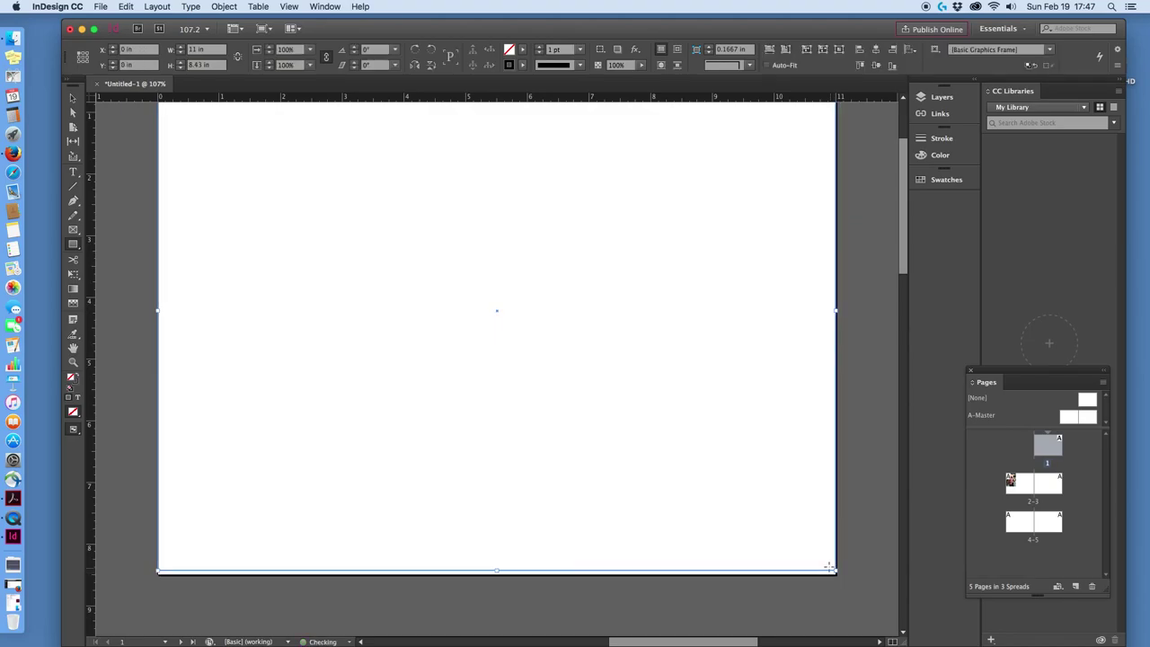
{"action": "scroll", "coordinate": [850, 552], "scroll_direction": "up", "scroll_amount": 1}
{"action": "scroll", "coordinate": [850, 552], "scroll_direction": "up", "scroll_amount": 3}
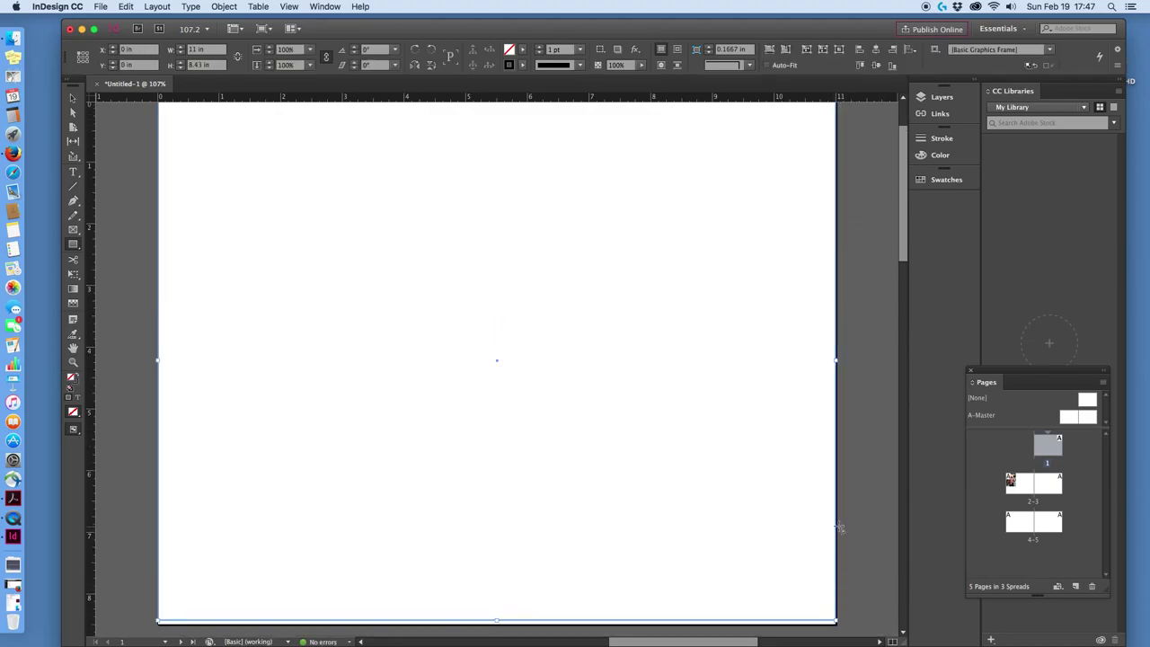
{"action": "scroll", "coordinate": [835, 530], "scroll_direction": "down", "scroll_amount": 2}
{"action": "scroll", "coordinate": [828, 510], "scroll_direction": "down", "scroll_amount": 1}
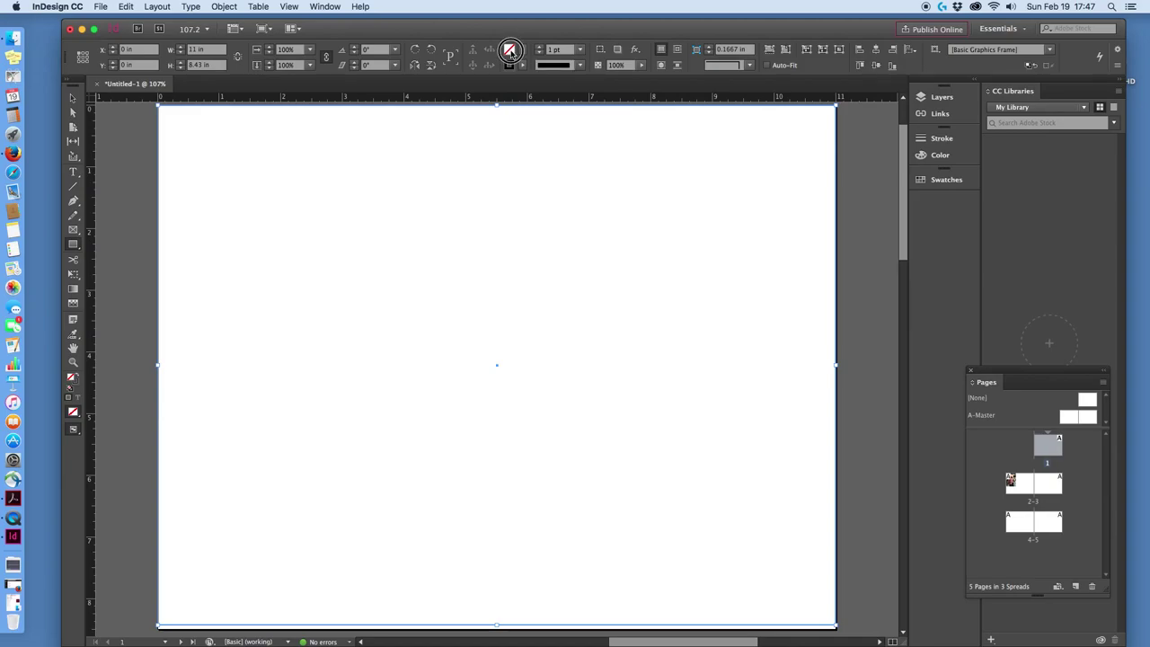
Fill the page-1 frame with dark charcoal grey: R and G 50, with a lowered B.
{"action": "double_click", "coordinate": [509, 51]}
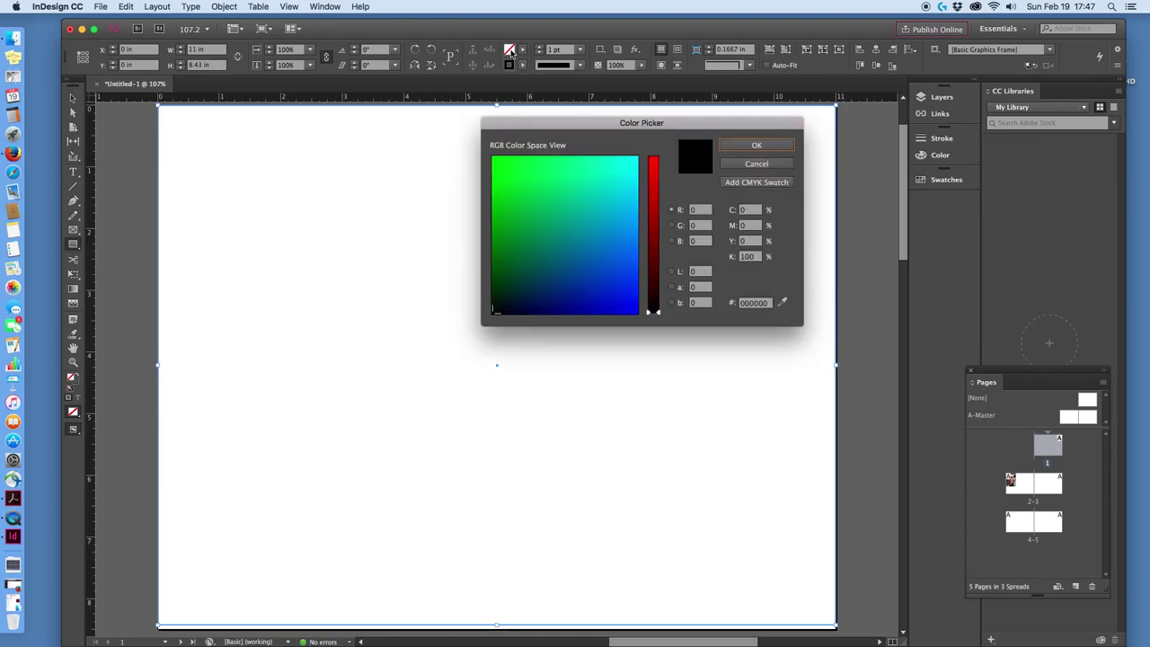
{"action": "left_click_drag", "start_coordinate": [638, 121], "coordinate": [535, 132]}
{"action": "left_click_drag", "start_coordinate": [408, 321], "coordinate": [480, 193]}
{"action": "double_click", "coordinate": [589, 215]}
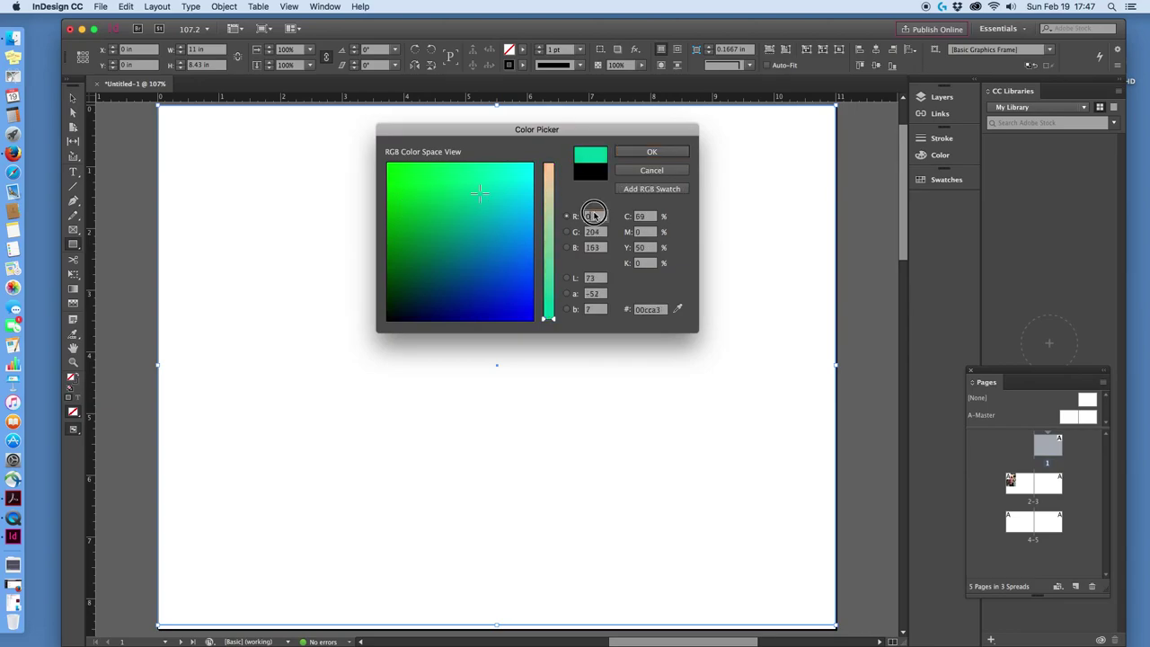
{"action": "left_click_drag", "start_coordinate": [586, 133], "coordinate": [602, 152]}
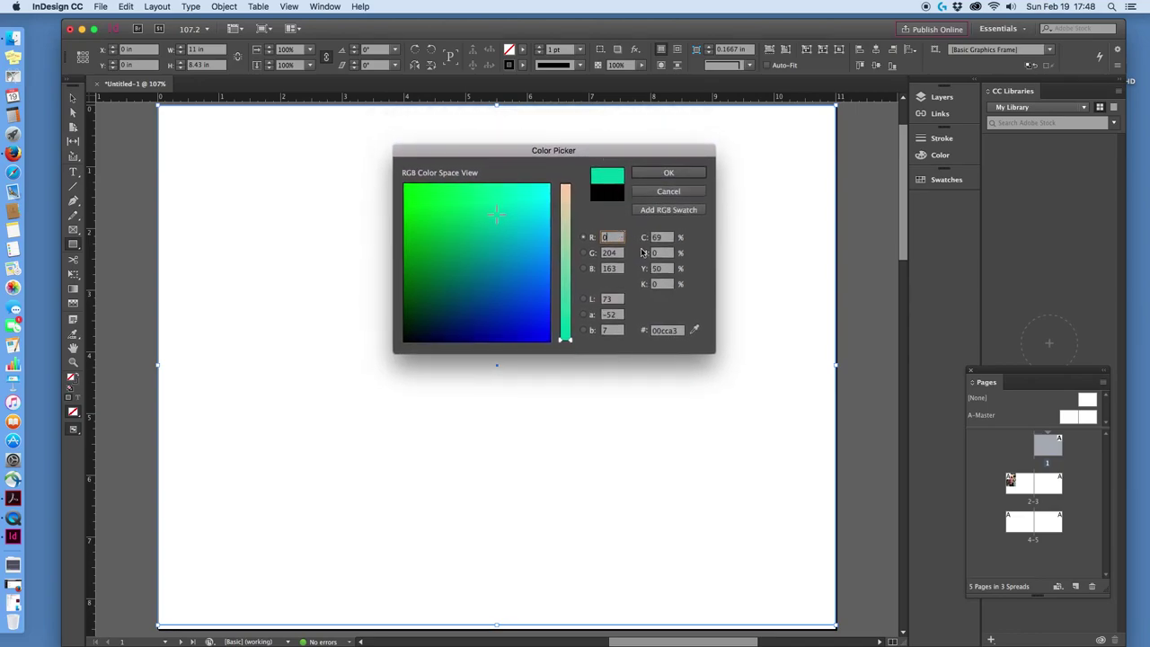
{"action": "left_click", "coordinate": [600, 238]}
{"action": "type", "text": "1"}
{"action": "key", "text": "Tab"}
{"action": "type", "text": "5"}
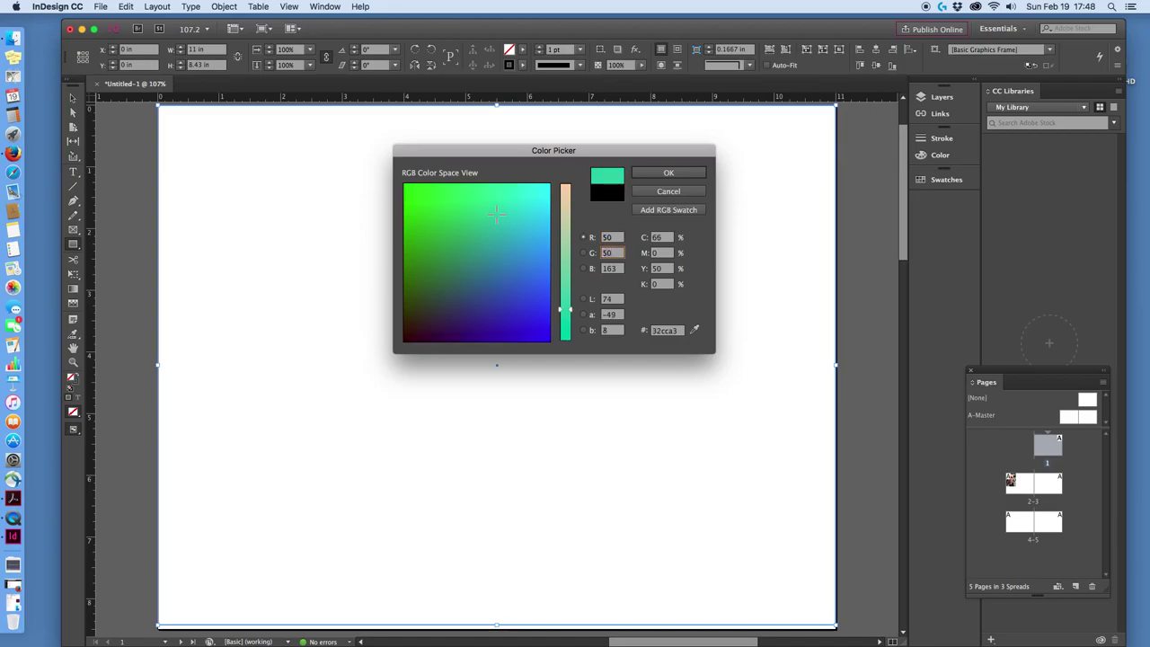
{"action": "key", "text": "Tab"}
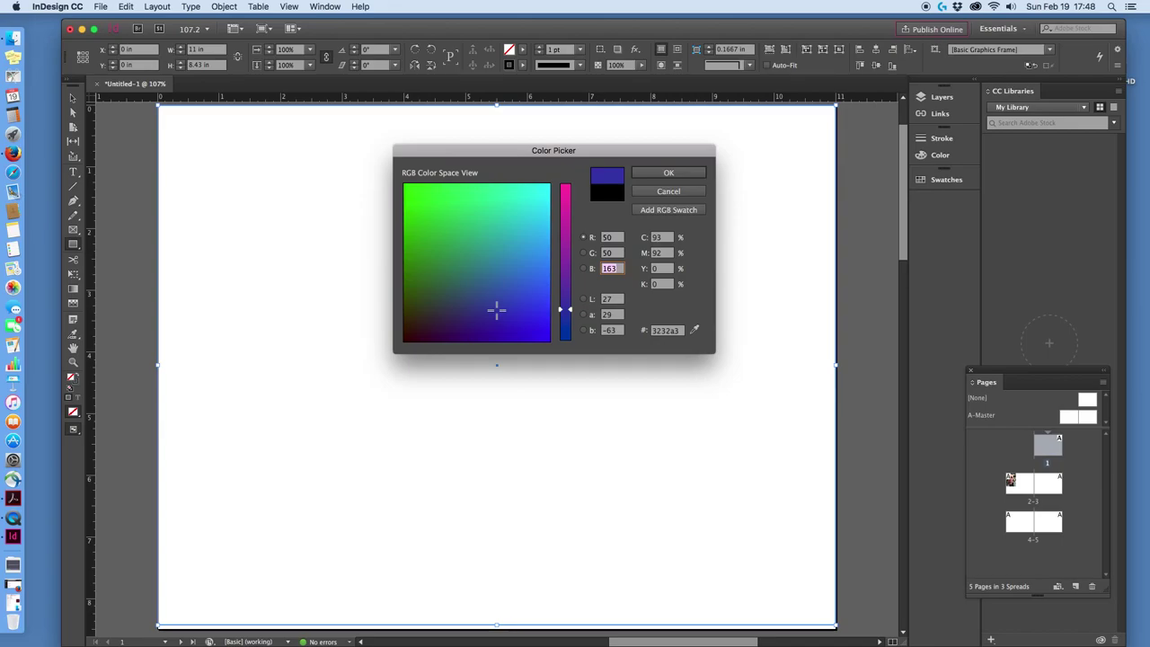
{"action": "type", "text": "50"}
{"action": "left_click", "coordinate": [668, 173]}
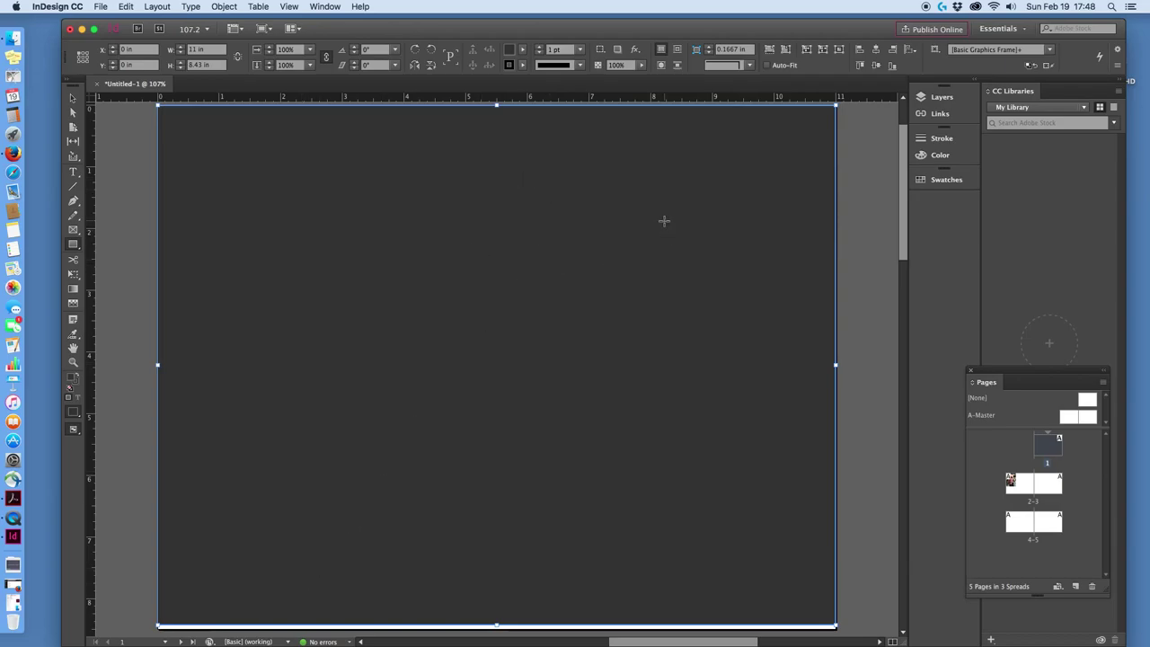
Remove the frame's fill, nudge it to the page top, and stretch it to 11 × 8.5 in.
{"action": "key", "text": "slash"}
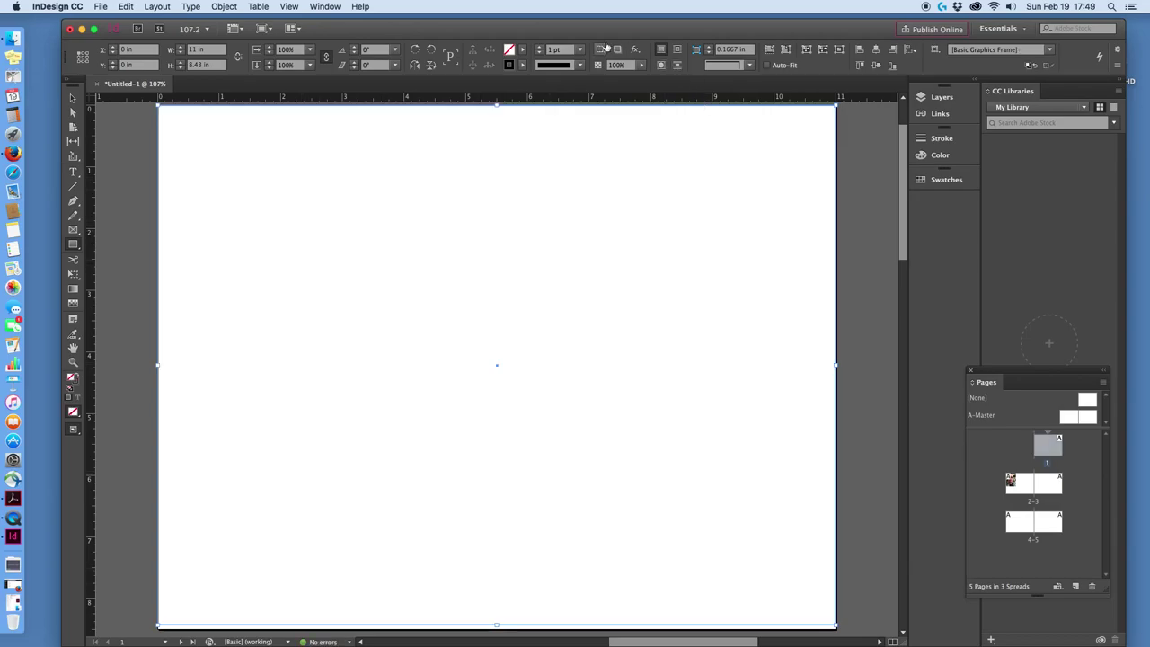
{"action": "key", "text": "Up"}
{"action": "key", "text": "Up"}
{"action": "key", "text": "Up"}
{"action": "key", "text": "Up"}
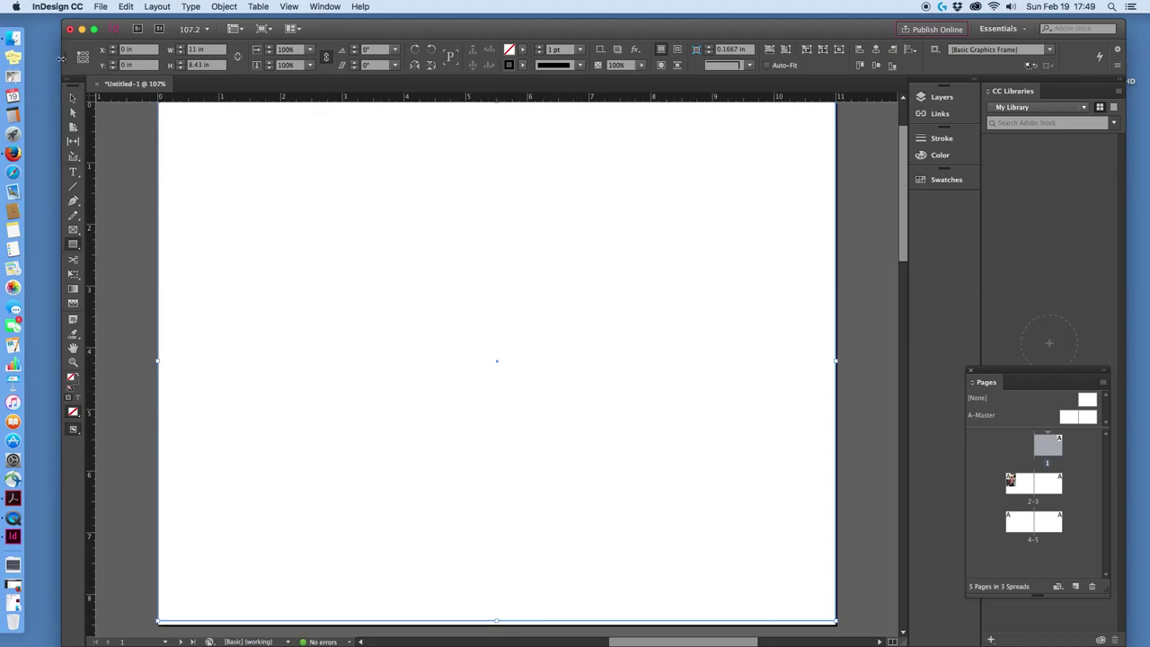
{"action": "left_click", "coordinate": [68, 99]}
{"action": "left_click_drag", "start_coordinate": [497, 620], "coordinate": [497, 624]}
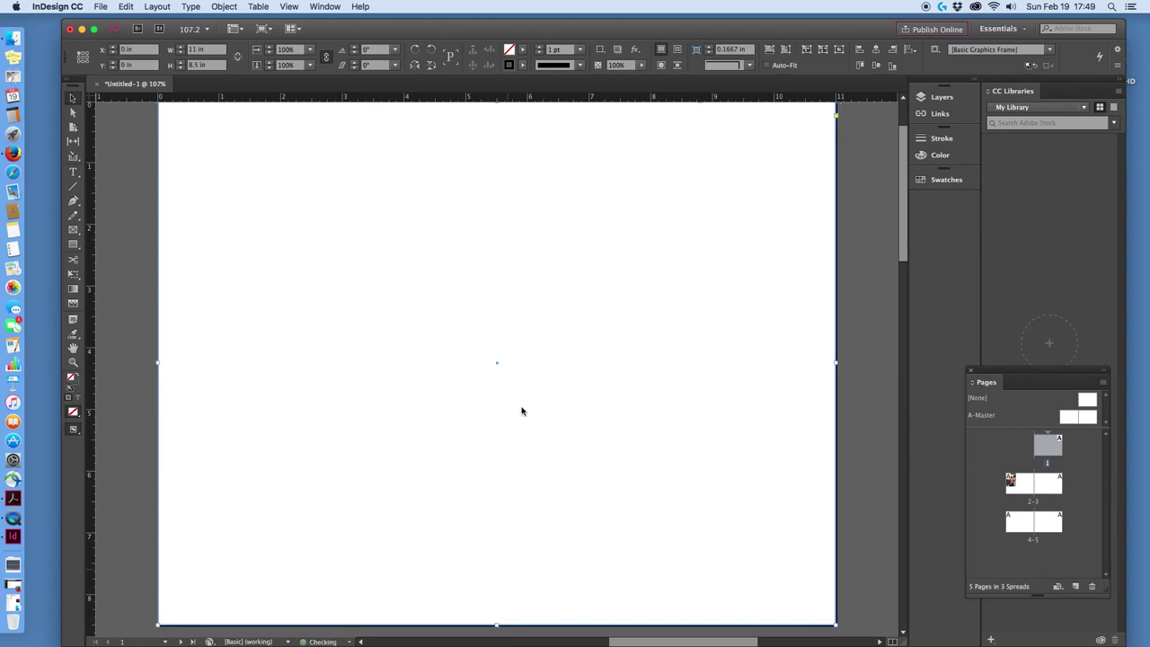
Set the full-page frame's fill to RGB 150/150/150 in the Color Picker.
{"action": "double_click", "coordinate": [510, 52]}
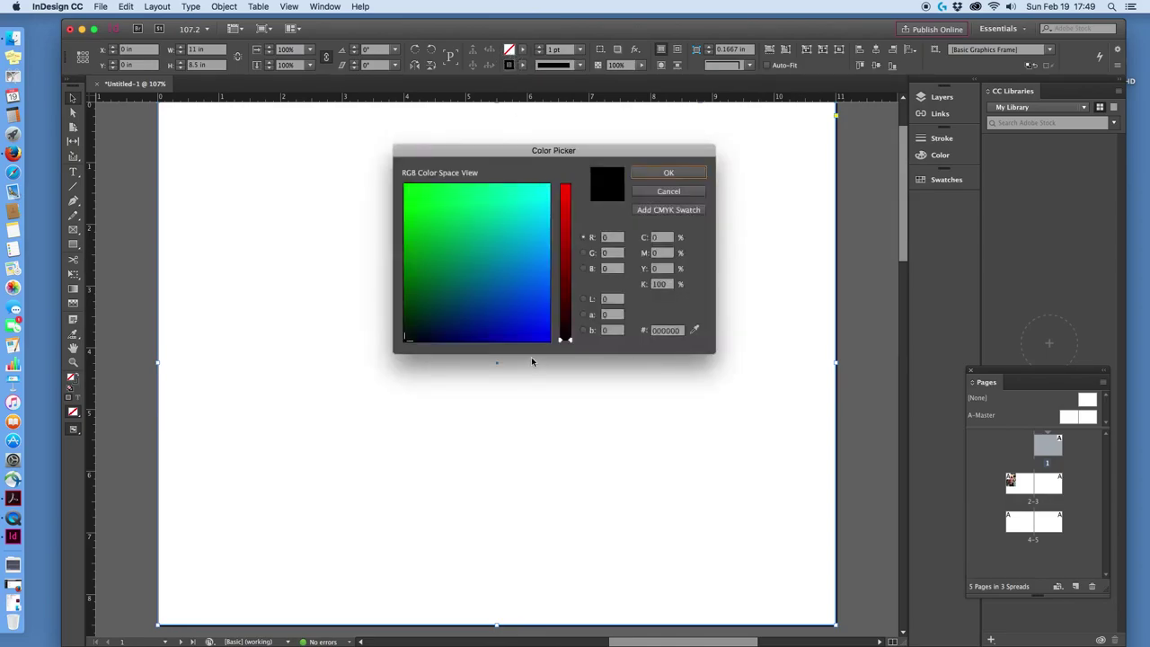
{"action": "left_click", "coordinate": [607, 237]}
{"action": "type", "text": "150"}
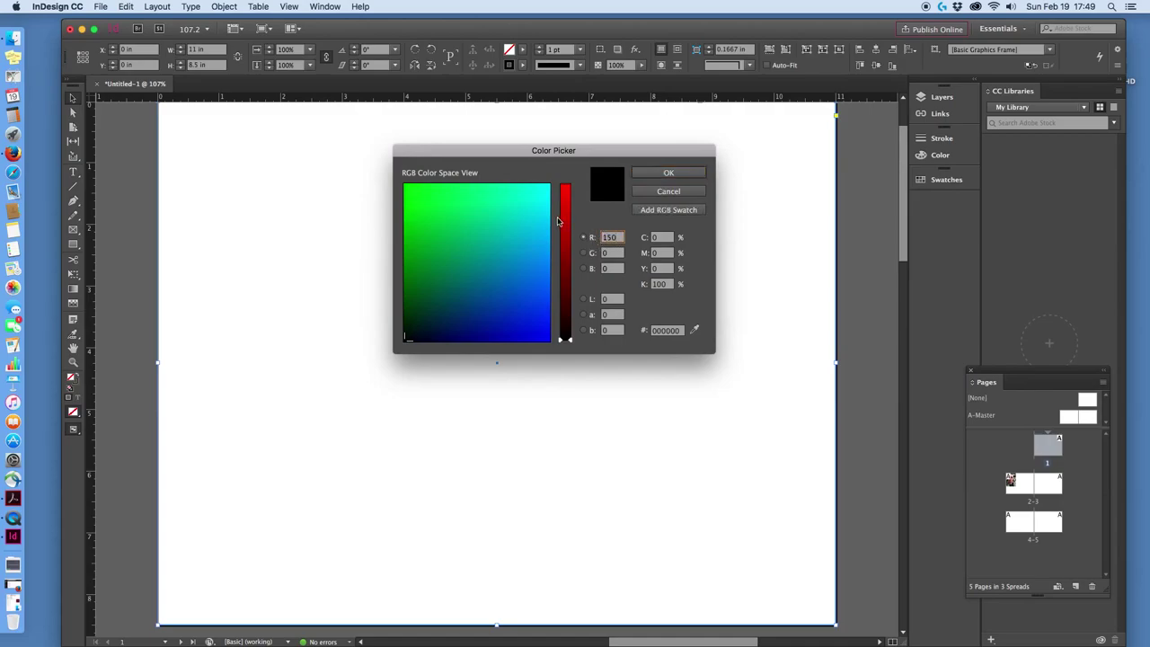
{"action": "key", "text": "Tab"}
{"action": "type", "text": "150"}
{"action": "key", "text": "Tab"}
{"action": "type", "text": "15"}
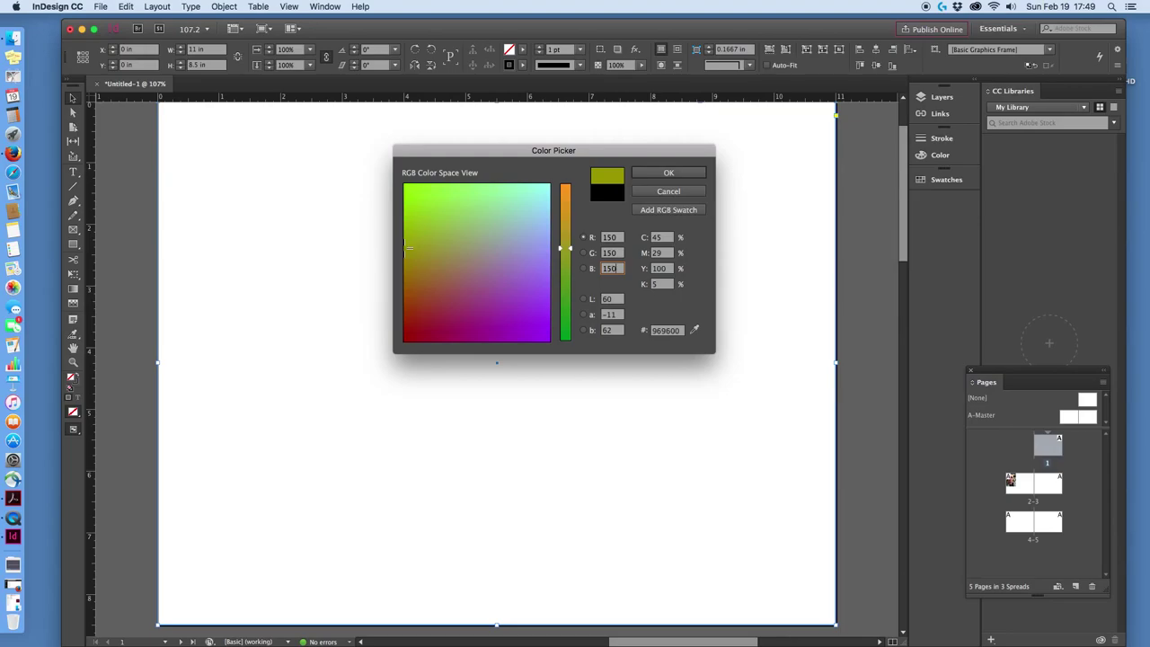
{"action": "key", "text": "Return"}
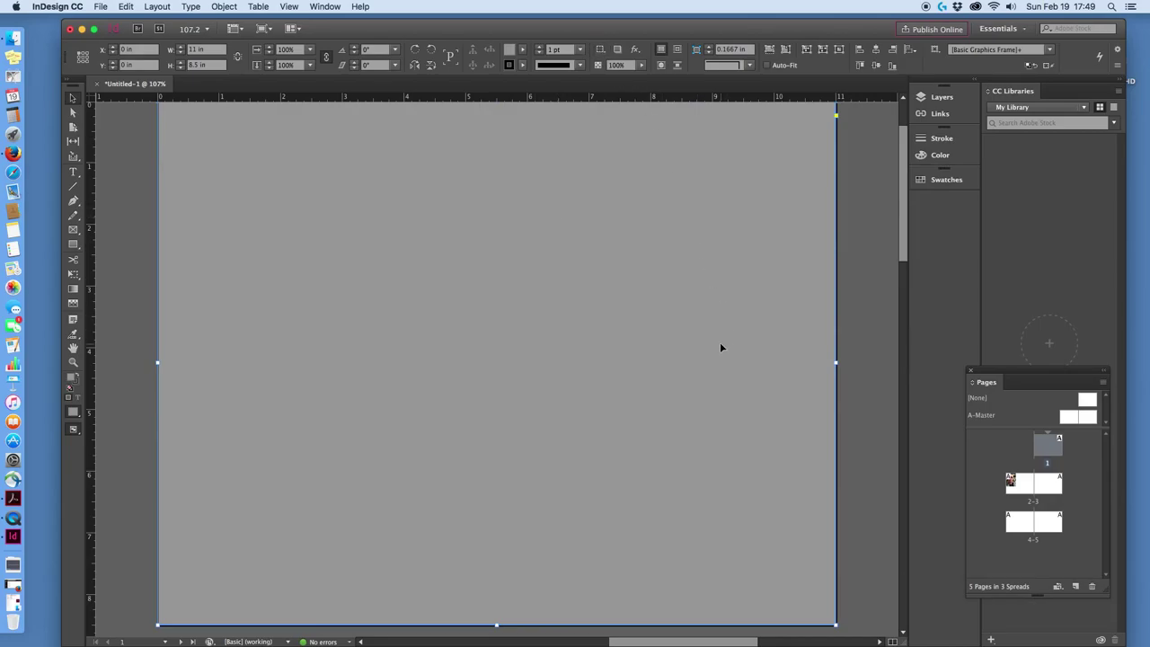
{"action": "scroll", "coordinate": [623, 363], "scroll_direction": "up", "scroll_amount": 1}
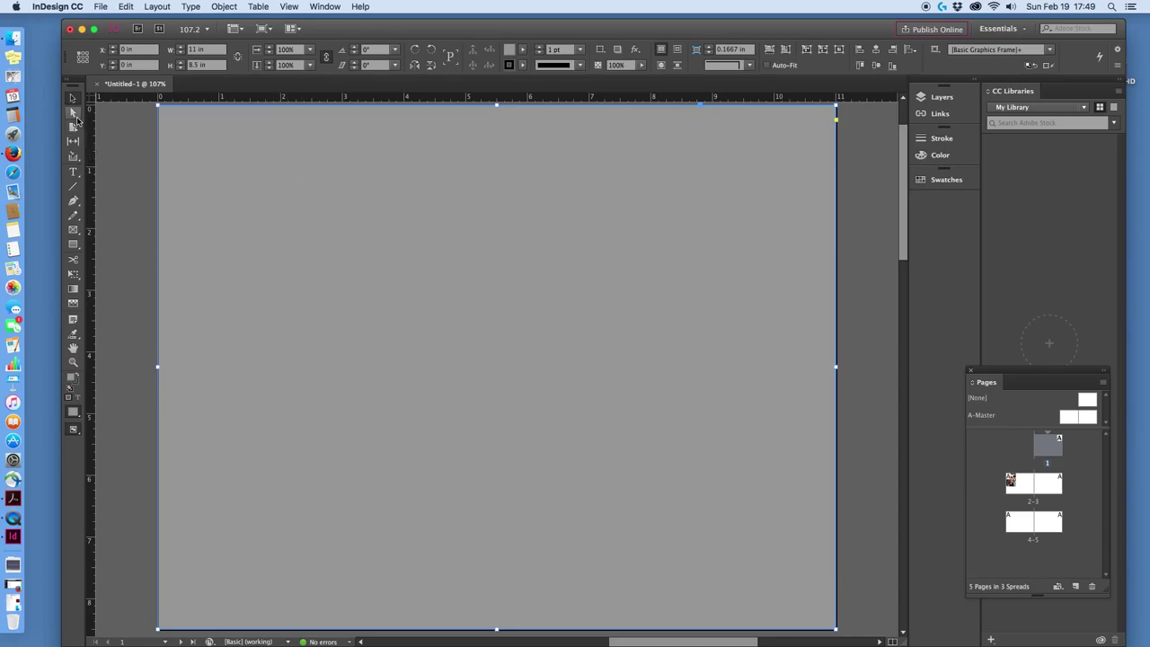
{"action": "left_click", "coordinate": [75, 172]}
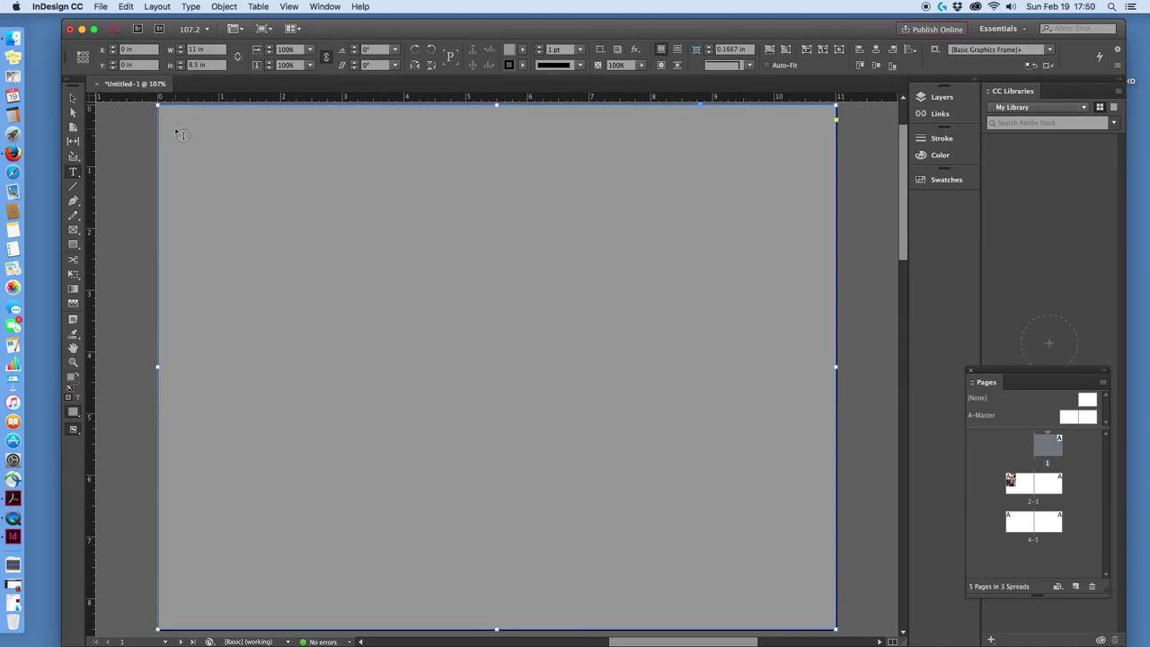
Draw a roughly 4.94 × 1.59 in text frame at the top-left and type the owner's full name.
{"action": "mouse_move", "coordinate": [176, 119]}
{"action": "left_mouse_down"}
{"action": "mouse_move", "coordinate": [246, 162]}
{"action": "mouse_move", "coordinate": [480, 218]}
{"action": "left_mouse_up"}
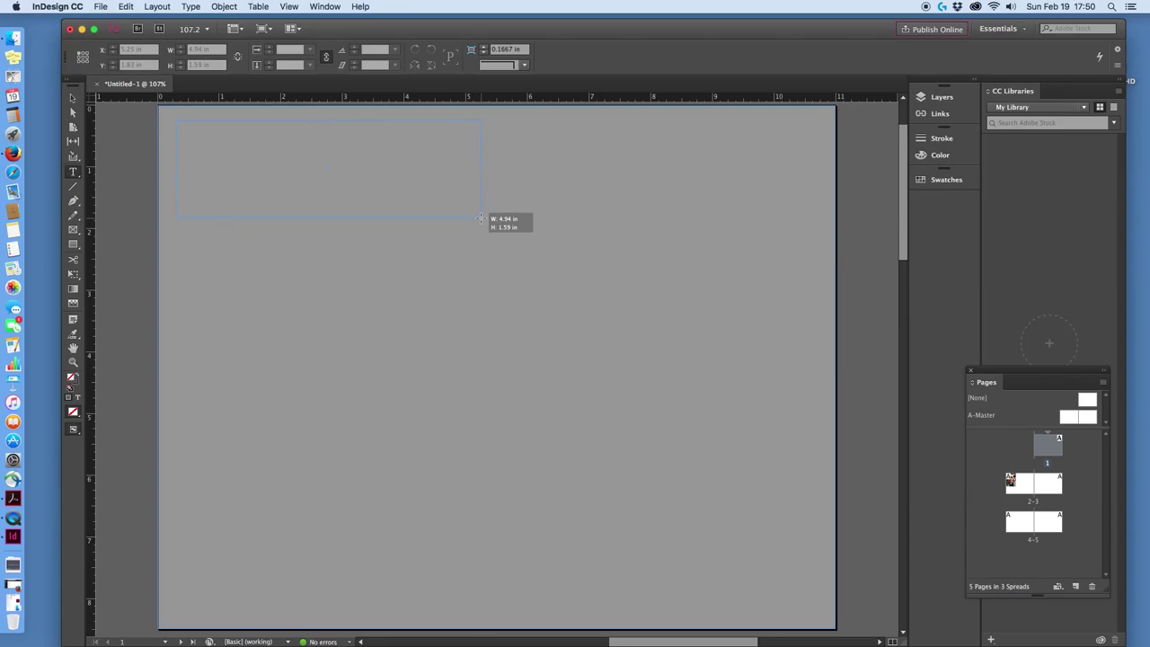
{"action": "left_click_drag", "start_coordinate": [481, 217], "coordinate": [480, 217]}
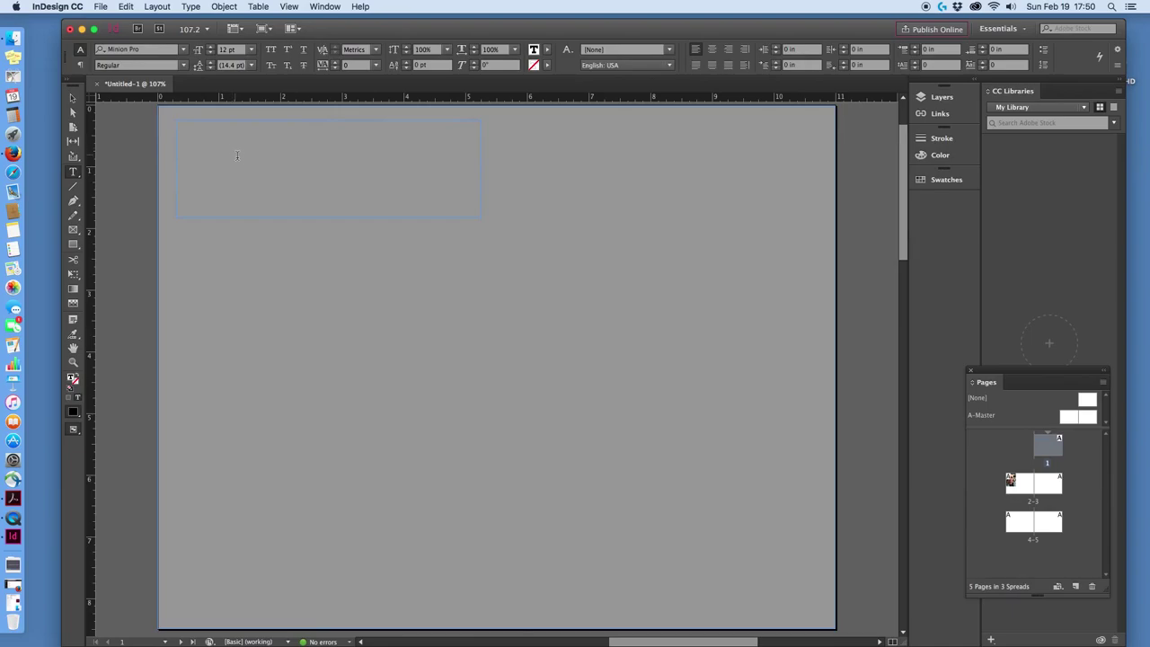
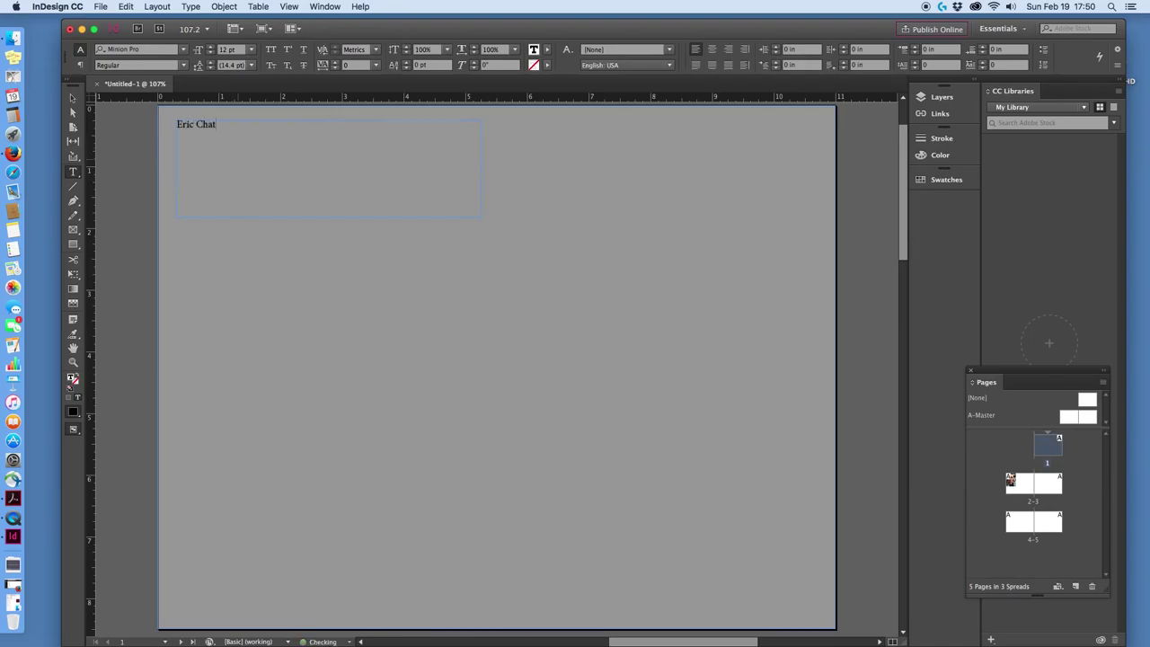
{"action": "key", "text": "super+a"}
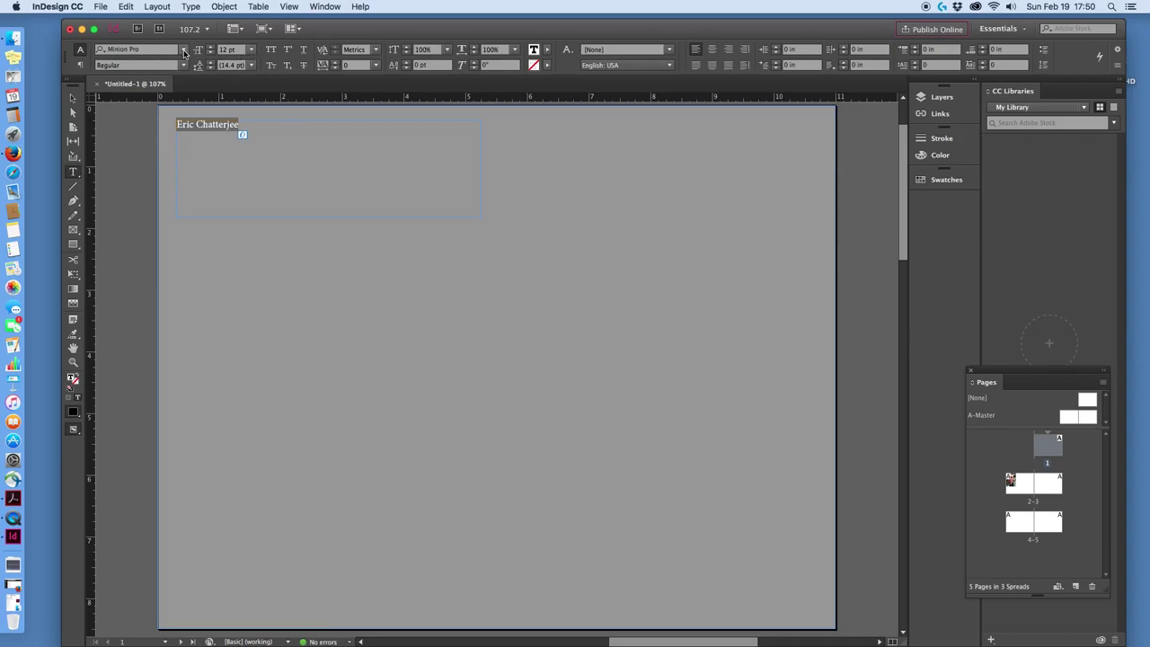
Filter the font list with 'Lucid' and apply Lucida Grande Bold to the name.
{"action": "left_click", "coordinate": [183, 53]}
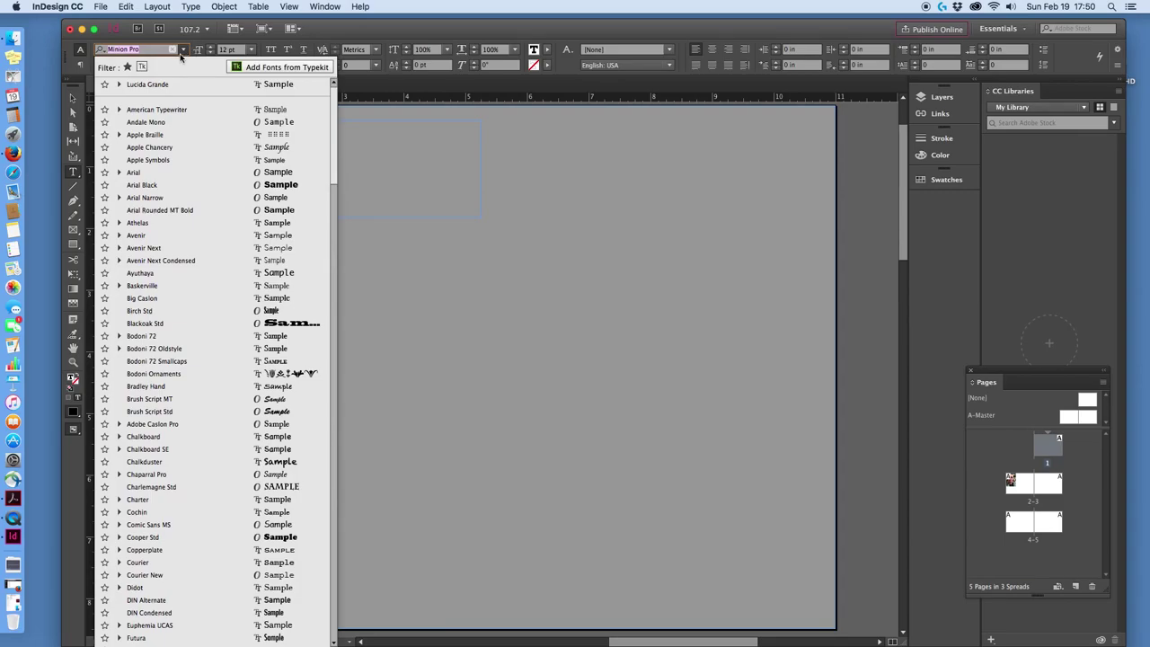
{"action": "type", "text": "Lu"}
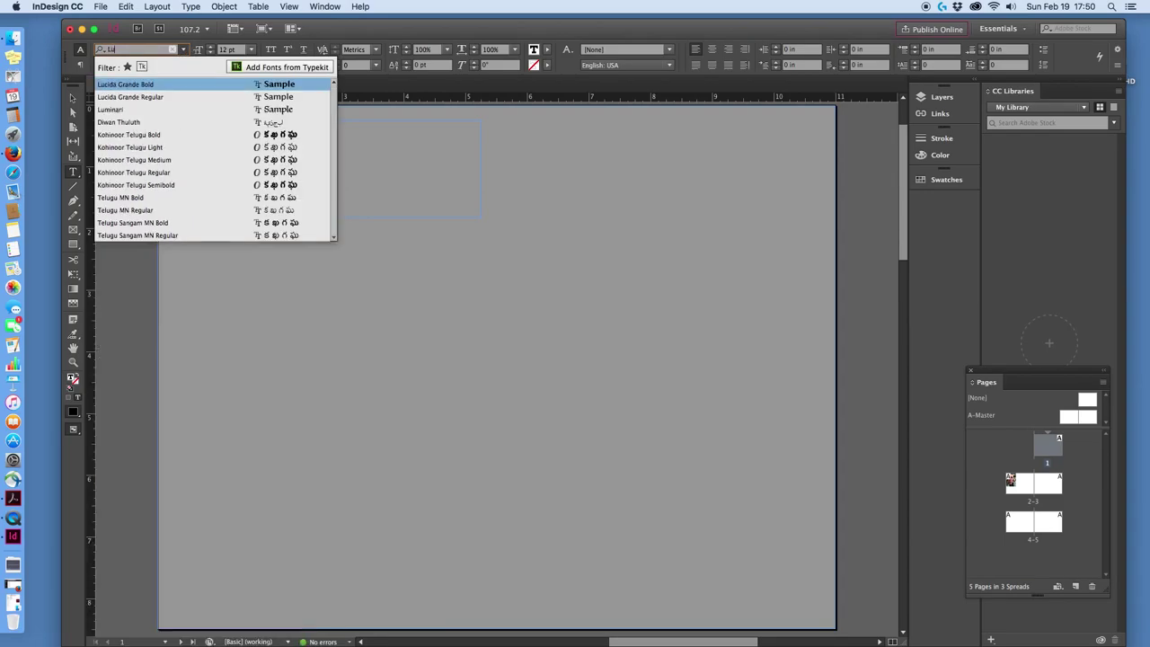
{"action": "type", "text": "cin"}
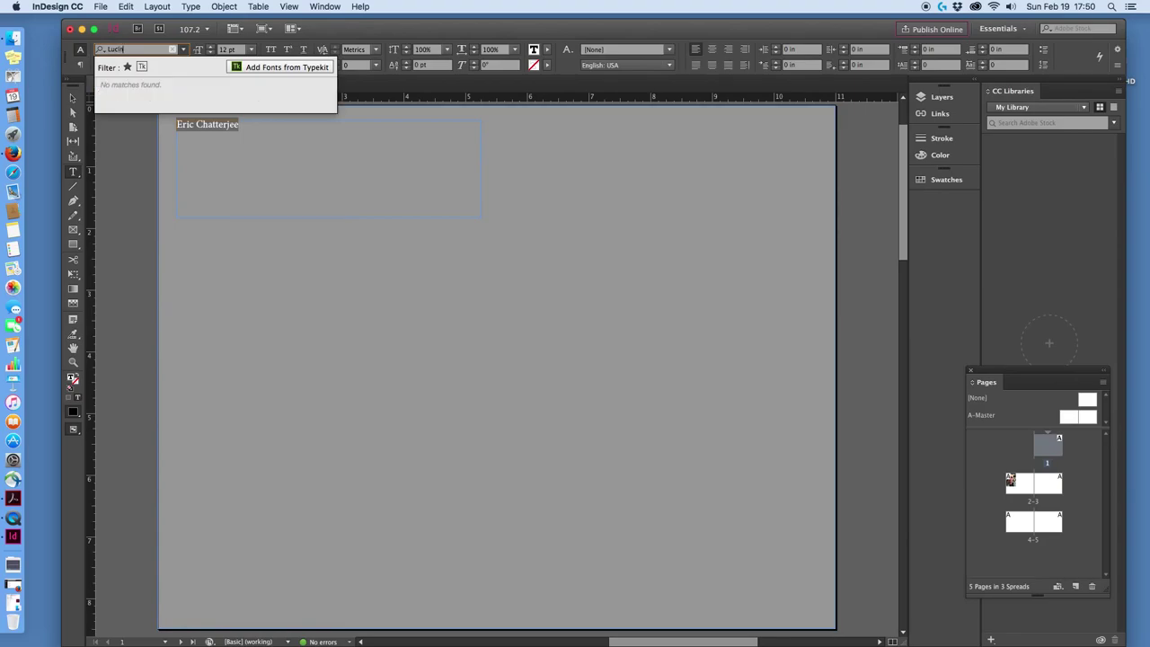
{"action": "key", "text": "BackSpace"}
{"action": "type", "text": "d"}
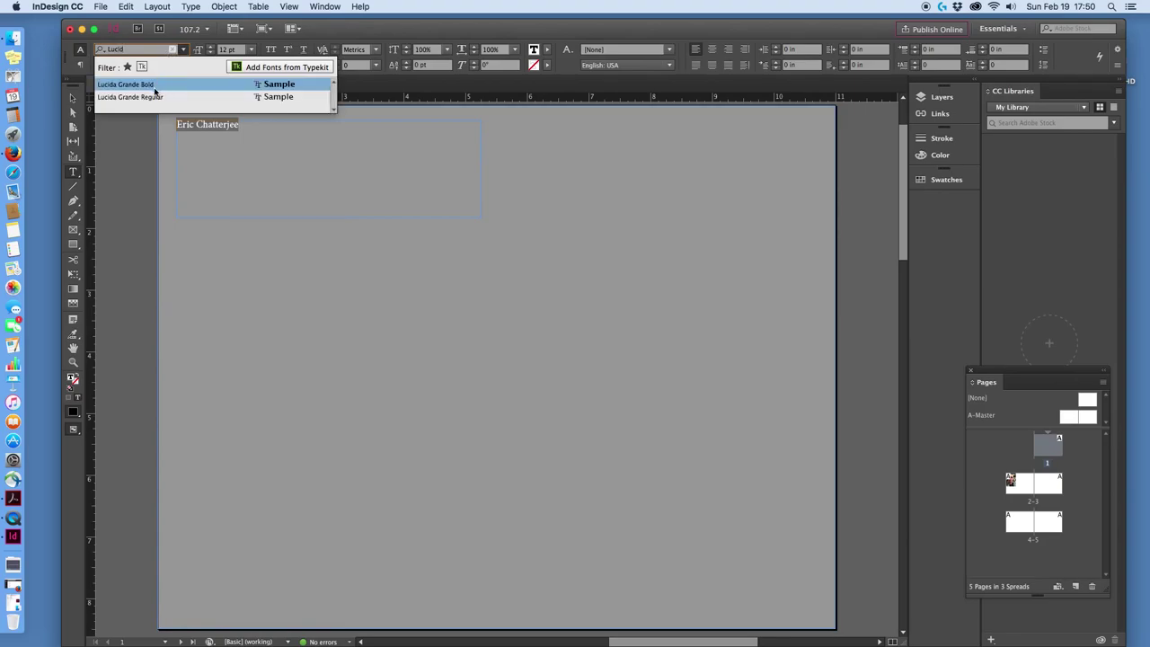
{"action": "left_click", "coordinate": [154, 88]}
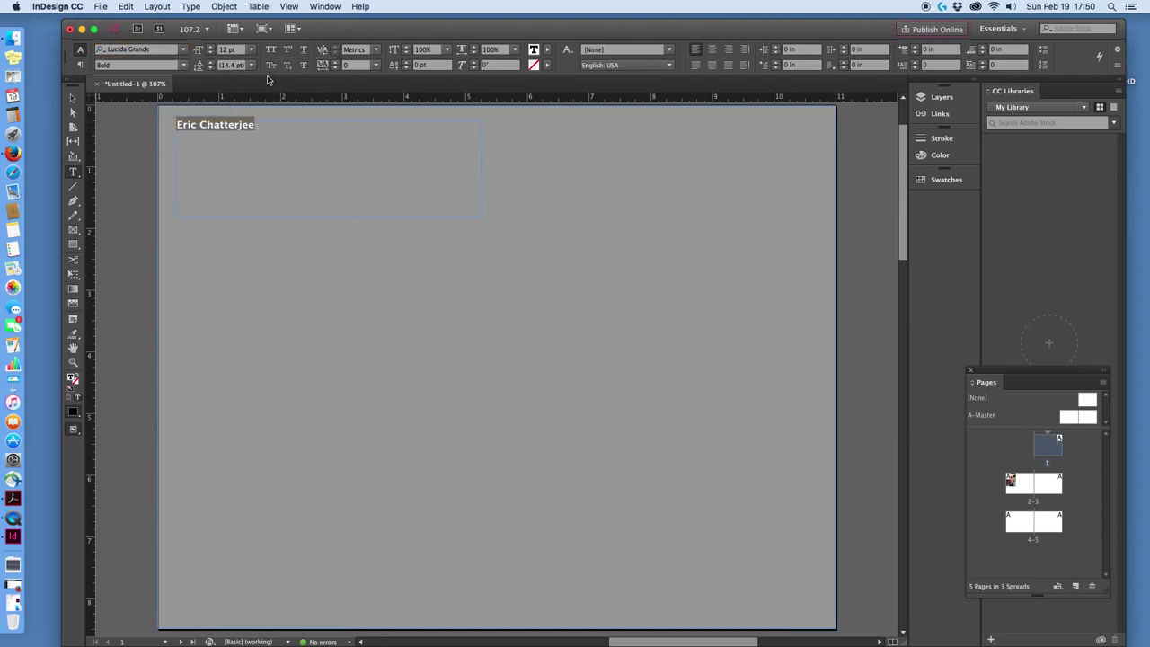
{"action": "left_click", "coordinate": [251, 49]}
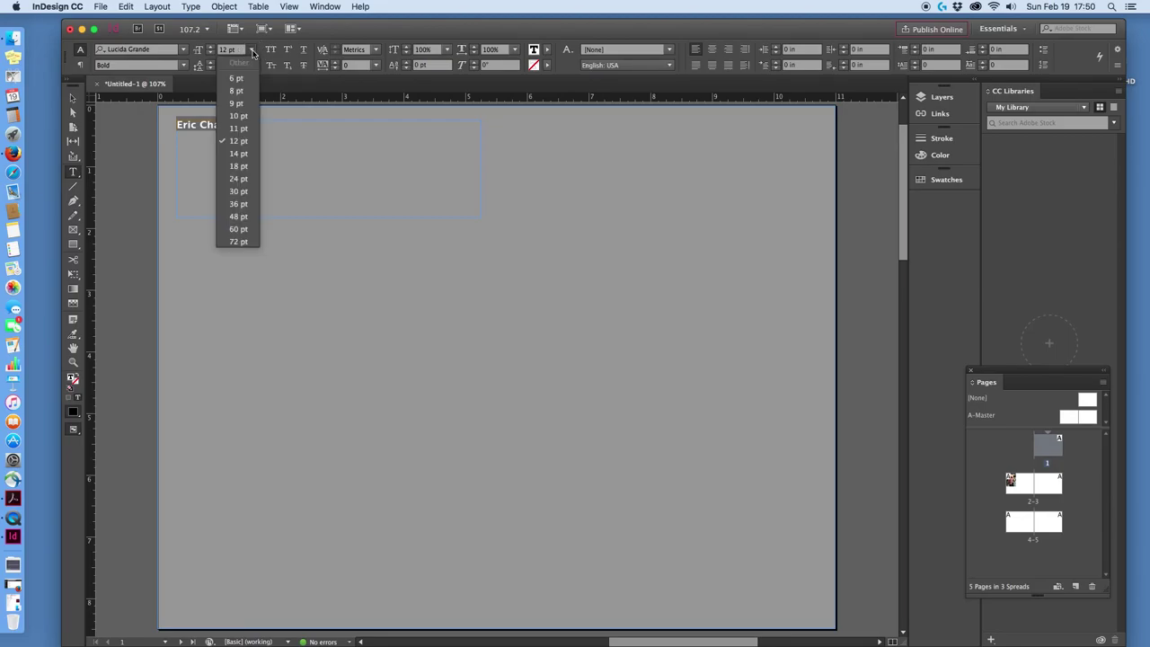
Set the name to 24 pt with All Caps, then reselect the name text.
{"action": "left_click", "coordinate": [237, 179]}
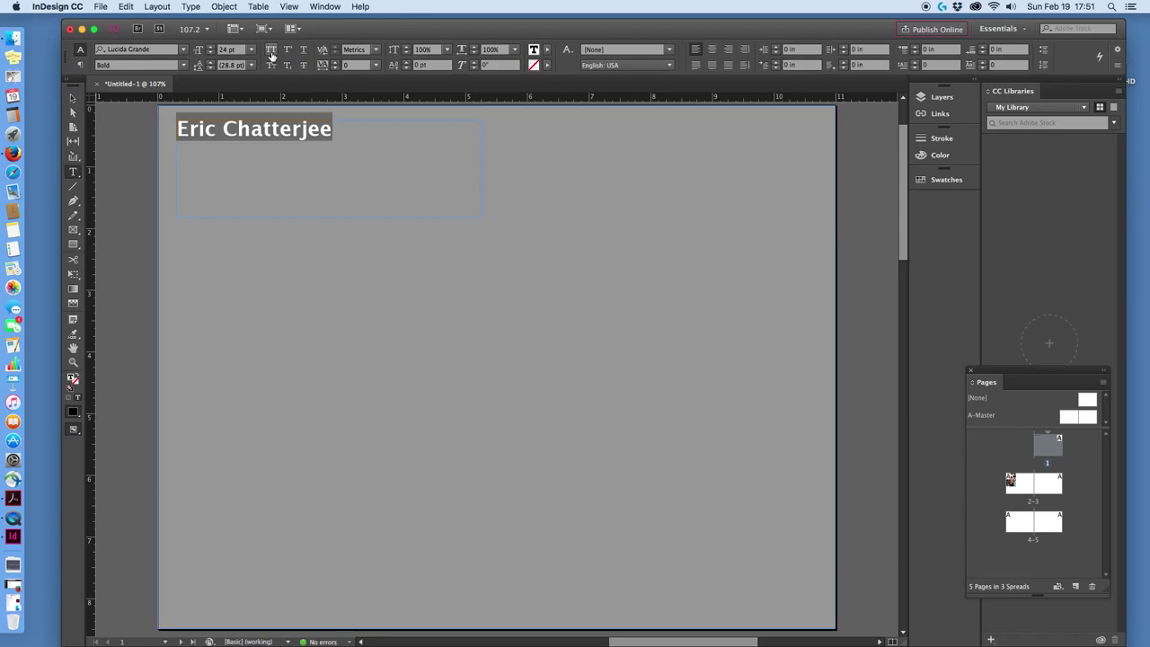
{"action": "left_click", "coordinate": [271, 55]}
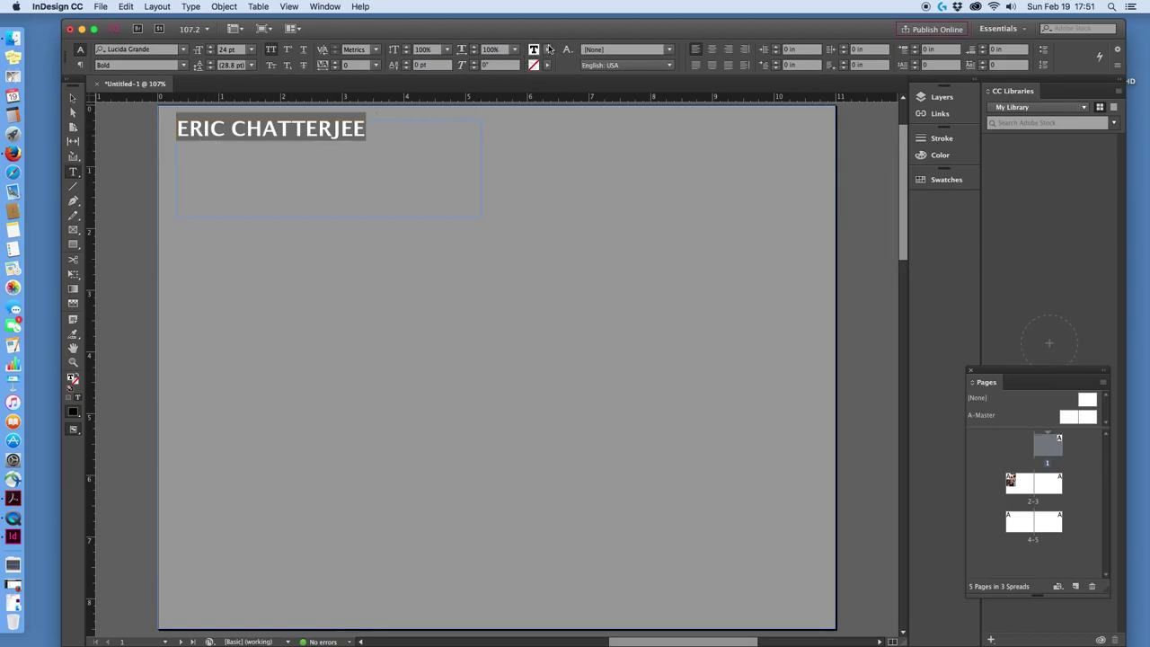
{"action": "left_click", "coordinate": [374, 144]}
{"action": "left_click_drag", "start_coordinate": [368, 131], "coordinate": [182, 131]}
Give the name a light cyan text colour chosen in the Color Picker.
{"action": "left_click", "coordinate": [533, 51]}
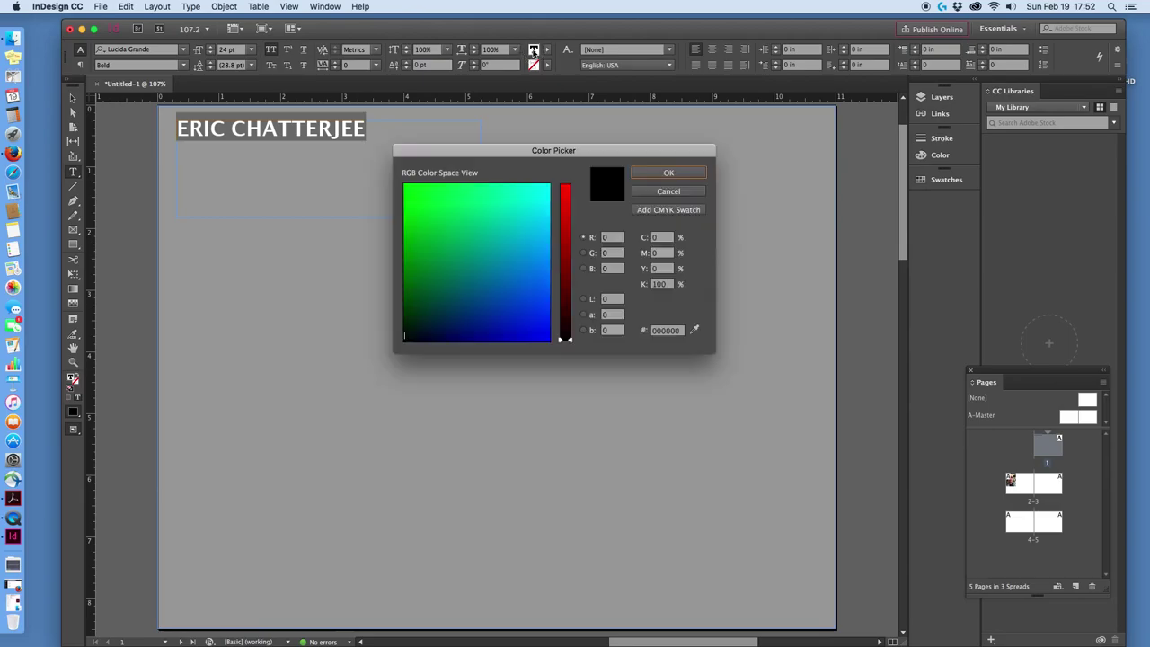
{"action": "left_click_drag", "start_coordinate": [547, 152], "coordinate": [540, 124]}
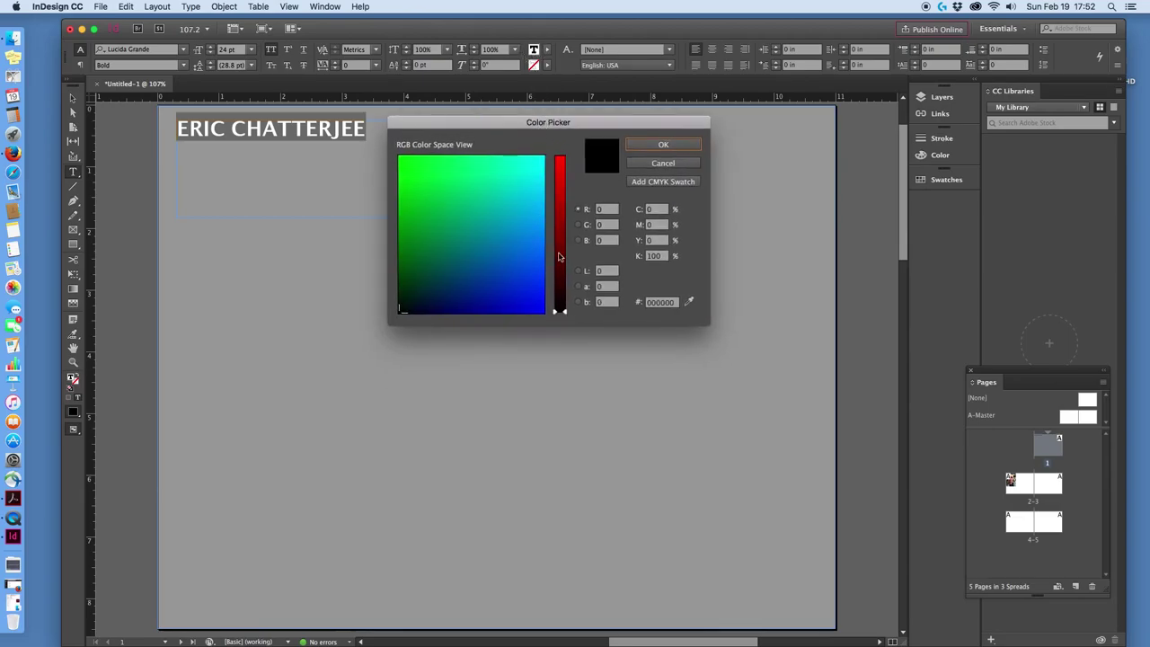
{"action": "mouse_move", "coordinate": [407, 304]}
{"action": "left_mouse_down"}
{"action": "mouse_move", "coordinate": [499, 225]}
{"action": "mouse_move", "coordinate": [568, 121]}
{"action": "mouse_move", "coordinate": [562, 170]}
{"action": "mouse_move", "coordinate": [529, 167]}
{"action": "mouse_move", "coordinate": [536, 139]}
{"action": "mouse_move", "coordinate": [540, 160]}
{"action": "left_mouse_up"}
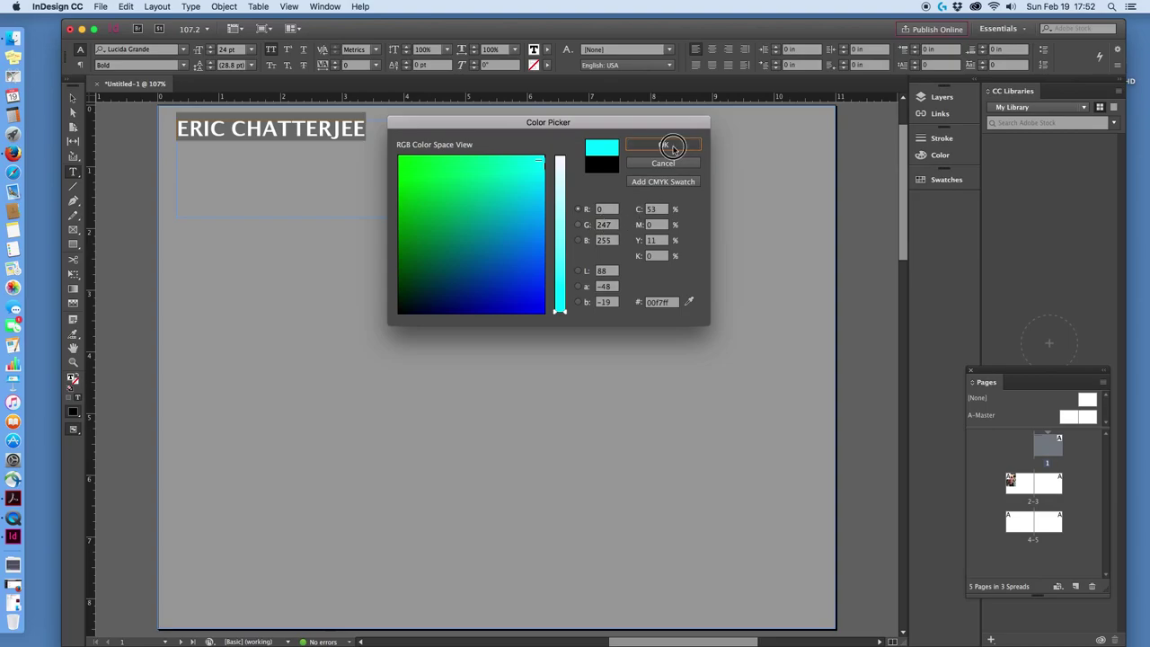
{"action": "left_click", "coordinate": [672, 147]}
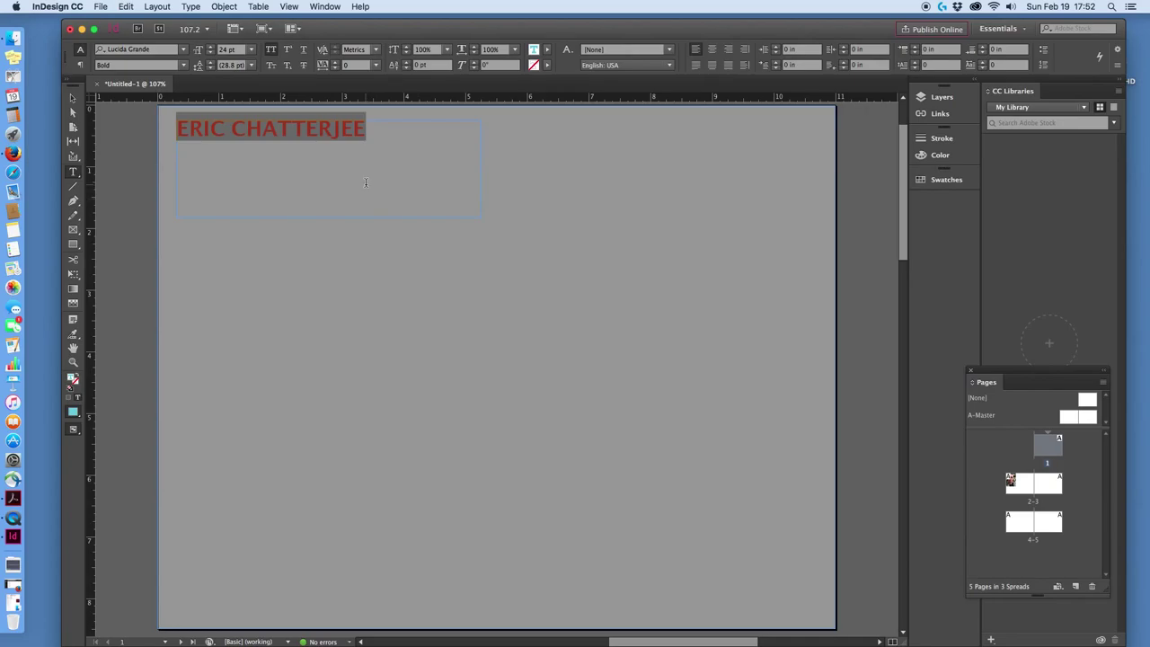
Reselect the whole name text with the Type tool.
{"action": "left_click", "coordinate": [71, 97]}
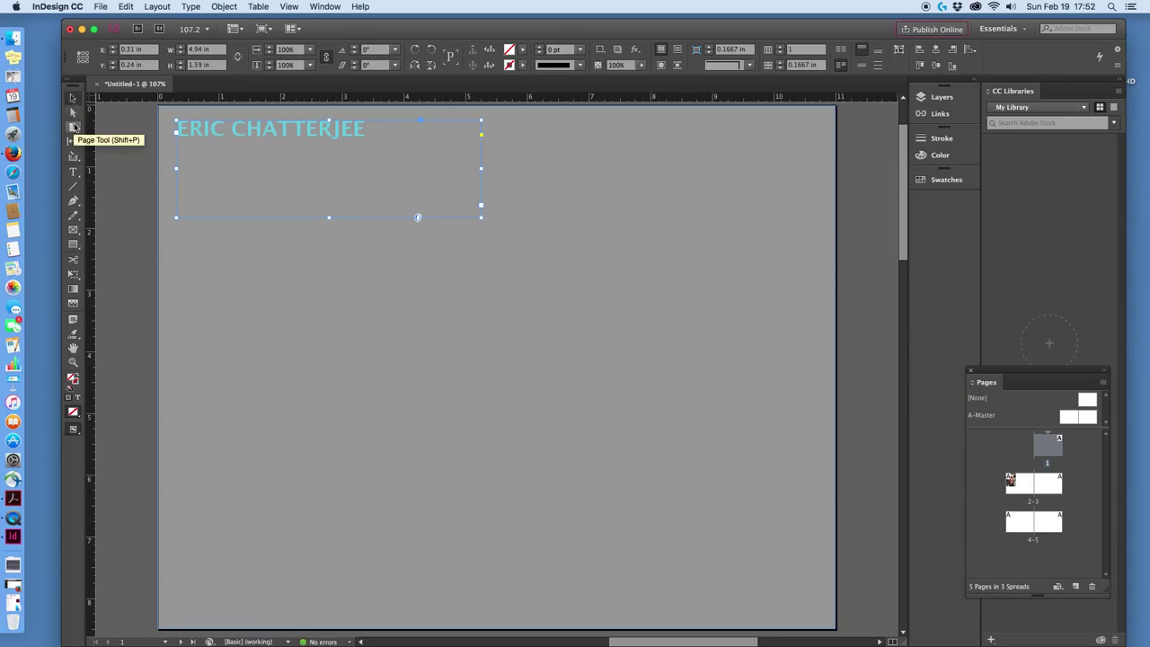
{"action": "left_click", "coordinate": [74, 171]}
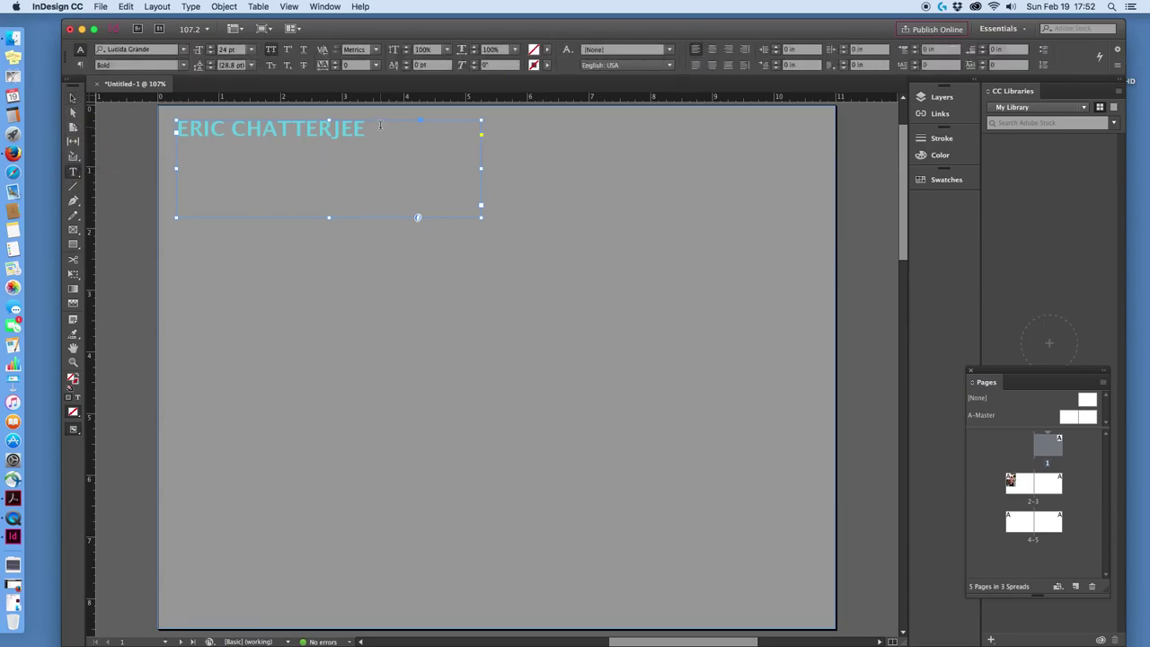
{"action": "left_click_drag", "start_coordinate": [364, 128], "coordinate": [174, 128]}
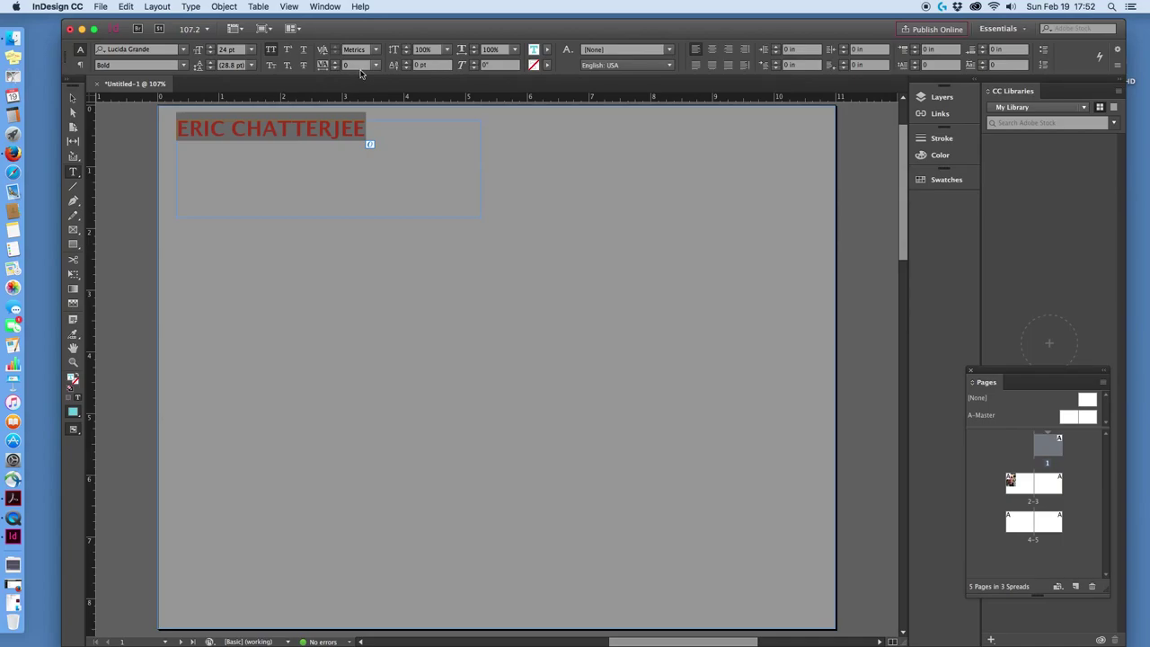
Try tracking presets 5, 10 and 200 on the title, then set tracking to 400.
{"action": "left_click", "coordinate": [375, 66]}
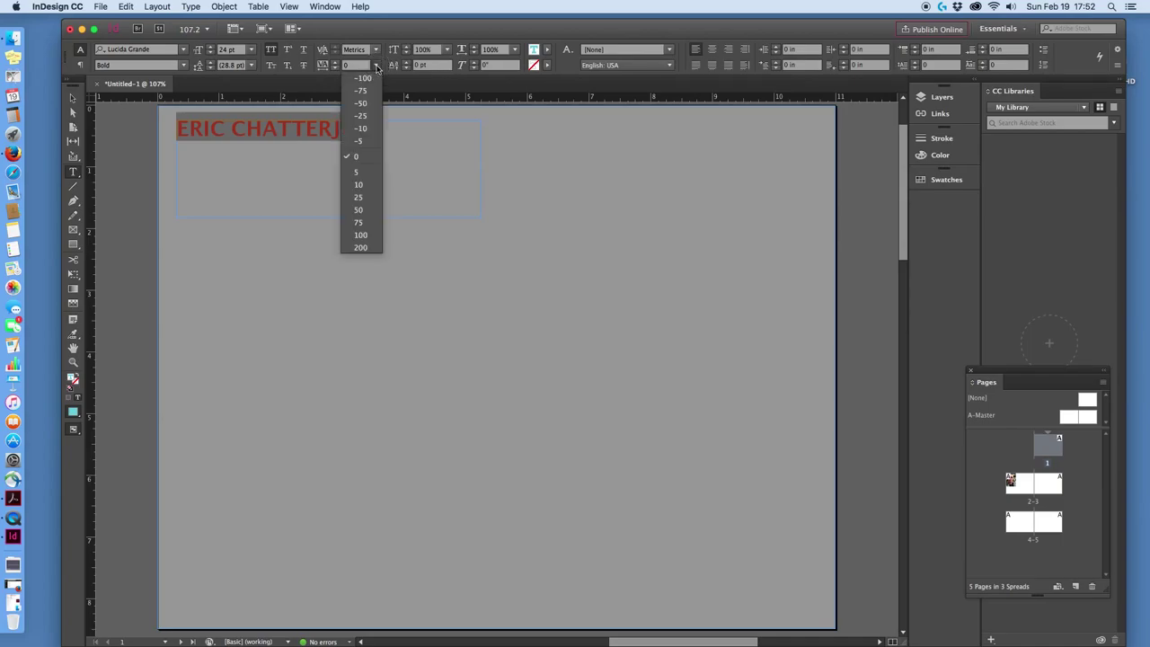
{"action": "left_click", "coordinate": [357, 172]}
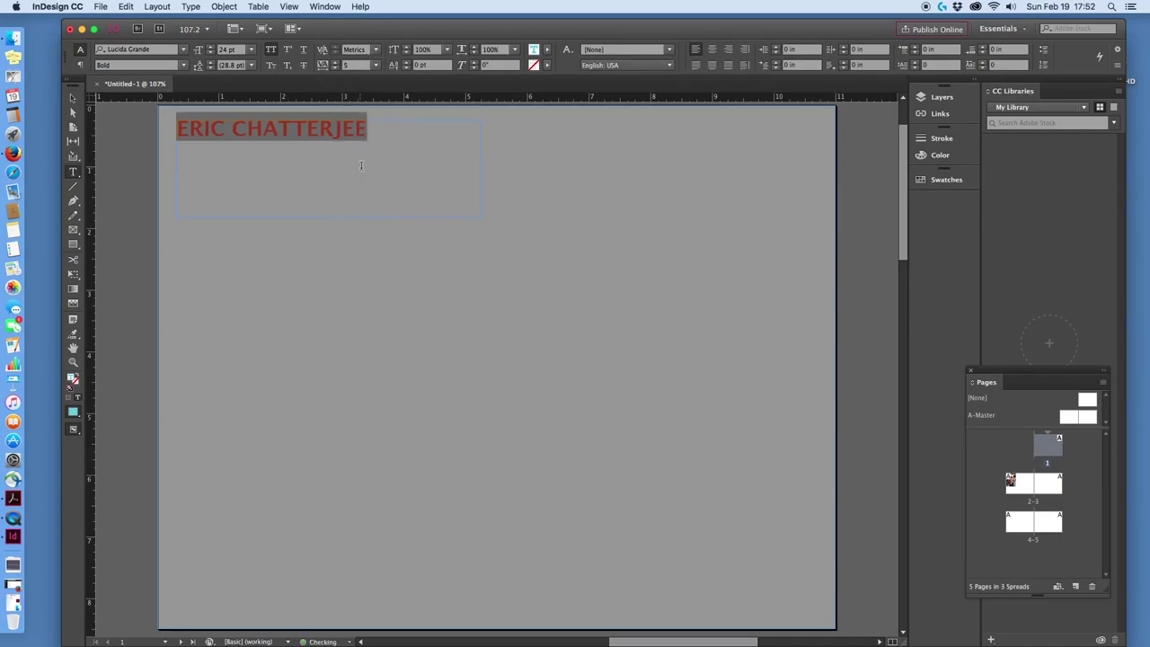
{"action": "left_click", "coordinate": [375, 66]}
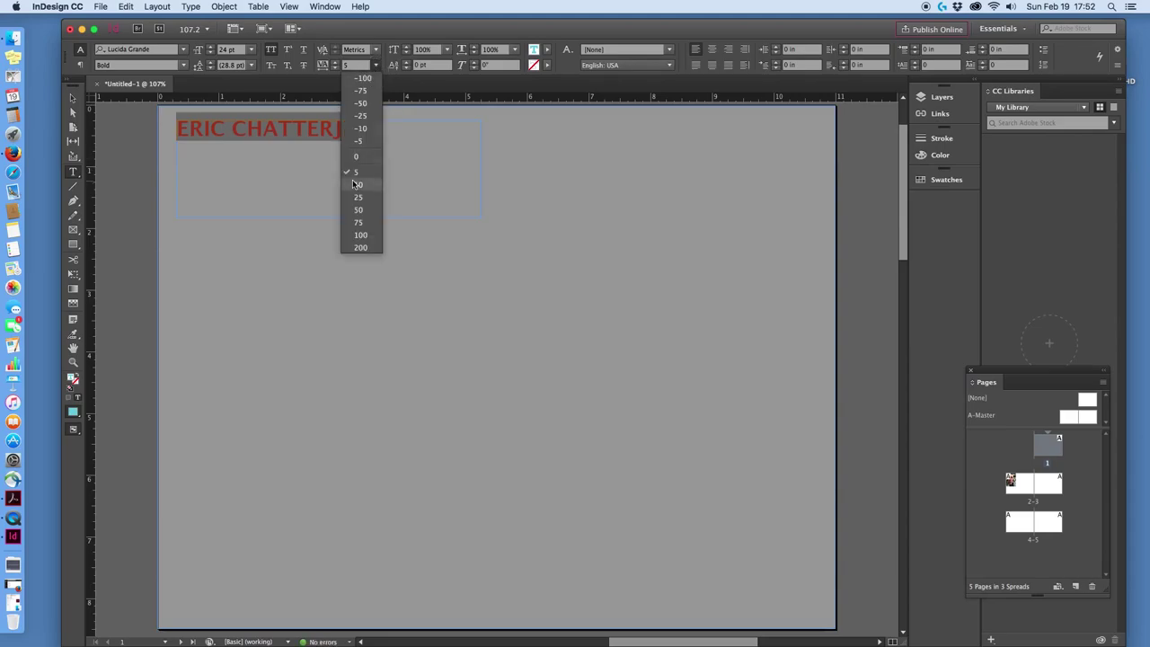
{"action": "left_click", "coordinate": [357, 185]}
{"action": "left_click", "coordinate": [375, 66]}
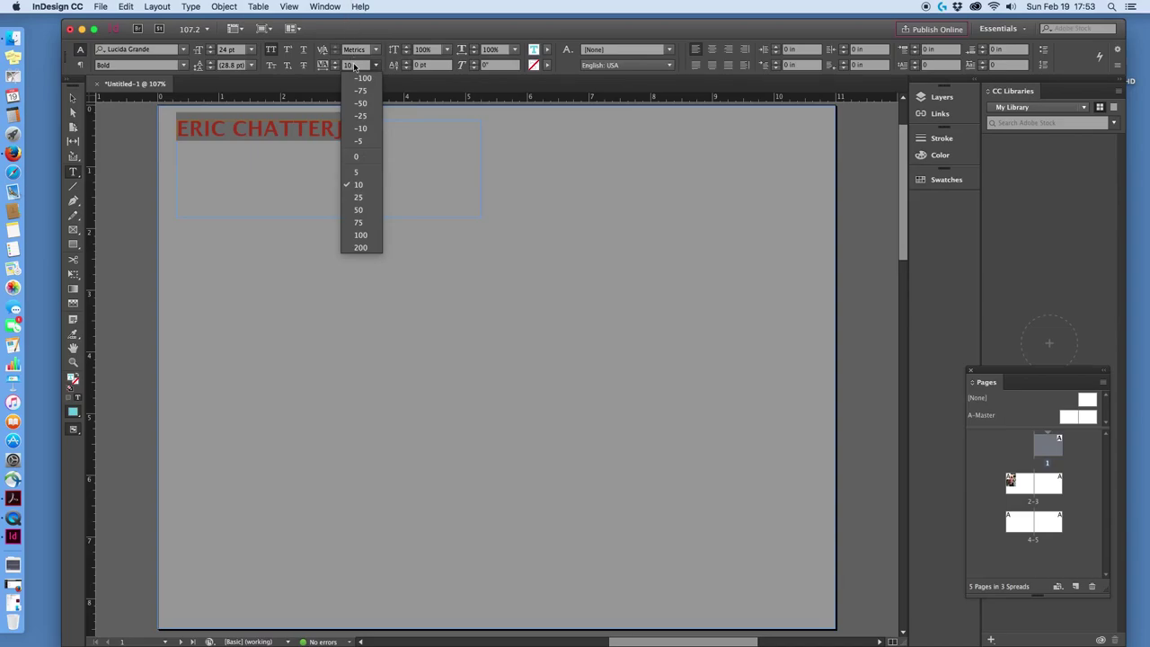
{"action": "left_click", "coordinate": [360, 247]}
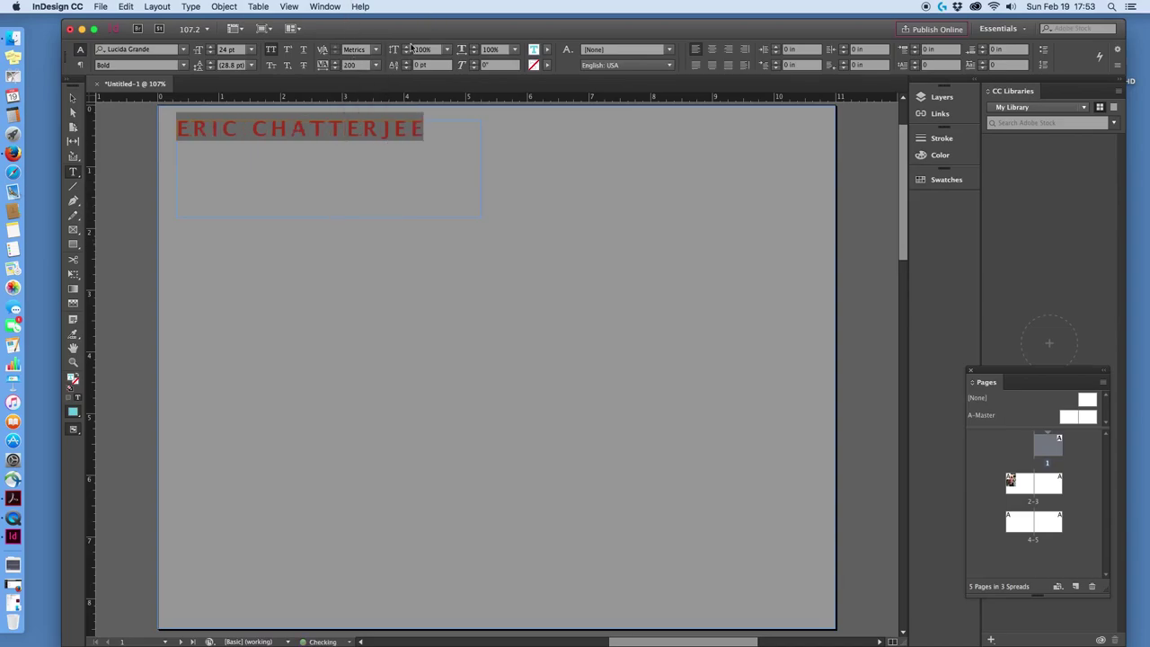
{"action": "left_click", "coordinate": [375, 66]}
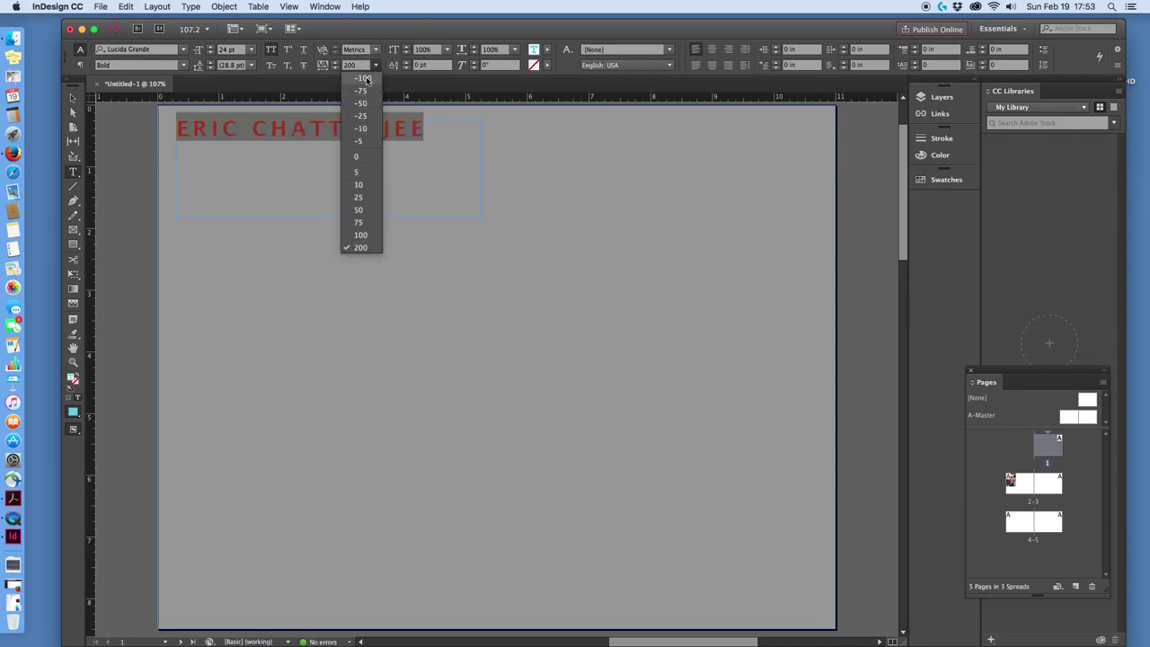
{"action": "left_click", "coordinate": [359, 64]}
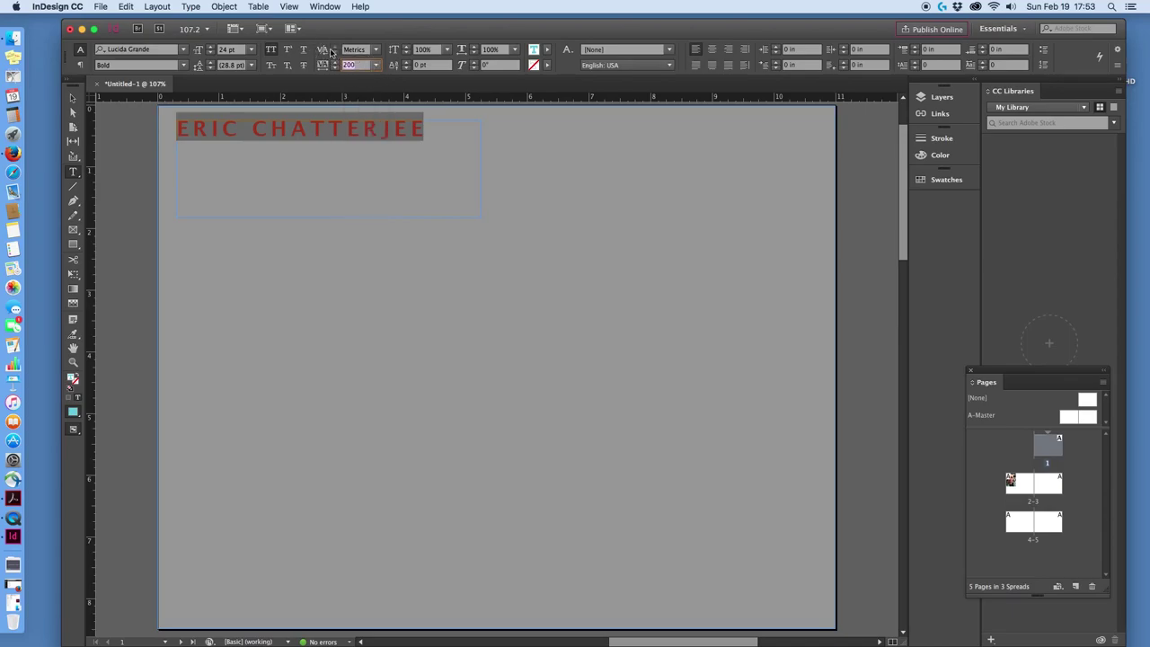
{"action": "type", "text": "40"}
{"action": "key", "text": "Return"}
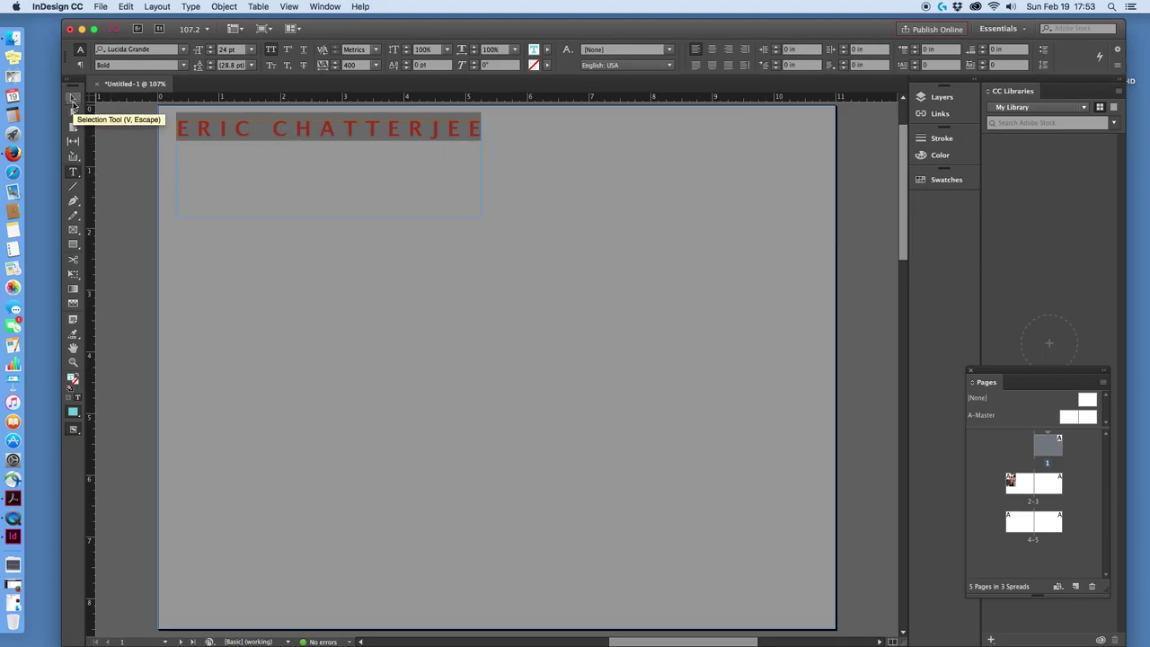
Duplicate the cyan name title frame and set the copy level with it at the top right.
{"action": "left_click", "coordinate": [73, 99]}
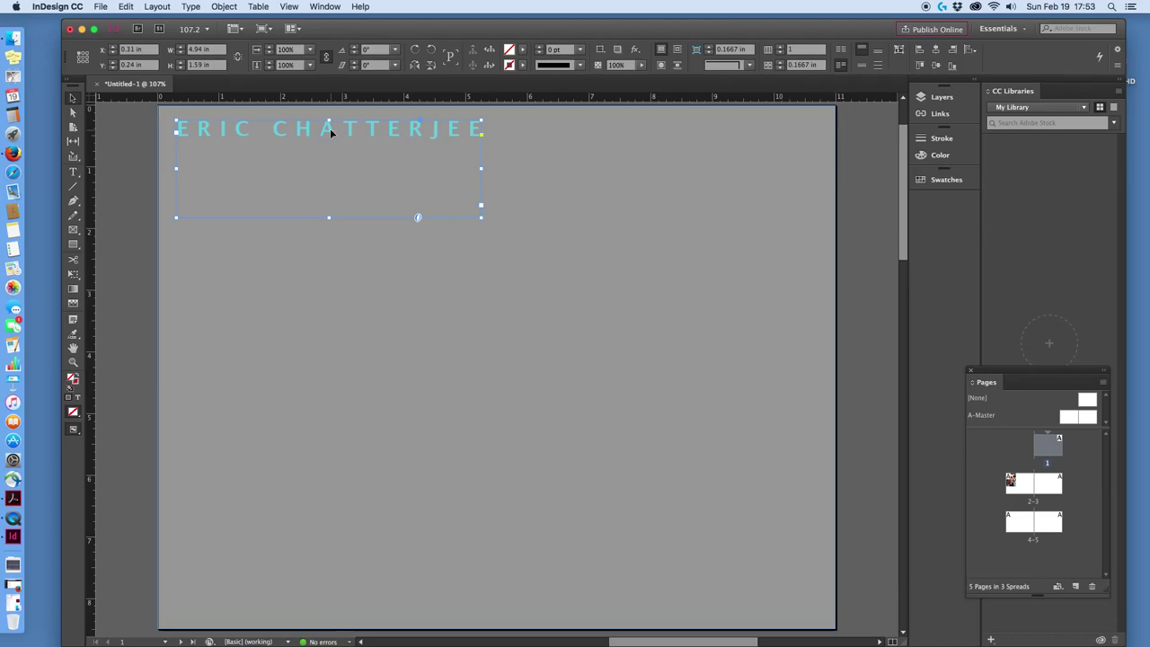
{"action": "left_click_drag", "start_coordinate": [331, 133], "coordinate": [520, 310]}
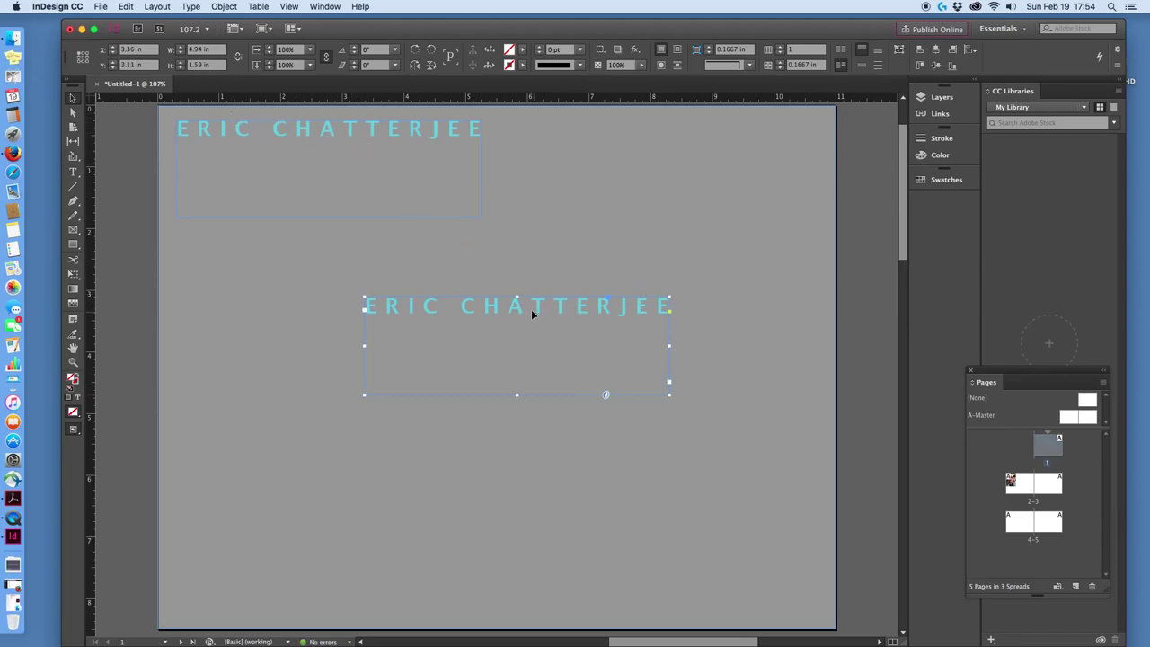
{"action": "left_click_drag", "start_coordinate": [520, 306], "coordinate": [666, 132]}
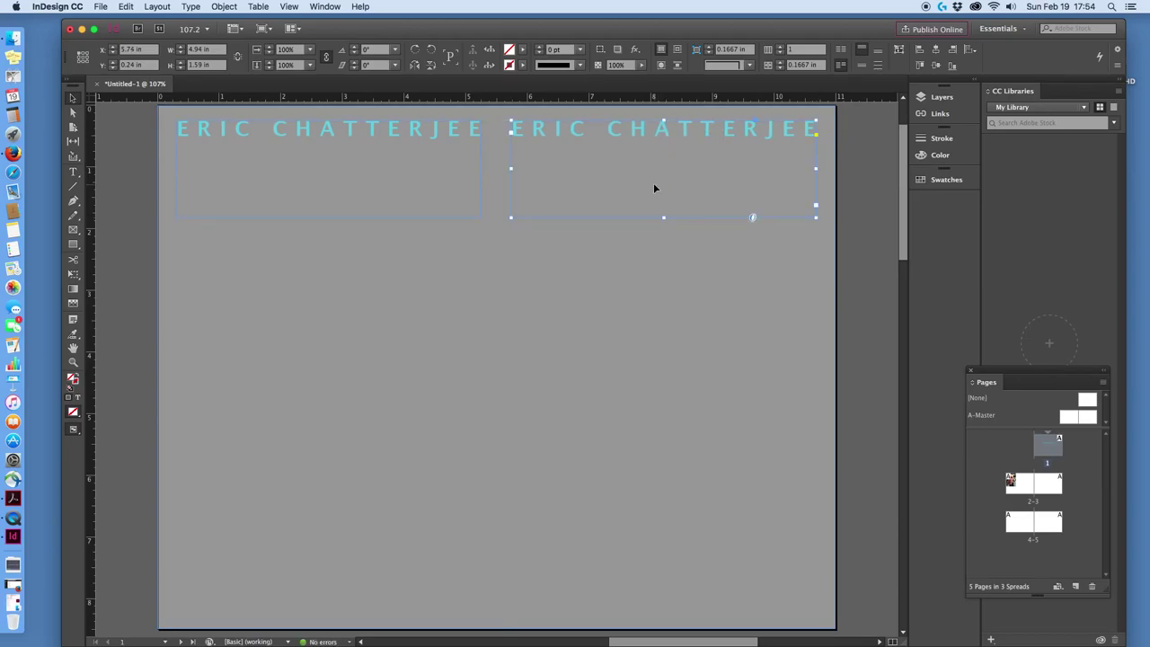
Replace the duplicated title's text with RECENT PHOTOS.
{"action": "left_click", "coordinate": [73, 171]}
{"action": "left_click", "coordinate": [805, 131]}
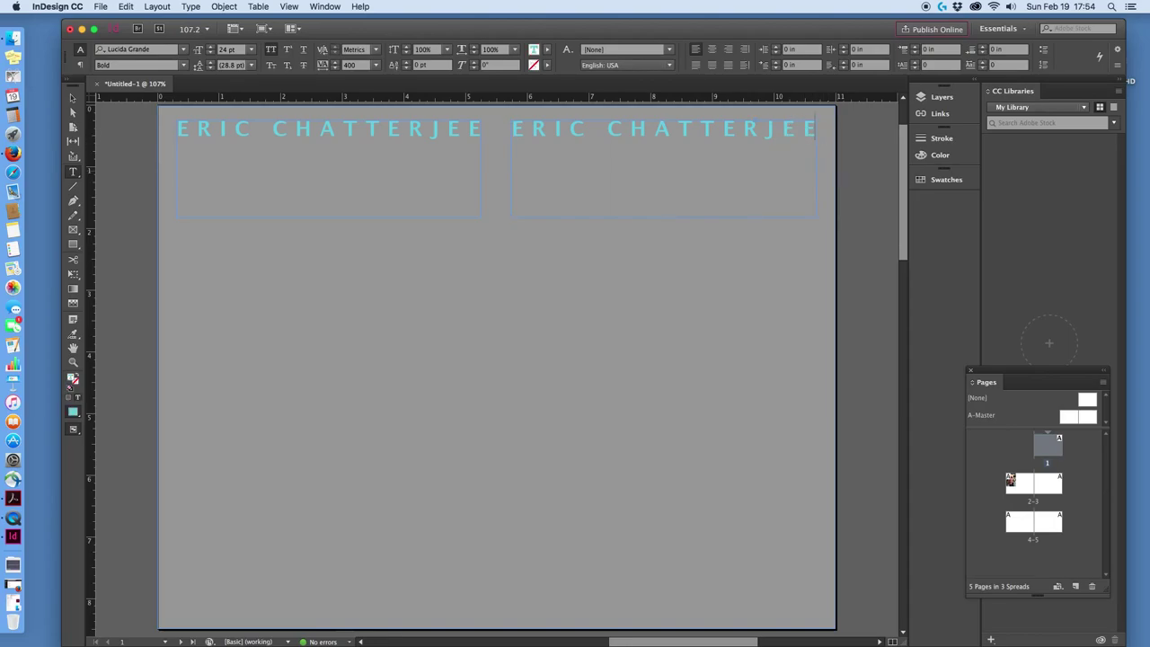
{"action": "key", "text": "BackSpace"}
{"action": "key", "text": "BackSpace"}
{"action": "key", "text": "BackSpace"}
{"action": "key", "text": "BackSpace"}
{"action": "key", "text": "BackSpace"}
{"action": "key", "text": "BackSpace"}
{"action": "key", "text": "BackSpace"}
{"action": "key", "text": "BackSpace"}
{"action": "key", "text": "BackSpace"}
{"action": "key", "text": "BackSpace"}
{"action": "key", "text": "BackSpace"}
{"action": "key", "text": "BackSpace"}
{"action": "key", "text": "BackSpace"}
{"action": "key", "text": "BackSpace"}
{"action": "key", "text": "BackSpace"}
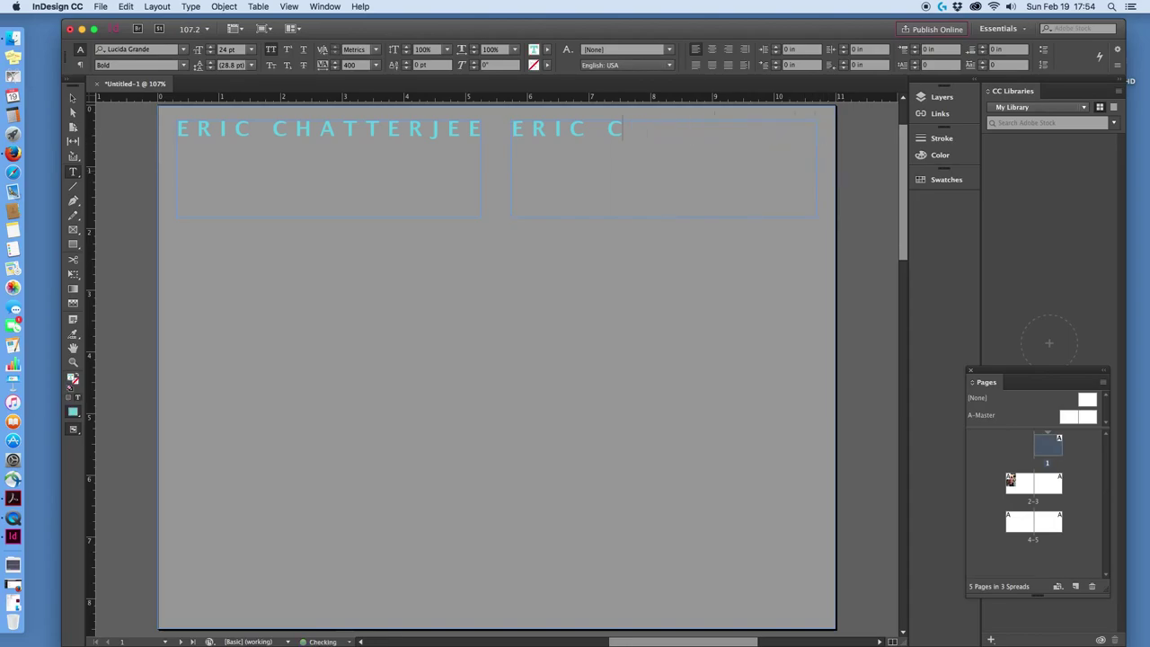
{"action": "type", "text": "RECENT PHOTOS"}
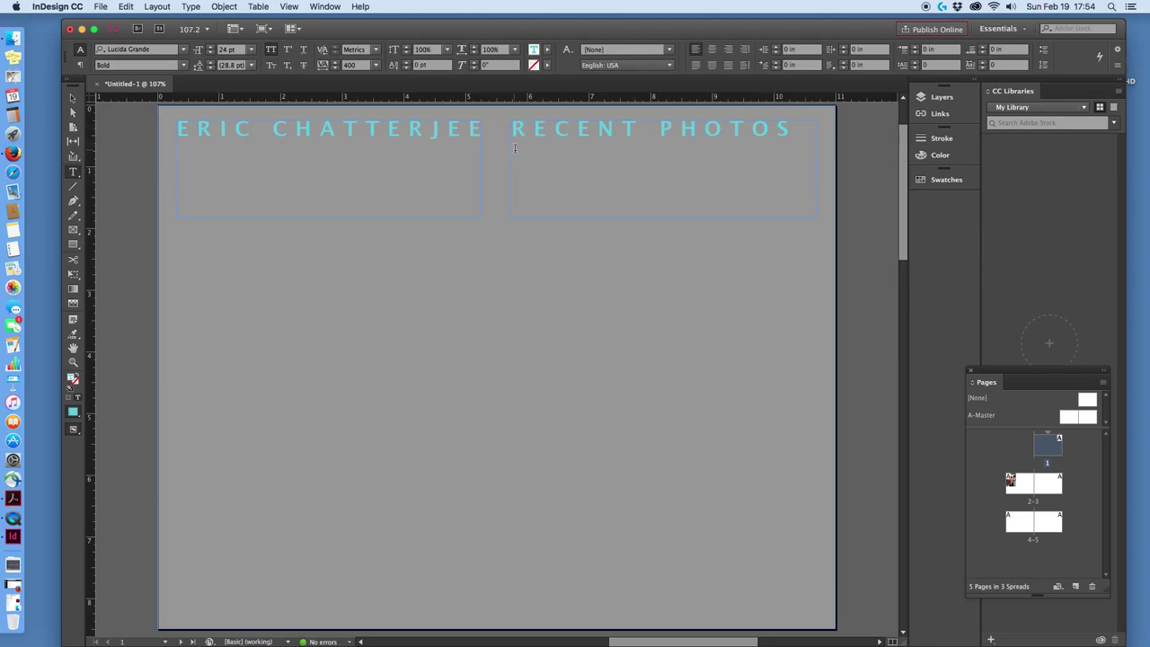
{"action": "left_click", "coordinate": [73, 98]}
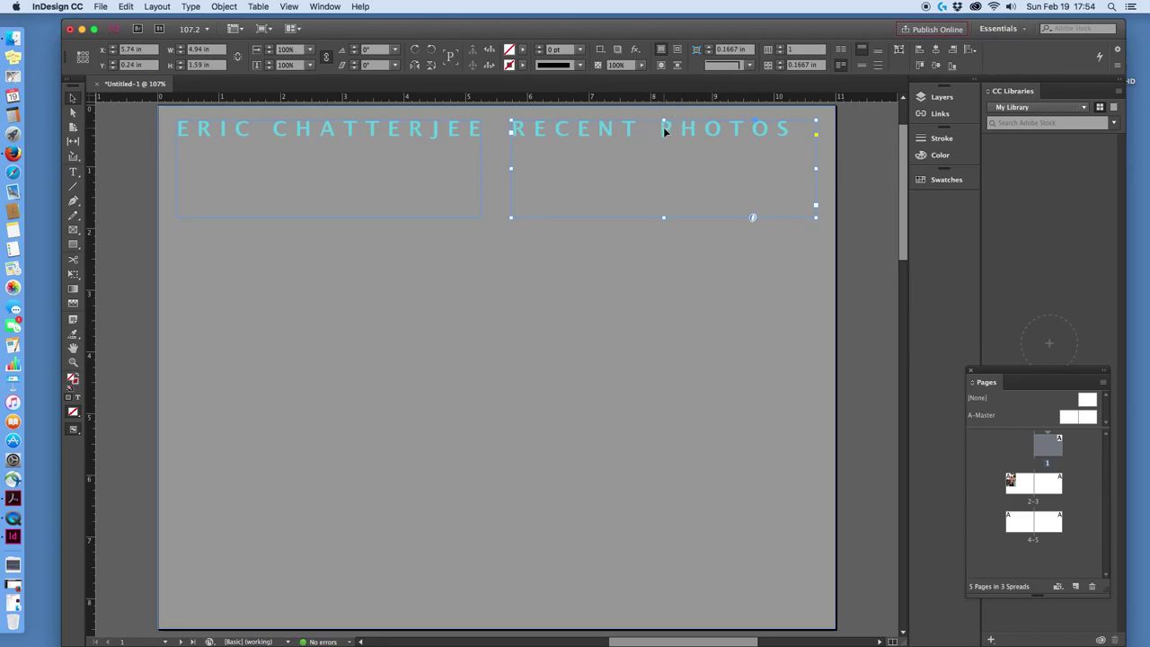
Nudge RECENT PHOTOS right, then lower both titles together to about 1.5 in from the top.
{"action": "key", "text": "Right"}
{"action": "key", "text": "Right"}
{"action": "key", "text": "Right"}
{"action": "key", "text": "Right"}
{"action": "key", "text": "Right"}
{"action": "key", "text": "Right"}
{"action": "key", "text": "Right"}
{"action": "key", "text": "Right"}
{"action": "key", "text": "Right"}
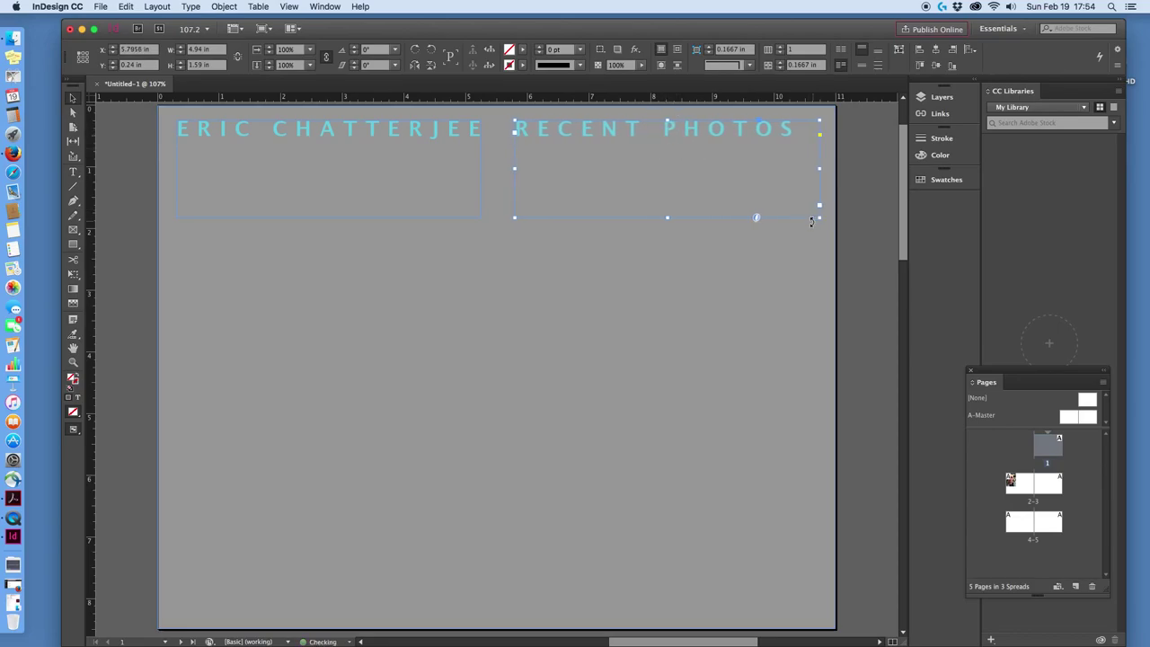
{"action": "key", "text": "Right"}
{"action": "key", "text": "Right"}
{"action": "key", "text": "Right"}
{"action": "key", "text": "Right"}
{"action": "key", "text": "Right"}
{"action": "key", "text": "Right"}
{"action": "key", "text": "Right"}
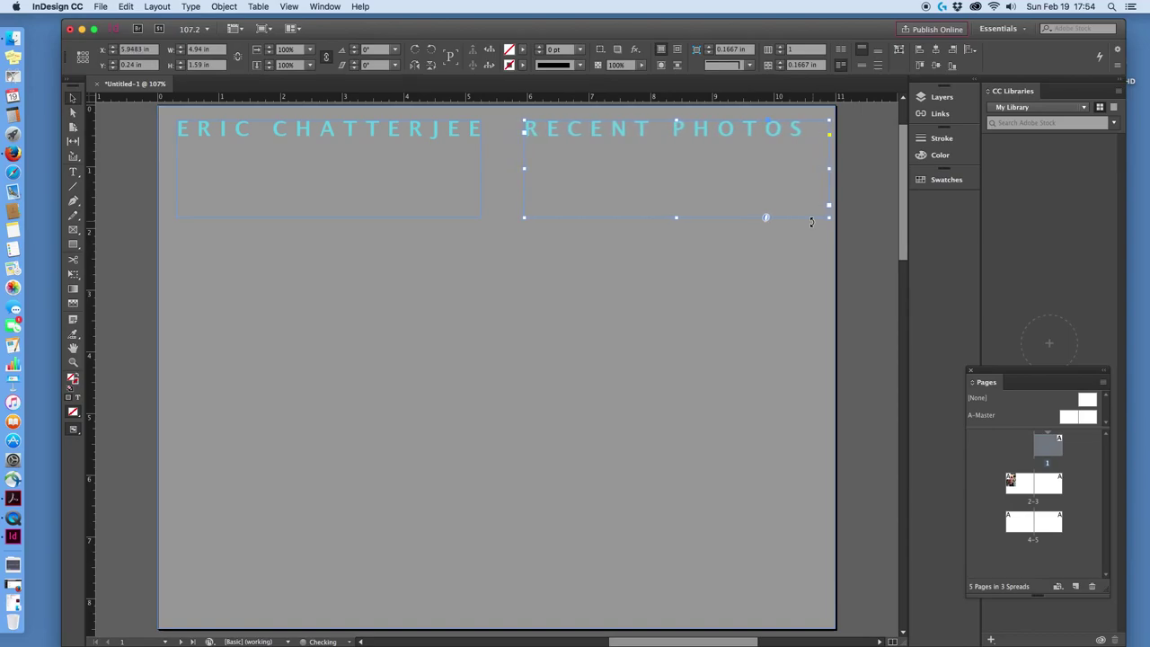
{"action": "left_click", "coordinate": [434, 135], "text": "shift"}
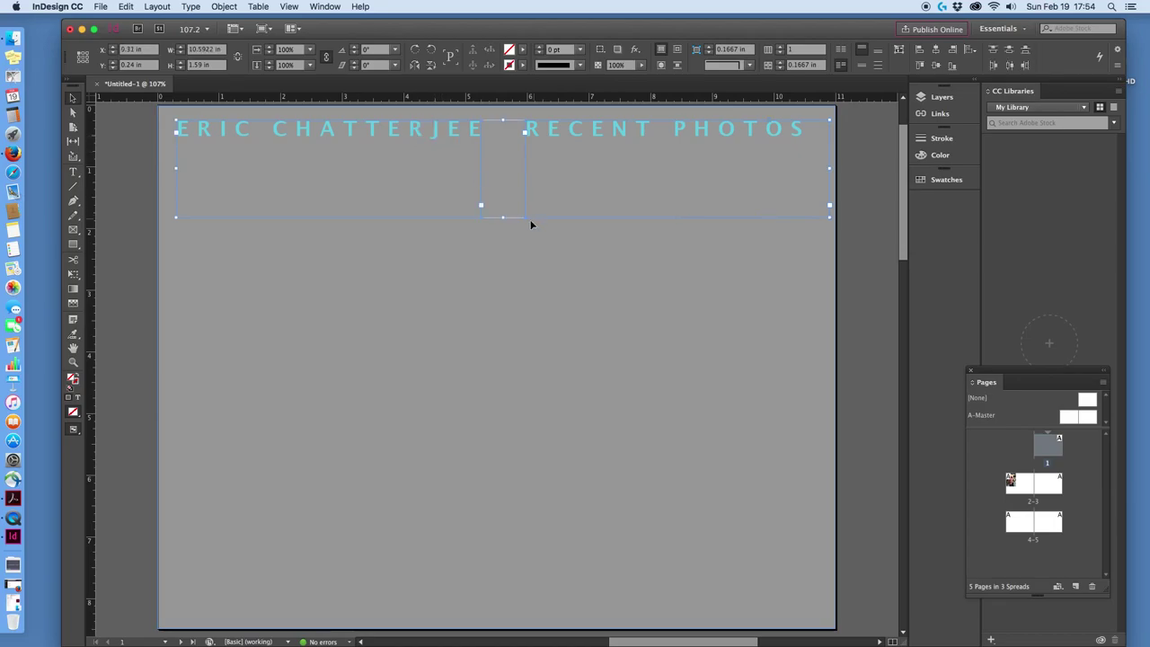
{"action": "key", "text": "Down"}
{"action": "key", "text": "Down"}
{"action": "key", "text": "Down"}
{"action": "key", "text": "Down"}
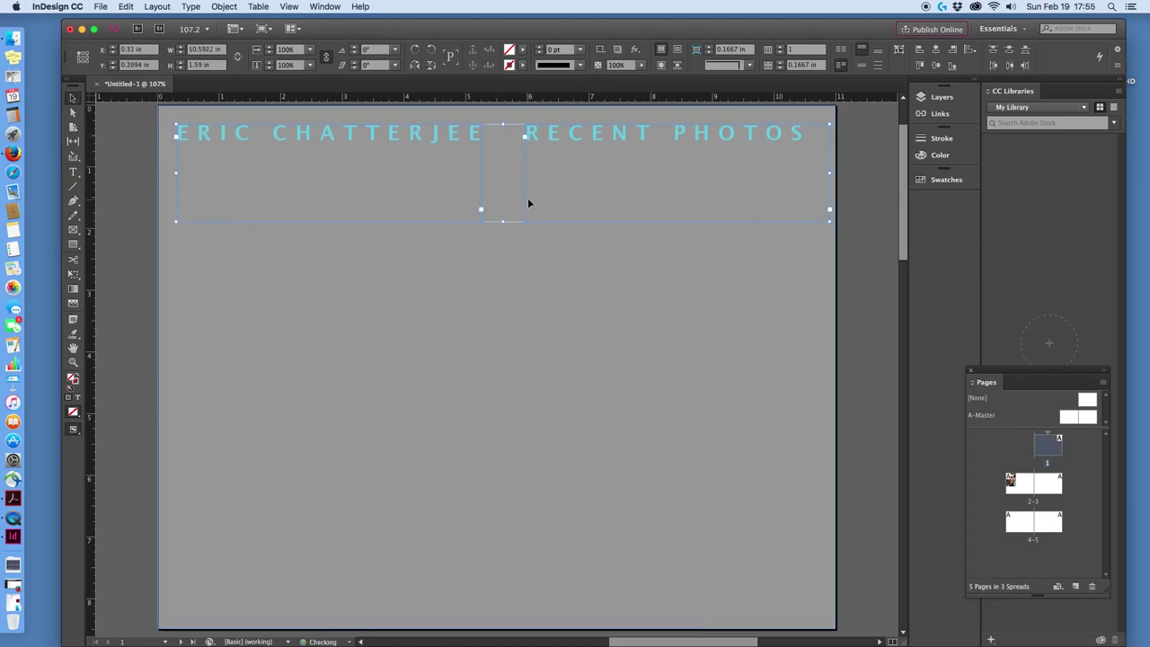
{"action": "key", "text": "Down"}
{"action": "key", "text": "Down"}
{"action": "key", "text": "Down"}
{"action": "key", "text": "Down"}
{"action": "key", "text": "Down"}
{"action": "key", "text": "Down"}
{"action": "key", "text": "Down"}
{"action": "key", "text": "Down"}
{"action": "key", "text": "Down"}
{"action": "key", "text": "Down"}
{"action": "key", "text": "Down"}
{"action": "key", "text": "Down"}
{"action": "key", "text": "Down"}
{"action": "key", "text": "Down"}
{"action": "key", "text": "Down"}
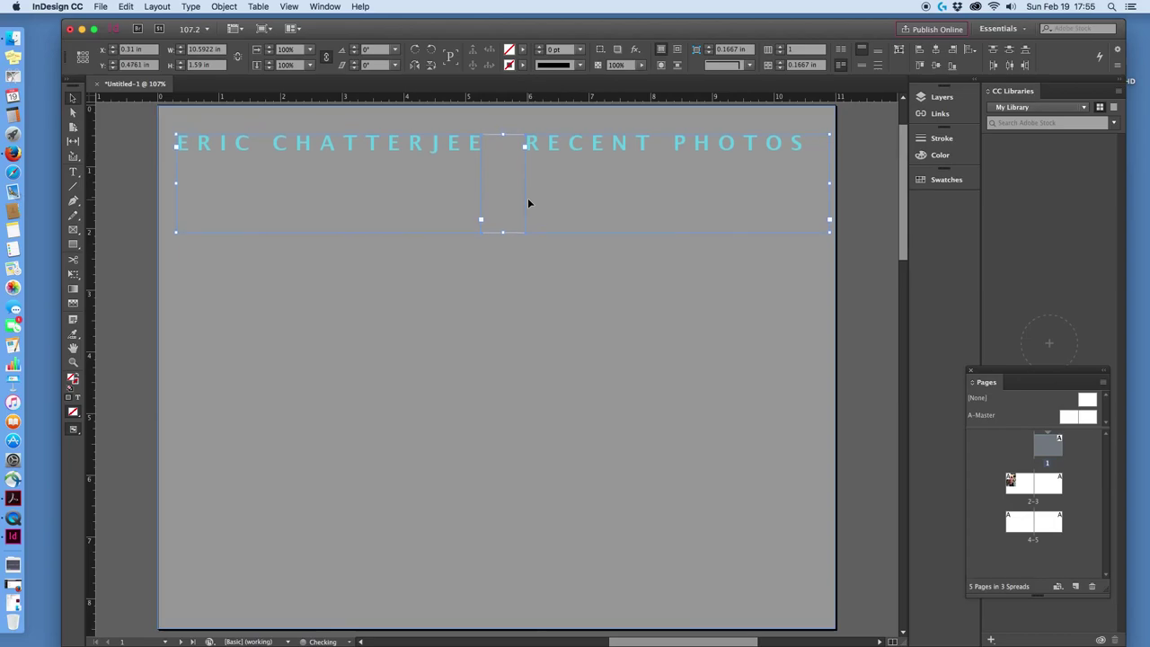
{"action": "key", "text": "Down"}
{"action": "key", "text": "Down"}
{"action": "key", "text": "Down"}
{"action": "key", "text": "Down"}
{"action": "key", "text": "Down"}
{"action": "key", "text": "Down"}
{"action": "key", "text": "Down"}
{"action": "key", "text": "Down"}
{"action": "key", "text": "Down"}
{"action": "key", "text": "Down"}
{"action": "key", "text": "Down"}
{"action": "key", "text": "Down"}
{"action": "key", "text": "Down"}
{"action": "key", "text": "Down"}
{"action": "key", "text": "Down"}
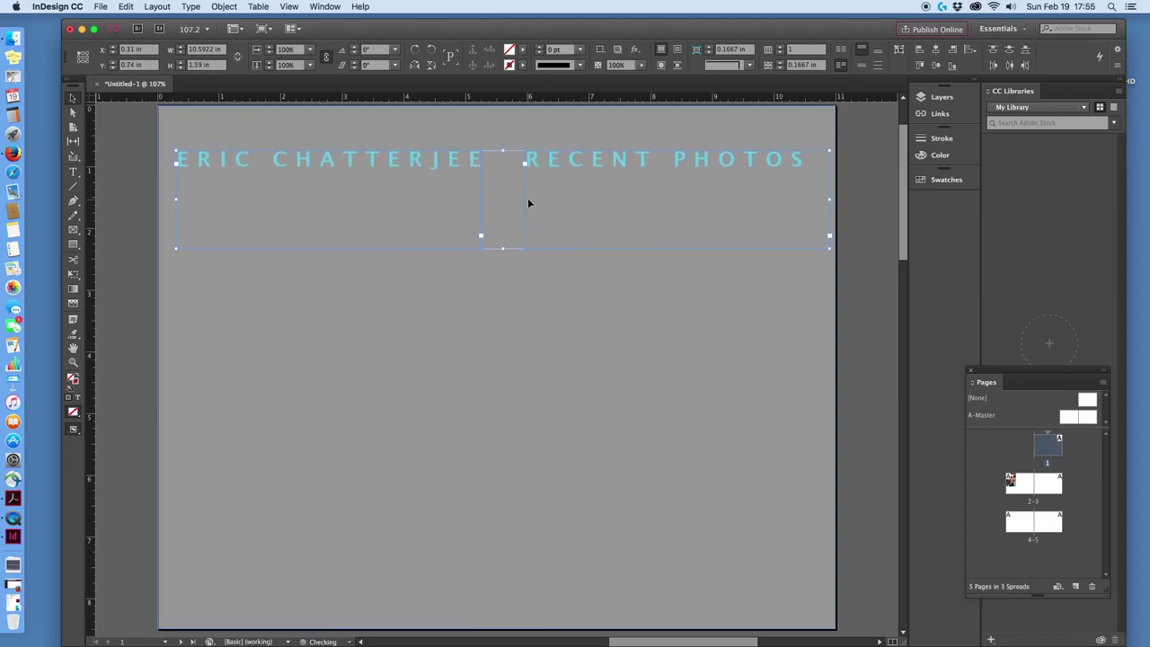
{"action": "key", "text": "Down"}
{"action": "key", "text": "Down"}
{"action": "key", "text": "Down"}
{"action": "key", "text": "Down"}
{"action": "key", "text": "Down"}
{"action": "key", "text": "Down"}
{"action": "key", "text": "Down"}
{"action": "key", "text": "Down"}
{"action": "key", "text": "Down"}
{"action": "key", "text": "Down"}
{"action": "key", "text": "Down"}
{"action": "key", "text": "Down"}
{"action": "key", "text": "Down"}
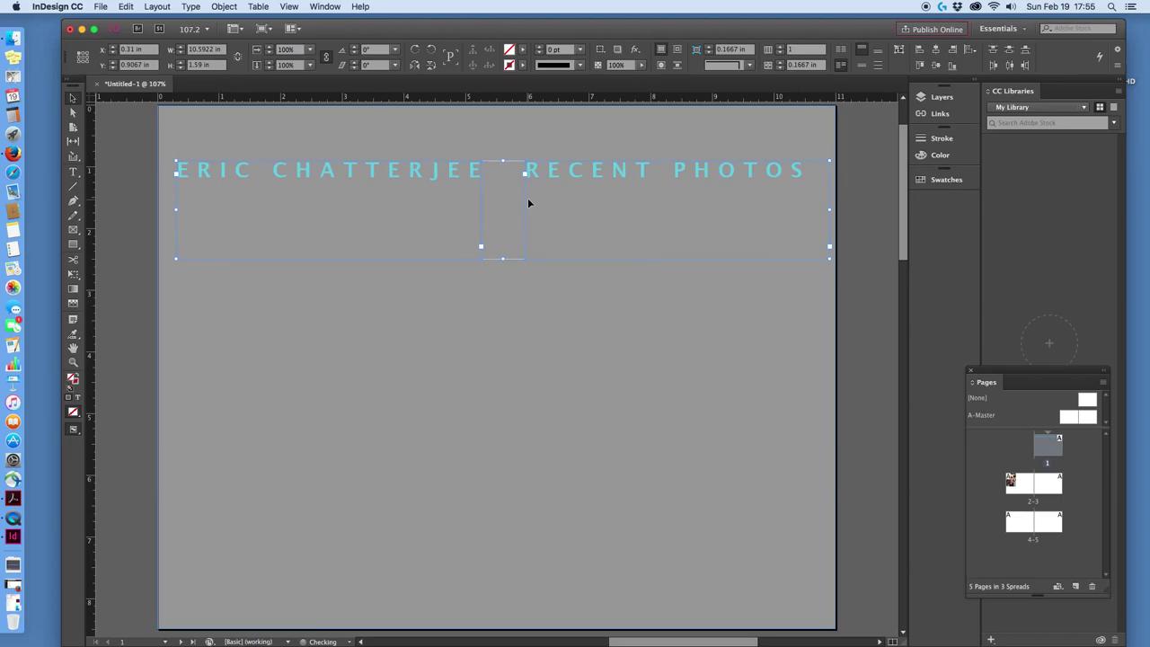
{"action": "key", "text": "Down"}
{"action": "key", "text": "Down"}
{"action": "key", "text": "Down"}
{"action": "key", "text": "Down"}
{"action": "key", "text": "Down"}
{"action": "key", "text": "Down"}
{"action": "key", "text": "Down"}
{"action": "key", "text": "Down"}
{"action": "key", "text": "Down"}
{"action": "key", "text": "Down"}
{"action": "key", "text": "Down"}
{"action": "key", "text": "Down"}
{"action": "key", "text": "Down"}
{"action": "key", "text": "Down"}
{"action": "key", "text": "Down"}
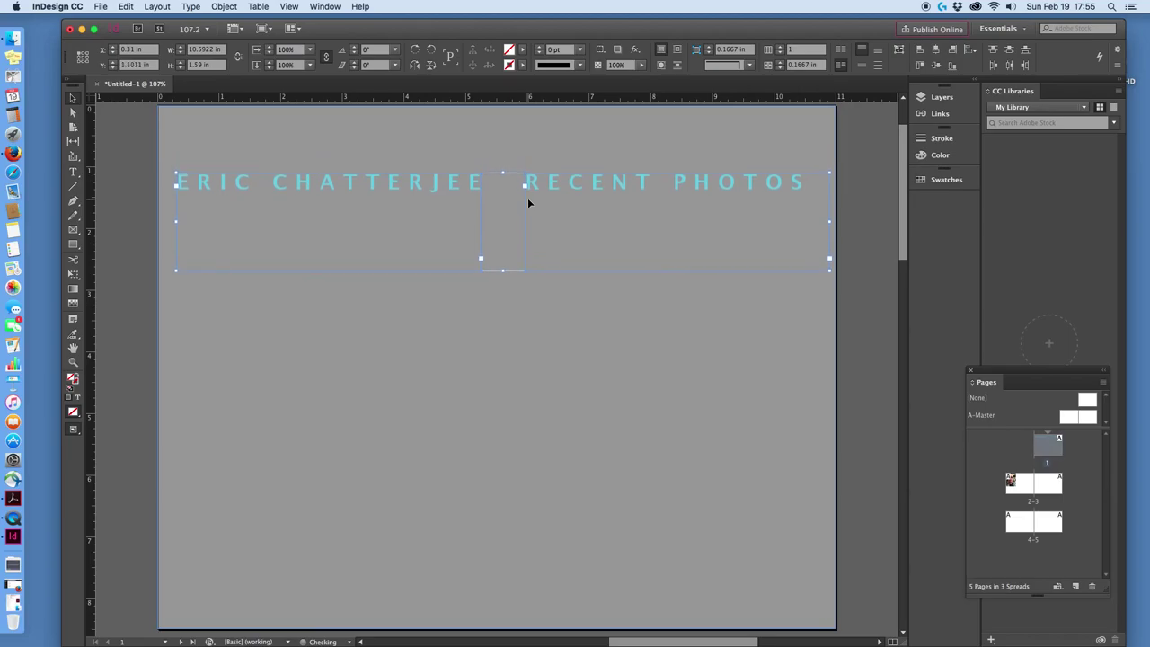
{"action": "key", "text": "Down"}
{"action": "key", "text": "Down"}
{"action": "key", "text": "Down"}
{"action": "key", "text": "Down"}
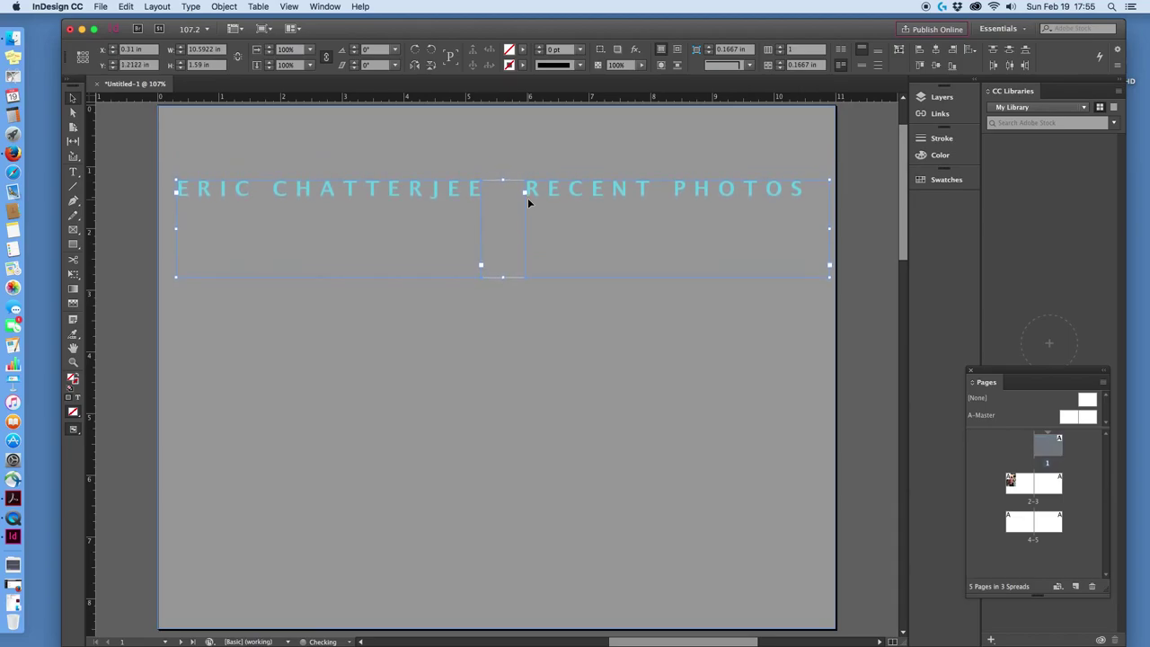
{"action": "key", "text": "Down"}
{"action": "key", "text": "Down"}
{"action": "key", "text": "Down"}
{"action": "key", "text": "Down"}
{"action": "key", "text": "Down"}
{"action": "key", "text": "Down"}
{"action": "key", "text": "Down"}
{"action": "key", "text": "Down"}
{"action": "key", "text": "Down"}
{"action": "key", "text": "Down"}
{"action": "key", "text": "Down"}
{"action": "key", "text": "Down"}
{"action": "key", "text": "Down"}
{"action": "key", "text": "Down"}
{"action": "key", "text": "Down"}
{"action": "key", "text": "Down"}
{"action": "key", "text": "Down"}
{"action": "key", "text": "Down"}
{"action": "key", "text": "Down"}
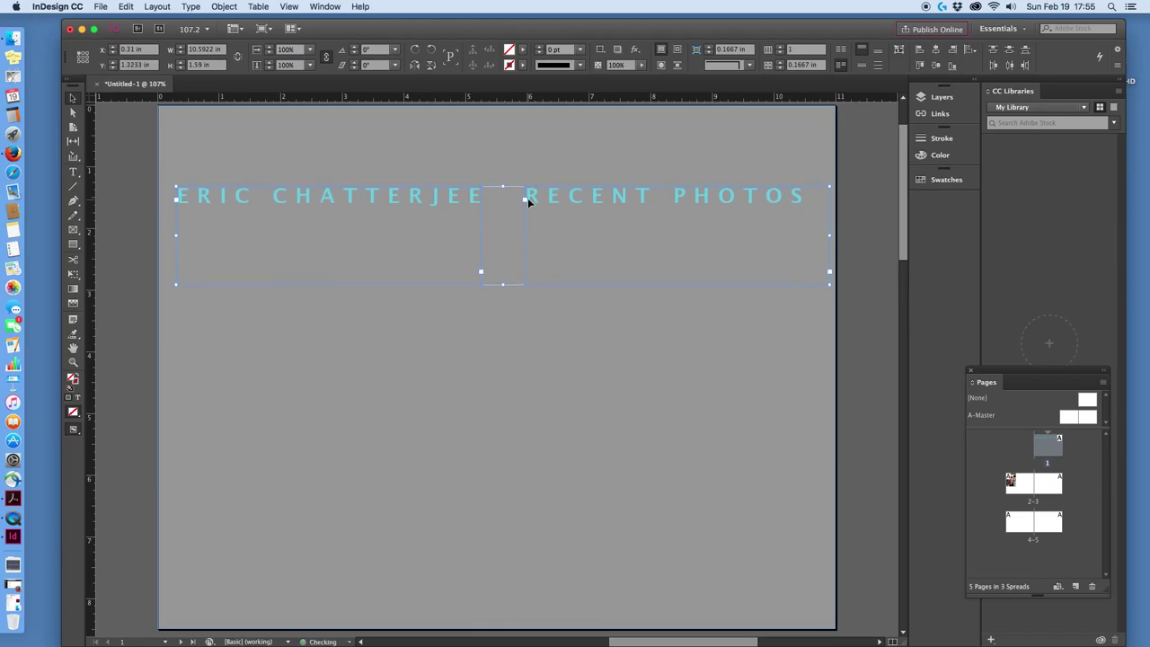
{"action": "key", "text": "Down"}
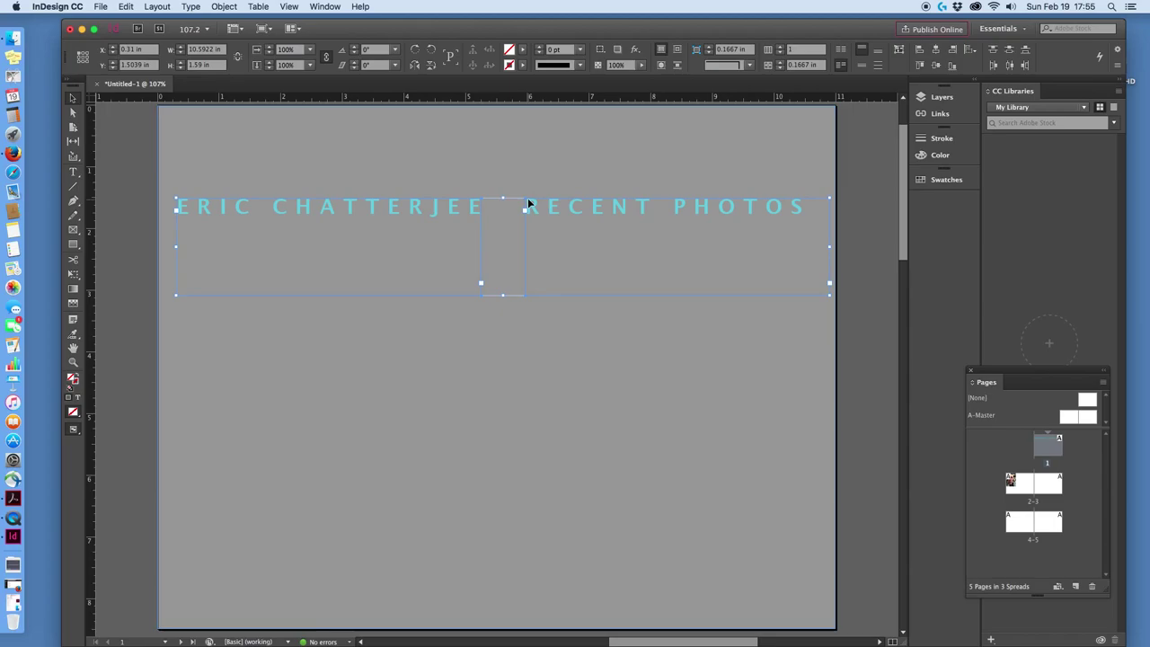
{"action": "left_click", "coordinate": [552, 167]}
{"action": "left_click", "coordinate": [696, 405]}
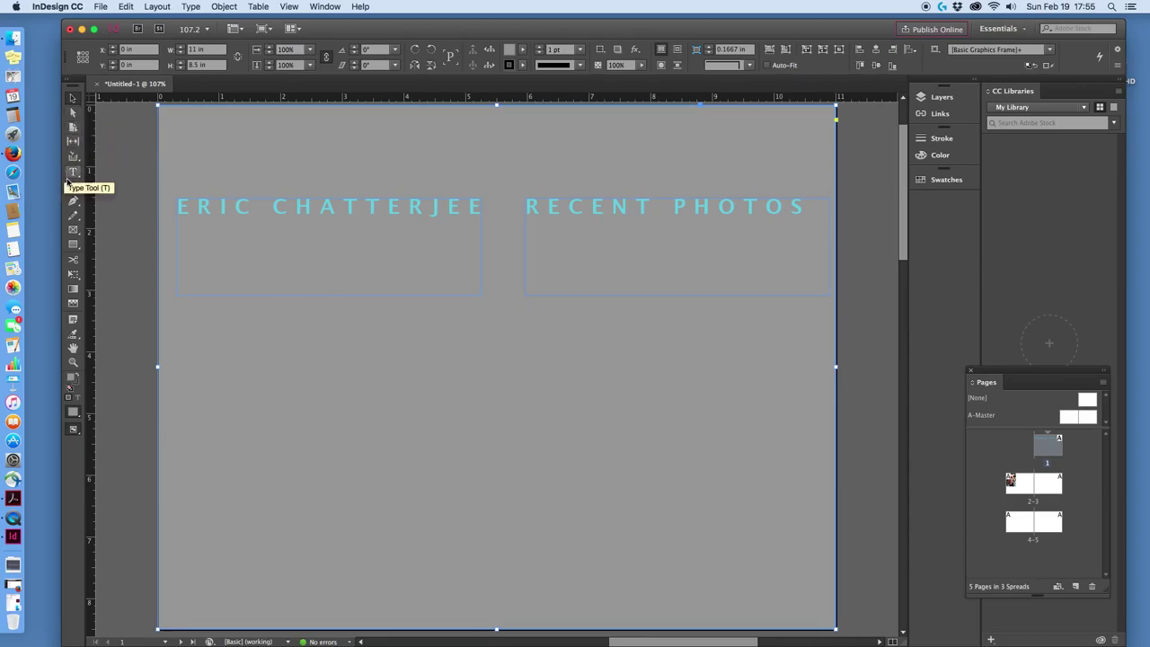
Draw a five-column grid of empty image frames, about 10.14 by 4.27 in, below the titles.
{"action": "left_click", "coordinate": [76, 230]}
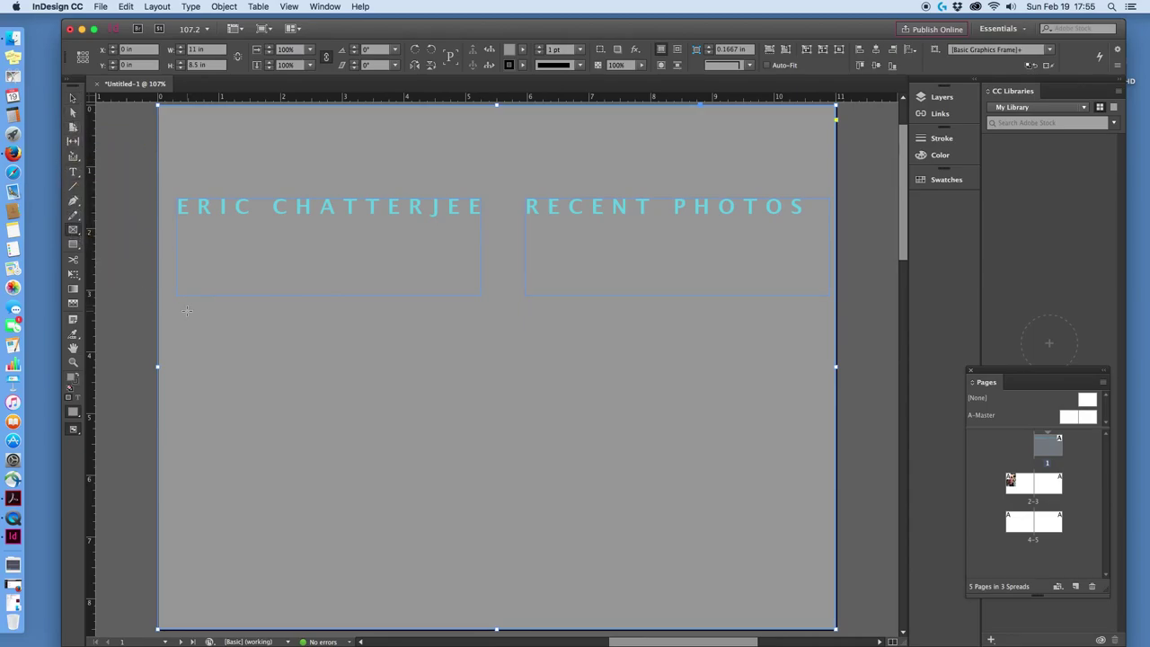
{"action": "left_click_drag", "start_coordinate": [181, 309], "coordinate": [318, 558]}
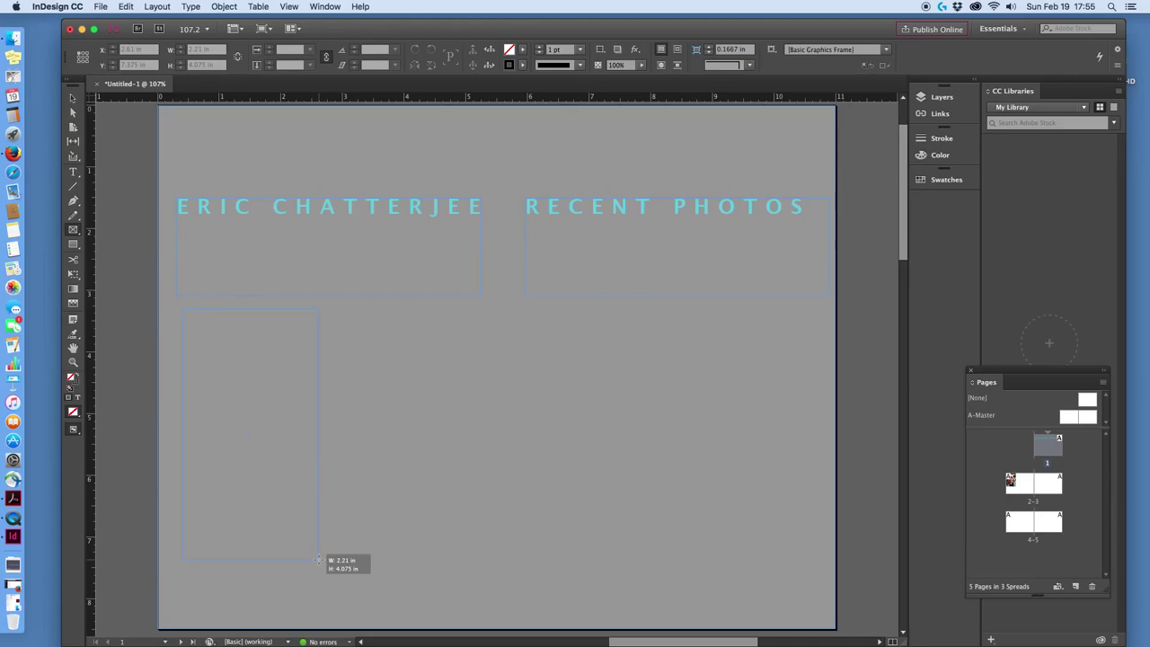
{"action": "left_click_drag", "start_coordinate": [318, 559], "coordinate": [405, 583]}
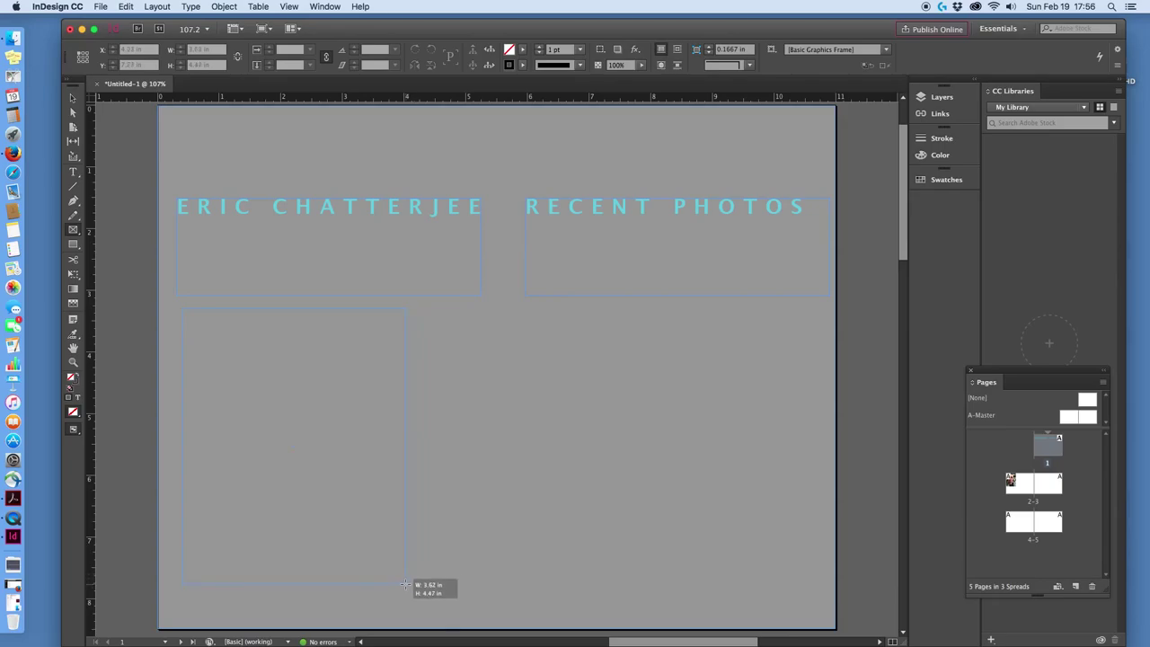
{"action": "left_click_drag", "start_coordinate": [404, 584], "coordinate": [451, 577]}
{"action": "key", "text": "Right"}
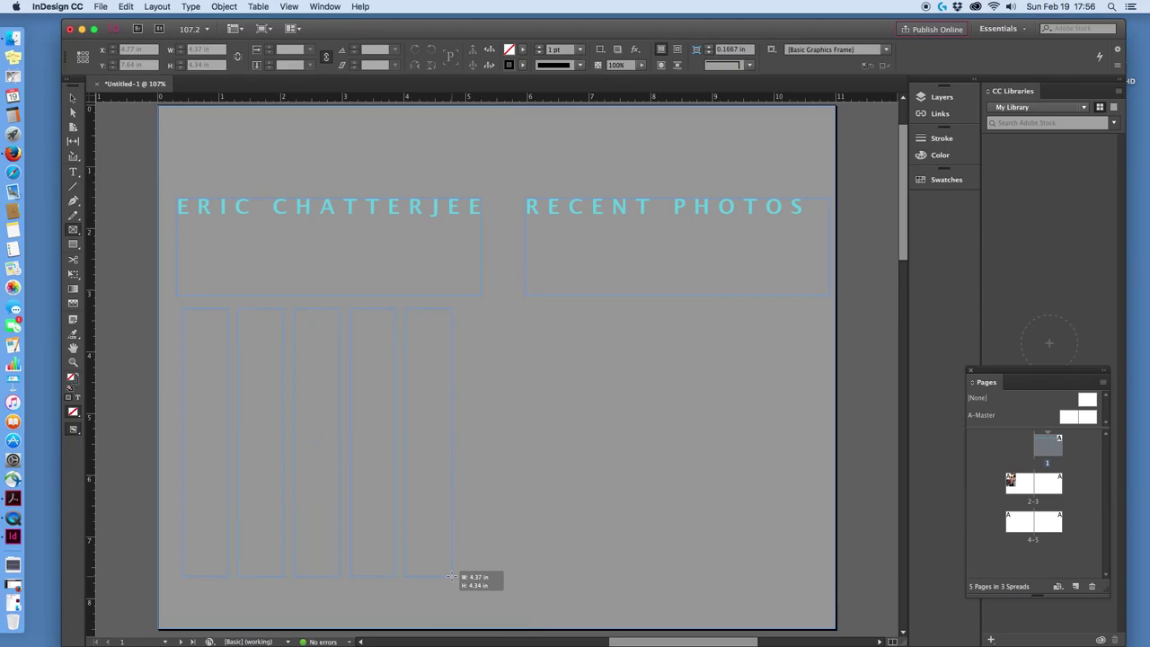
{"action": "left_click_drag", "start_coordinate": [451, 577], "coordinate": [806, 572]}
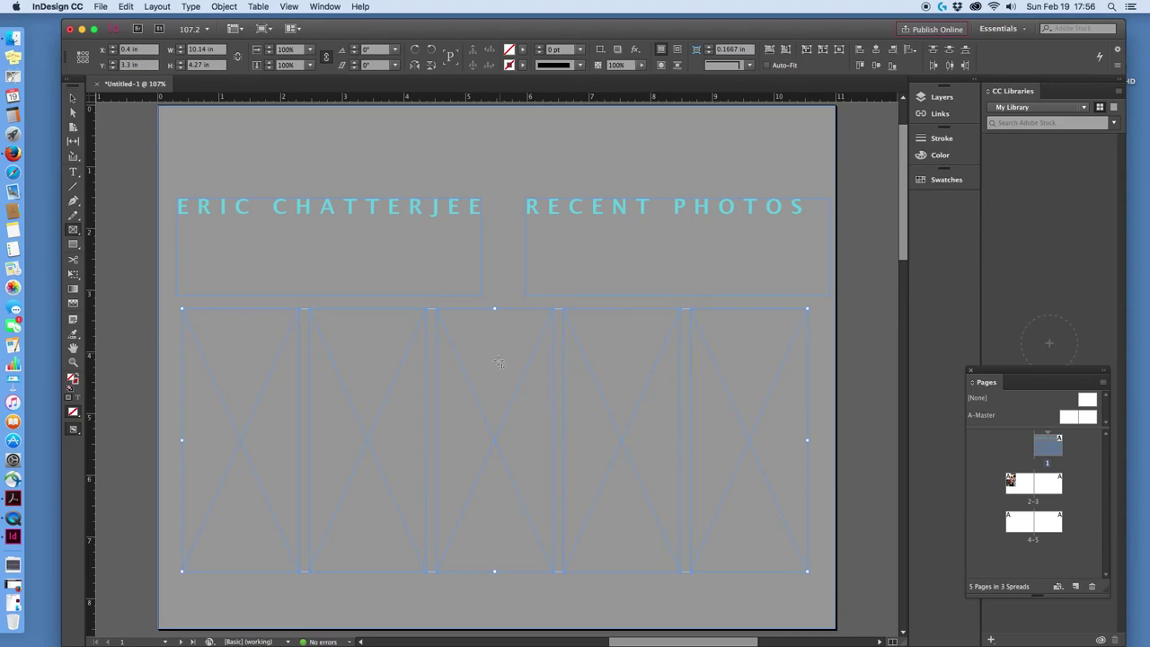
{"action": "left_click", "coordinate": [73, 97]}
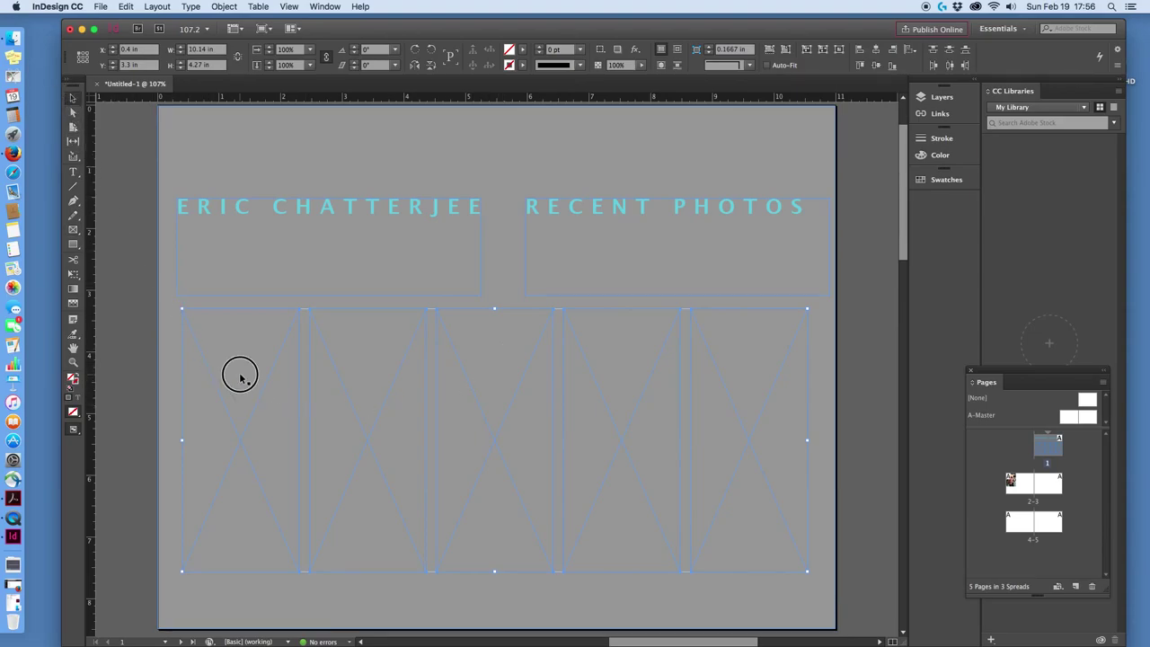
In the Place dialog, browse the Demo files photos and select 2016-07-20 23.30.48.jpg.
{"action": "left_click", "coordinate": [101, 7]}
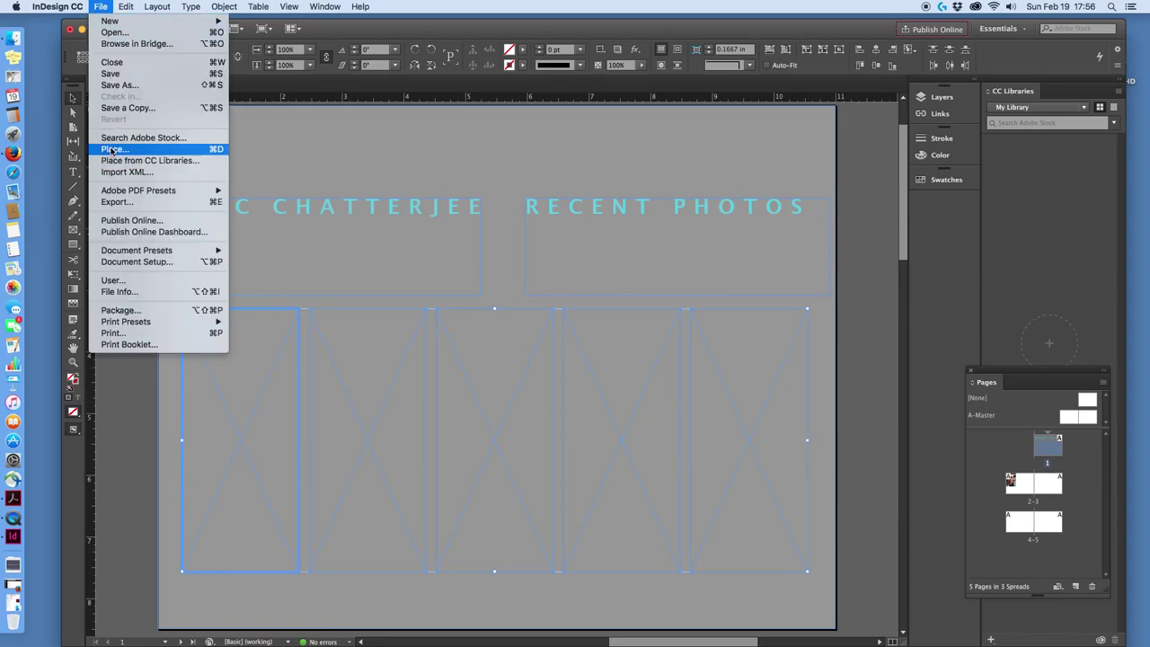
{"action": "left_click", "coordinate": [111, 151]}
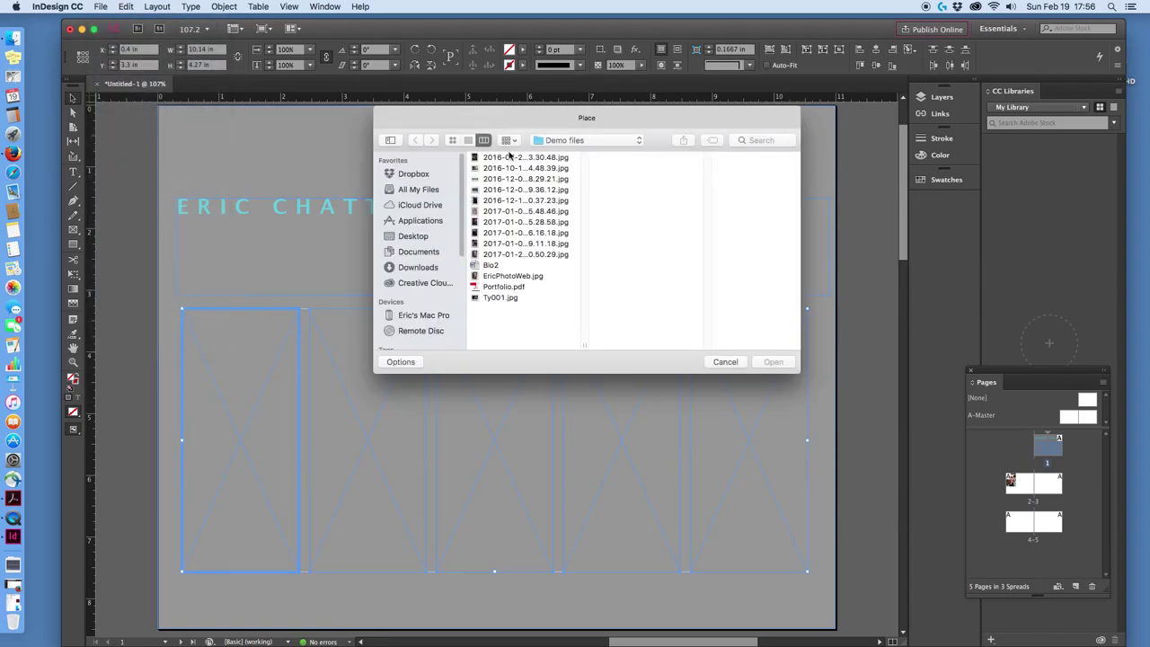
{"action": "left_click", "coordinate": [507, 157]}
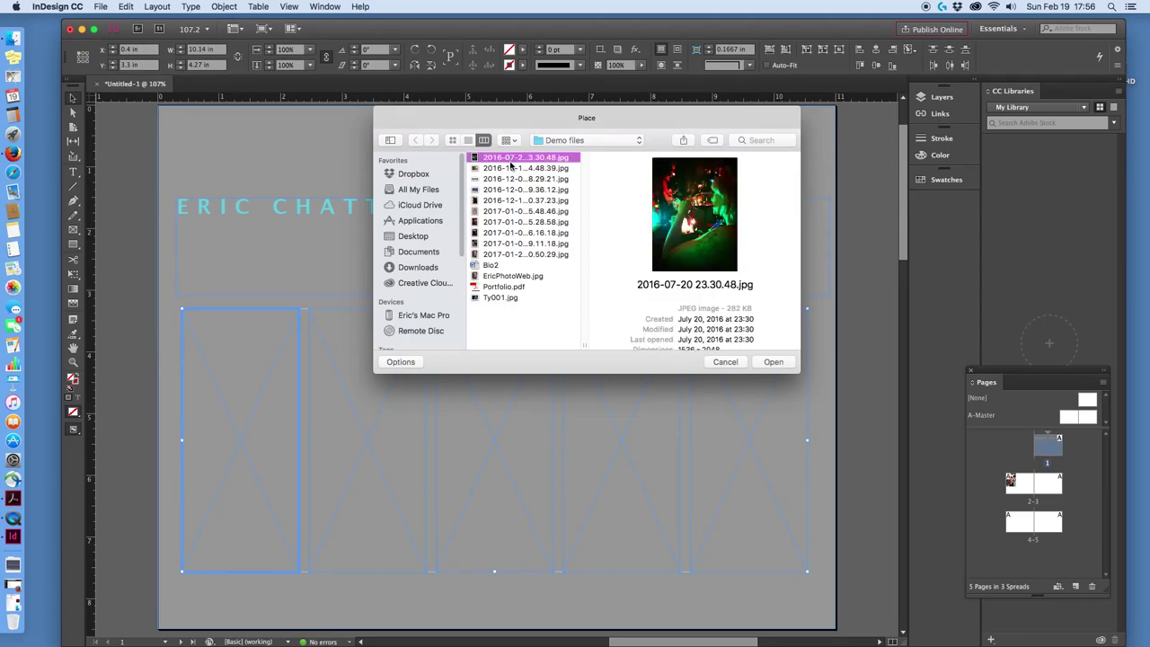
{"action": "key", "text": "Down"}
{"action": "key", "text": "Down"}
{"action": "key", "text": "Down"}
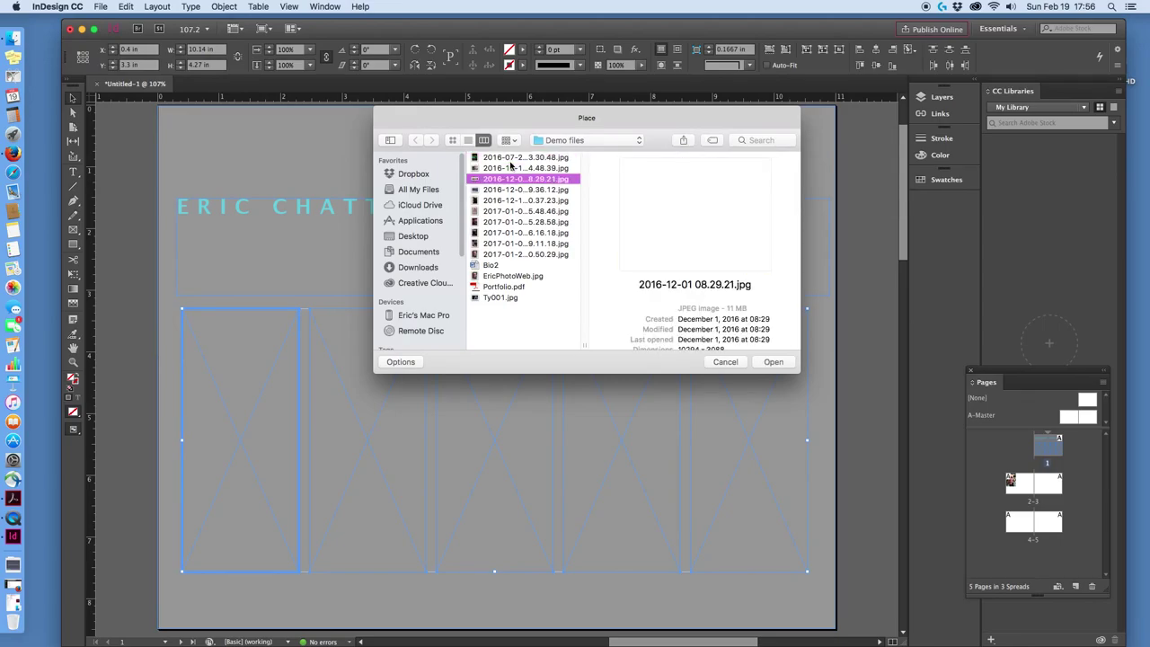
{"action": "key", "text": "Down"}
{"action": "key", "text": "Down"}
{"action": "key", "text": "Down"}
{"action": "key", "text": "Down"}
{"action": "key", "text": "Down"}
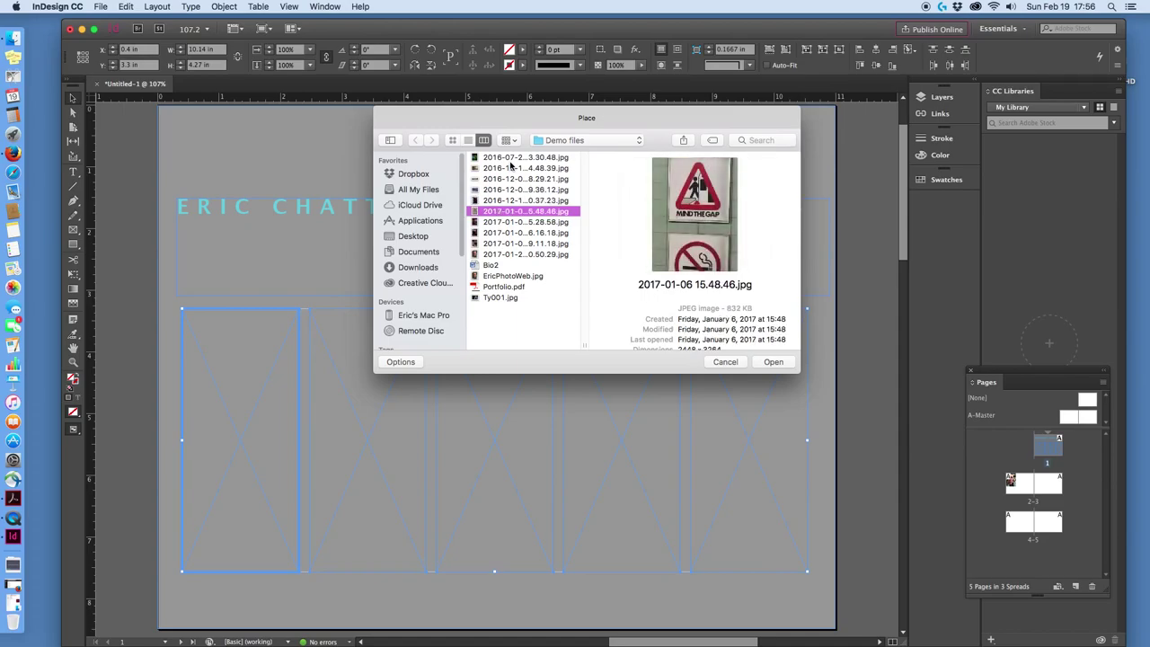
{"action": "key", "text": "Down"}
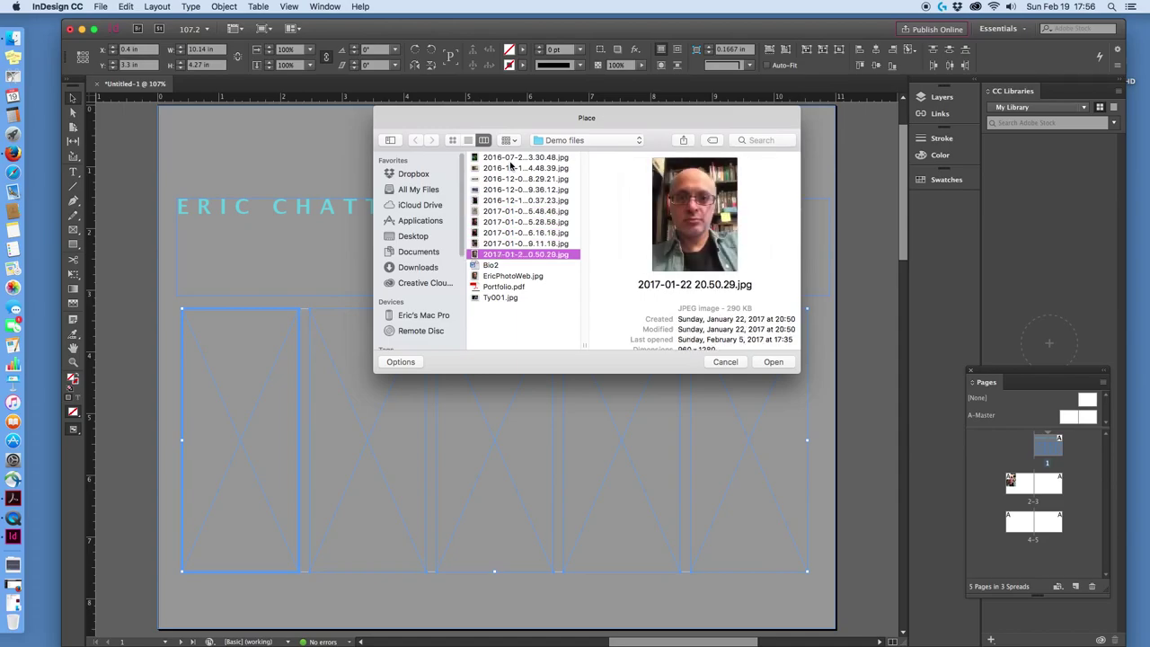
{"action": "key", "text": "Down"}
{"action": "key", "text": "Down"}
{"action": "key", "text": "Down"}
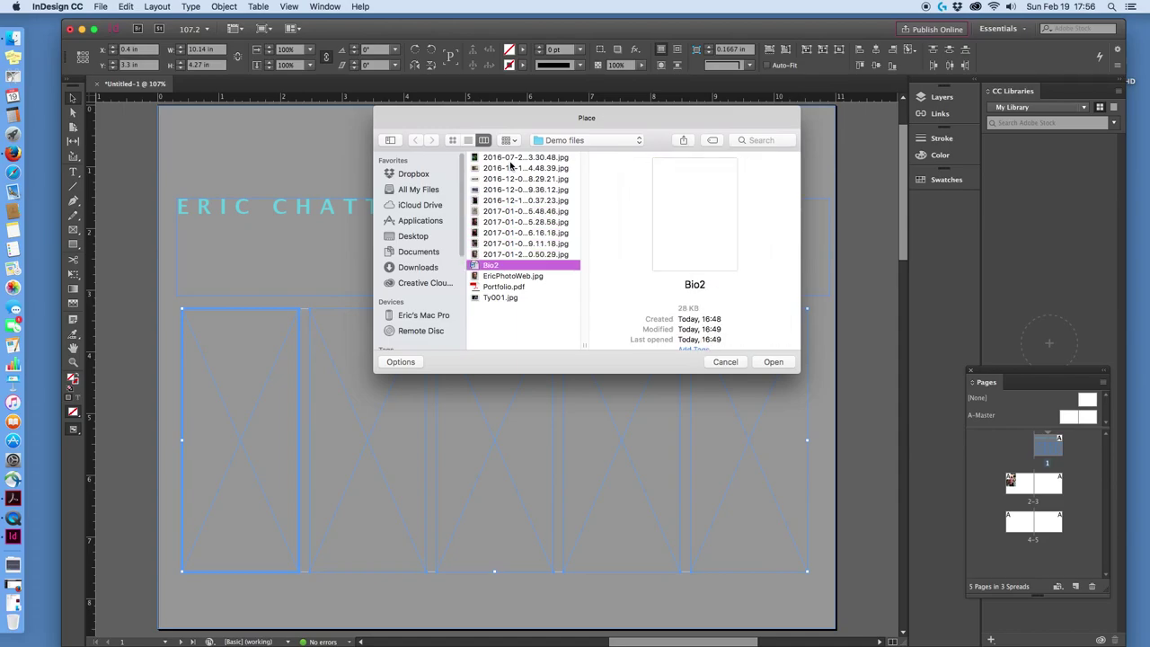
{"action": "key", "text": "Up"}
{"action": "key", "text": "Up"}
{"action": "key", "text": "Down"}
{"action": "key", "text": "Down"}
{"action": "key", "text": "Up"}
{"action": "key", "text": "Up"}
{"action": "key", "text": "Up"}
{"action": "key", "text": "Up"}
{"action": "key", "text": "Up"}
{"action": "key", "text": "Up"}
{"action": "key", "text": "Up"}
{"action": "key", "text": "Up"}
{"action": "key", "text": "Up"}
{"action": "key", "text": "Up"}
{"action": "key", "text": "Up"}
{"action": "key", "text": "Up"}
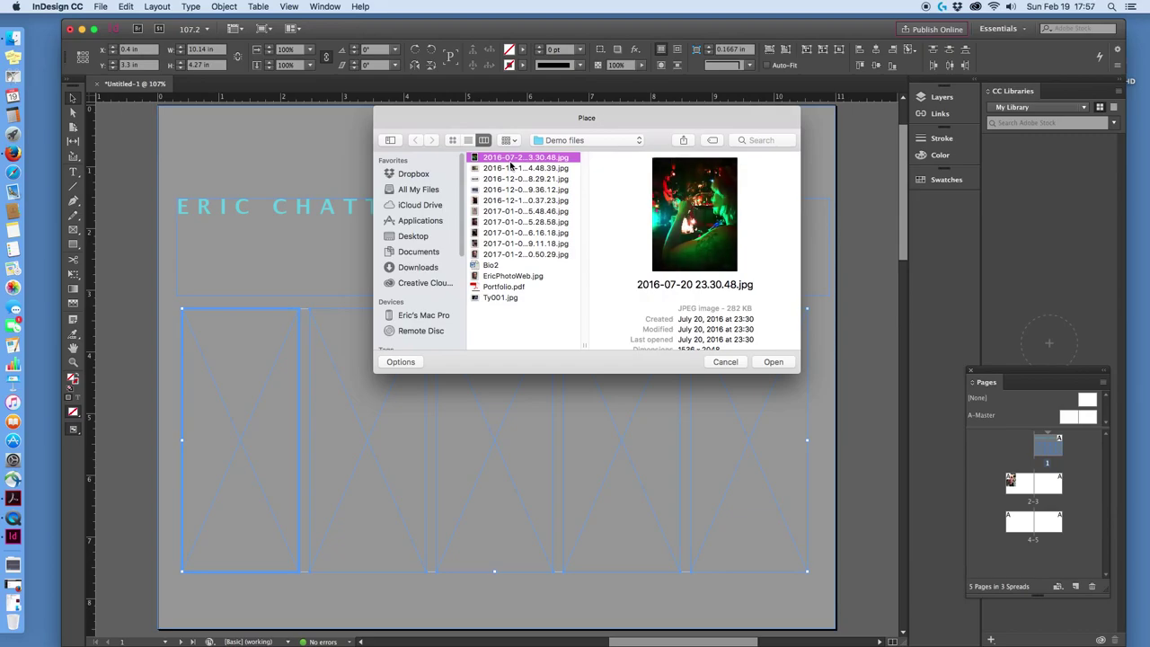
{"action": "key", "text": "Down"}
{"action": "key", "text": "Up"}
Place 2016-07-20 23.30.48.jpg into the leftmost frame and center its content.
{"action": "left_click", "coordinate": [773, 362]}
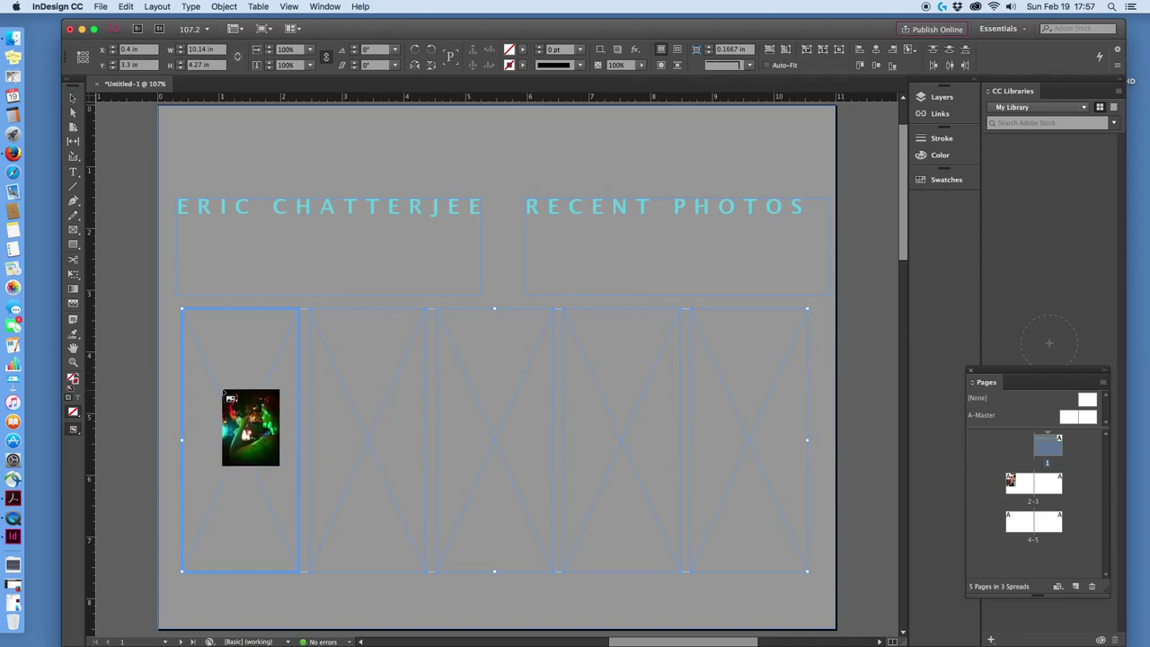
{"action": "left_click", "coordinate": [227, 395]}
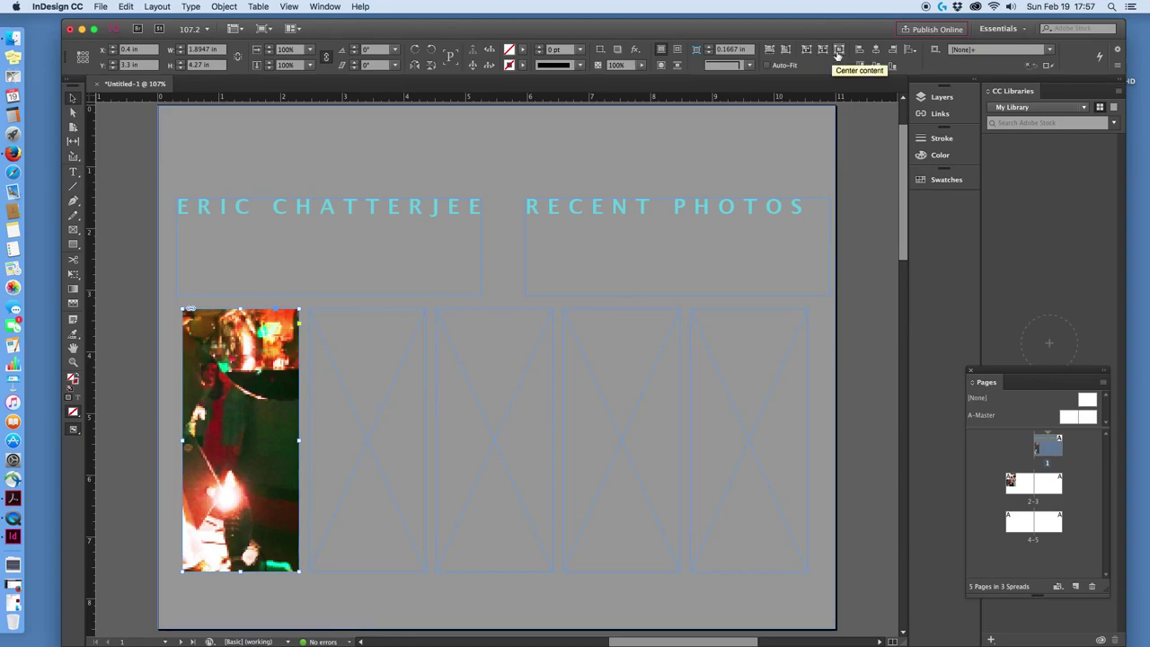
{"action": "left_click", "coordinate": [837, 56]}
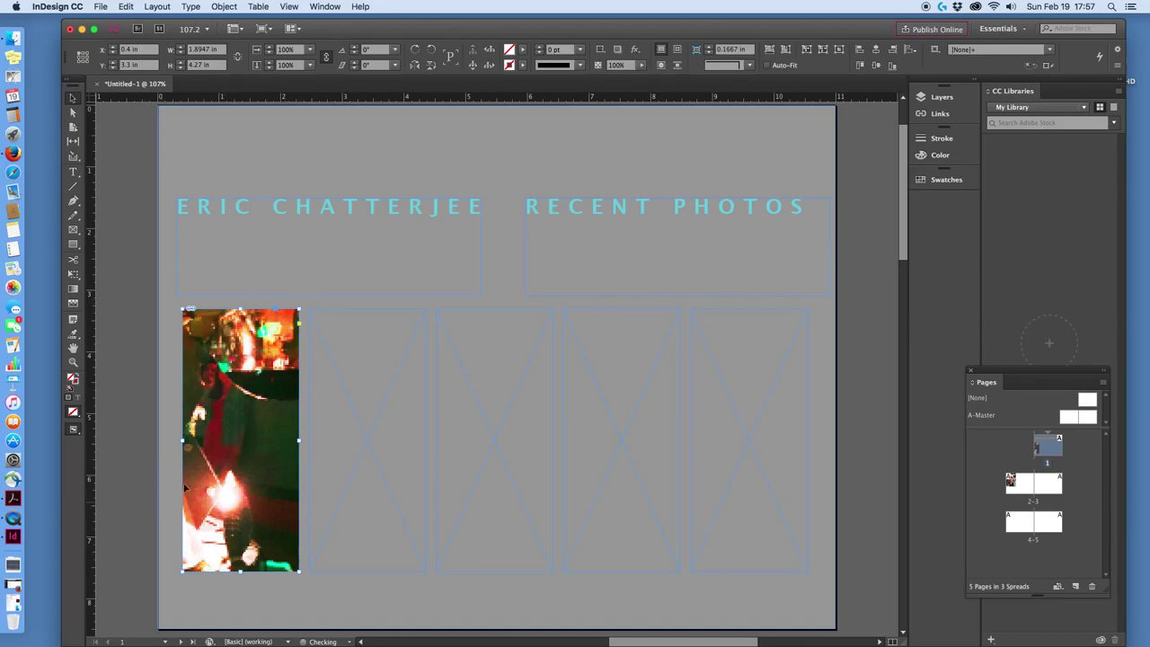
{"action": "left_click", "coordinate": [240, 439]}
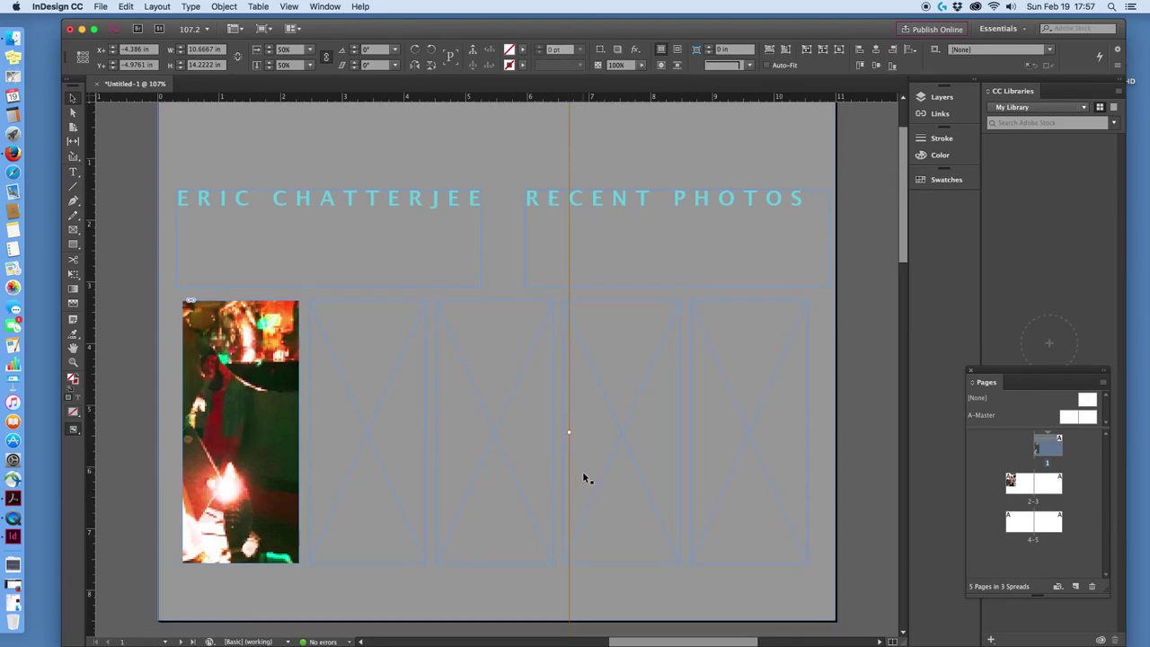
Shrink the photo inside the first frame and slide it sideways to fill the frame.
{"action": "scroll", "coordinate": [582, 478], "scroll_direction": "up", "scroll_amount": 3}
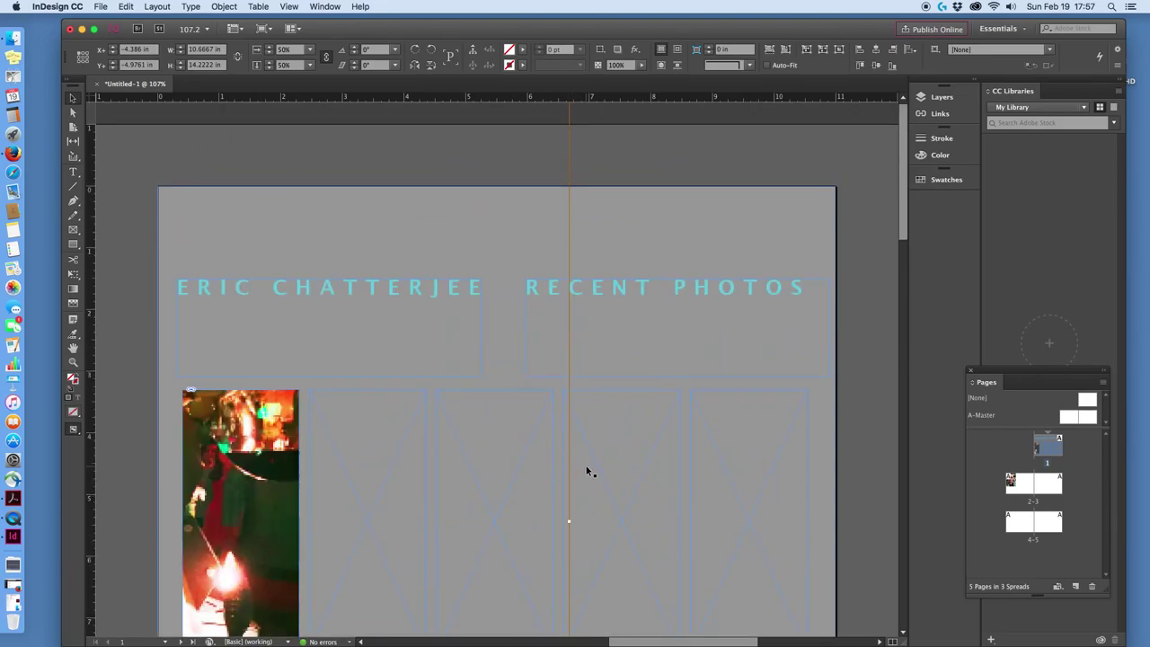
{"action": "scroll", "coordinate": [586, 466], "scroll_direction": "down", "scroll_amount": 10}
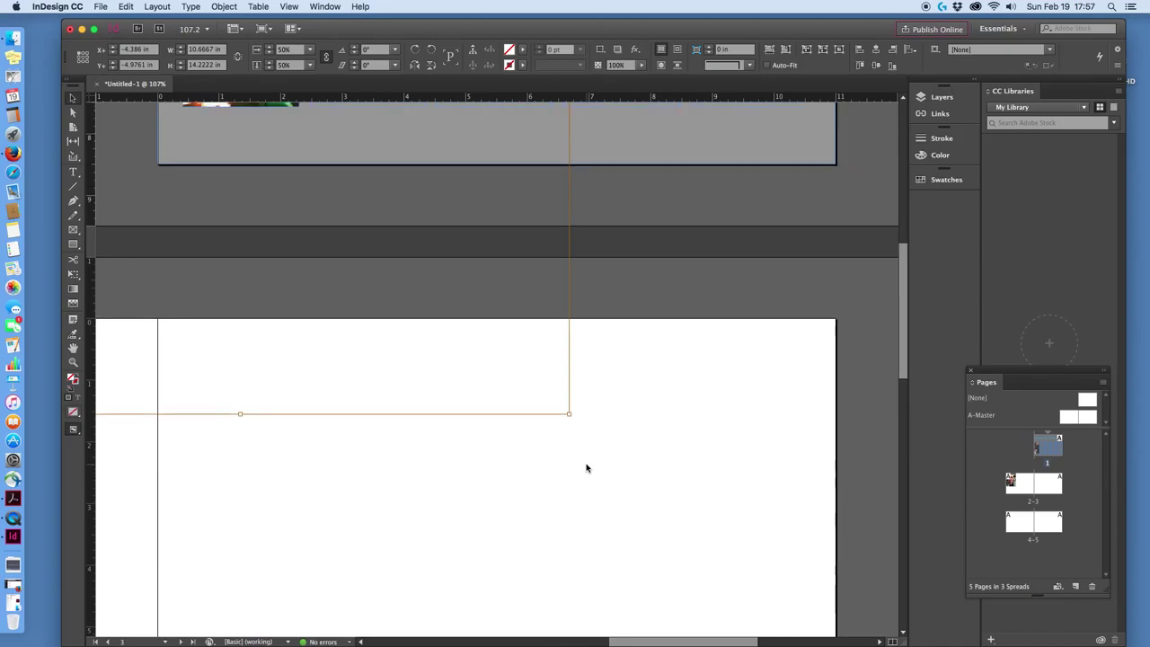
{"action": "scroll", "coordinate": [588, 464], "scroll_direction": "up", "scroll_amount": 3}
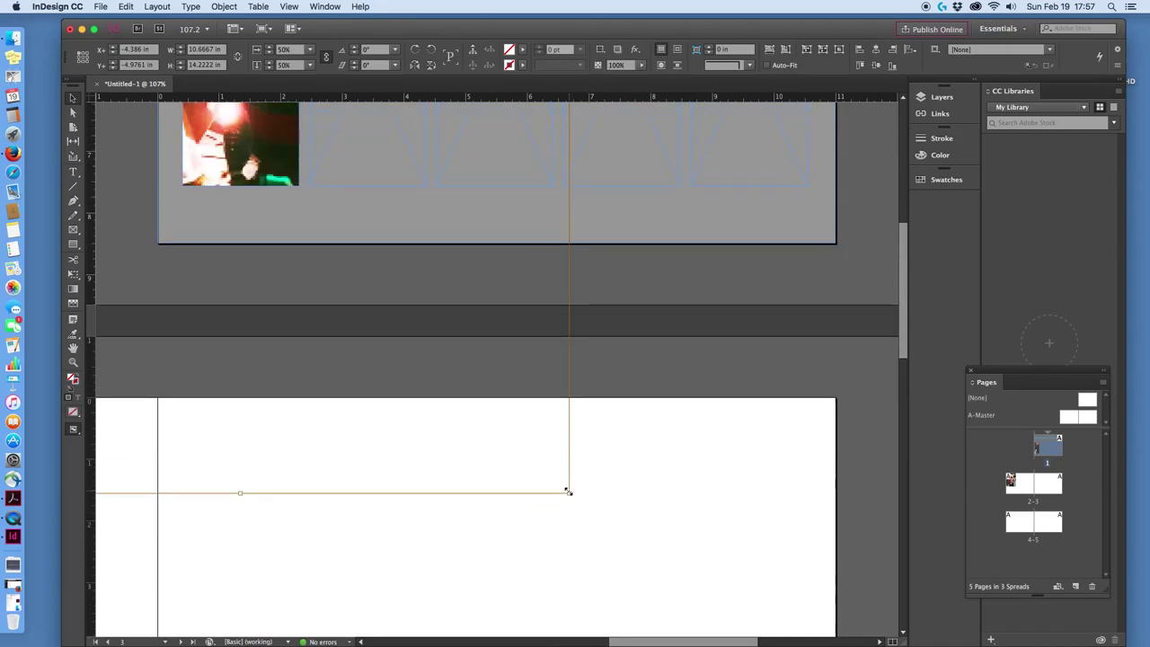
{"action": "left_click_drag", "start_coordinate": [567, 492], "coordinate": [396, 263]}
{"action": "scroll", "coordinate": [388, 283], "scroll_direction": "up", "scroll_amount": 10}
{"action": "scroll", "coordinate": [381, 294], "scroll_direction": "down", "scroll_amount": 2}
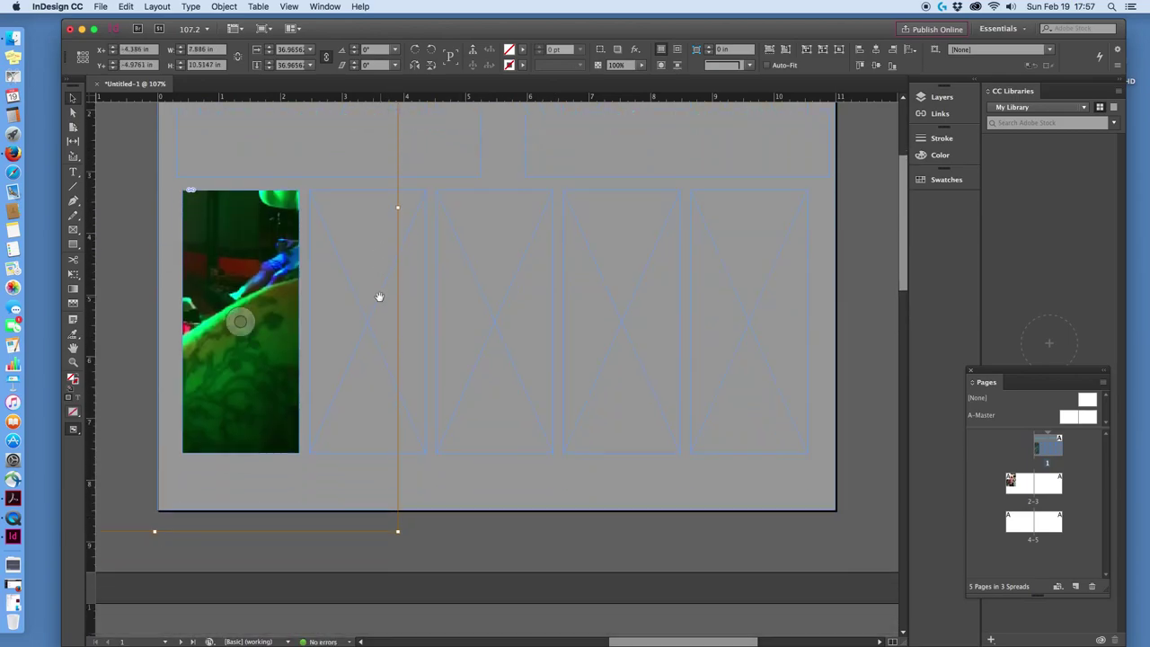
{"action": "left_click_drag", "start_coordinate": [398, 530], "coordinate": [333, 462]}
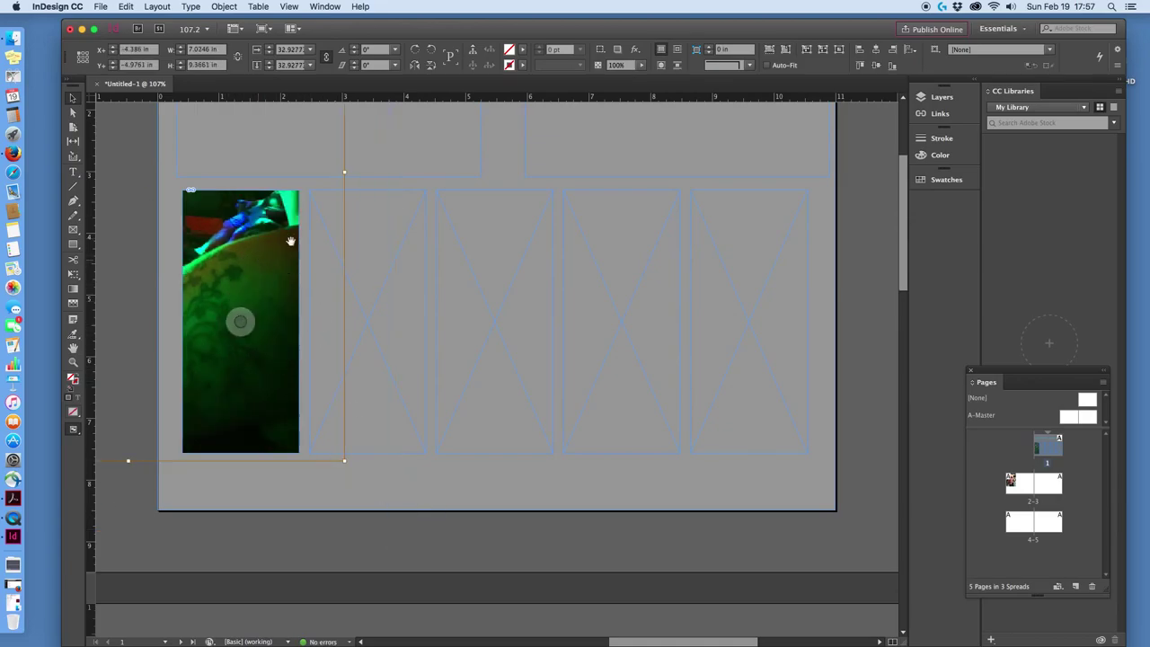
{"action": "scroll", "coordinate": [372, 257], "scroll_direction": "up", "scroll_amount": 5}
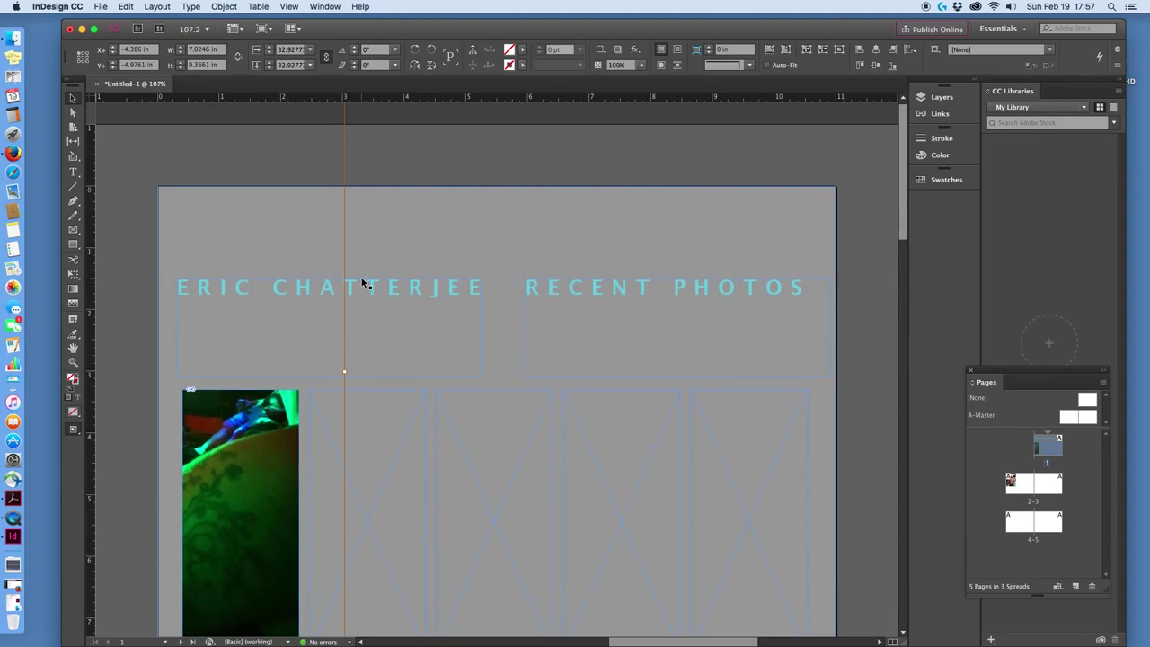
{"action": "left_click_drag", "start_coordinate": [249, 483], "coordinate": [501, 543]}
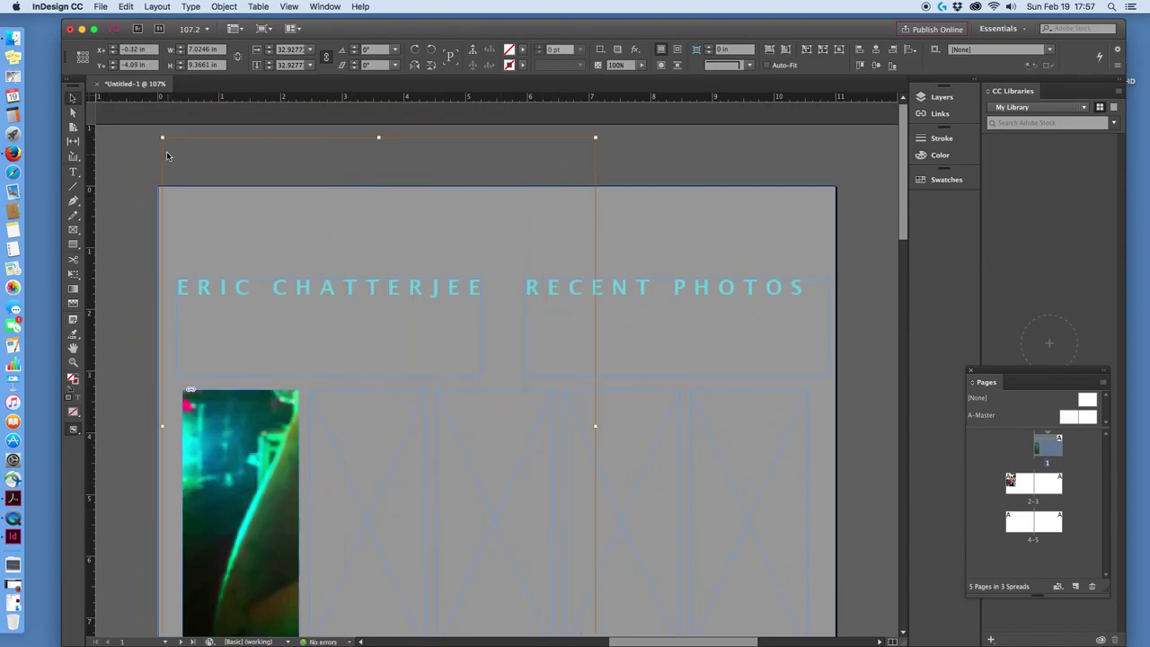
{"action": "left_click_drag", "start_coordinate": [163, 141], "coordinate": [285, 338]}
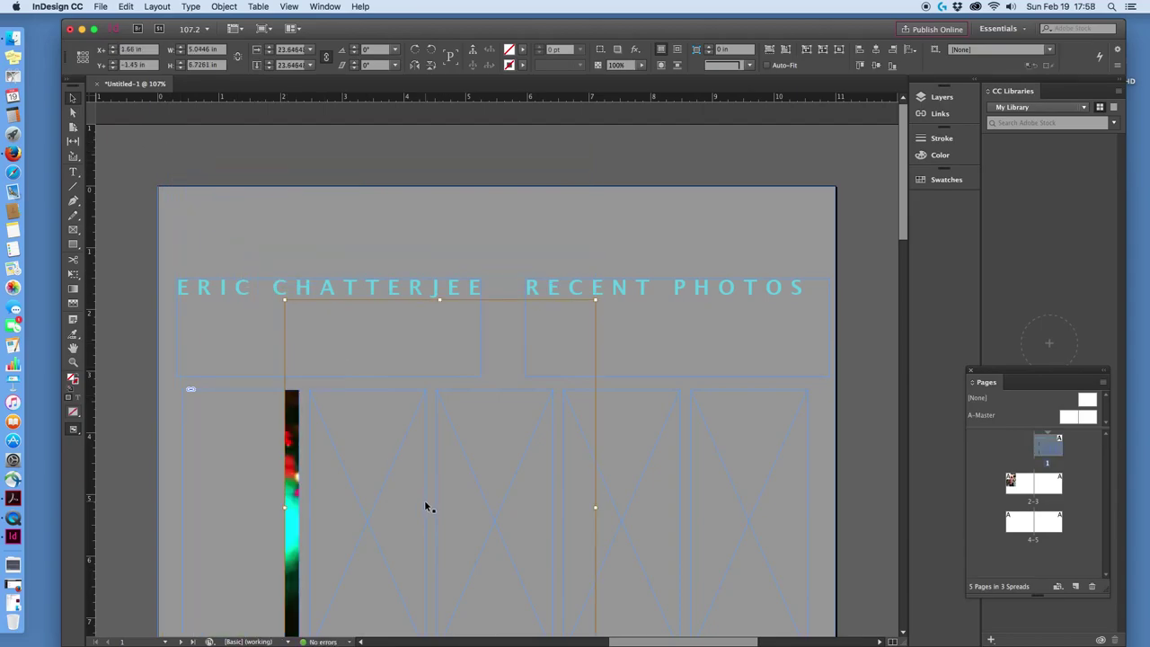
{"action": "left_click_drag", "start_coordinate": [240, 513], "coordinate": [99, 518]}
Refine the crop, scaling the photo to about 3.5 by 4.67 in to show the green-lit face.
{"action": "scroll", "coordinate": [167, 489], "scroll_direction": "down", "scroll_amount": 5}
{"action": "scroll", "coordinate": [170, 481], "scroll_direction": "up", "scroll_amount": 1}
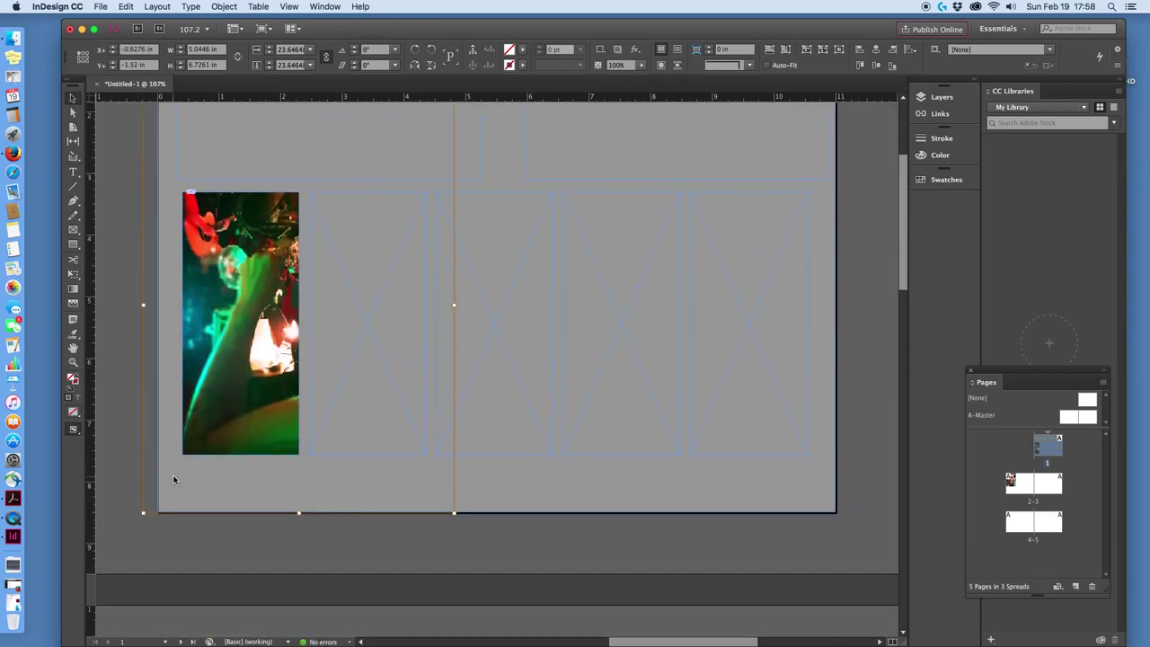
{"action": "left_click_drag", "start_coordinate": [240, 331], "coordinate": [192, 387]}
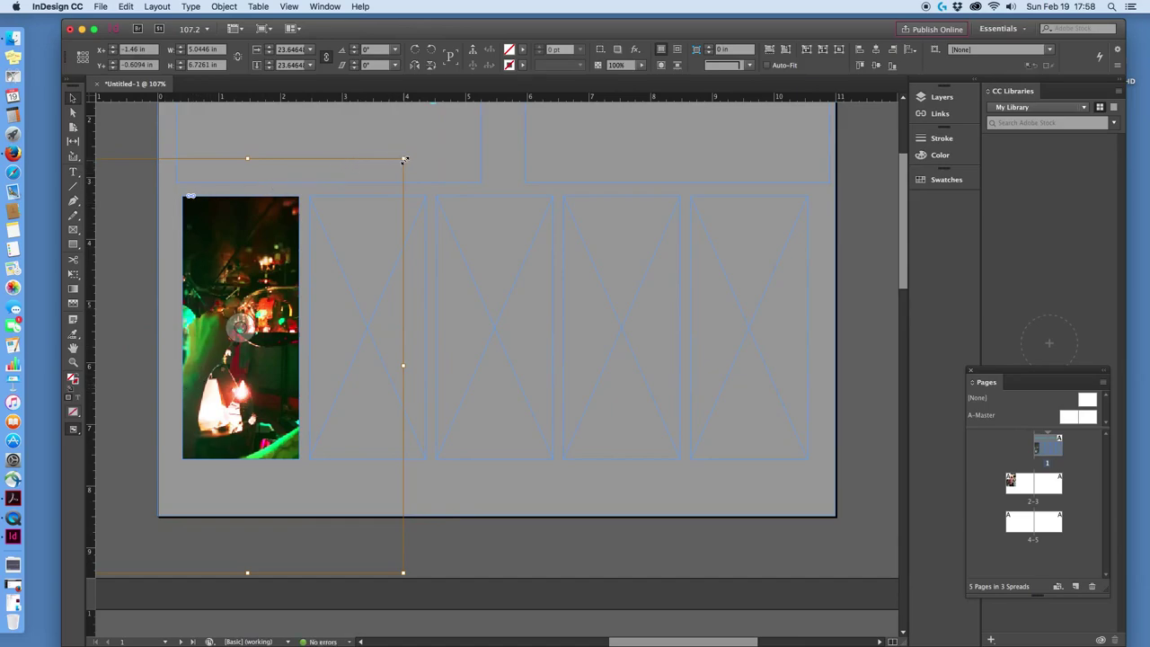
{"action": "left_click_drag", "start_coordinate": [402, 159], "coordinate": [347, 233]}
{"action": "left_click_drag", "start_coordinate": [252, 327], "coordinate": [262, 284]}
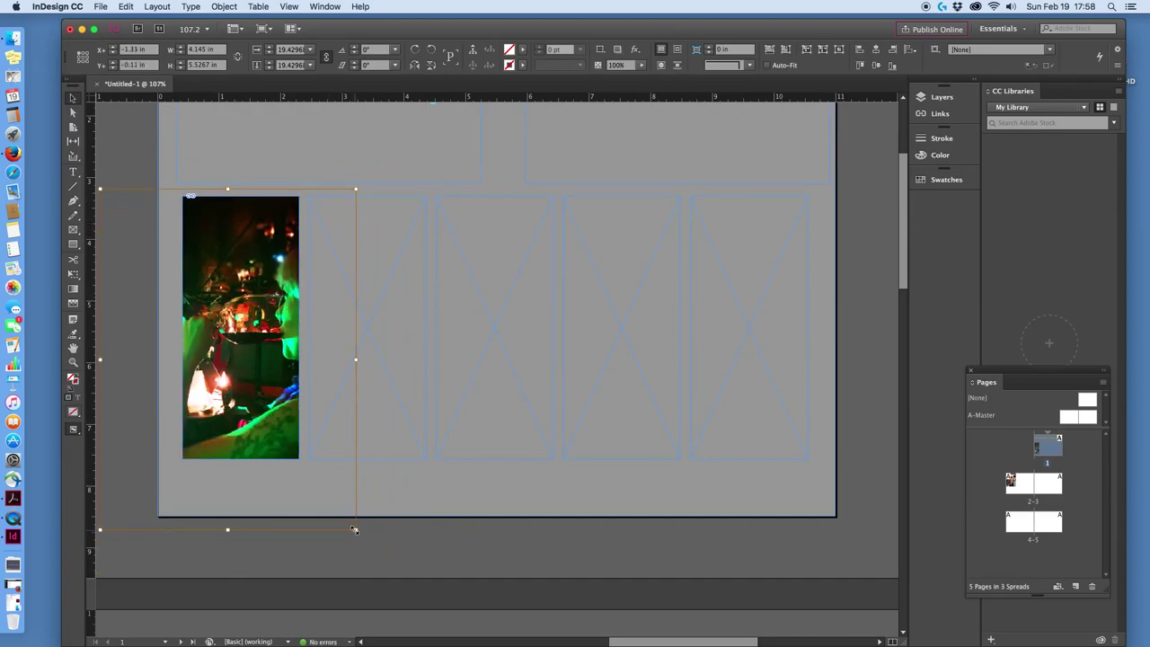
{"action": "left_click_drag", "start_coordinate": [354, 530], "coordinate": [334, 503]}
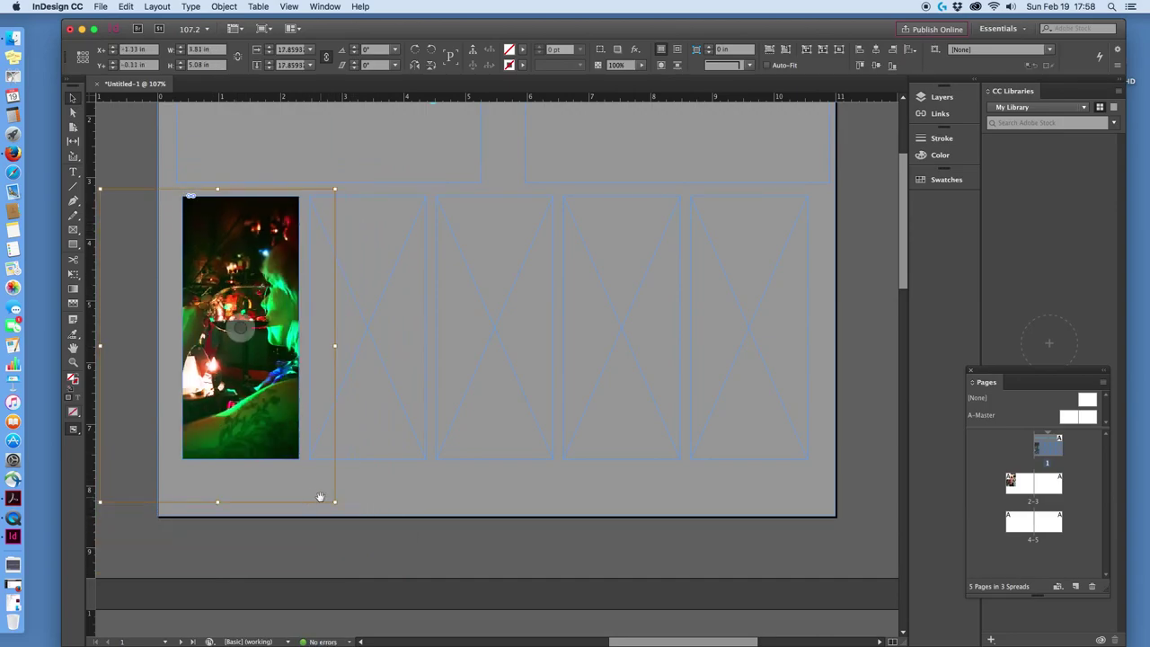
{"action": "left_click", "coordinate": [303, 483]}
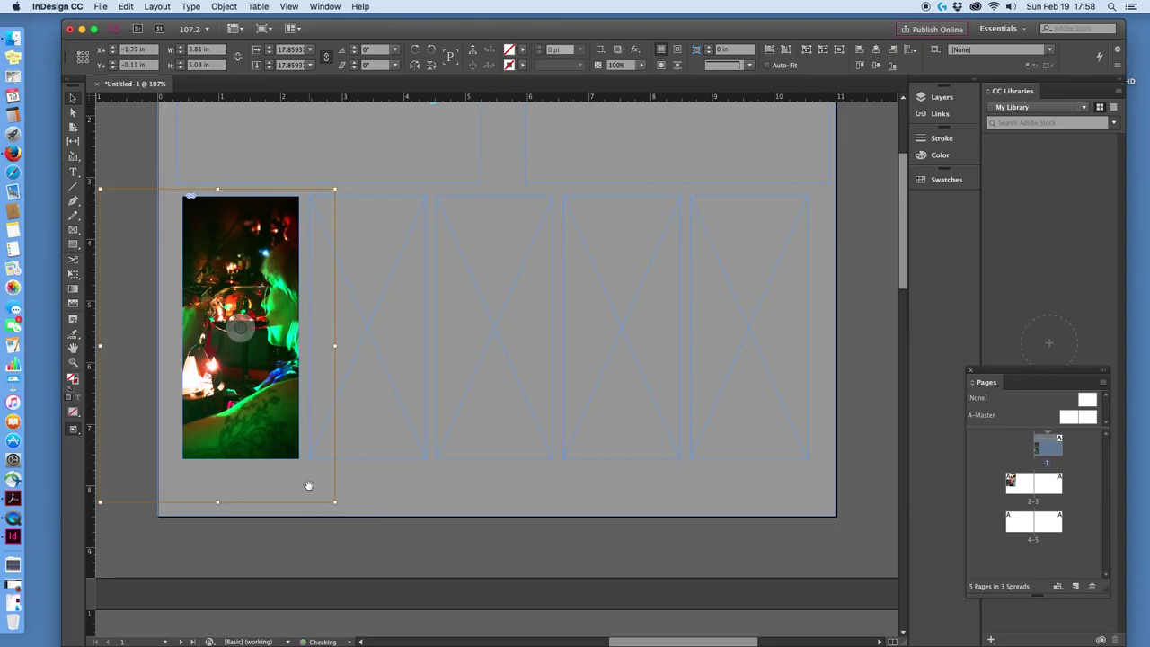
{"action": "left_click_drag", "start_coordinate": [333, 504], "coordinate": [293, 476]}
{"action": "left_click_drag", "start_coordinate": [249, 384], "coordinate": [230, 364]}
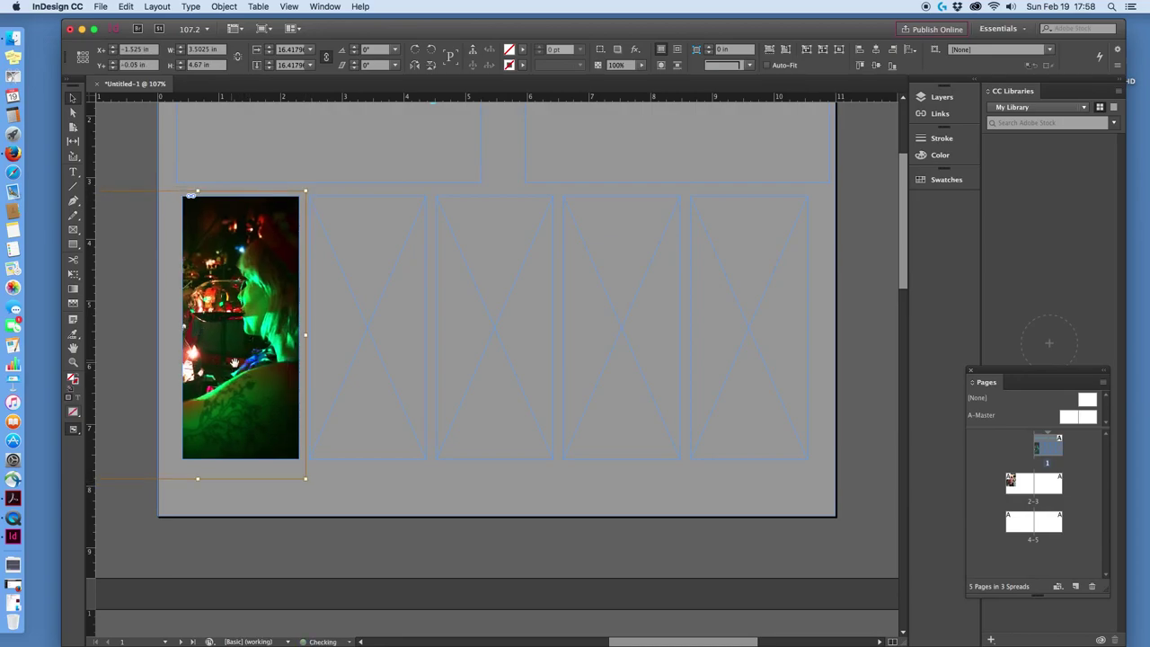
{"action": "left_click", "coordinate": [390, 327]}
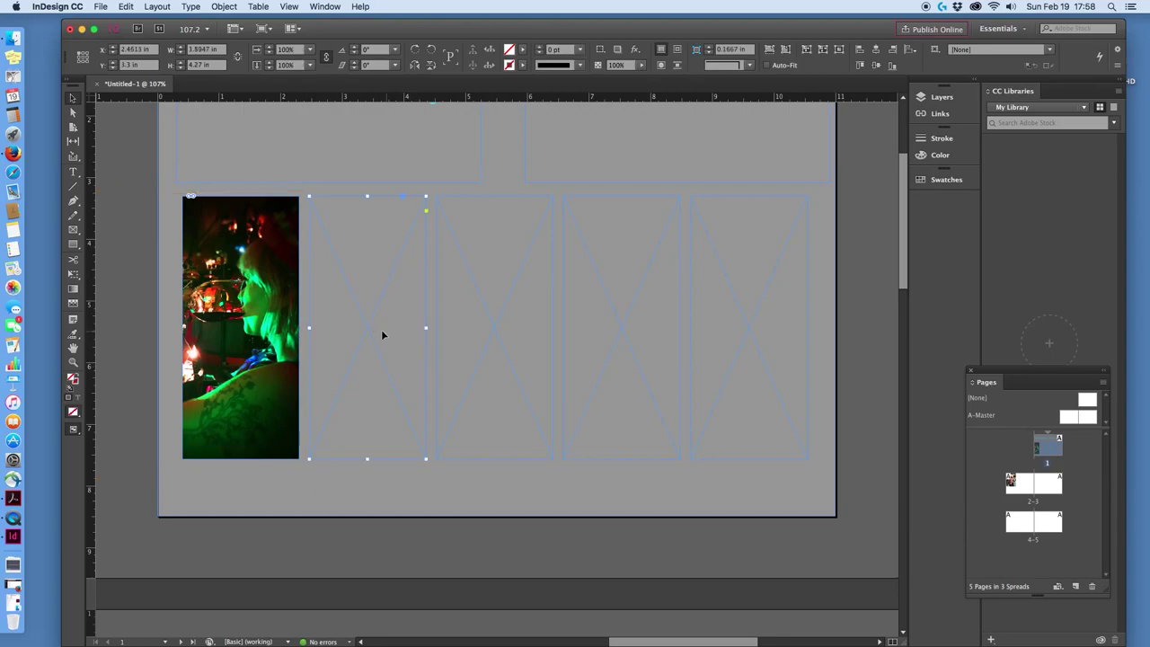
Place the black cat photo 2016-12-17 10.37.23.jpg from Demo files into the second frame.
{"action": "left_click", "coordinate": [100, 6]}
{"action": "left_click", "coordinate": [115, 148]}
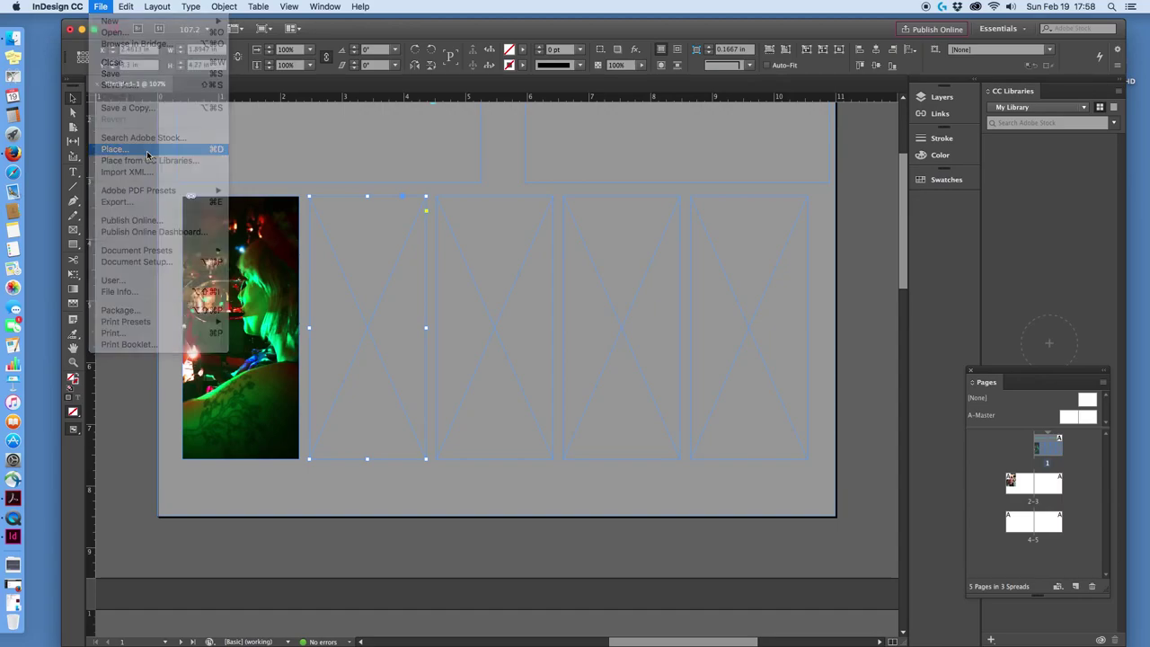
{"action": "left_click", "coordinate": [520, 169]}
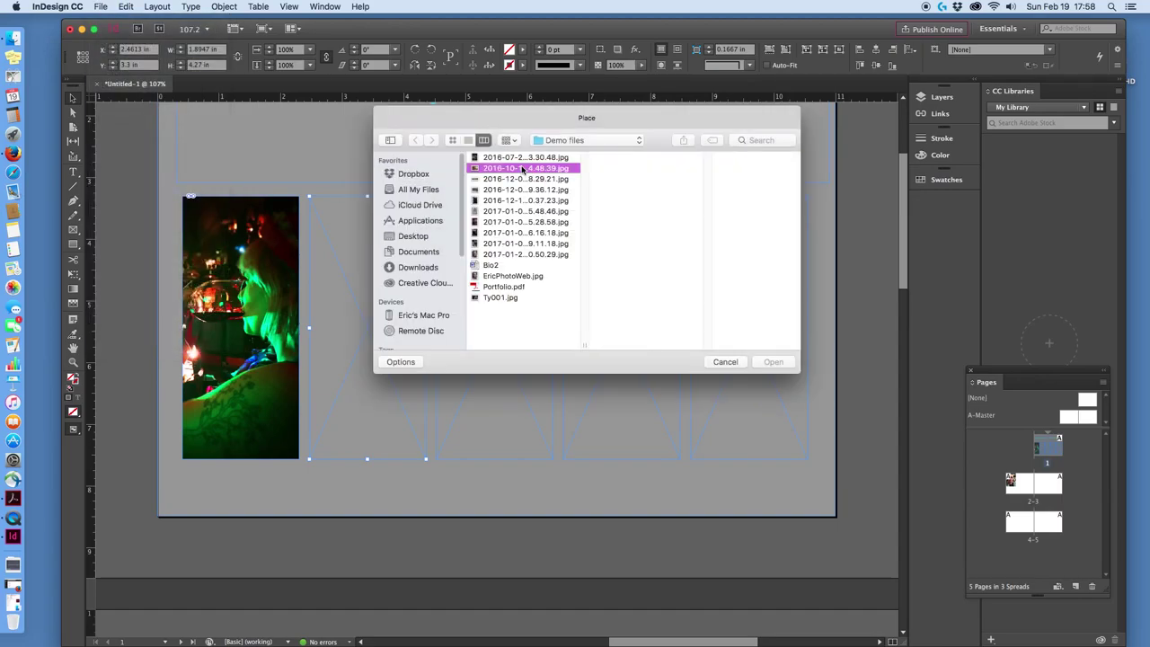
{"action": "left_click", "coordinate": [520, 180]}
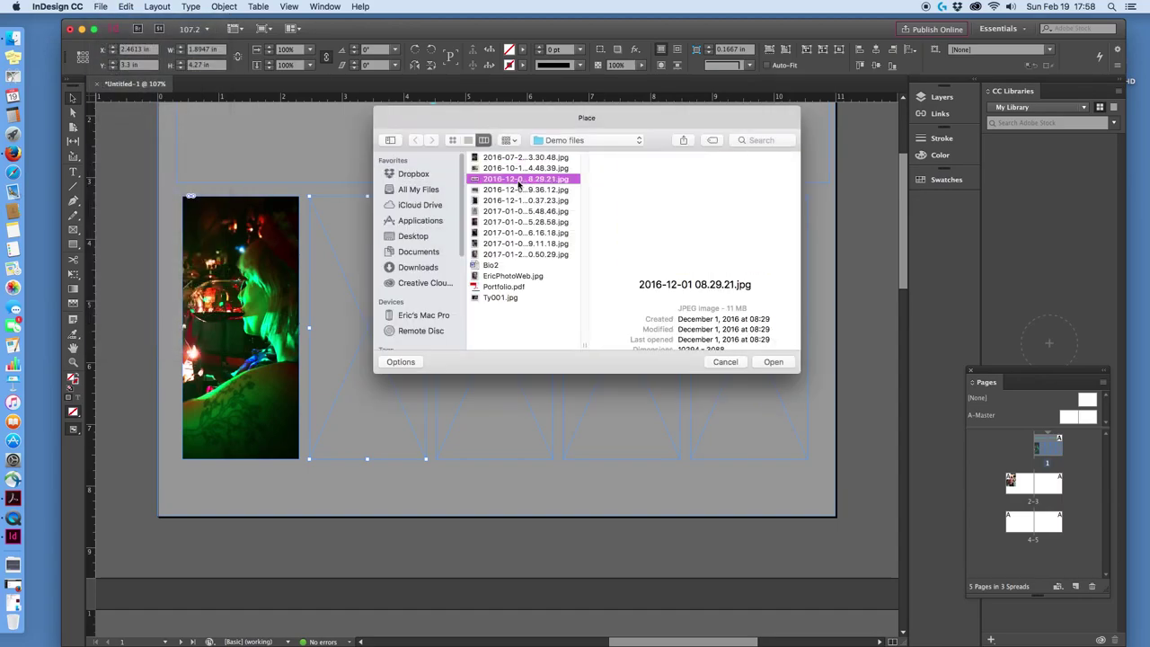
{"action": "left_click", "coordinate": [518, 190]}
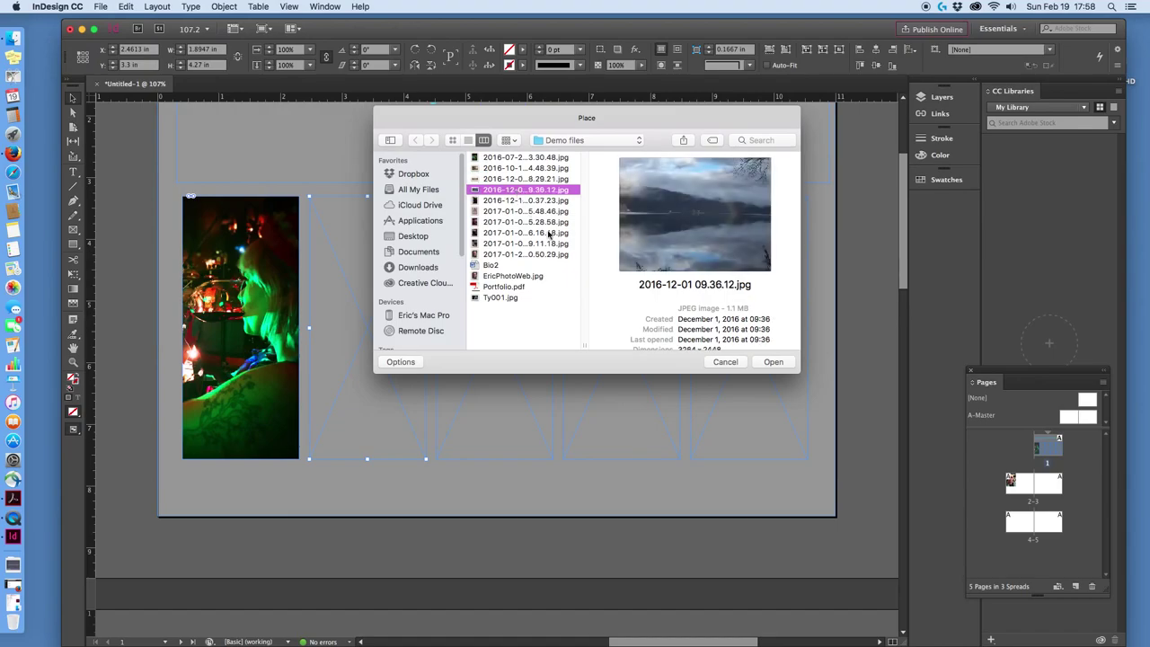
{"action": "left_click", "coordinate": [530, 201]}
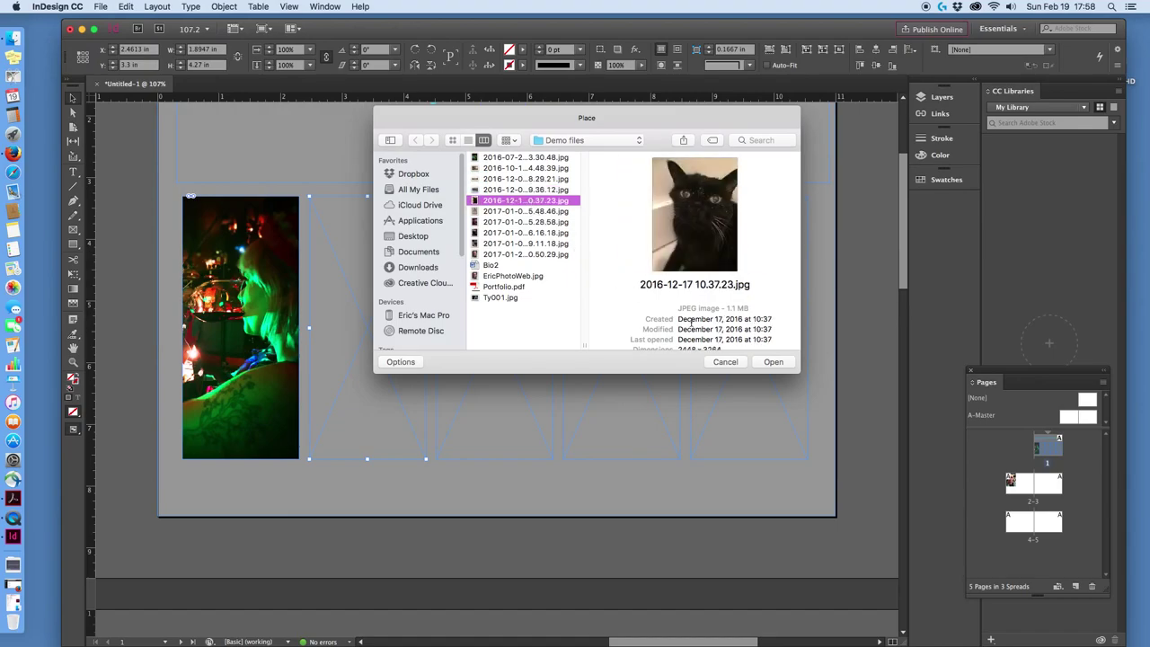
{"action": "left_click", "coordinate": [775, 362]}
{"action": "double_click", "coordinate": [629, 96]}
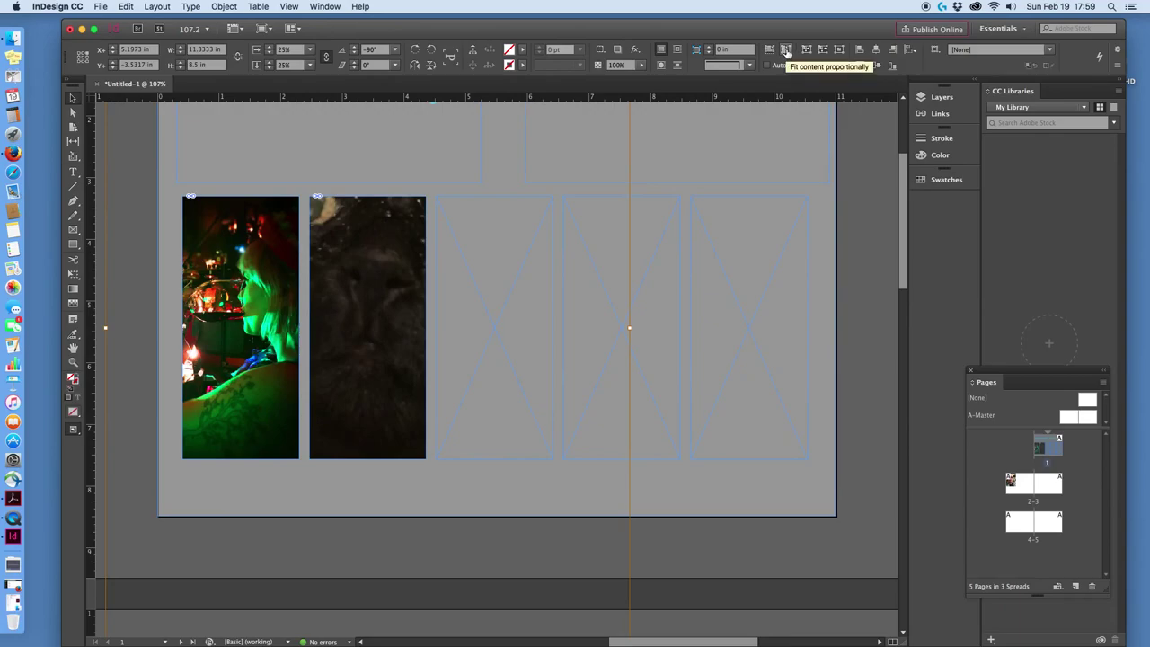
Fit the cat photo proportionally, then scale and shift it so its face fills the second frame.
{"action": "left_click", "coordinate": [786, 52]}
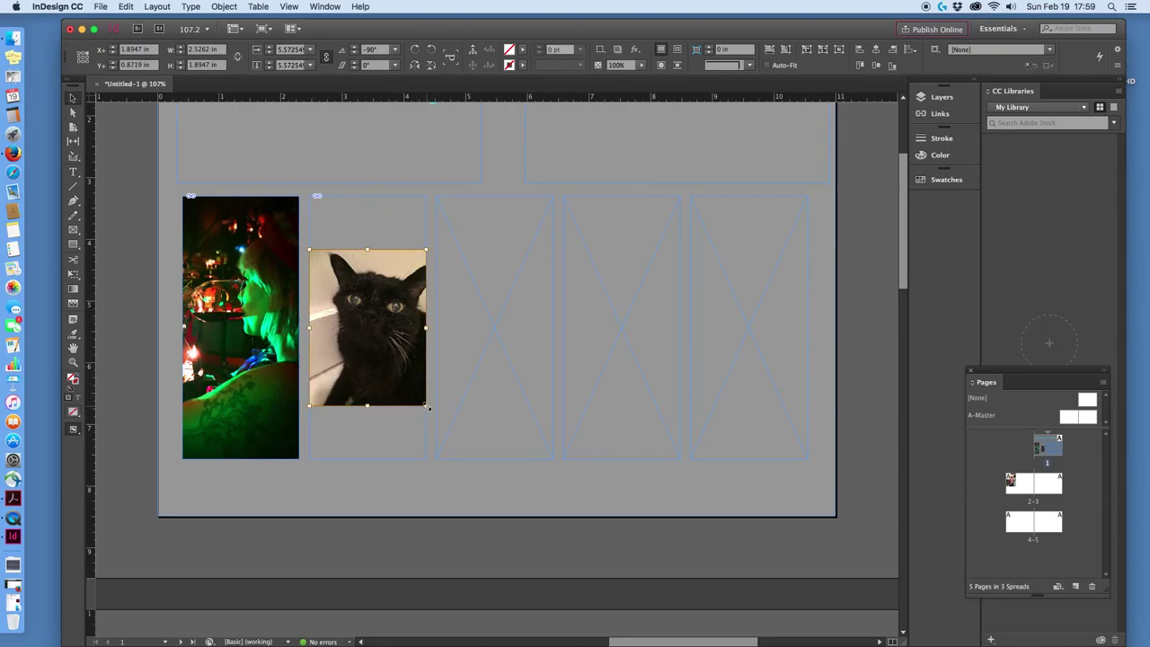
{"action": "left_click_drag", "start_coordinate": [426, 406], "coordinate": [491, 458]}
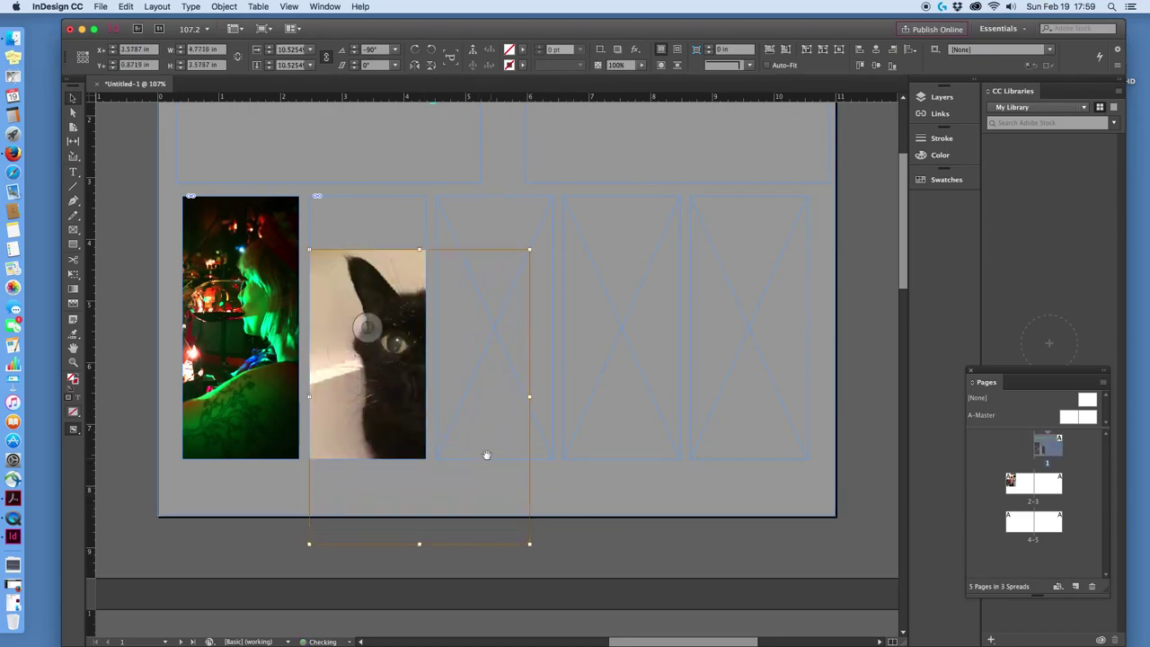
{"action": "left_click_drag", "start_coordinate": [398, 390], "coordinate": [378, 338]}
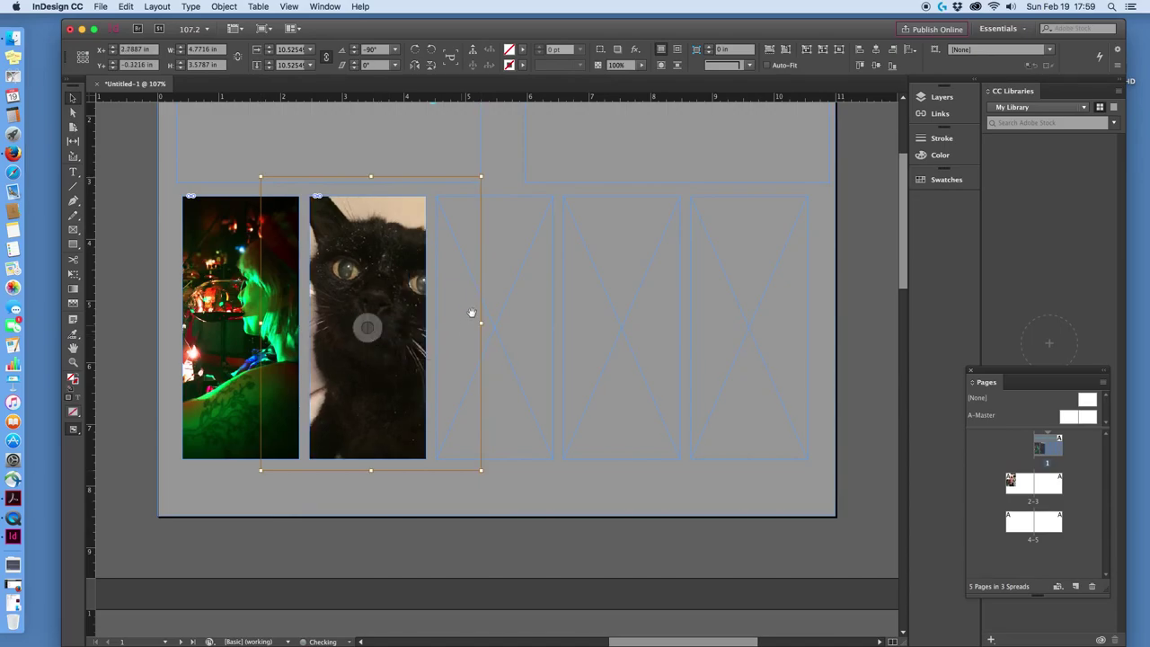
{"action": "left_click_drag", "start_coordinate": [481, 178], "coordinate": [463, 199]}
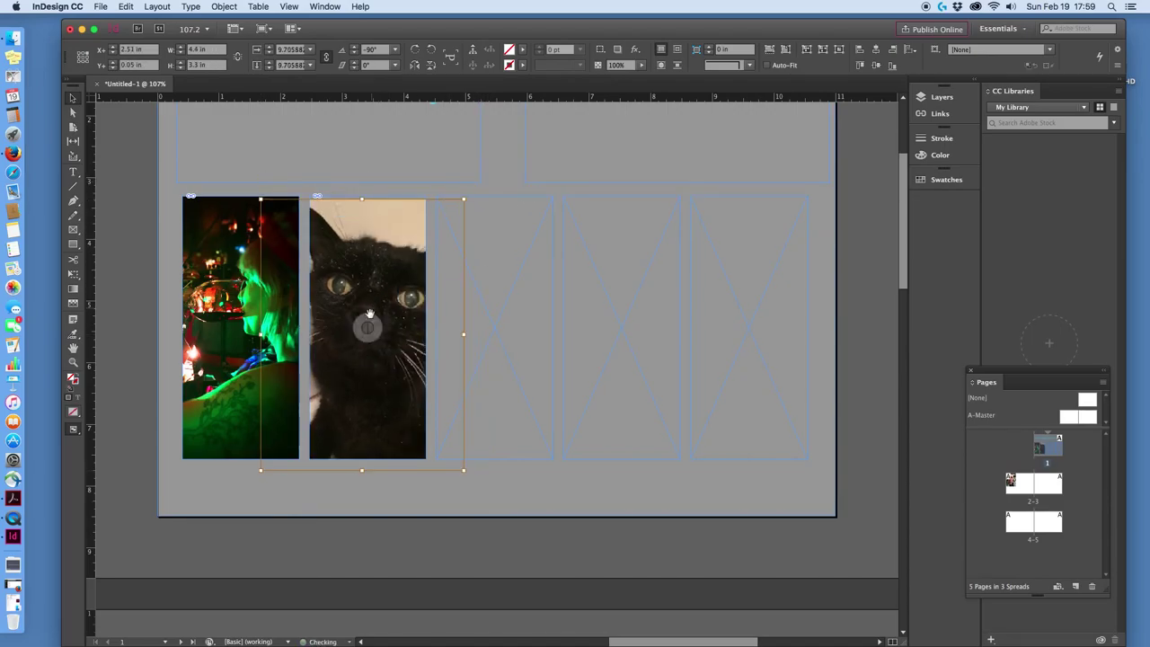
{"action": "mouse_move", "coordinate": [386, 298]}
{"action": "left_mouse_down"}
{"action": "mouse_move", "coordinate": [391, 270]}
{"action": "mouse_move", "coordinate": [386, 288]}
{"action": "mouse_move", "coordinate": [400, 296]}
{"action": "mouse_move", "coordinate": [363, 287]}
{"action": "mouse_move", "coordinate": [398, 282]}
{"action": "left_mouse_up"}
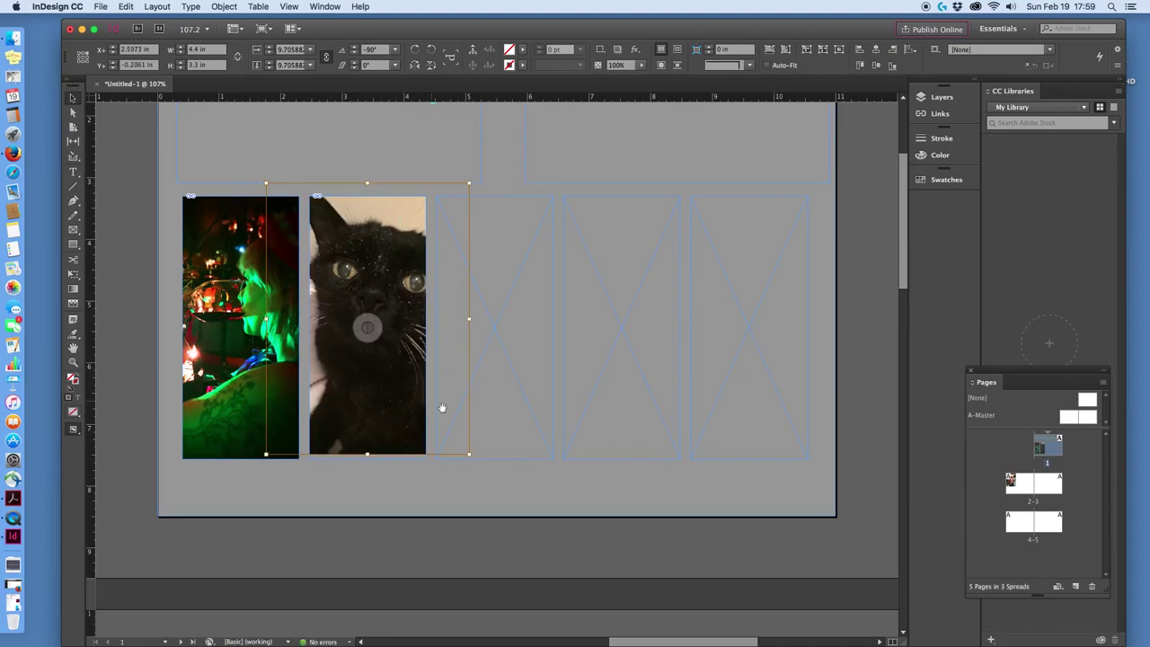
{"action": "left_click_drag", "start_coordinate": [469, 456], "coordinate": [450, 470]}
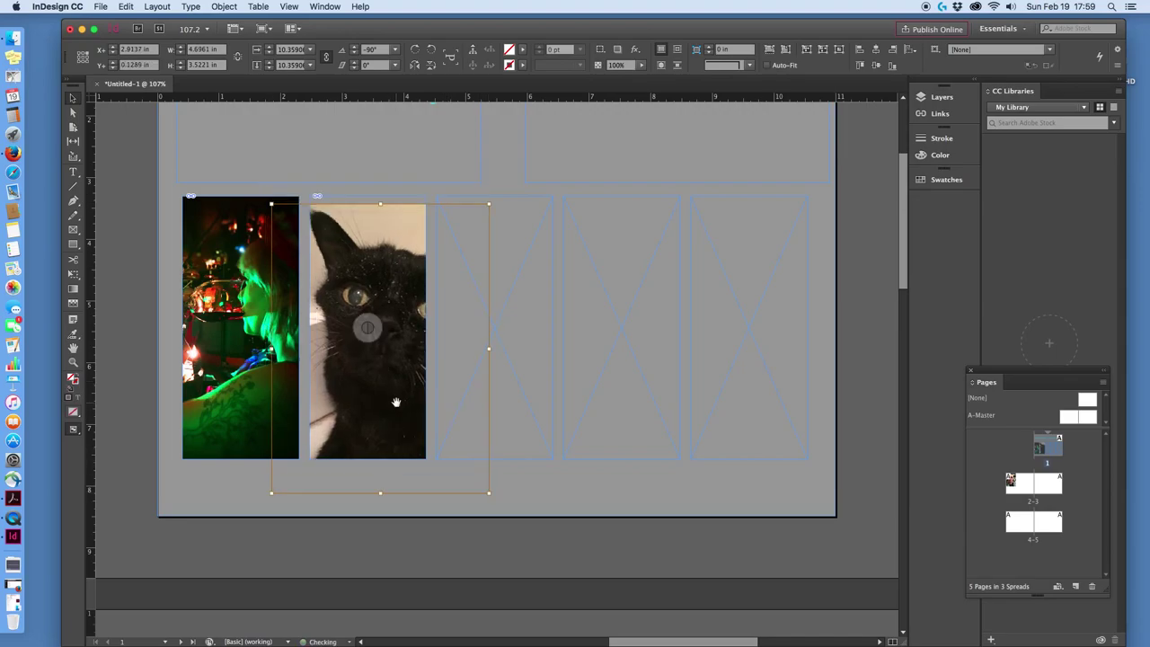
{"action": "left_click_drag", "start_coordinate": [380, 365], "coordinate": [357, 354]}
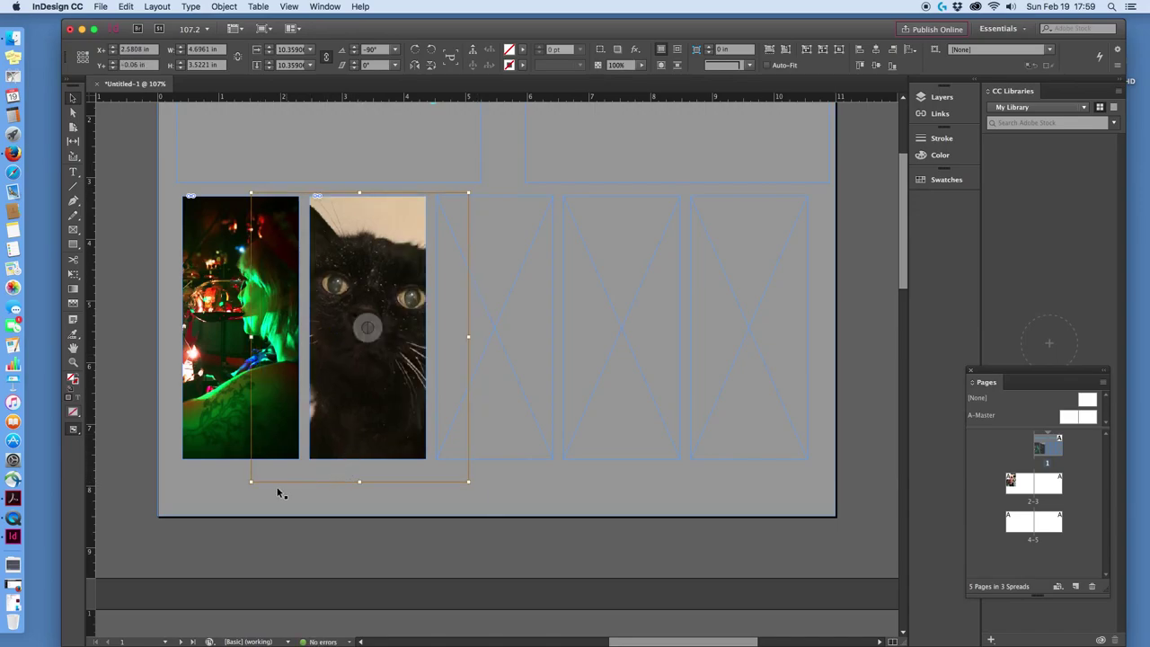
{"action": "left_click_drag", "start_coordinate": [251, 481], "coordinate": [269, 460]}
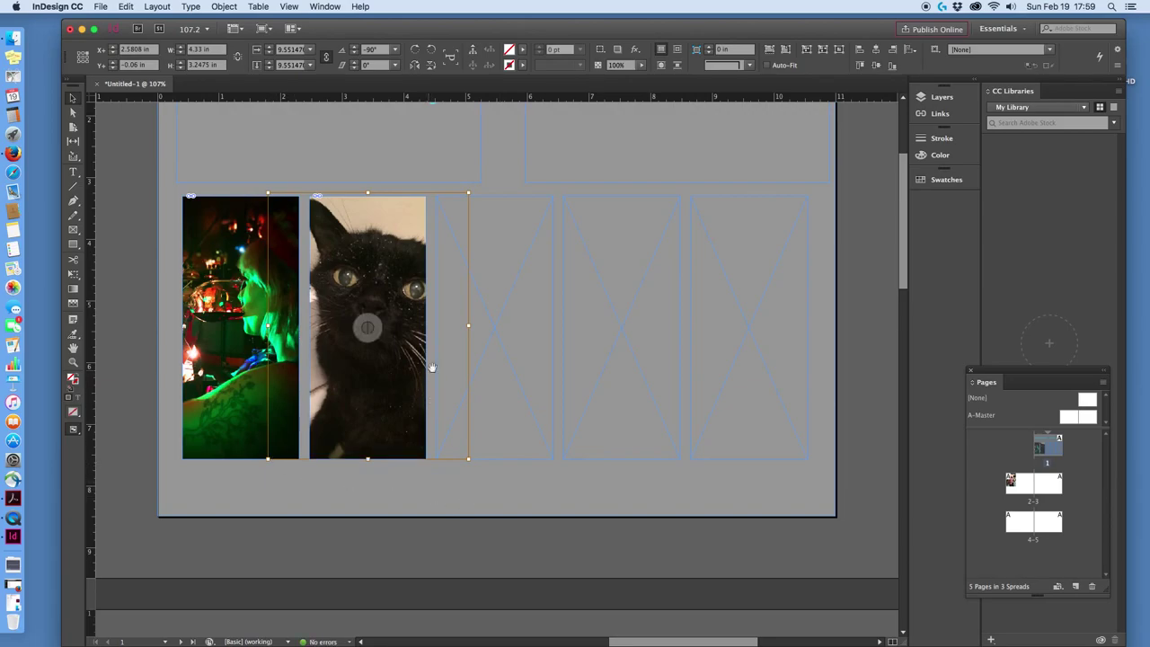
{"action": "mouse_move", "coordinate": [384, 332]}
{"action": "left_mouse_down"}
{"action": "mouse_move", "coordinate": [375, 346]}
{"action": "mouse_move", "coordinate": [367, 329]}
{"action": "mouse_move", "coordinate": [402, 342]}
{"action": "left_mouse_up"}
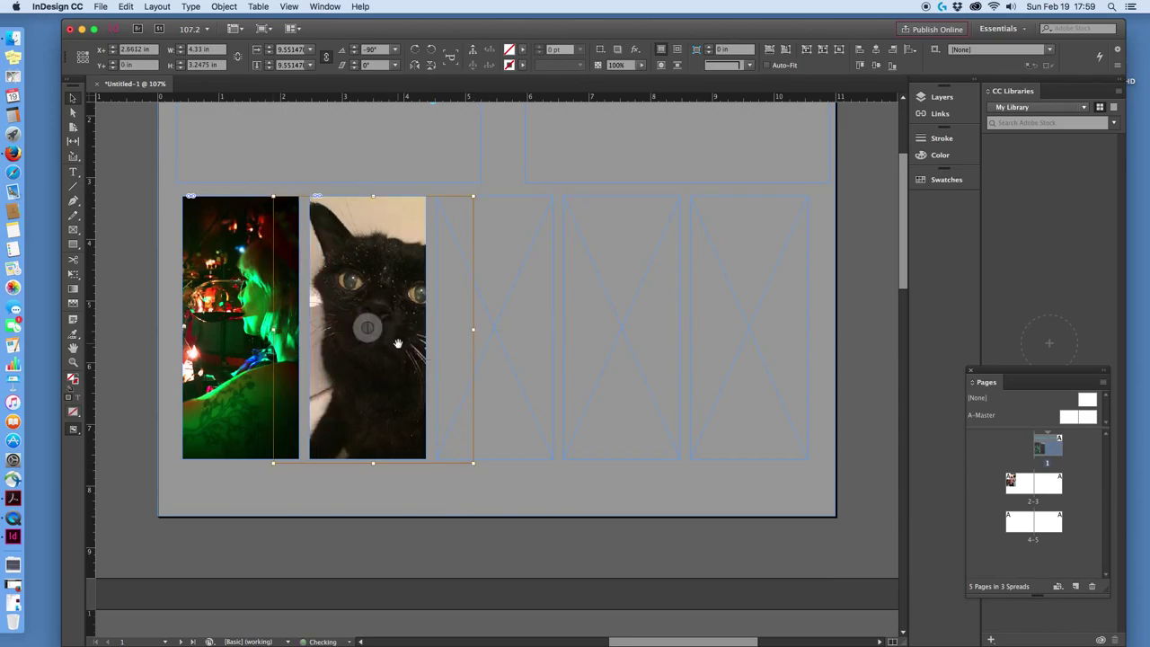
{"action": "left_click", "coordinate": [525, 355]}
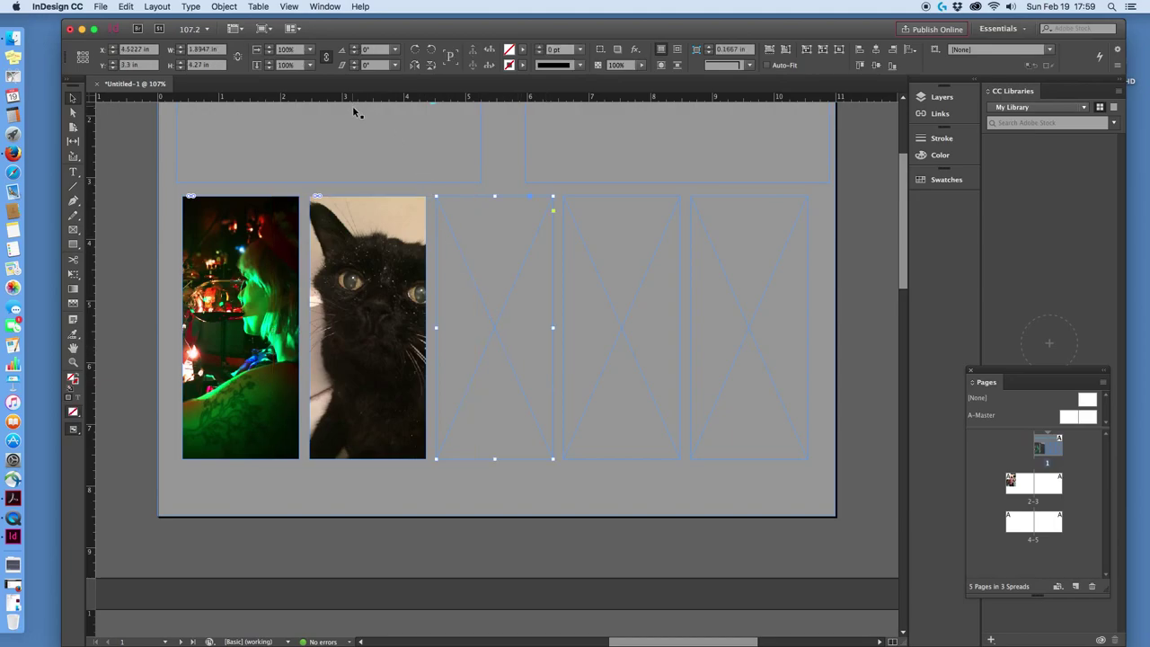
Place 2017-01-06 15.48.46.jpg, the MIND THE GAP sign photo, into the third frame.
{"action": "left_click", "coordinate": [101, 7]}
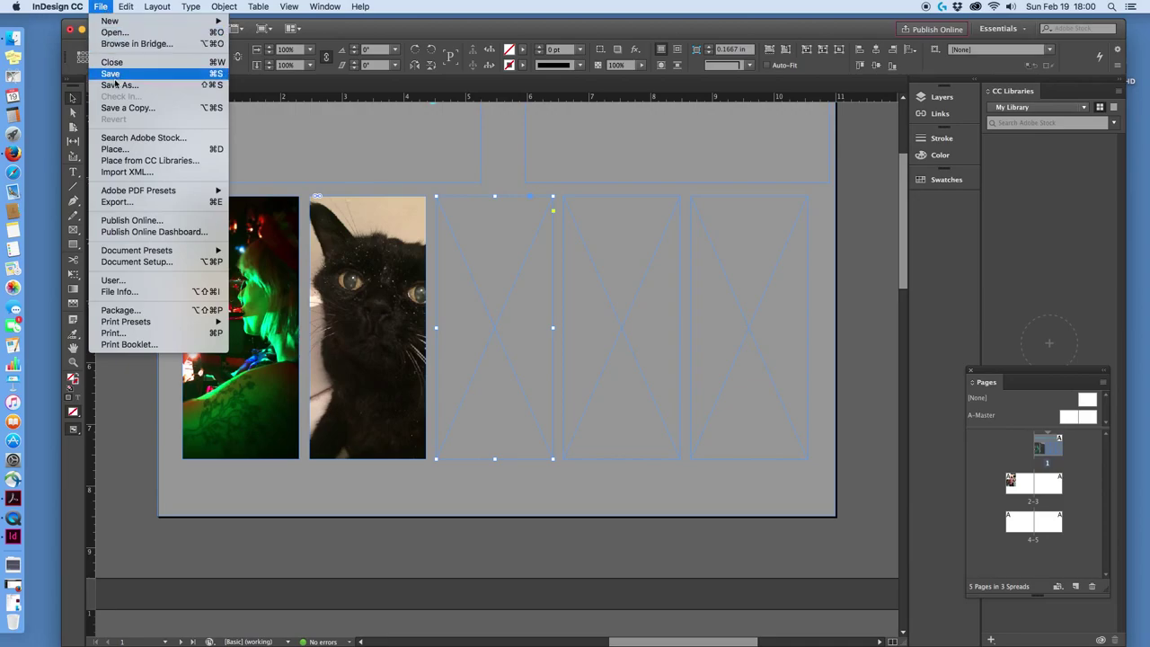
{"action": "left_click", "coordinate": [114, 148]}
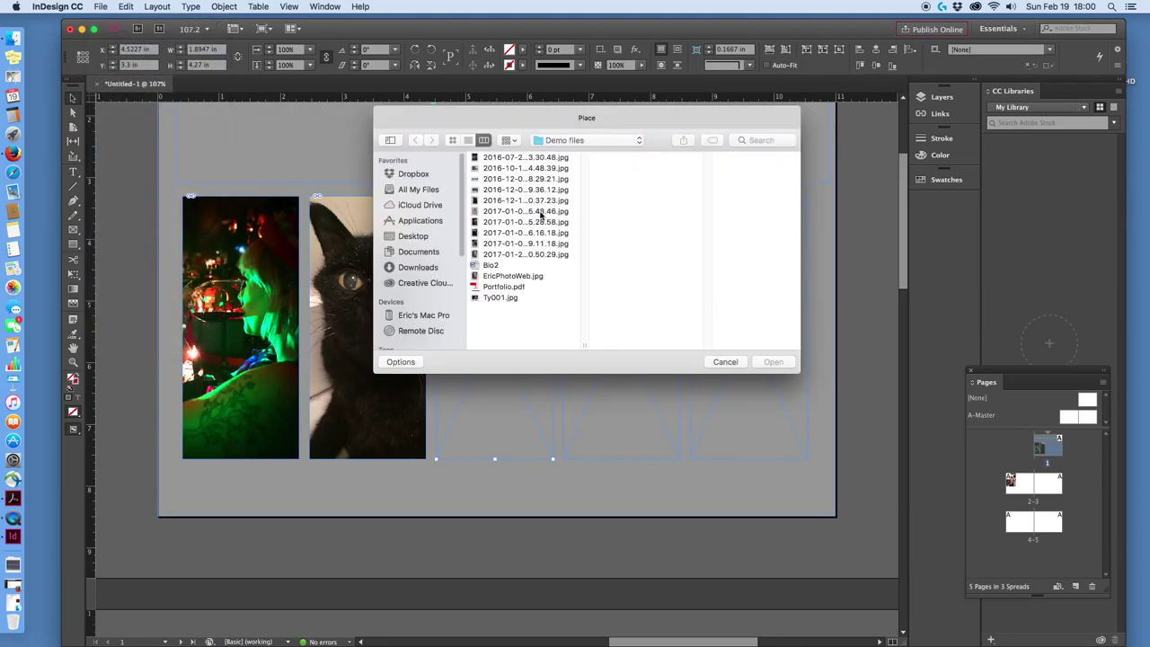
{"action": "left_click", "coordinate": [520, 202]}
{"action": "left_click", "coordinate": [518, 213]}
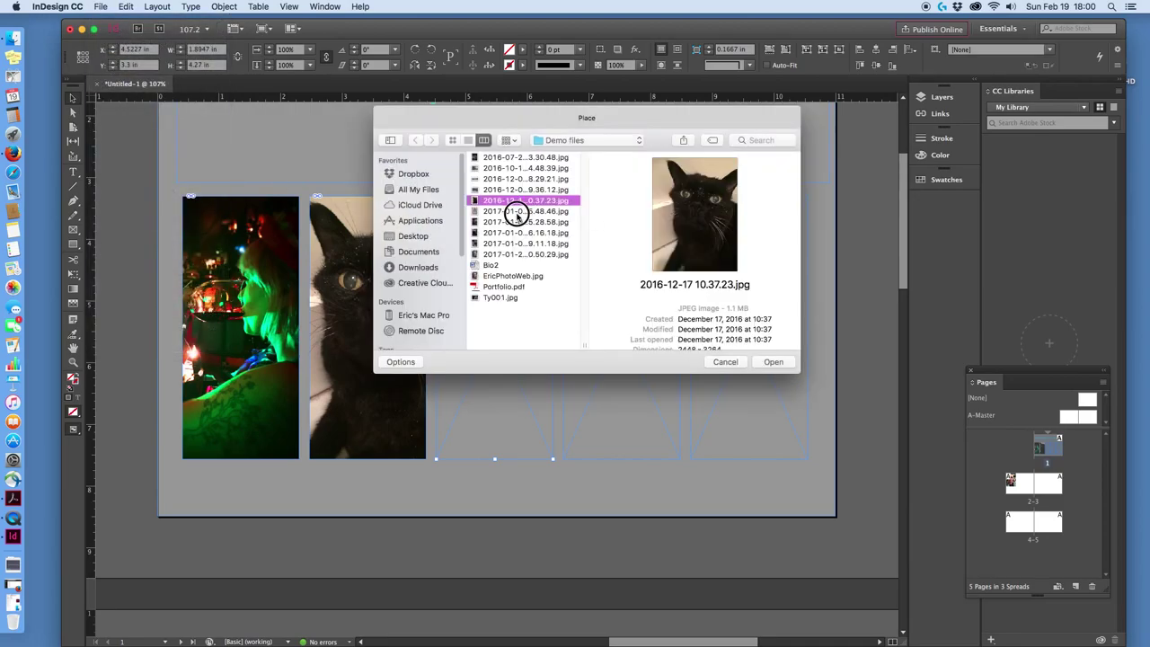
{"action": "left_click", "coordinate": [773, 362]}
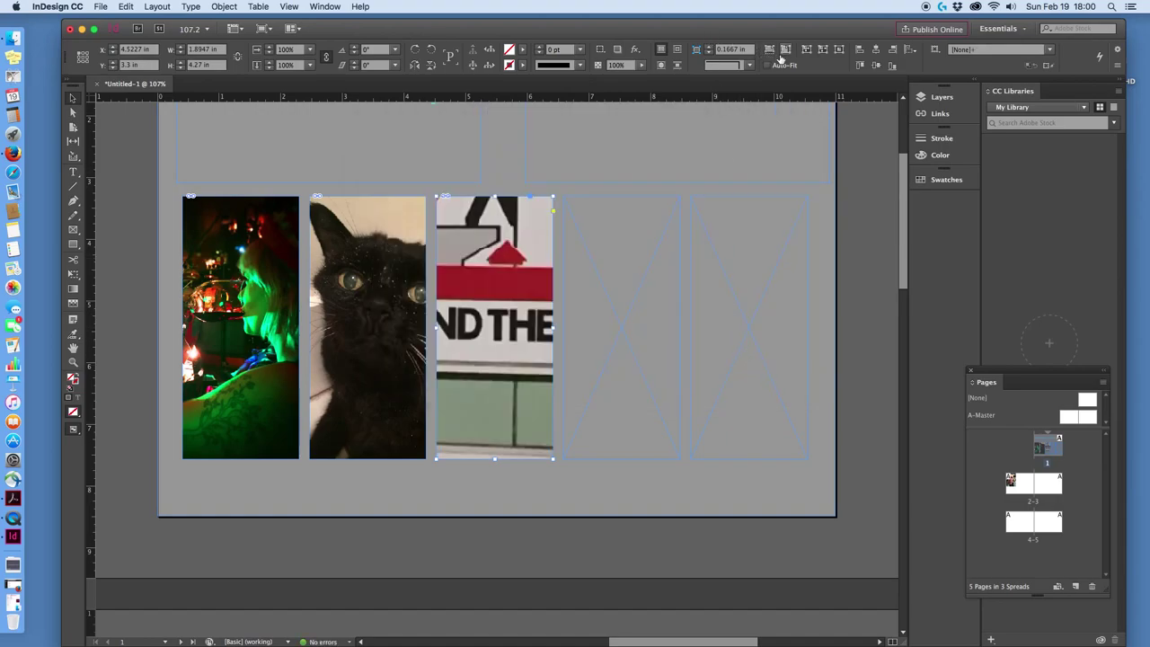
Fit the sign image proportionally, then enlarge and reposition it to fill the frame.
{"action": "left_click", "coordinate": [784, 50]}
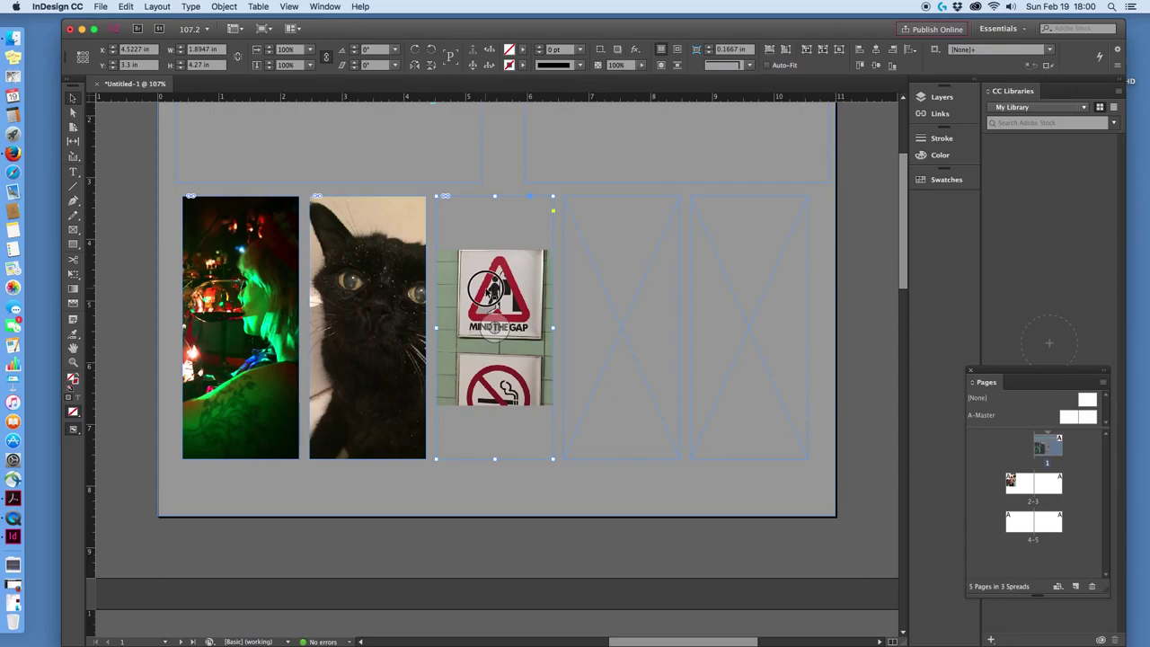
{"action": "left_click", "coordinate": [500, 329]}
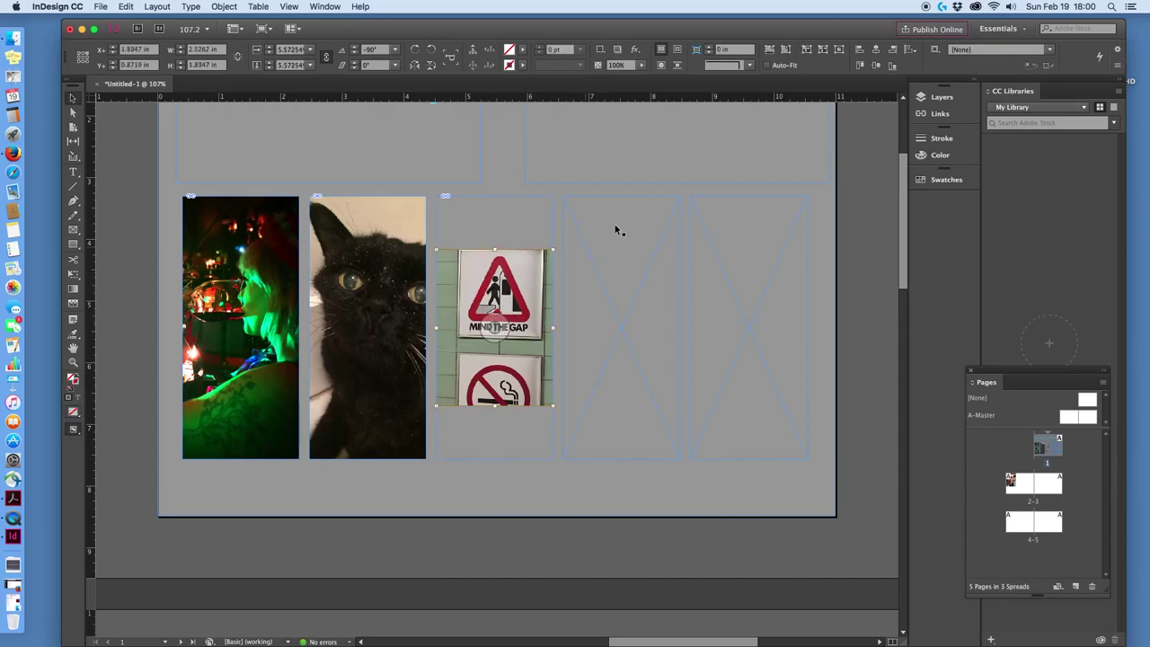
{"action": "left_click", "coordinate": [808, 56]}
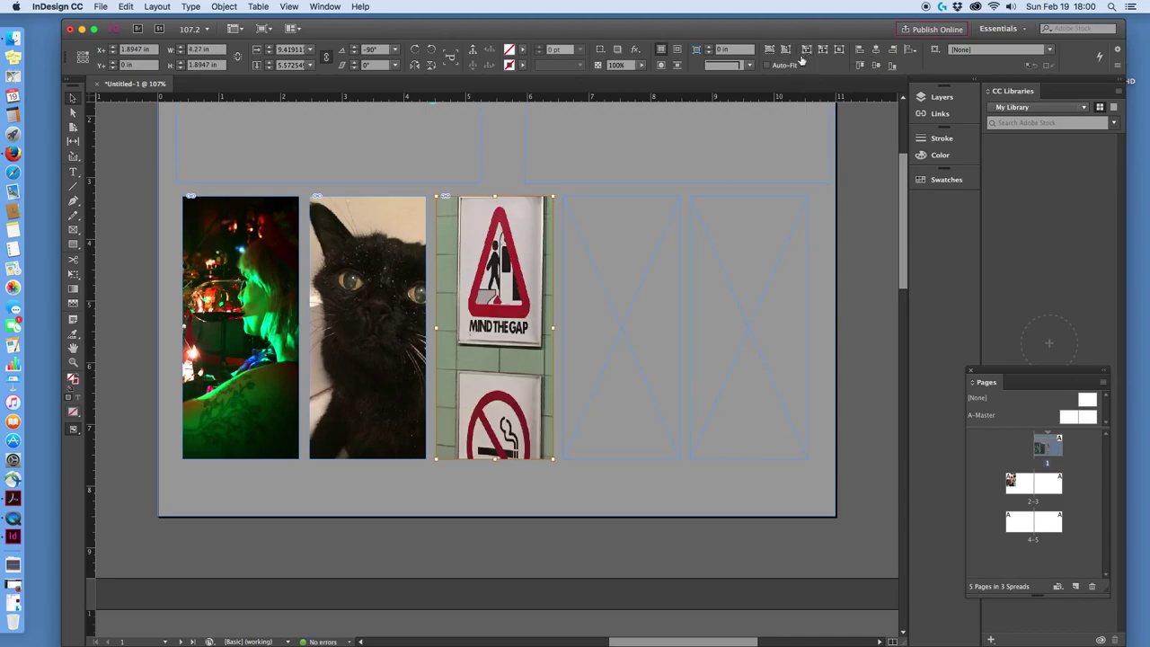
{"action": "key", "text": "super+alt+shift+e"}
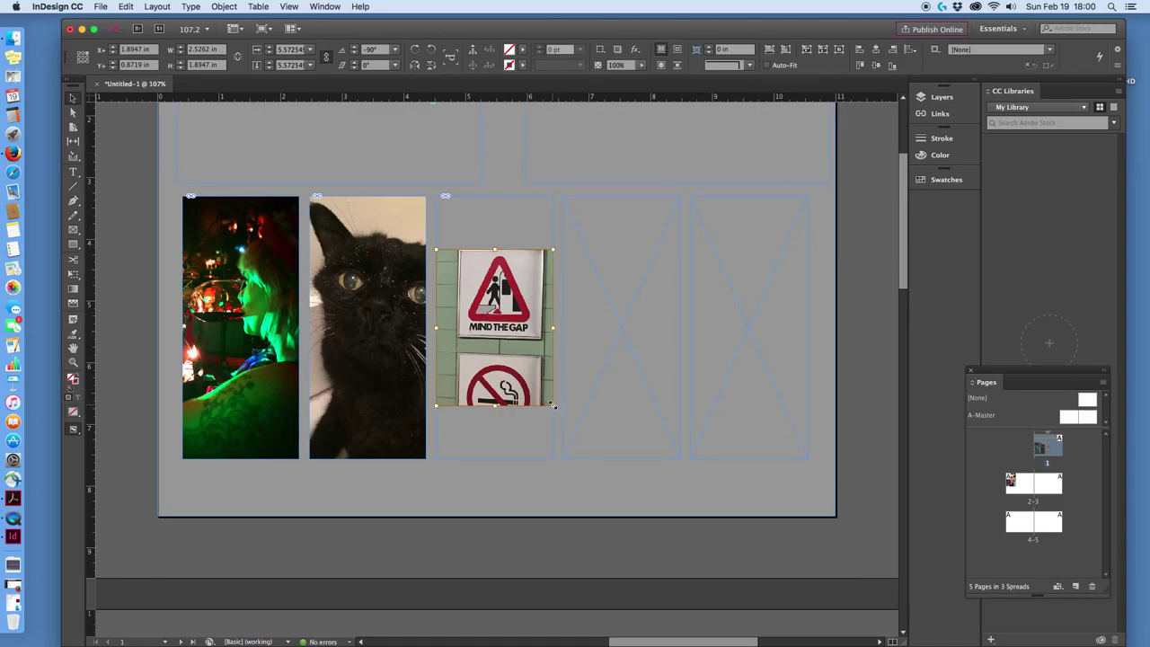
{"action": "left_click_drag", "start_coordinate": [552, 405], "coordinate": [606, 495]}
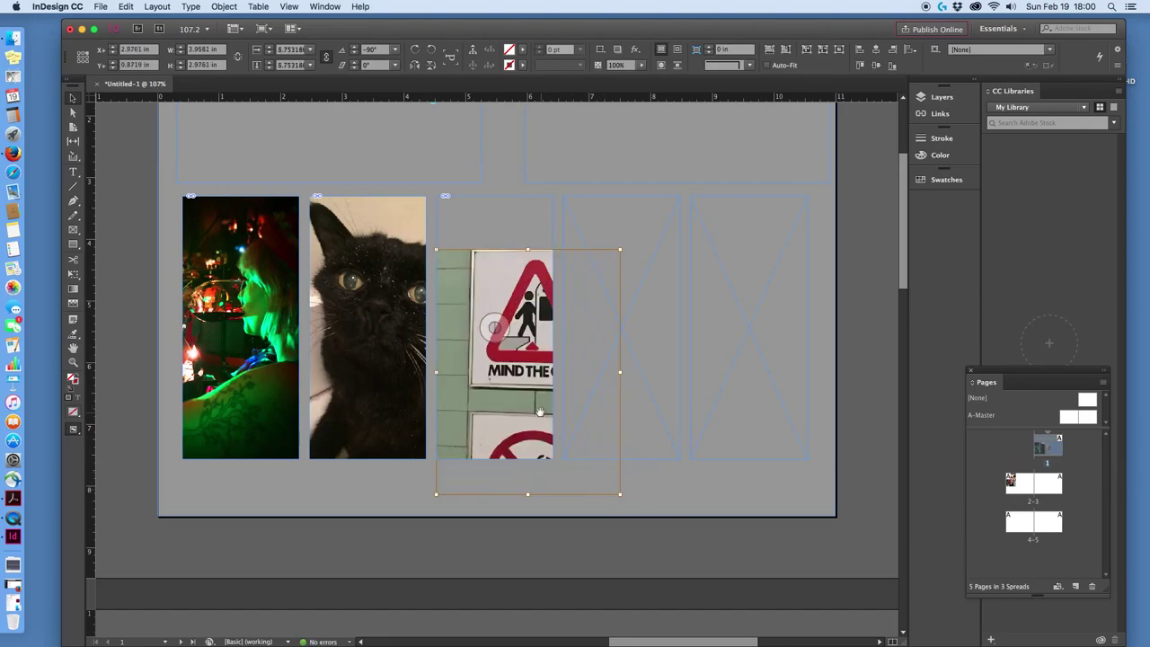
{"action": "left_click_drag", "start_coordinate": [524, 386], "coordinate": [514, 333]}
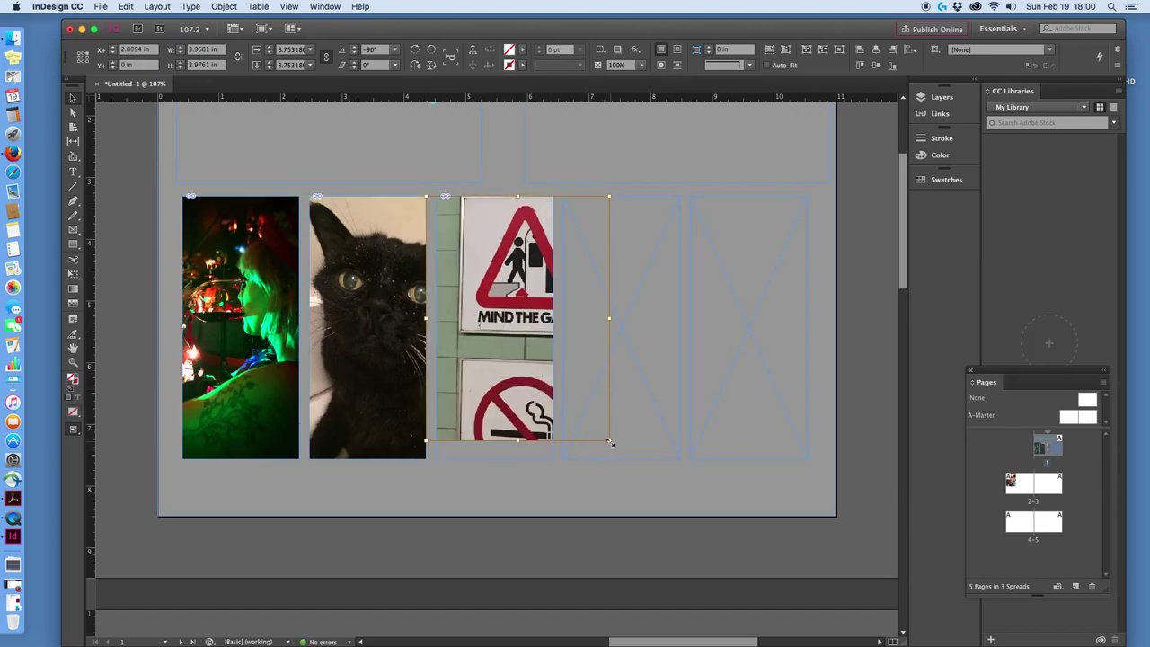
{"action": "left_click_drag", "start_coordinate": [609, 440], "coordinate": [610, 471]}
{"action": "mouse_move", "coordinate": [510, 332]}
{"action": "left_mouse_down"}
{"action": "mouse_move", "coordinate": [486, 329]}
{"action": "mouse_move", "coordinate": [507, 331]}
{"action": "left_mouse_up"}
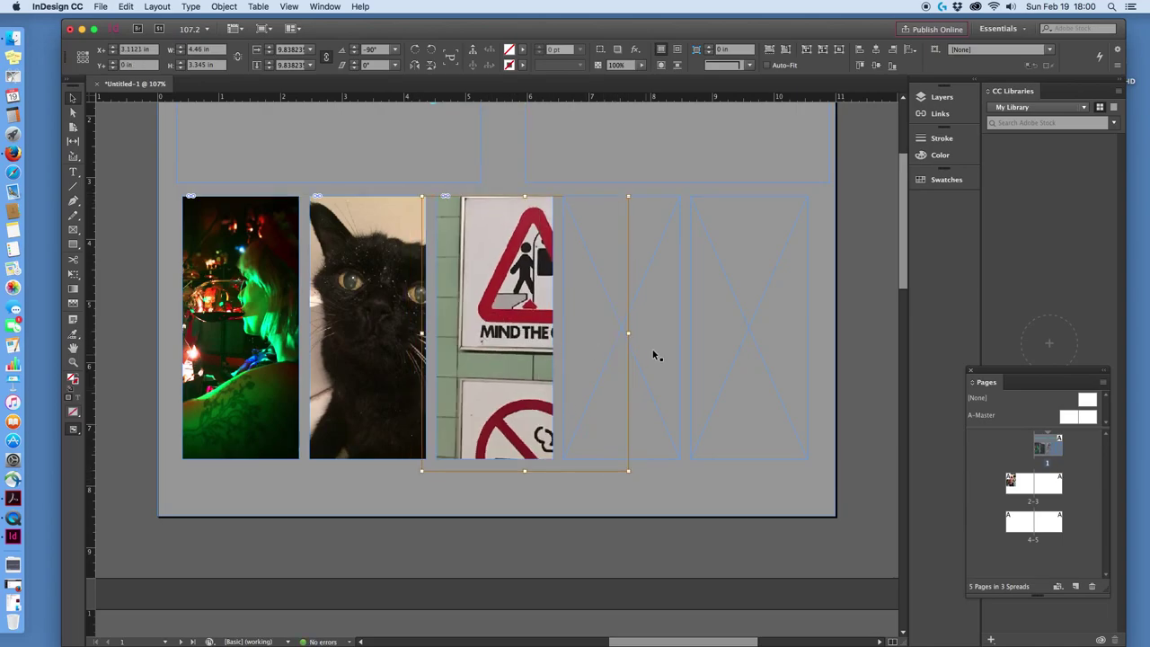
Place the bar-interior photo into the empty fourth frame on page 1.
{"action": "left_click", "coordinate": [655, 306]}
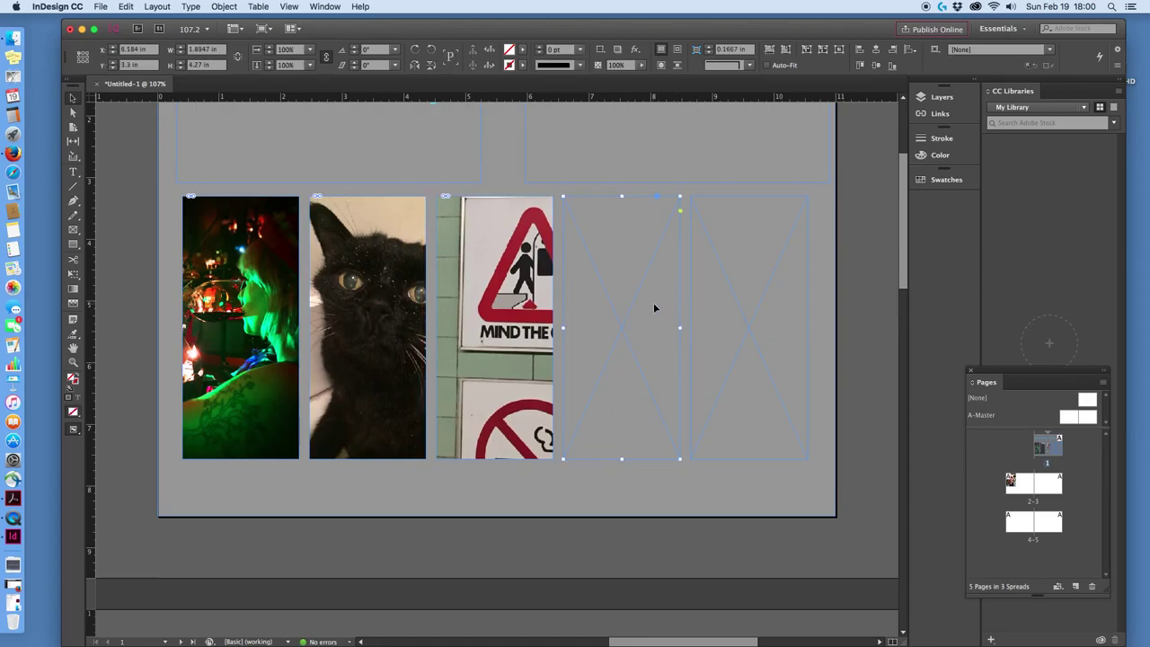
{"action": "left_click", "coordinate": [100, 6]}
{"action": "key", "text": "super+d"}
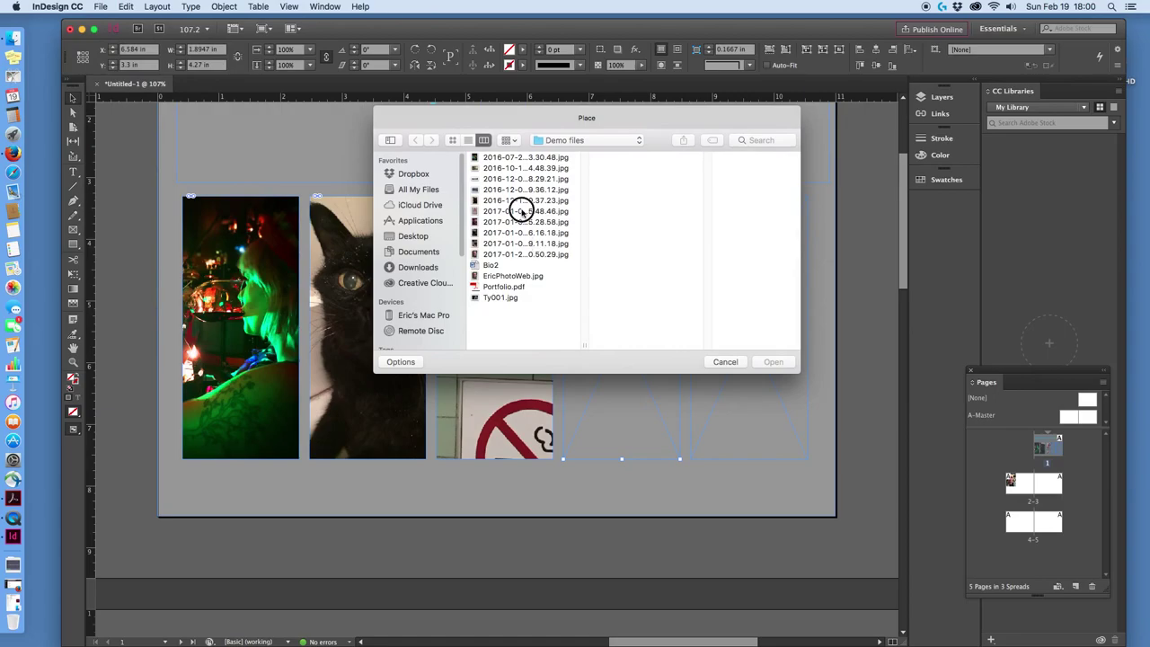
{"action": "left_click", "coordinate": [515, 211]}
{"action": "left_click", "coordinate": [519, 222]}
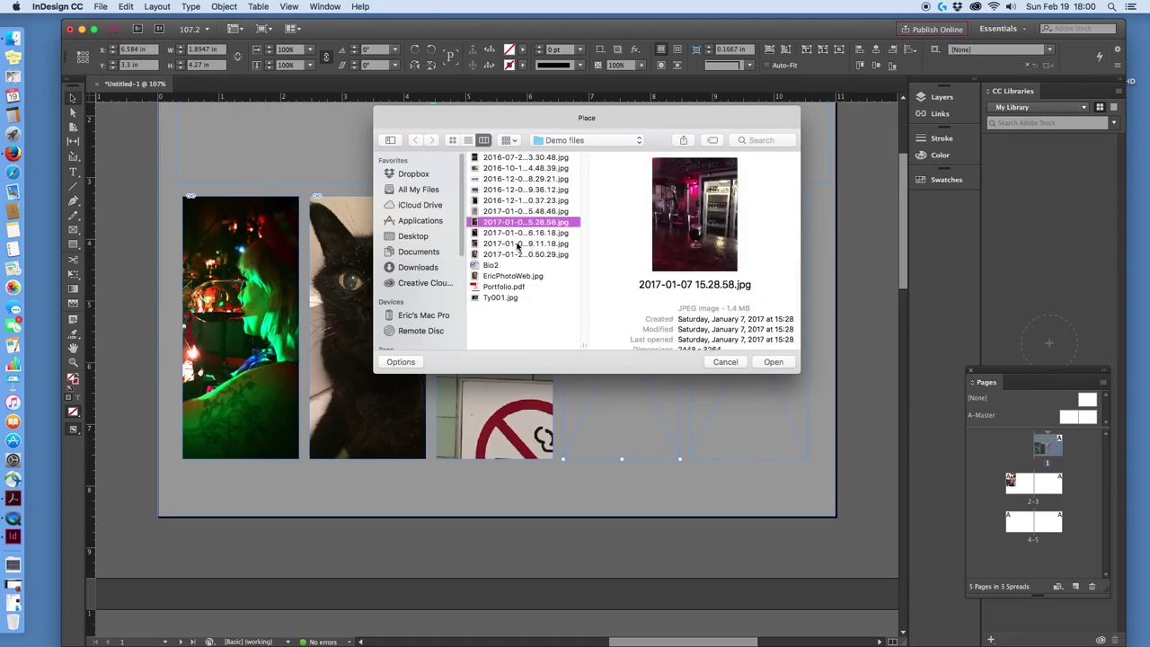
{"action": "left_click", "coordinate": [773, 363]}
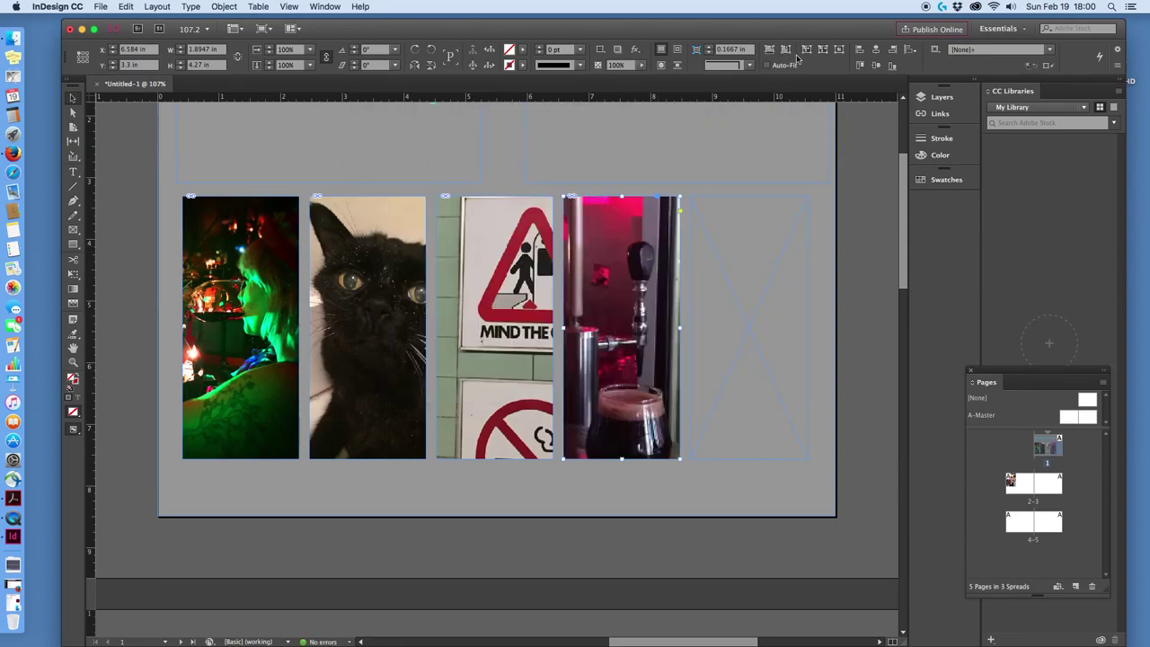
Fill the frame proportionally with the bar photo and shift it sideways to keep the glass visible.
{"action": "left_click", "coordinate": [785, 52]}
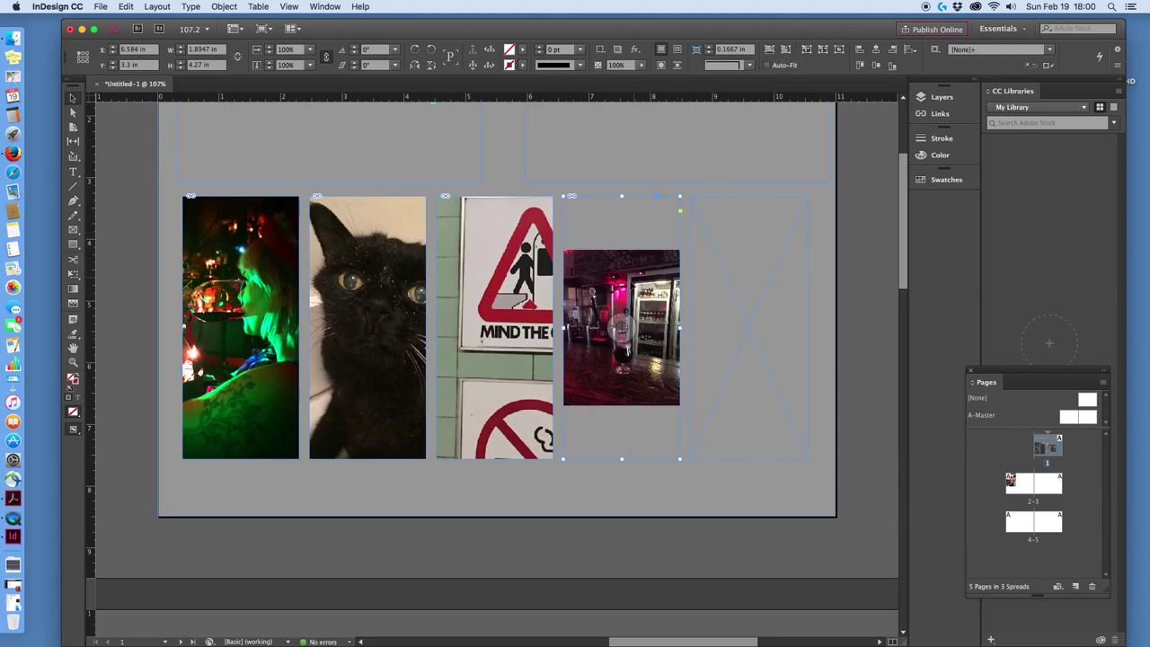
{"action": "left_click", "coordinate": [618, 323]}
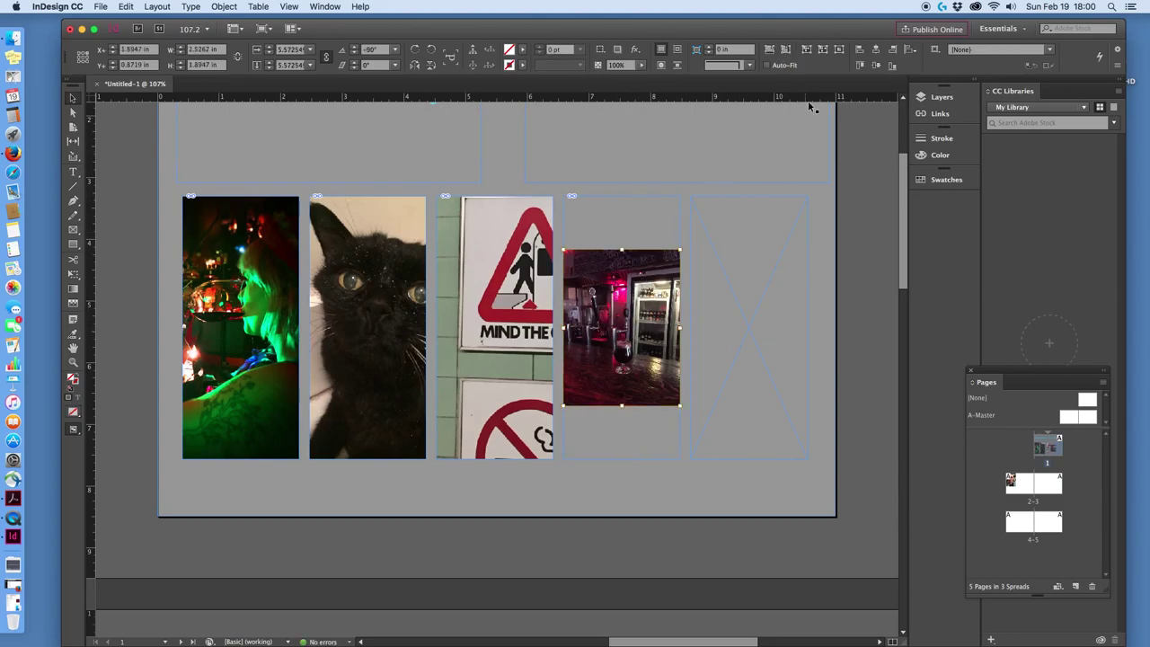
{"action": "left_click", "coordinate": [805, 51]}
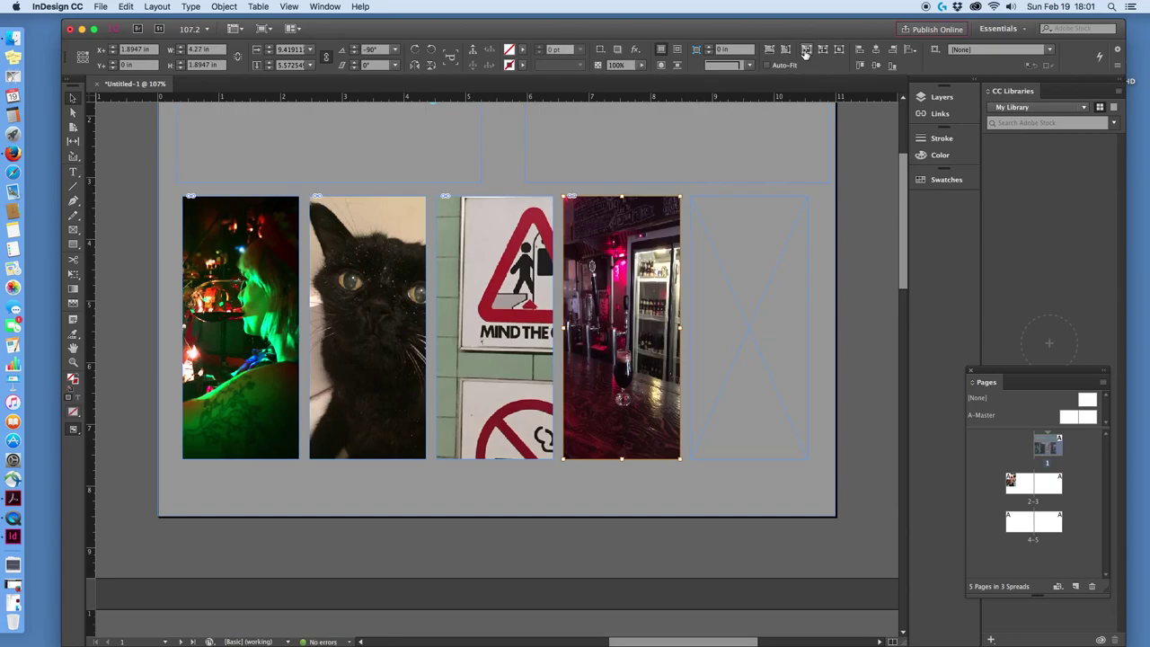
{"action": "left_click", "coordinate": [770, 49]}
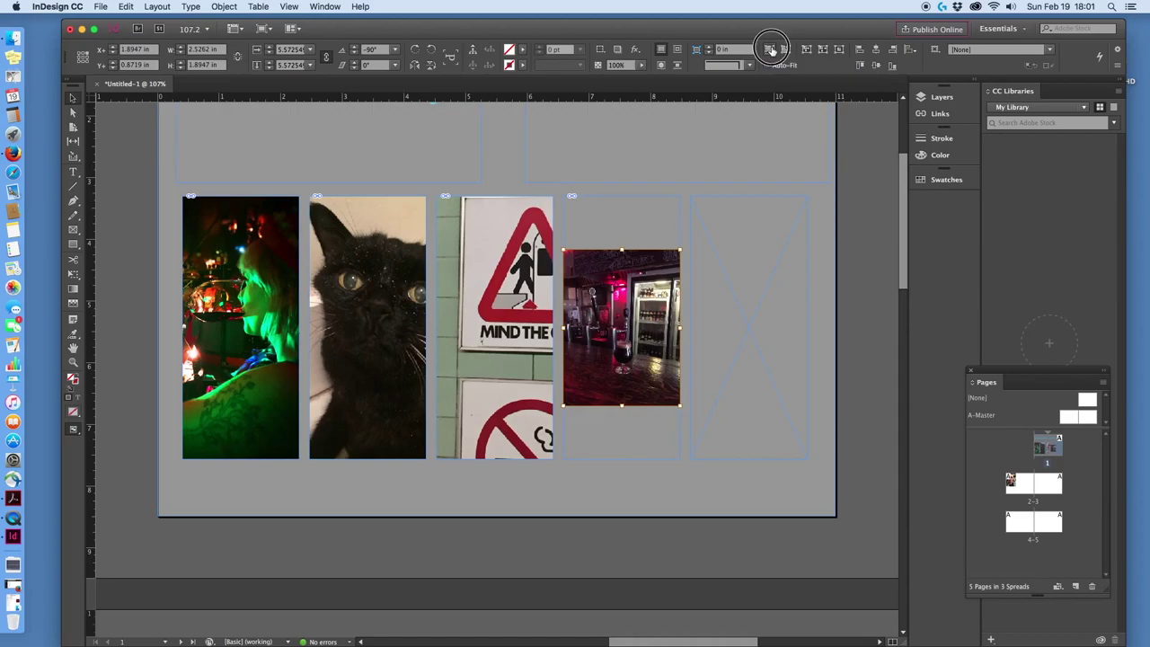
{"action": "left_click", "coordinate": [771, 50]}
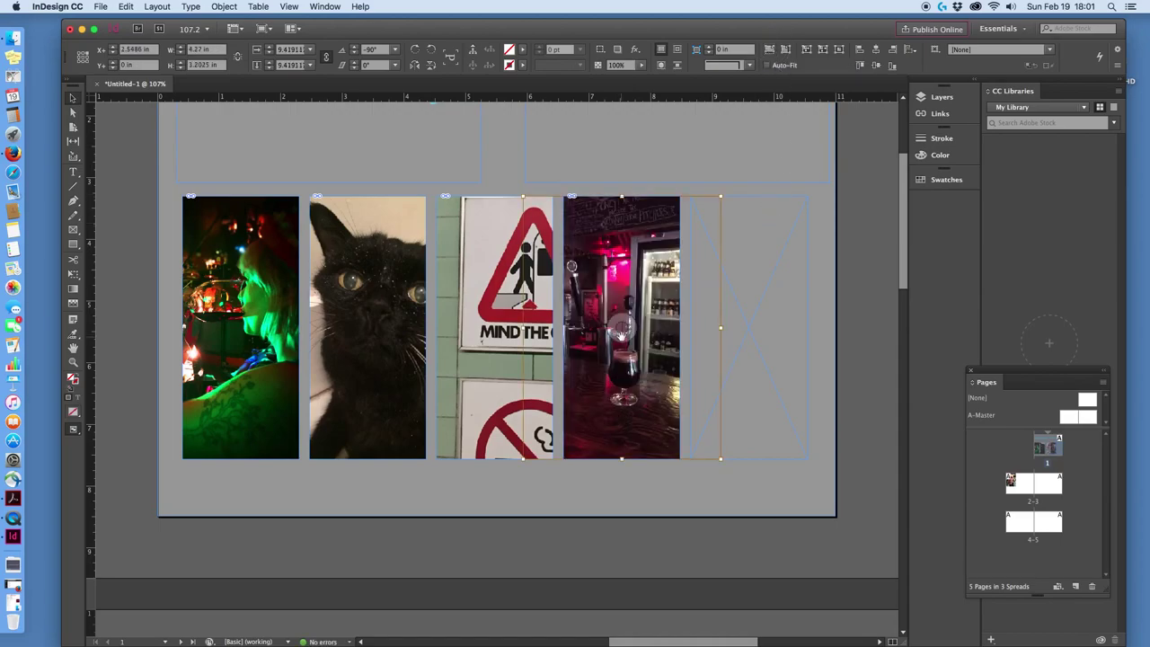
{"action": "mouse_move", "coordinate": [619, 335]}
{"action": "left_mouse_down"}
{"action": "mouse_move", "coordinate": [640, 336]}
{"action": "mouse_move", "coordinate": [629, 334]}
{"action": "left_mouse_up"}
Place Ty001.jpg, the woman's portrait, into the empty fifth frame.
{"action": "left_click", "coordinate": [758, 352]}
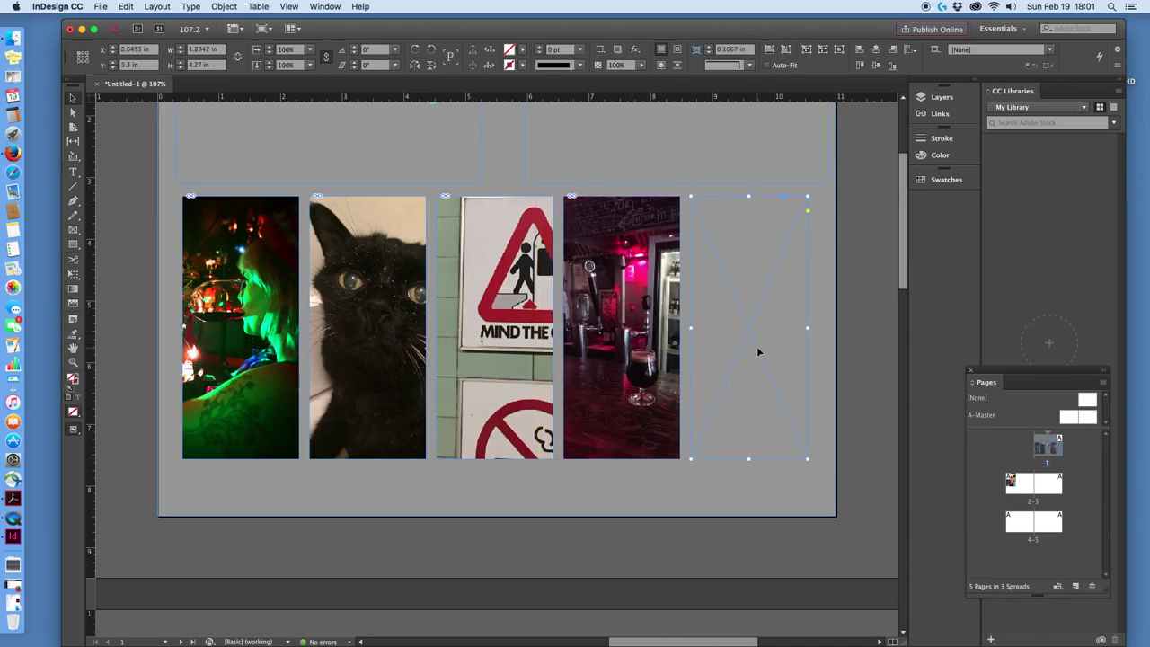
{"action": "left_click", "coordinate": [101, 6]}
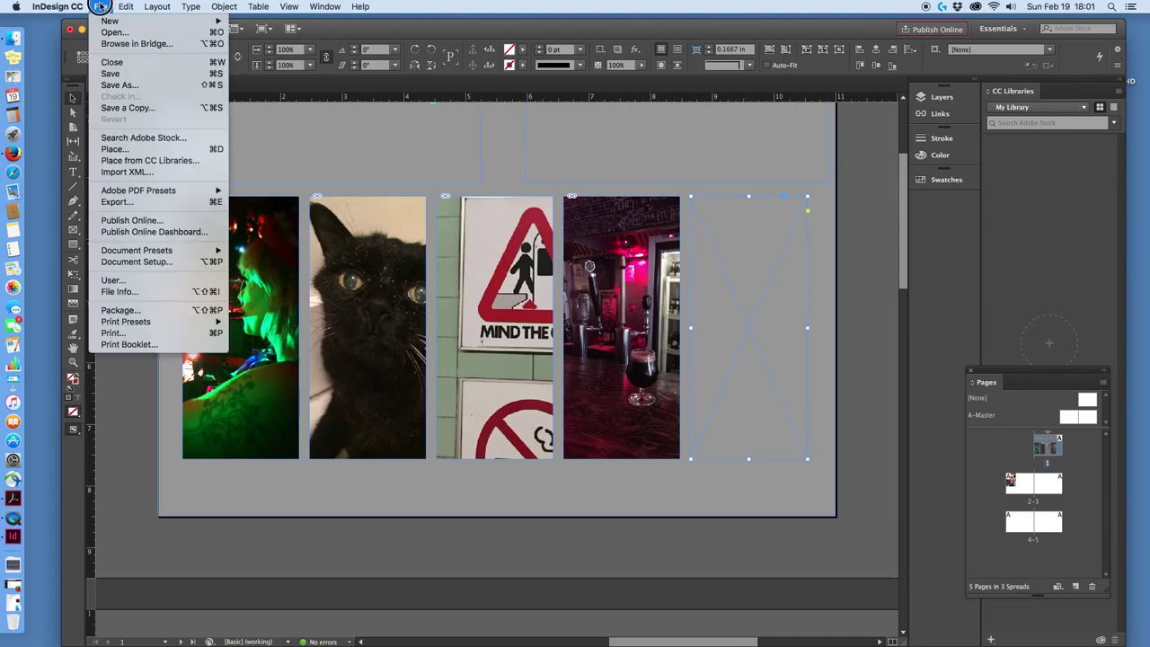
{"action": "left_click", "coordinate": [552, 218]}
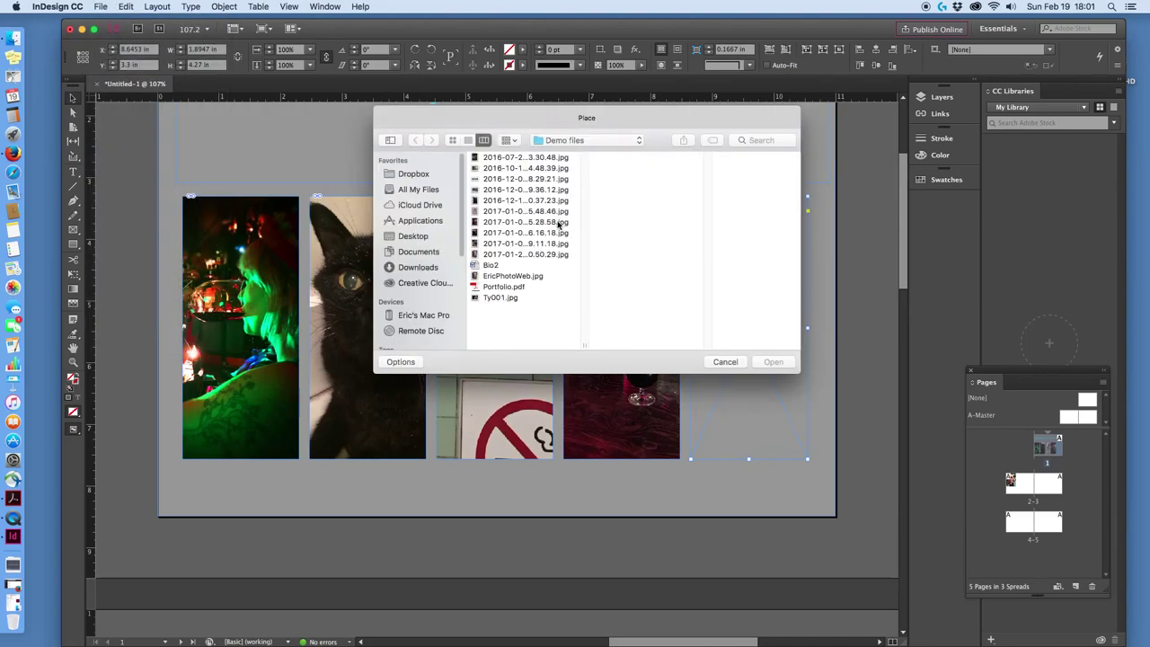
{"action": "left_click", "coordinate": [524, 243]}
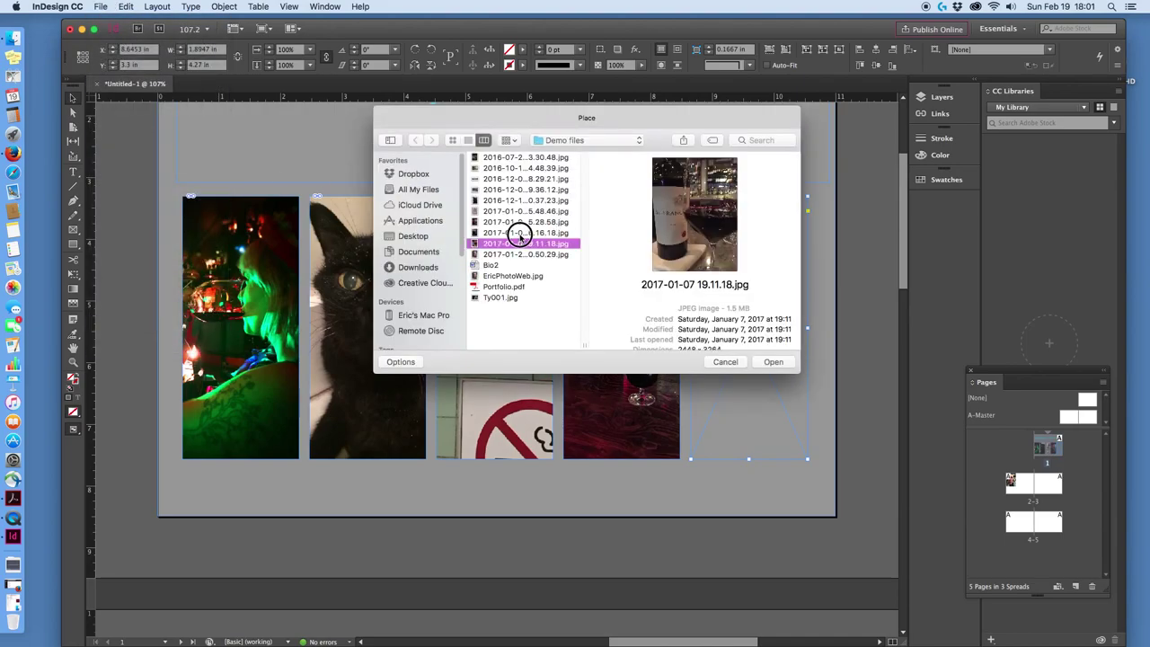
{"action": "left_click", "coordinate": [517, 232]}
{"action": "left_click", "coordinate": [525, 256]}
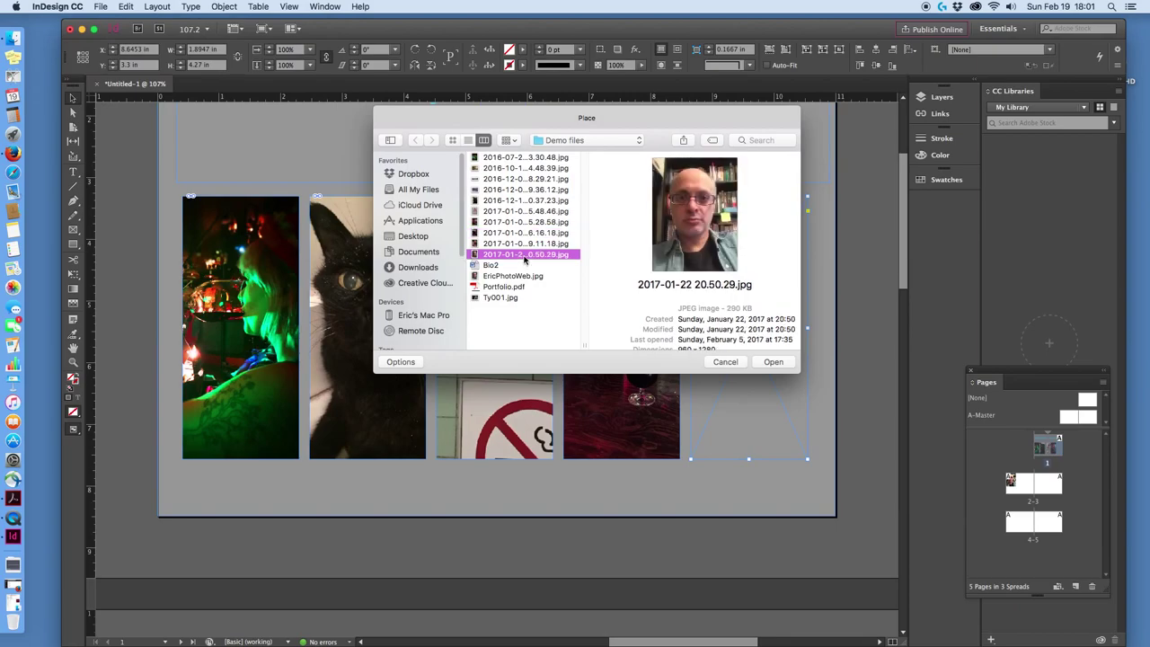
{"action": "left_click", "coordinate": [509, 299]}
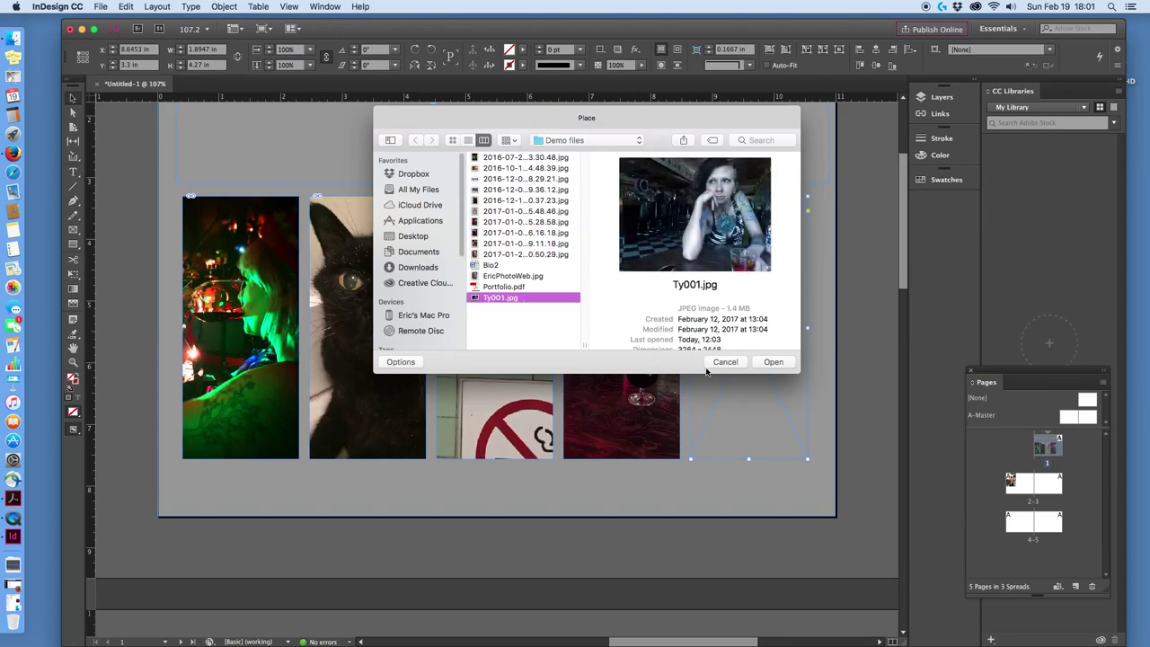
{"action": "left_click", "coordinate": [773, 362]}
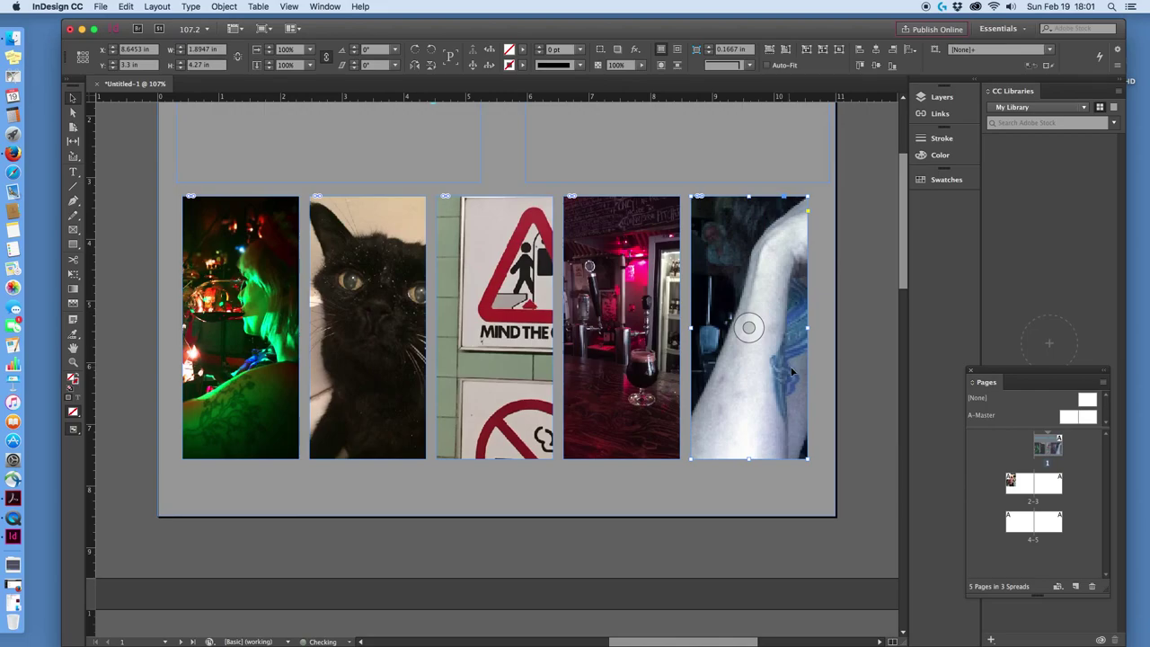
Fill the fifth frame proportionally with the portrait and nudge it slightly lower.
{"action": "left_click", "coordinate": [770, 48]}
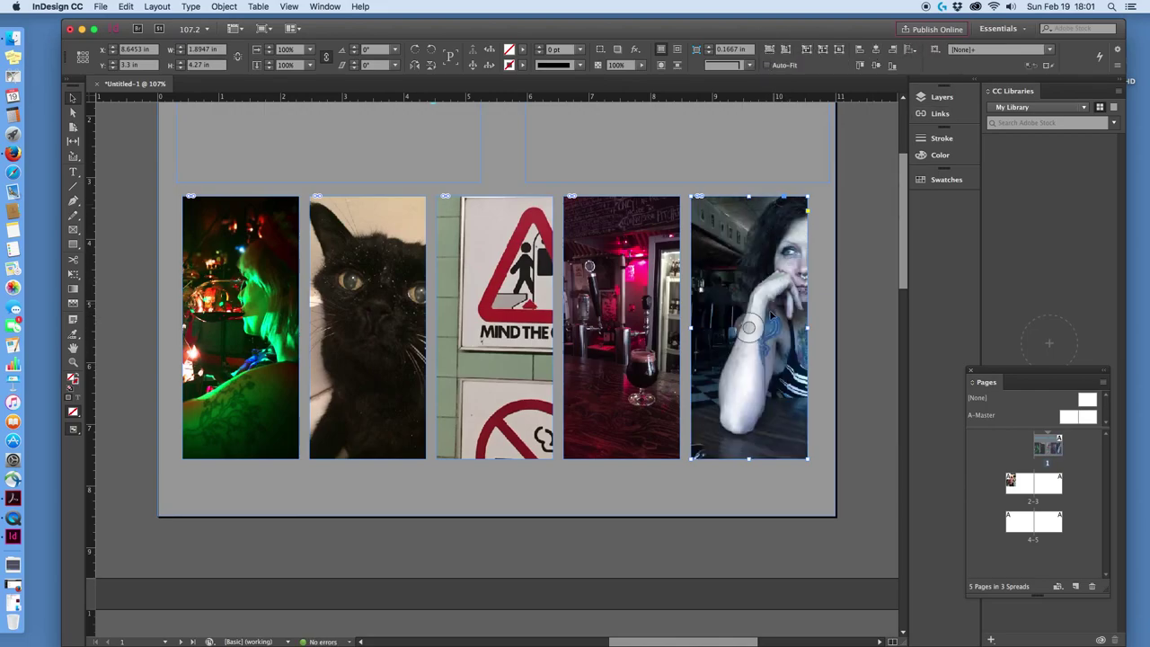
{"action": "left_click_drag", "start_coordinate": [751, 327], "coordinate": [750, 330]}
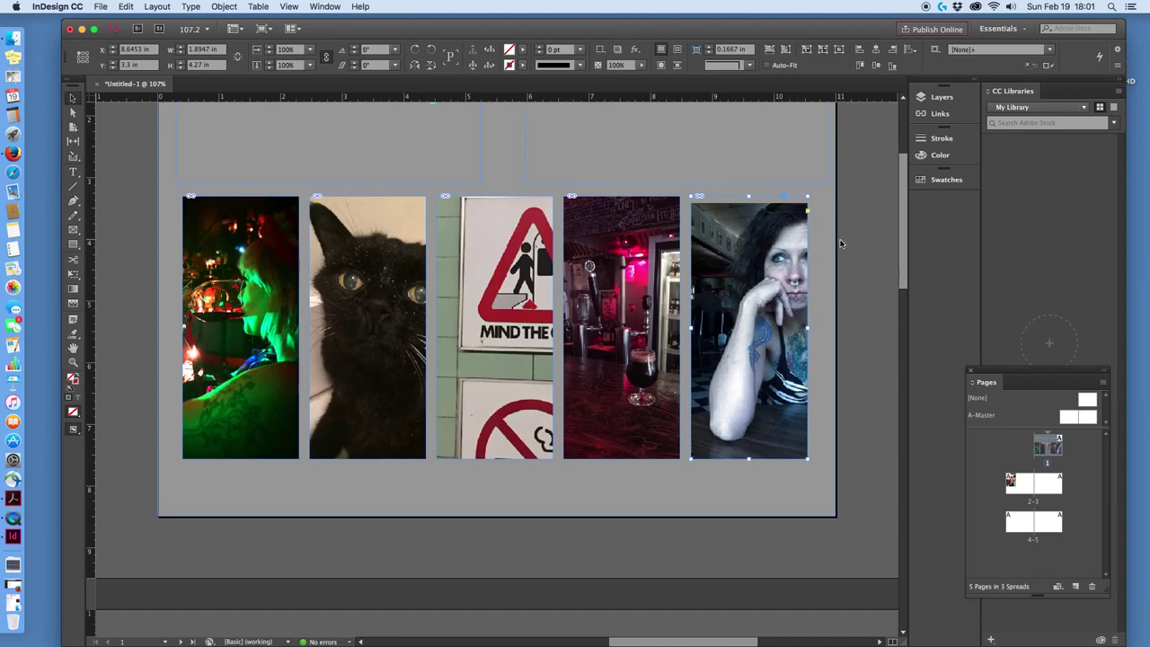
{"action": "left_click", "coordinate": [674, 477]}
Deselect the background frame and scroll down past the finished cover to blank page 3.
{"action": "scroll", "coordinate": [667, 302], "scroll_direction": "down", "scroll_amount": 1}
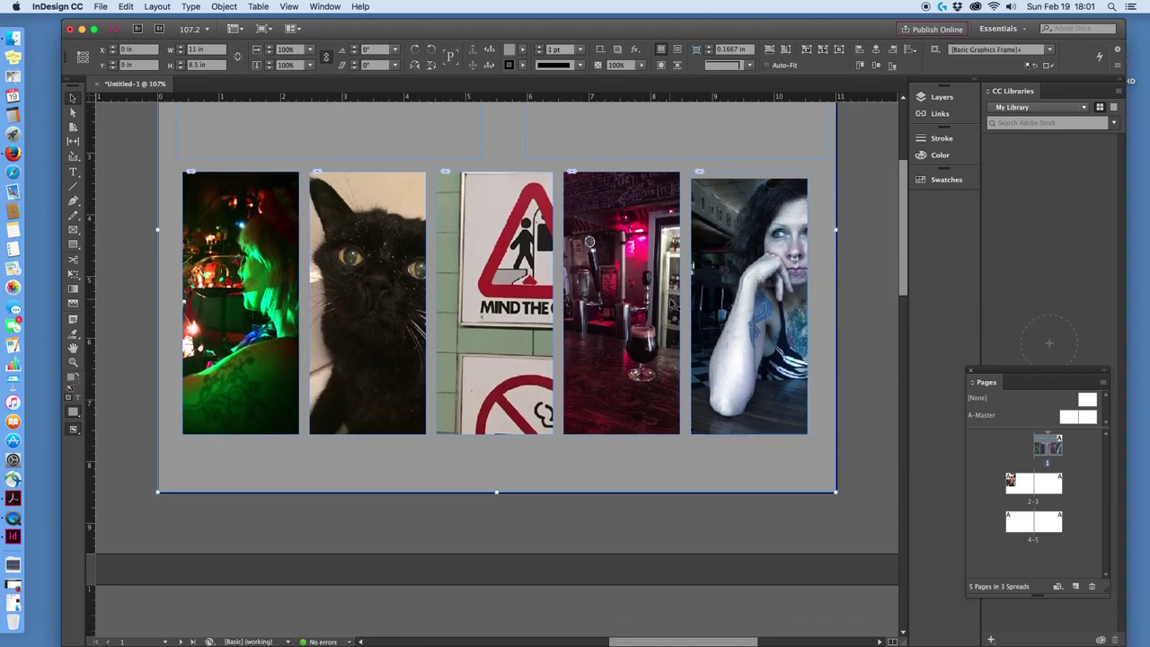
{"action": "scroll", "coordinate": [692, 300], "scroll_direction": "up", "scroll_amount": 5}
{"action": "scroll", "coordinate": [691, 299], "scroll_direction": "down", "scroll_amount": 1}
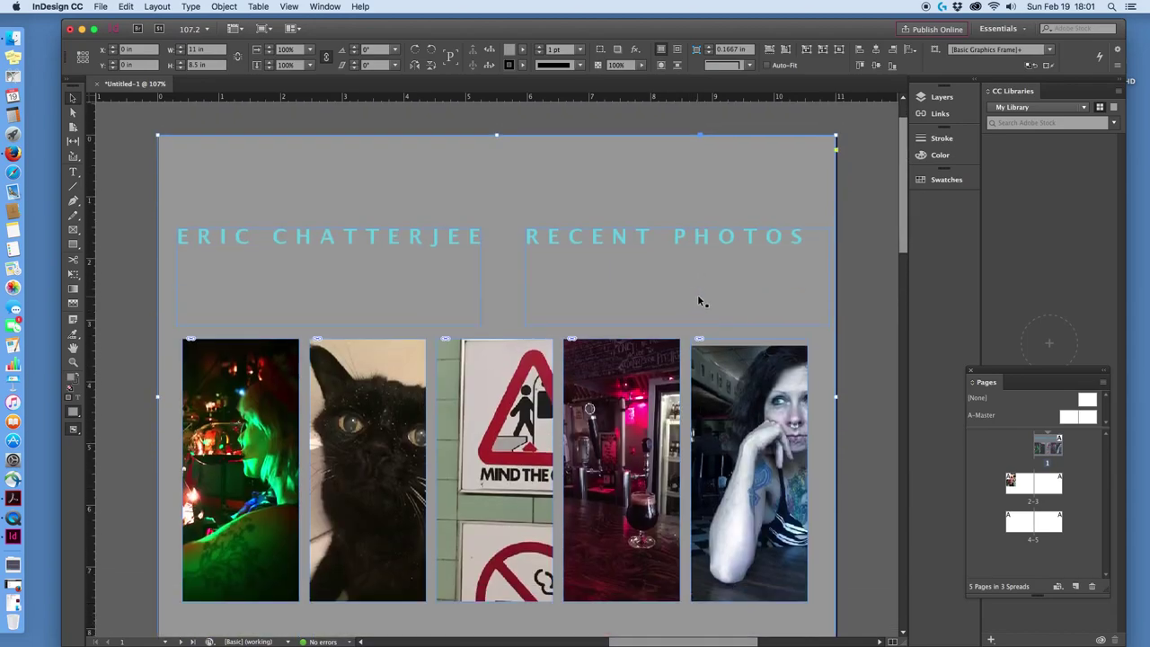
{"action": "left_click", "coordinate": [860, 380]}
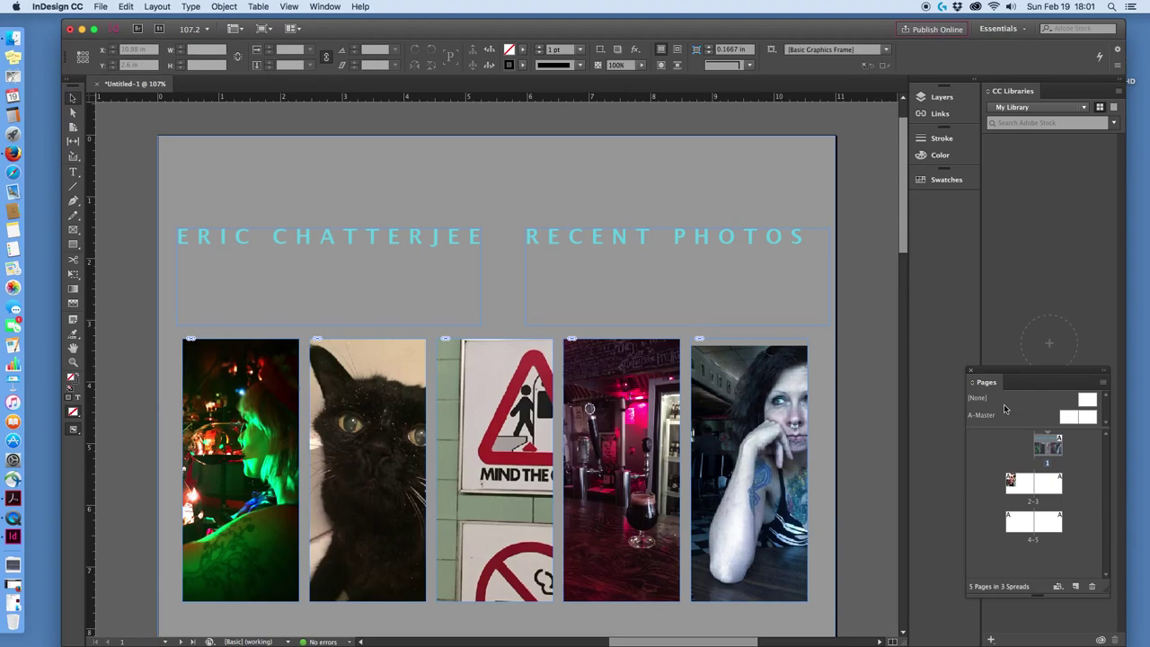
{"action": "scroll", "coordinate": [843, 366], "scroll_direction": "down", "scroll_amount": 7}
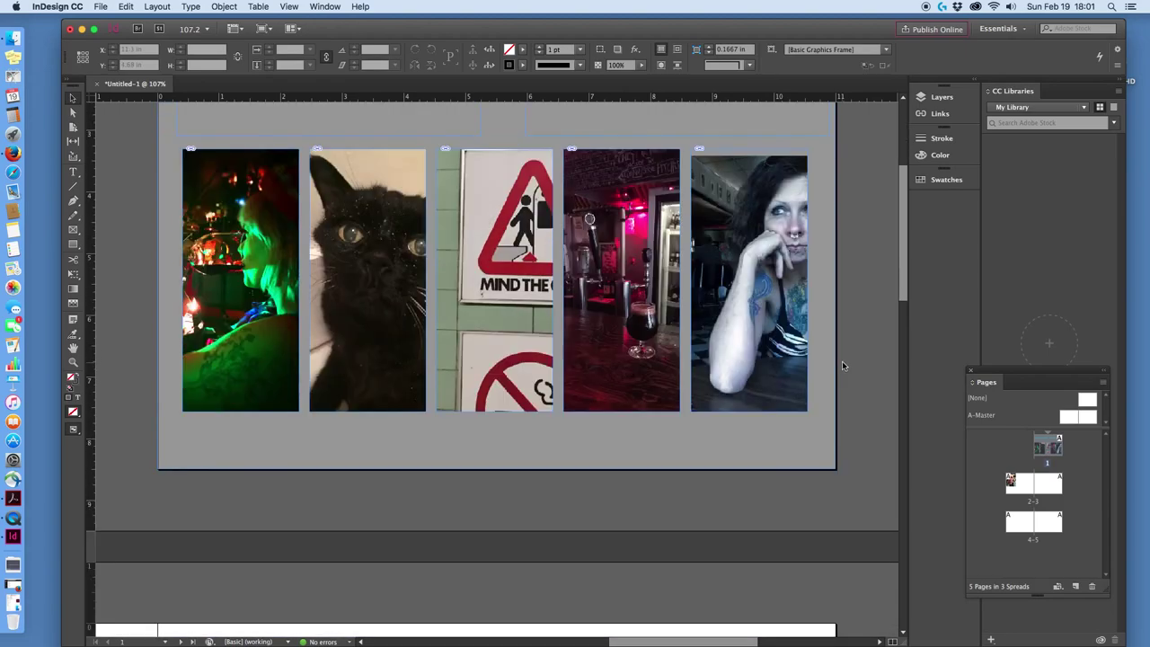
{"action": "scroll", "coordinate": [842, 360], "scroll_direction": "down", "scroll_amount": 9}
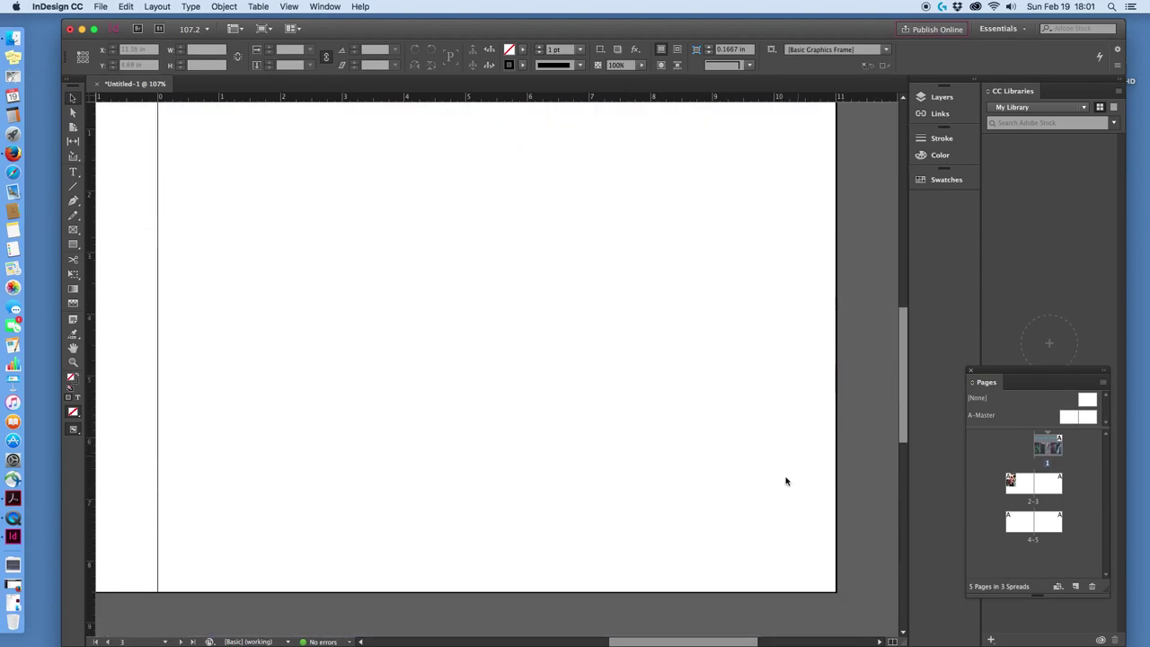
Draw a large text frame with the Type tool to the right of the portrait on page 2.
{"action": "left_click_drag", "start_coordinate": [701, 637], "coordinate": [577, 631]}
{"action": "scroll", "coordinate": [650, 521], "scroll_direction": "up", "scroll_amount": 1}
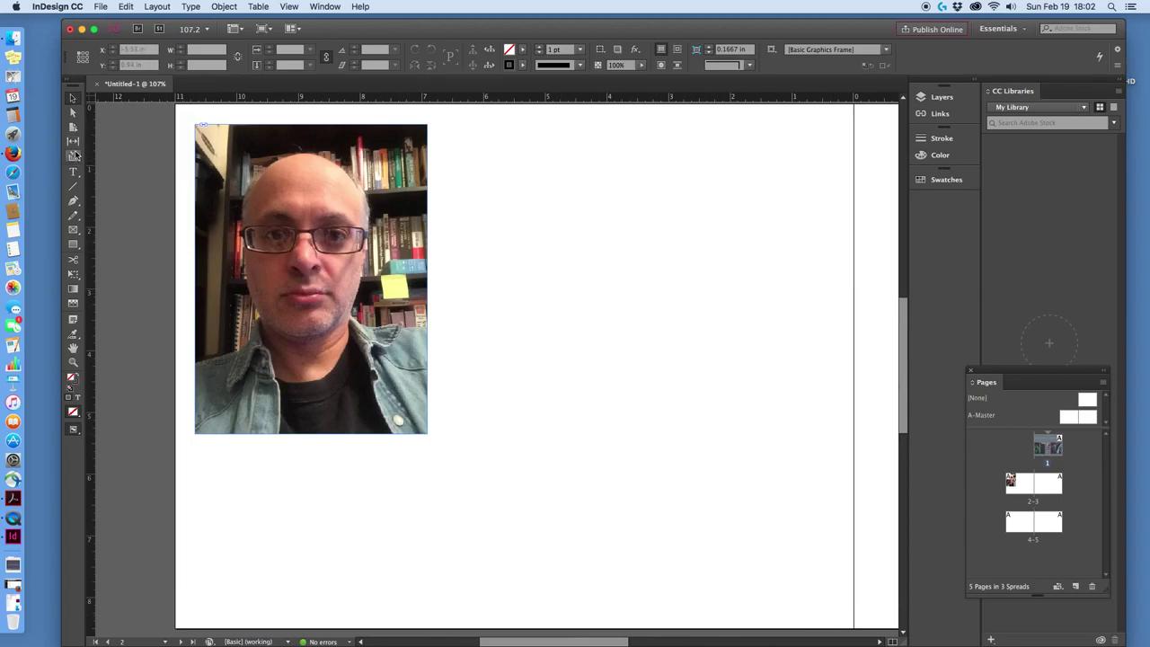
{"action": "left_click", "coordinate": [73, 174]}
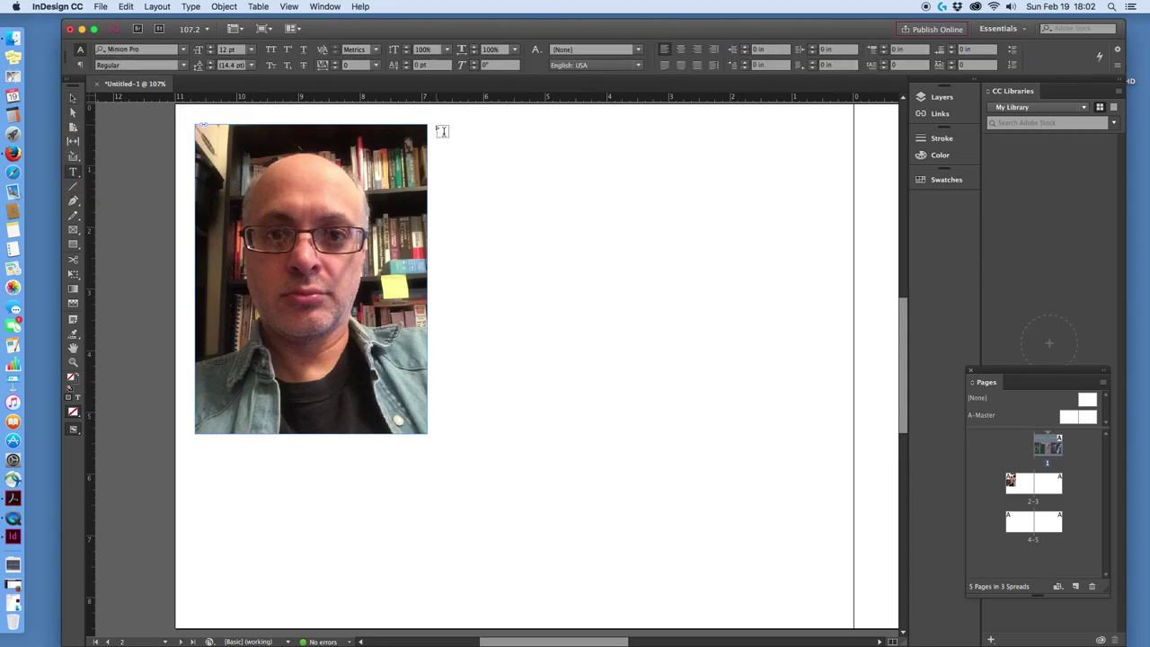
{"action": "left_click_drag", "start_coordinate": [441, 132], "coordinate": [840, 615]}
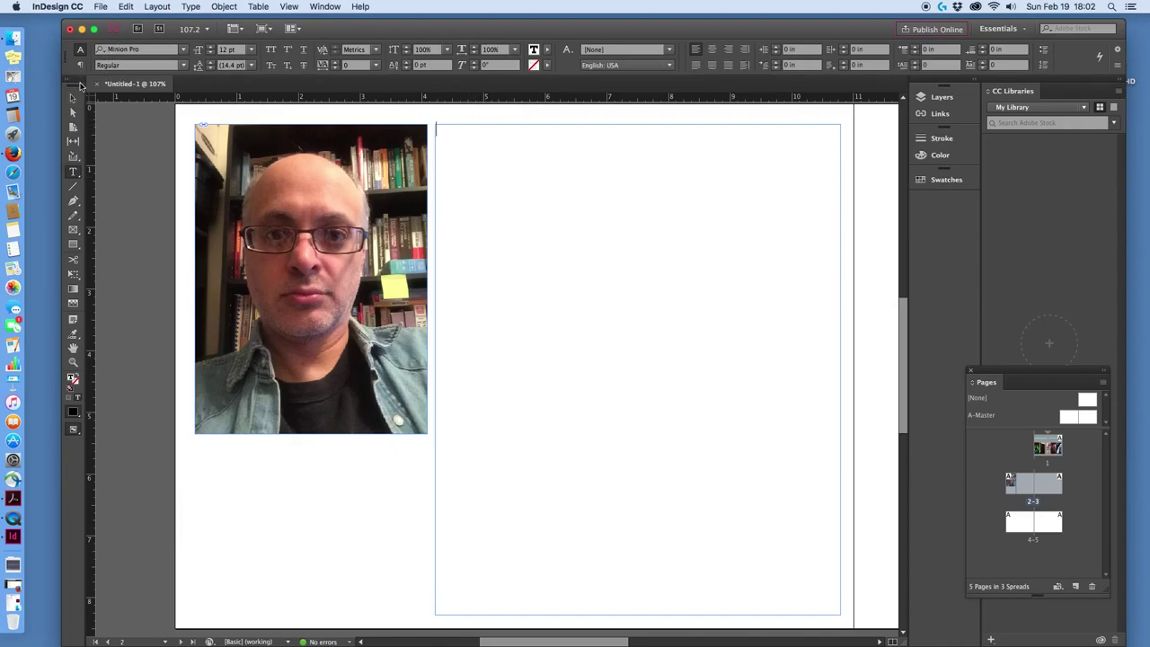
Place Bio2.doc into the text frame beside the portrait and close the Missing Fonts warning.
{"action": "left_click", "coordinate": [72, 97]}
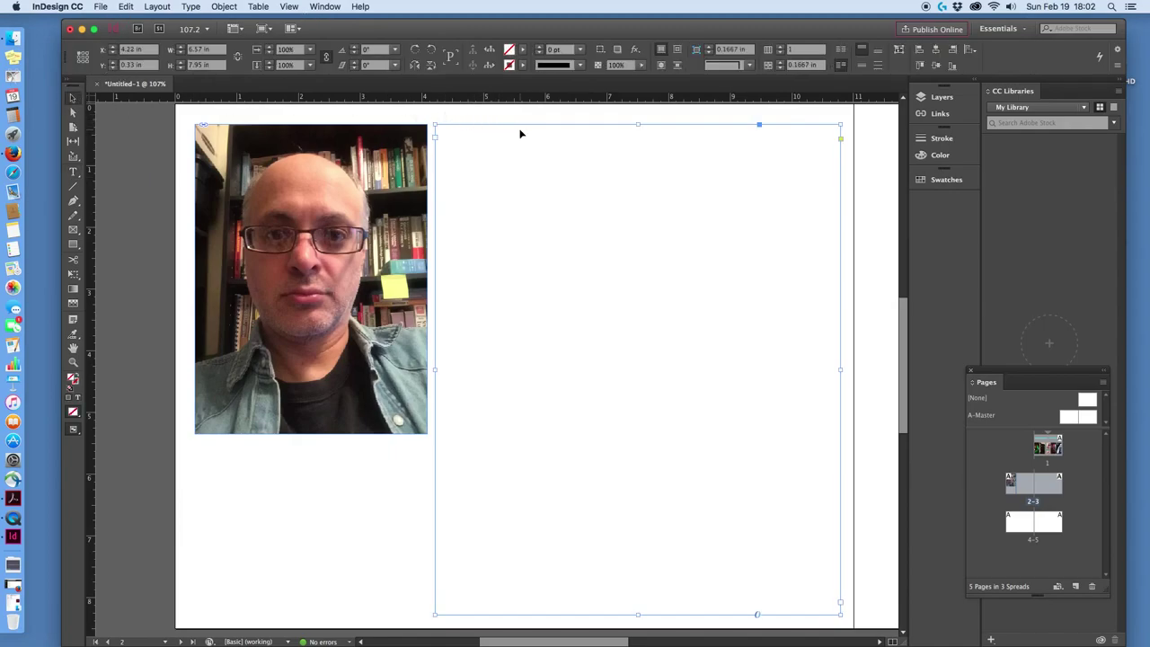
{"action": "left_click", "coordinate": [99, 6]}
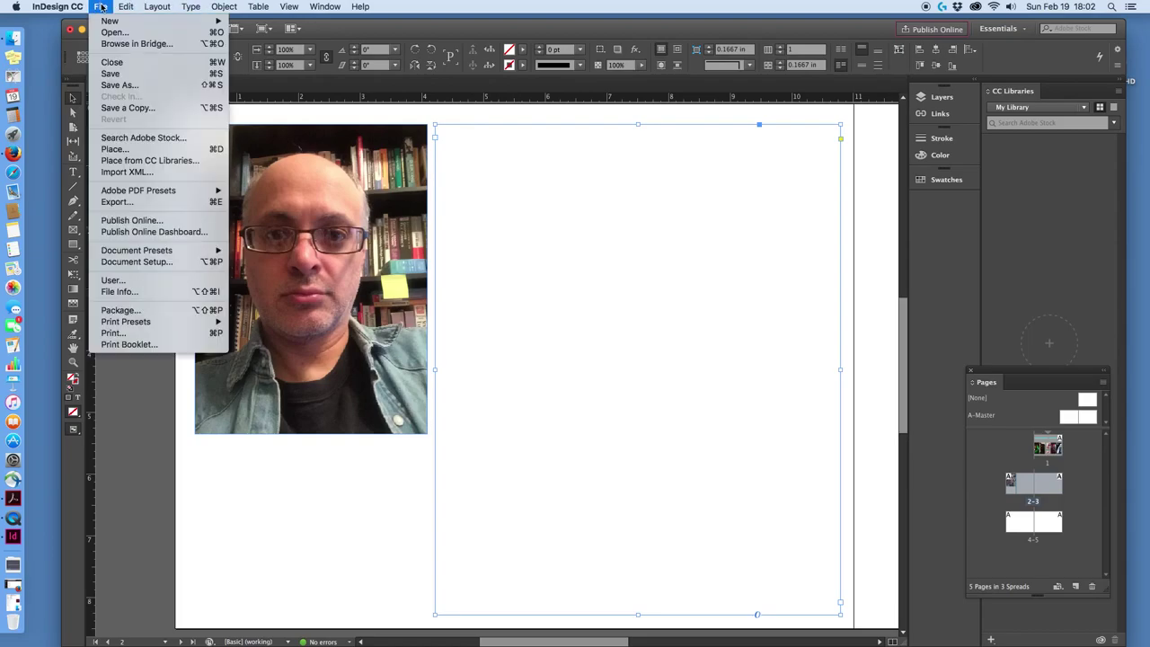
{"action": "left_click", "coordinate": [114, 150]}
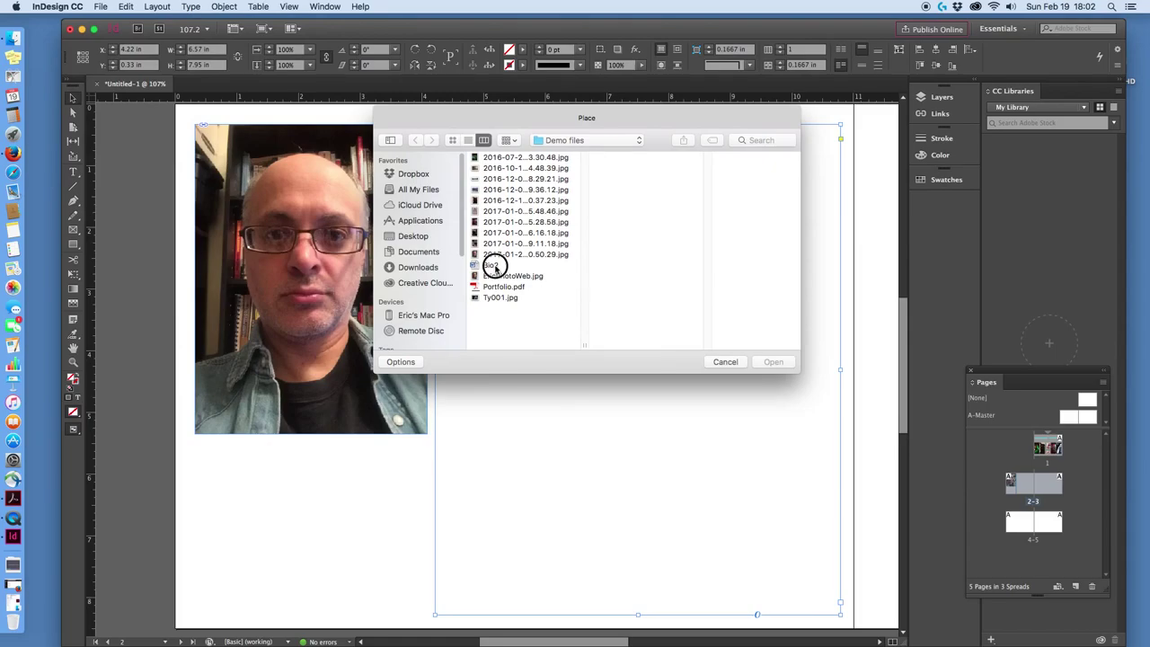
{"action": "left_click", "coordinate": [493, 265]}
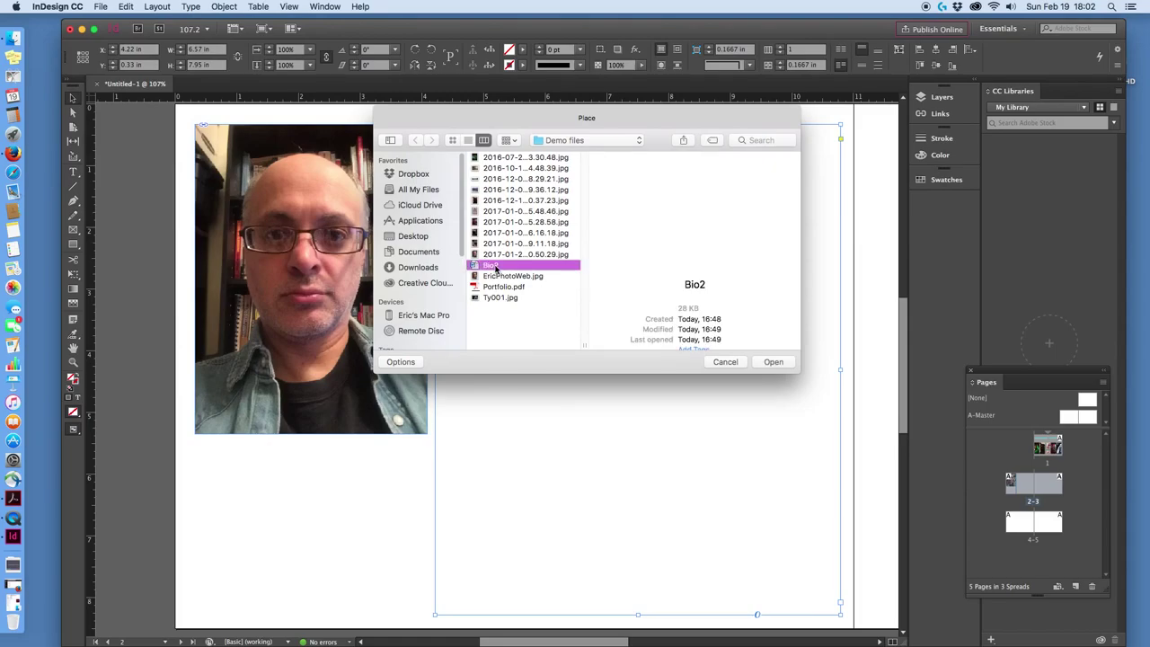
{"action": "left_click", "coordinate": [773, 362]}
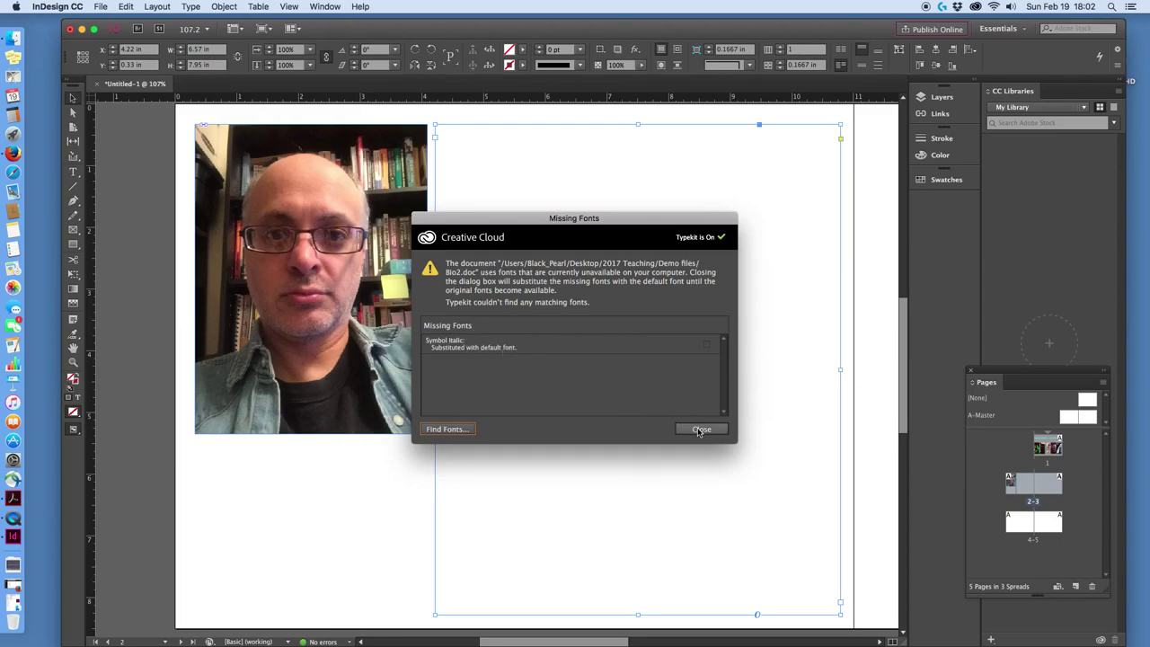
{"action": "left_click", "coordinate": [700, 430]}
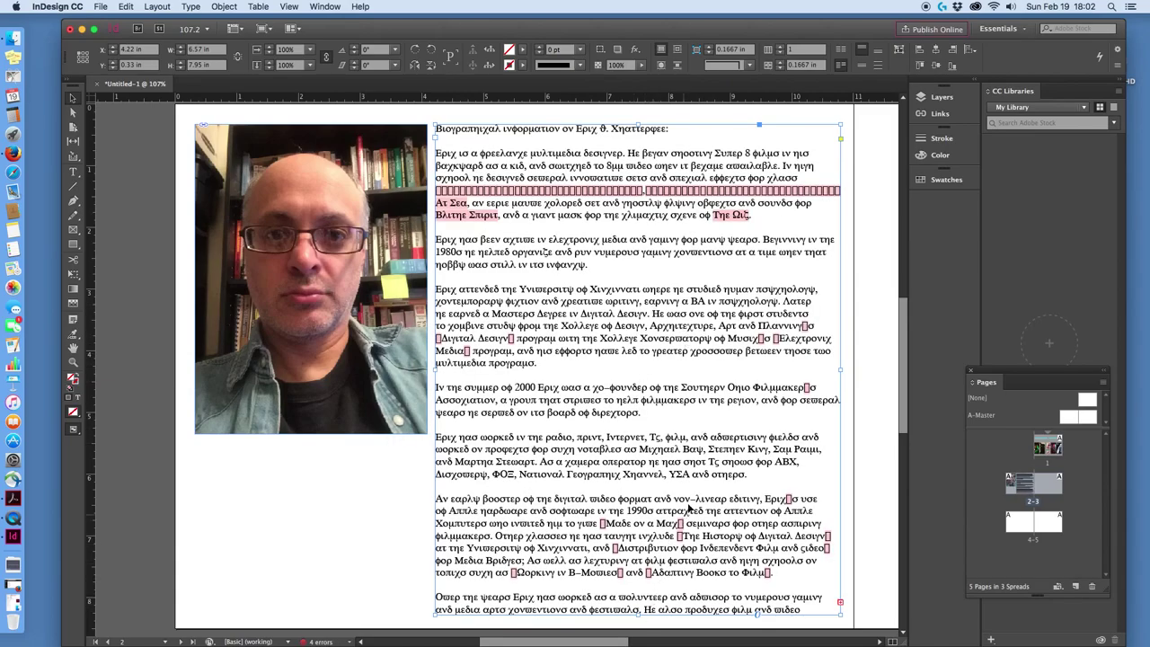
{"action": "scroll", "coordinate": [714, 437], "scroll_direction": "up", "scroll_amount": 1}
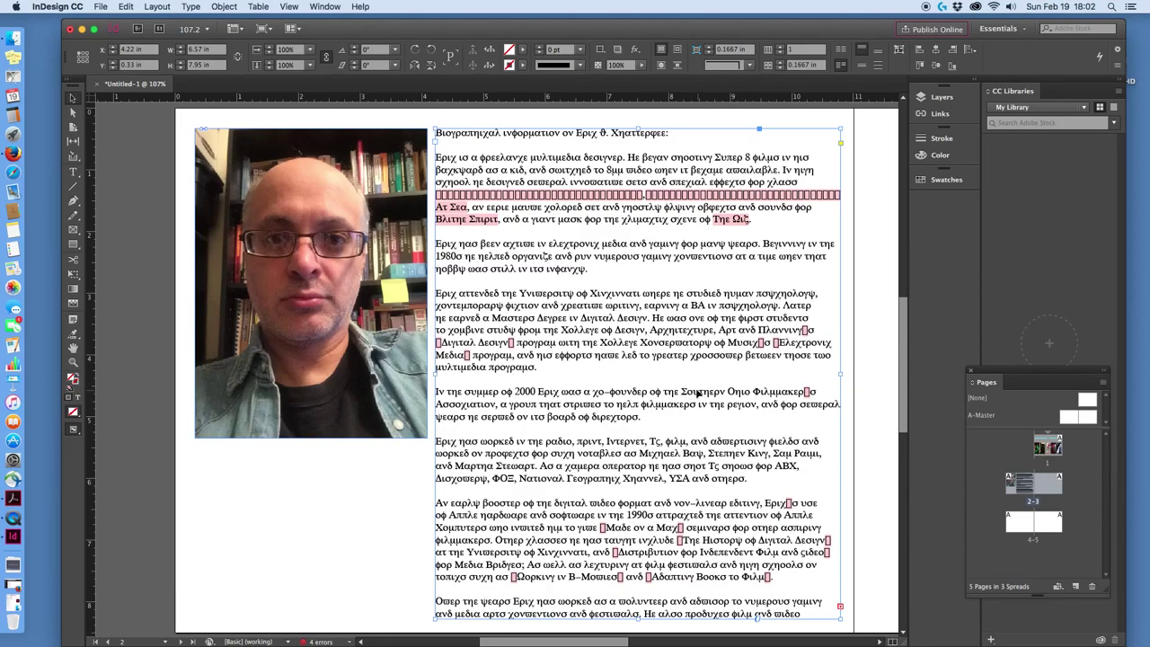
{"action": "scroll", "coordinate": [688, 369], "scroll_direction": "down", "scroll_amount": 5}
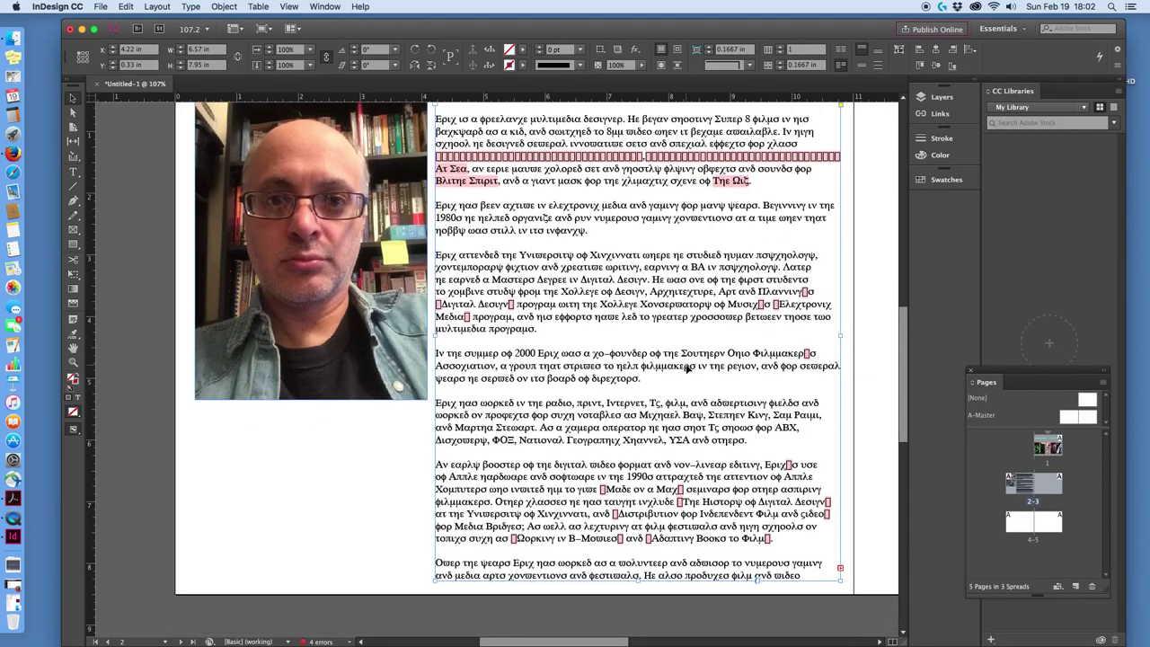
{"action": "scroll", "coordinate": [687, 369], "scroll_direction": "up", "scroll_amount": 5}
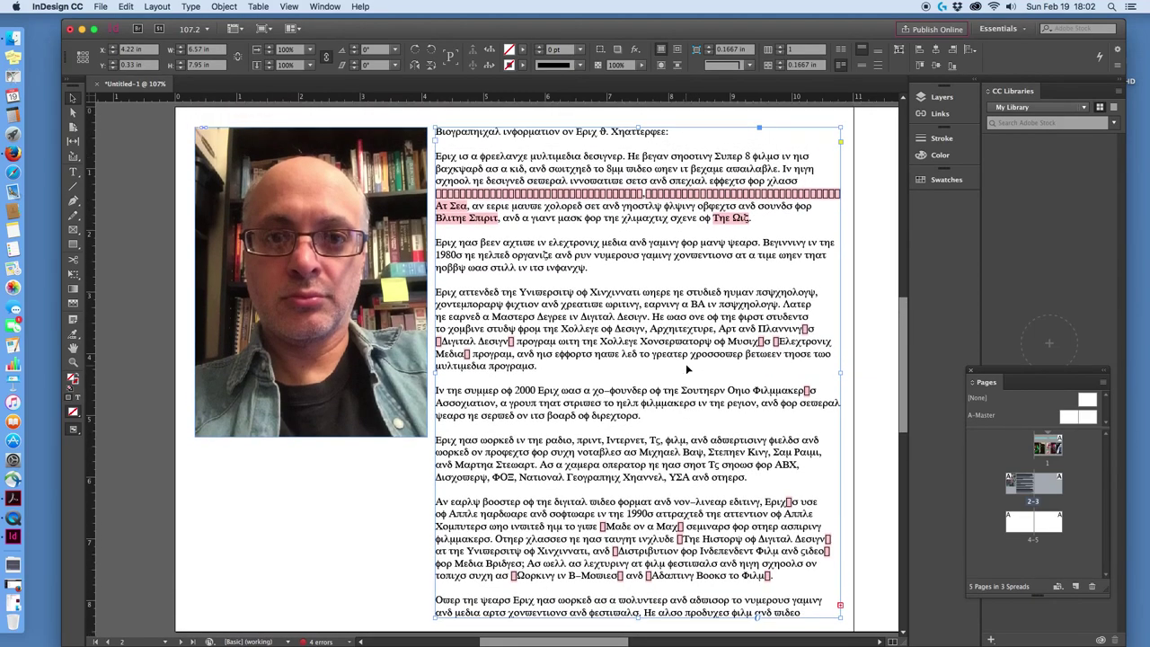
{"action": "scroll", "coordinate": [688, 361], "scroll_direction": "up", "scroll_amount": 10}
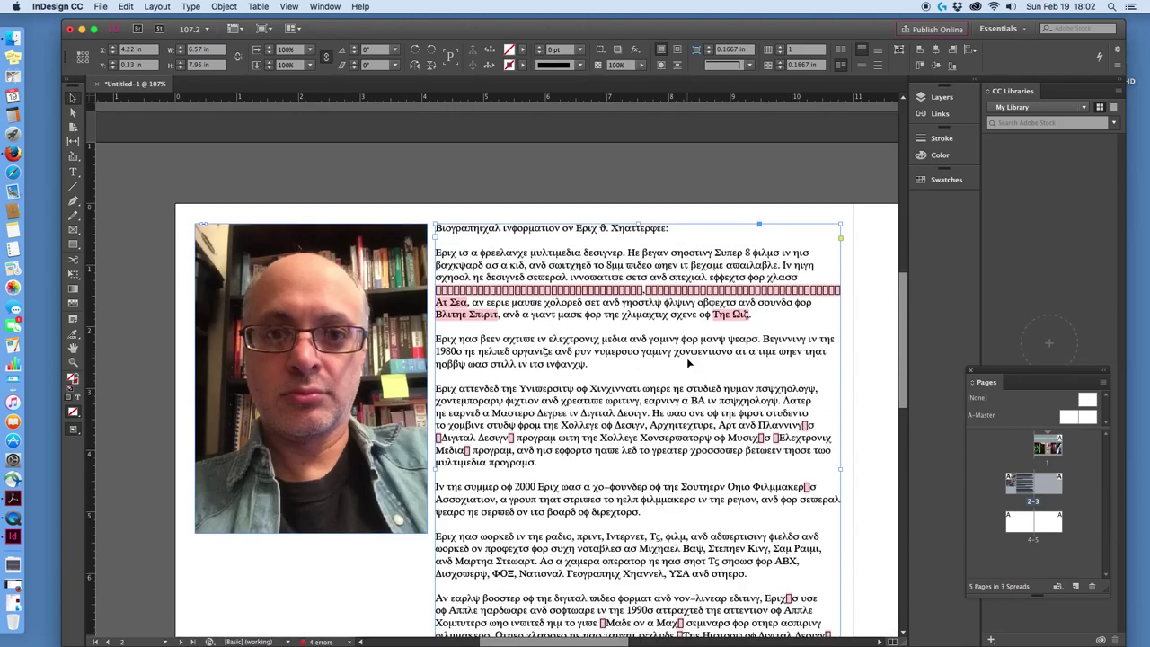
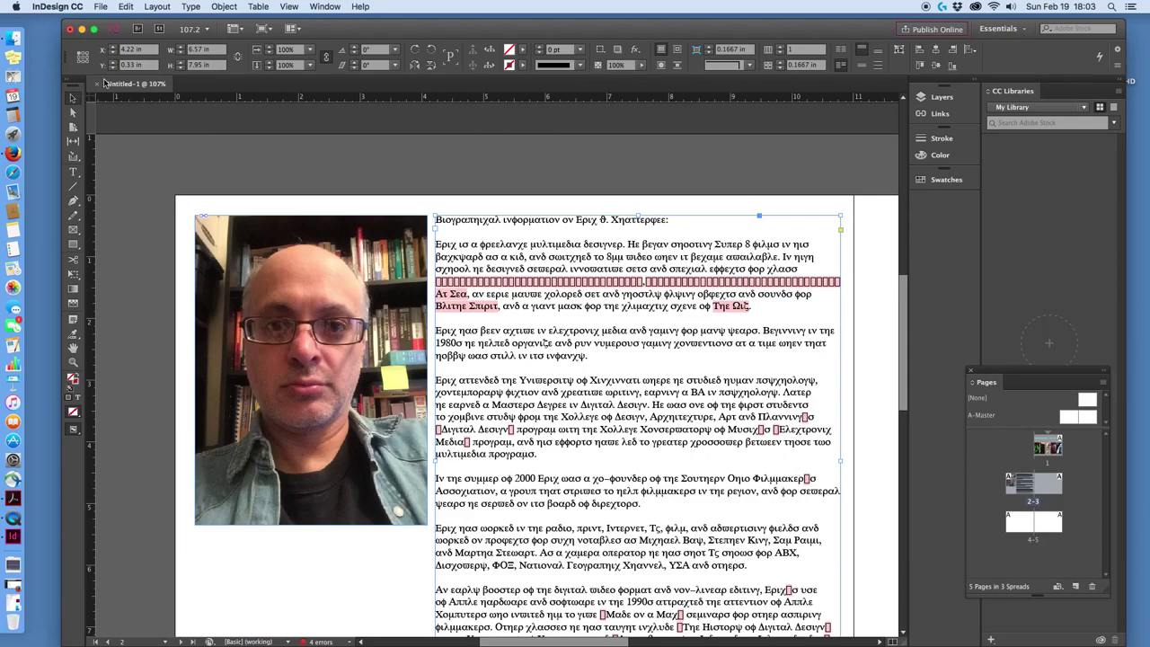
Switch the entire biography story from the Symbol font to Lucida Grande Regular.
{"action": "left_click", "coordinate": [73, 172]}
{"action": "left_click", "coordinate": [539, 281]}
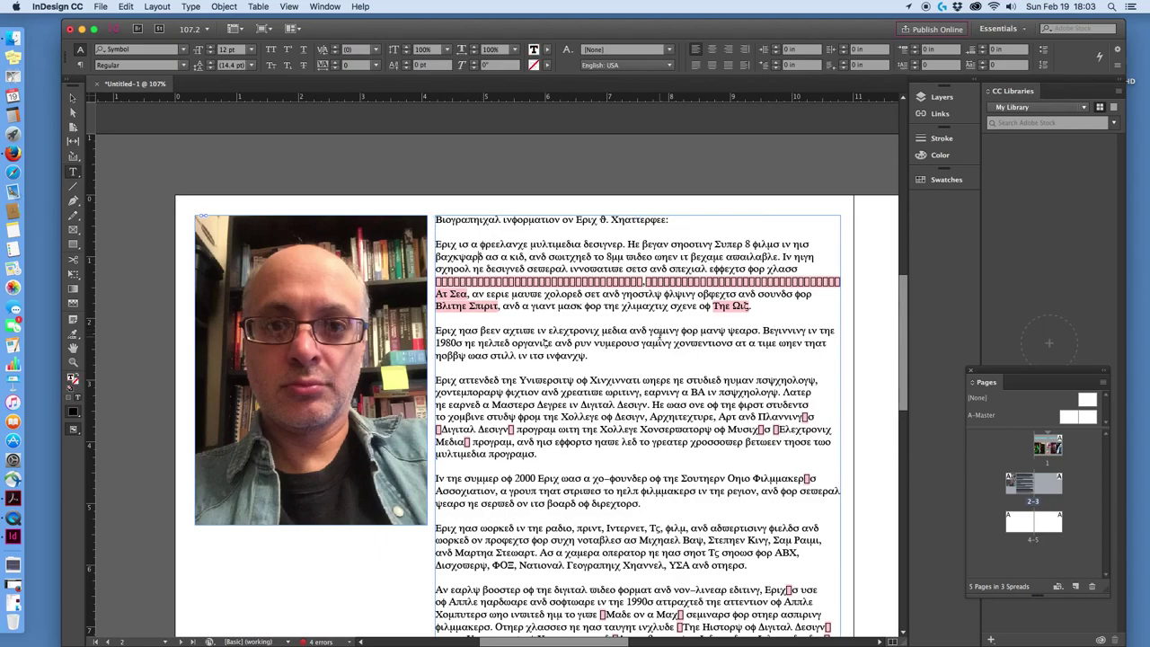
{"action": "key", "text": "super+a"}
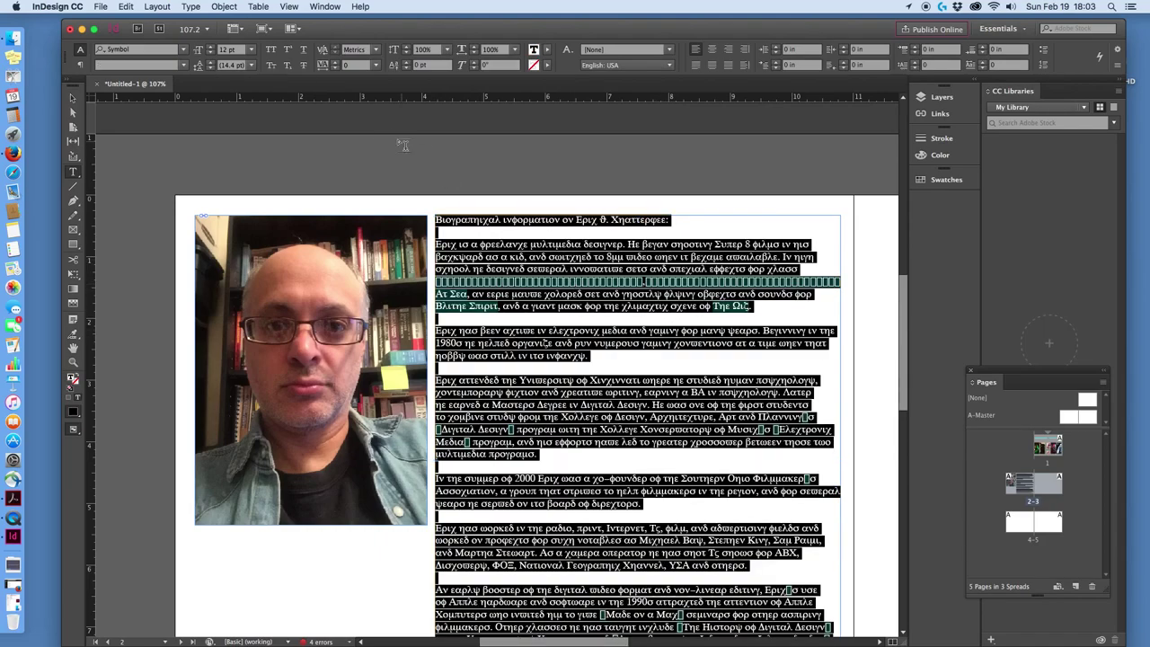
{"action": "left_click", "coordinate": [184, 50]}
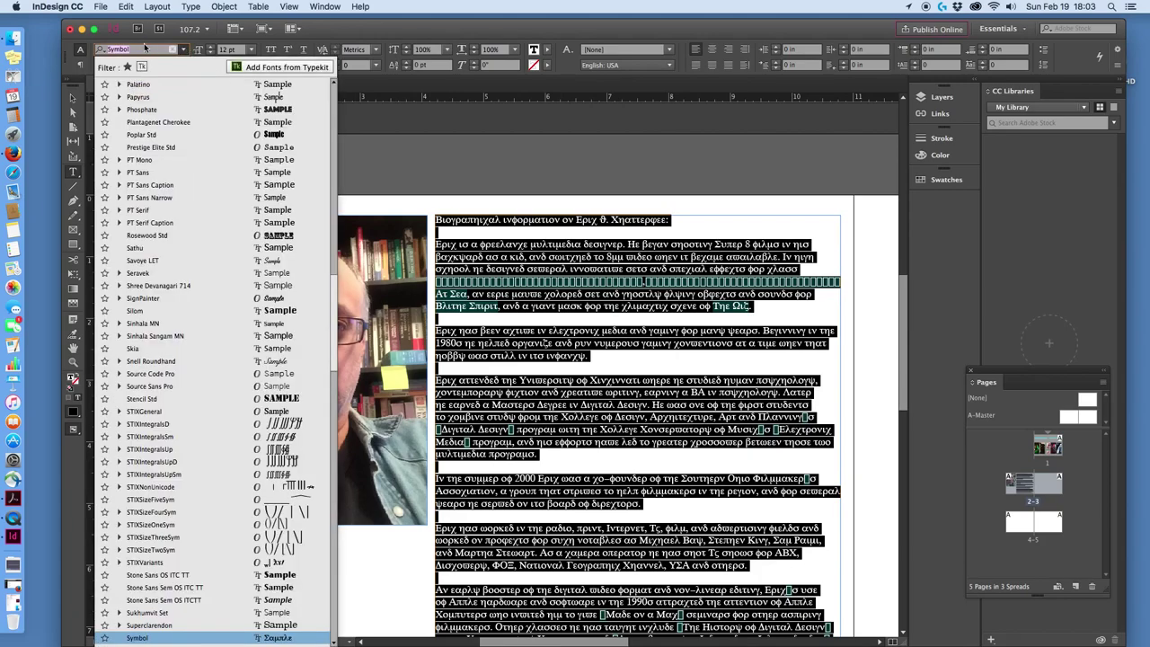
{"action": "type", "text": "Luci"}
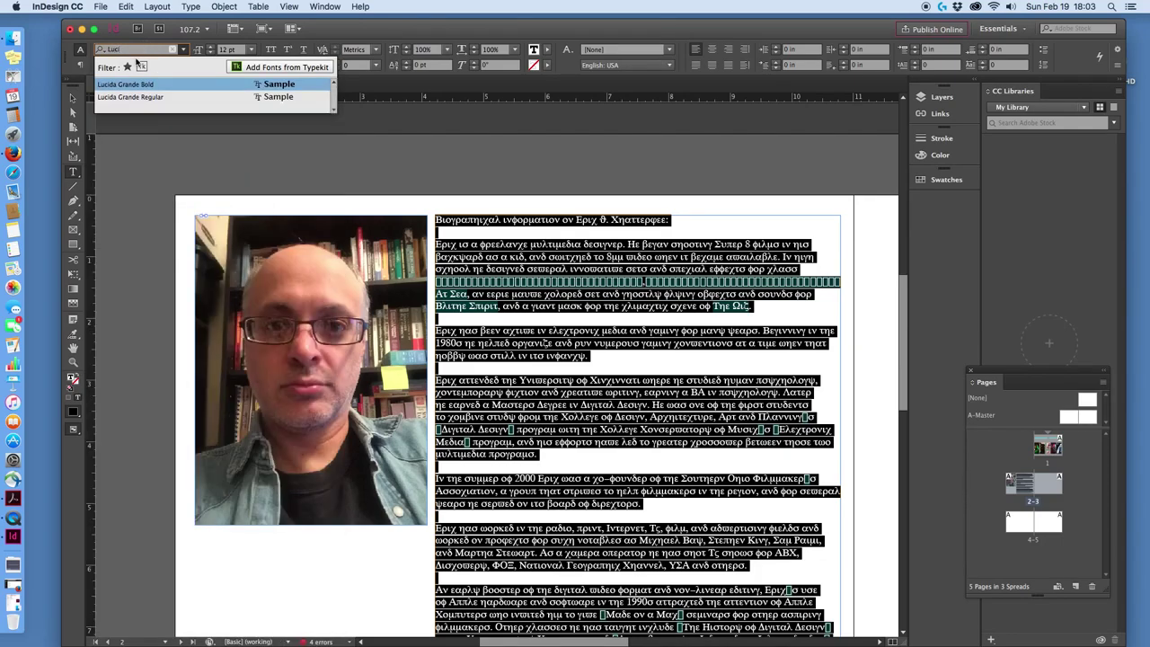
{"action": "left_click", "coordinate": [130, 96]}
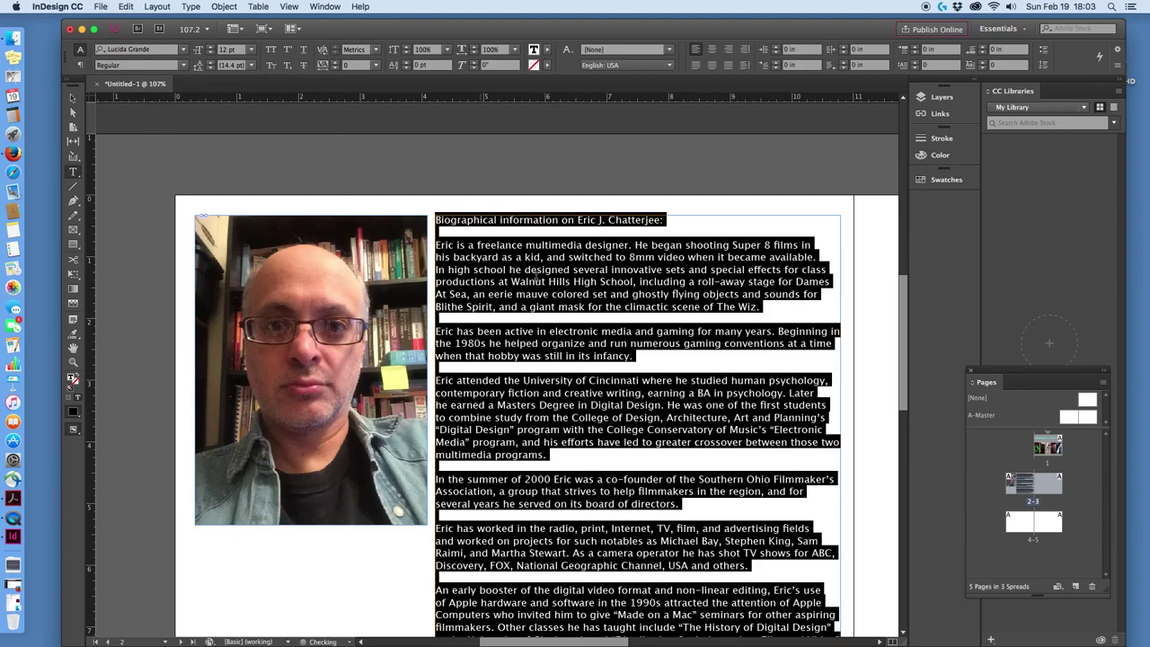
Delete the biography heading and the blank line beneath it.
{"action": "left_click", "coordinate": [648, 268]}
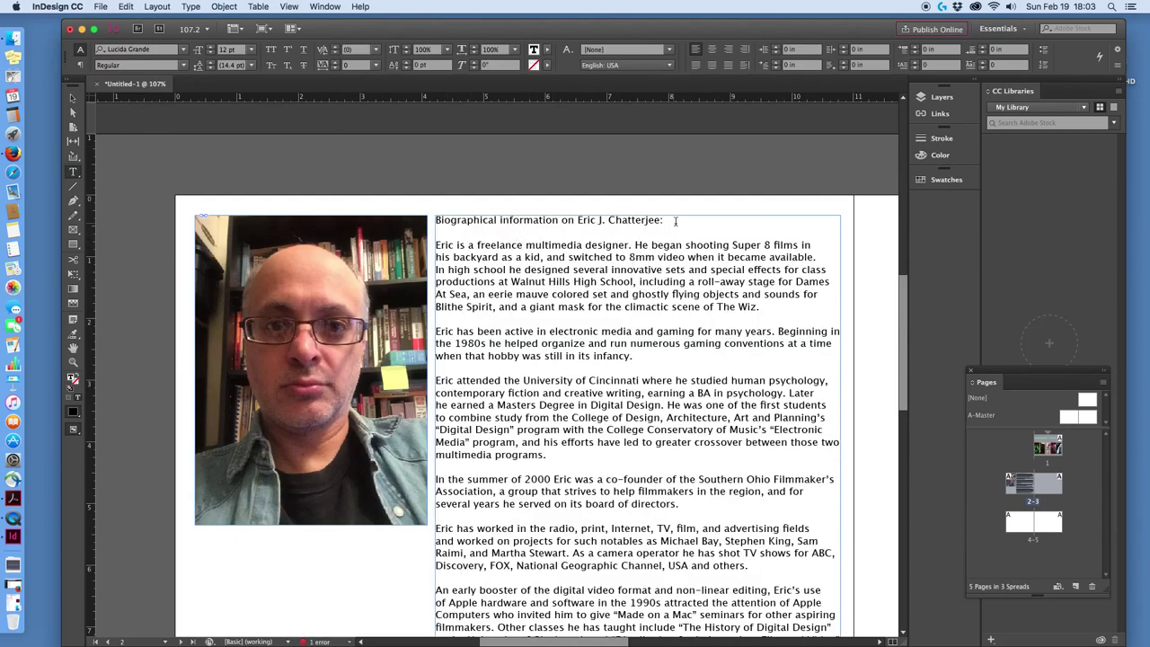
{"action": "left_click", "coordinate": [436, 244]}
{"action": "key", "text": "shift+Up"}
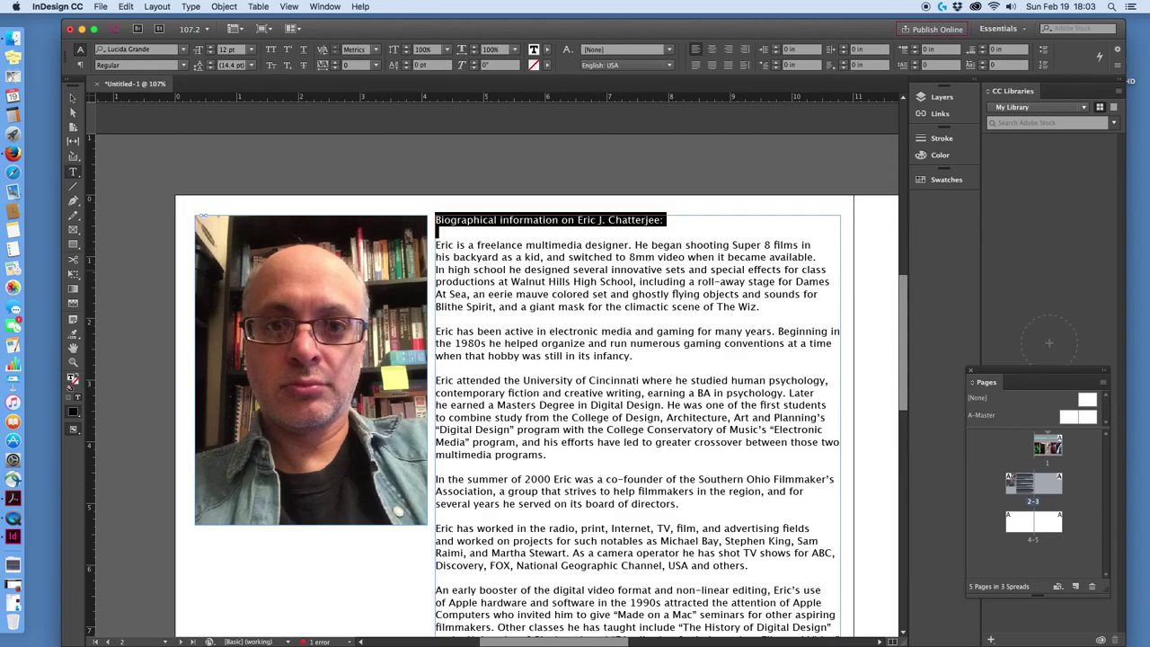
{"action": "key", "text": "BackSpace"}
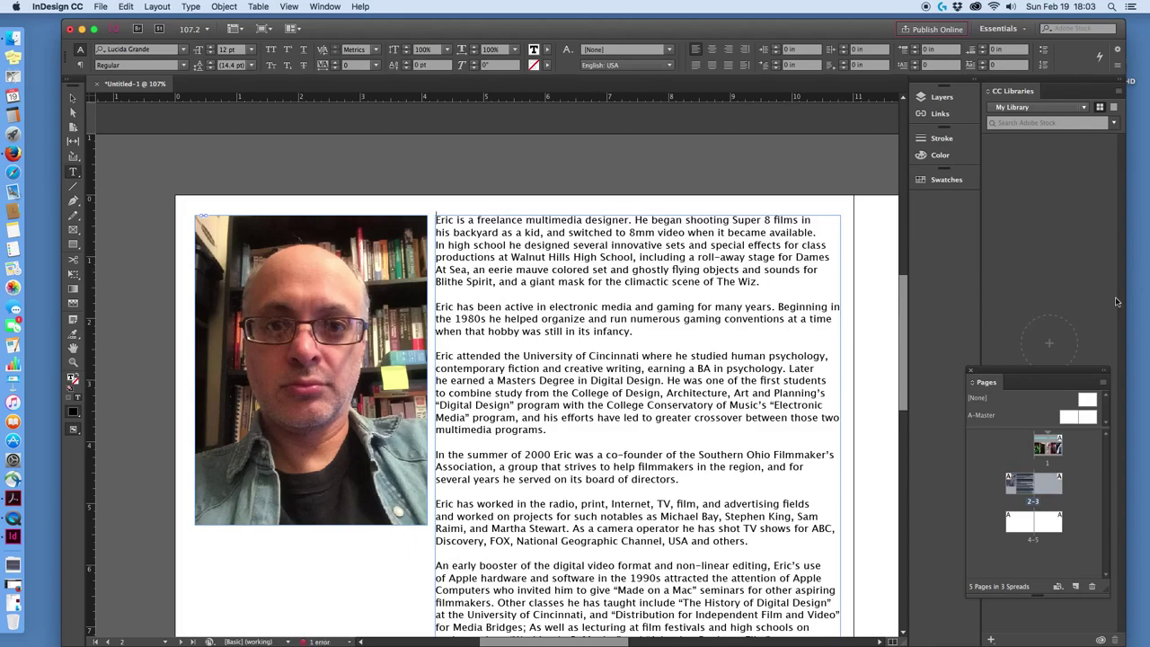
Select all the remaining biography text.
{"action": "scroll", "coordinate": [773, 269], "scroll_direction": "down", "scroll_amount": 3}
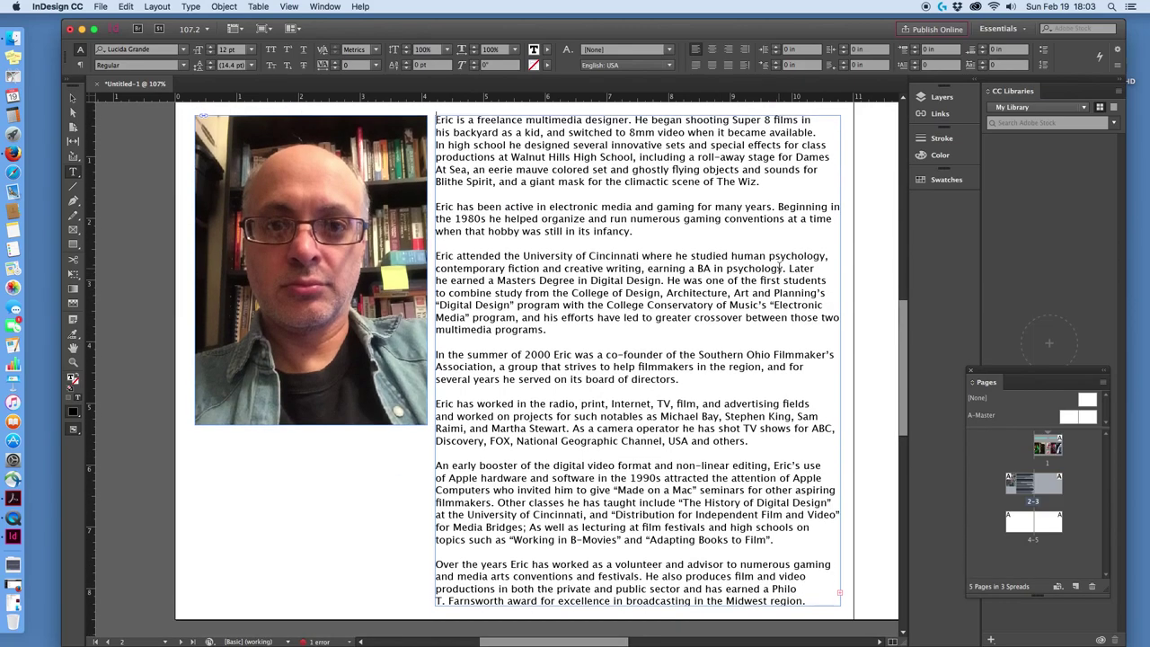
{"action": "scroll", "coordinate": [533, 199], "scroll_direction": "up", "scroll_amount": 1}
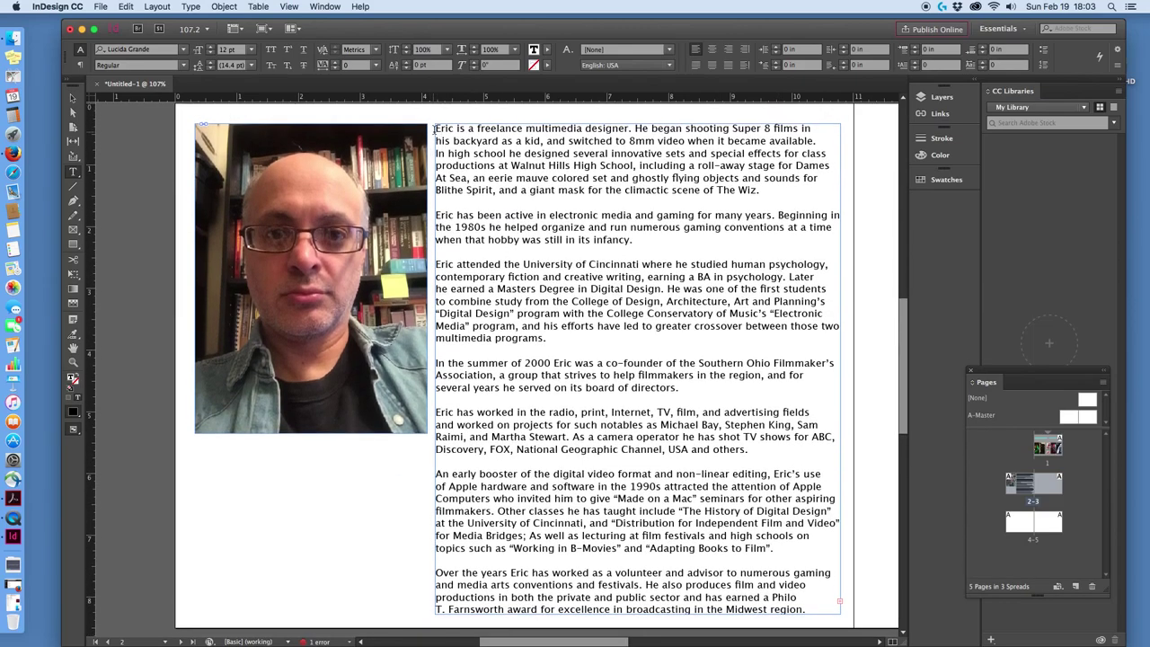
{"action": "left_click_drag", "start_coordinate": [435, 128], "coordinate": [806, 611]}
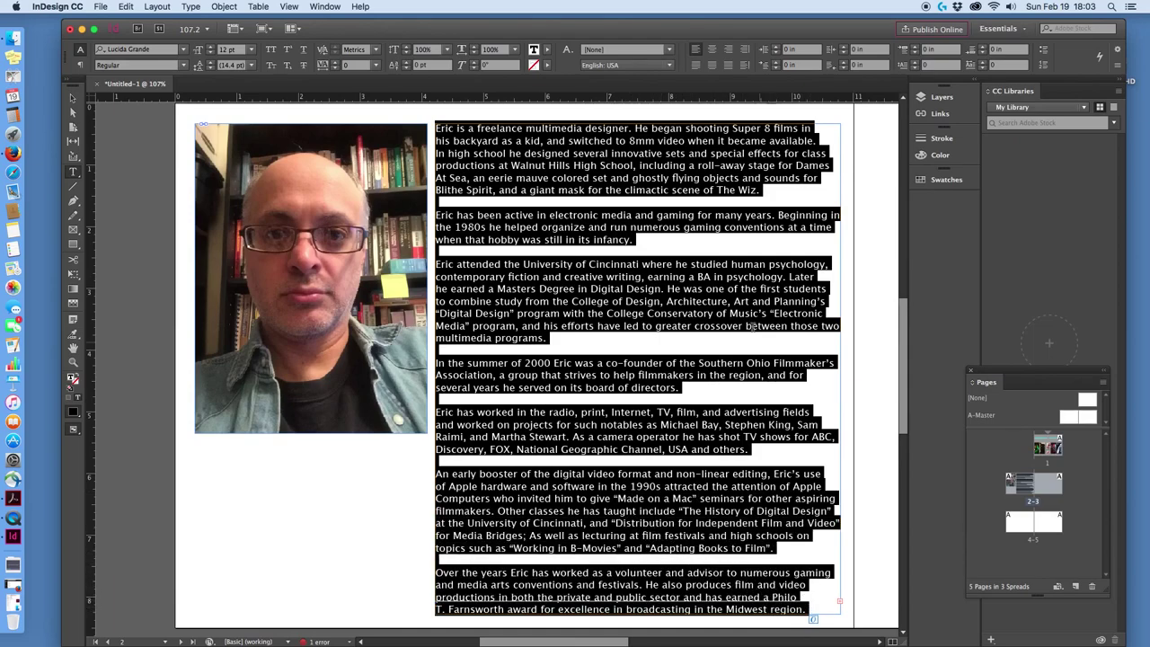
Give the entire biography text a medium blue fill (0086e8) using the Color Picker.
{"action": "double_click", "coordinate": [534, 51]}
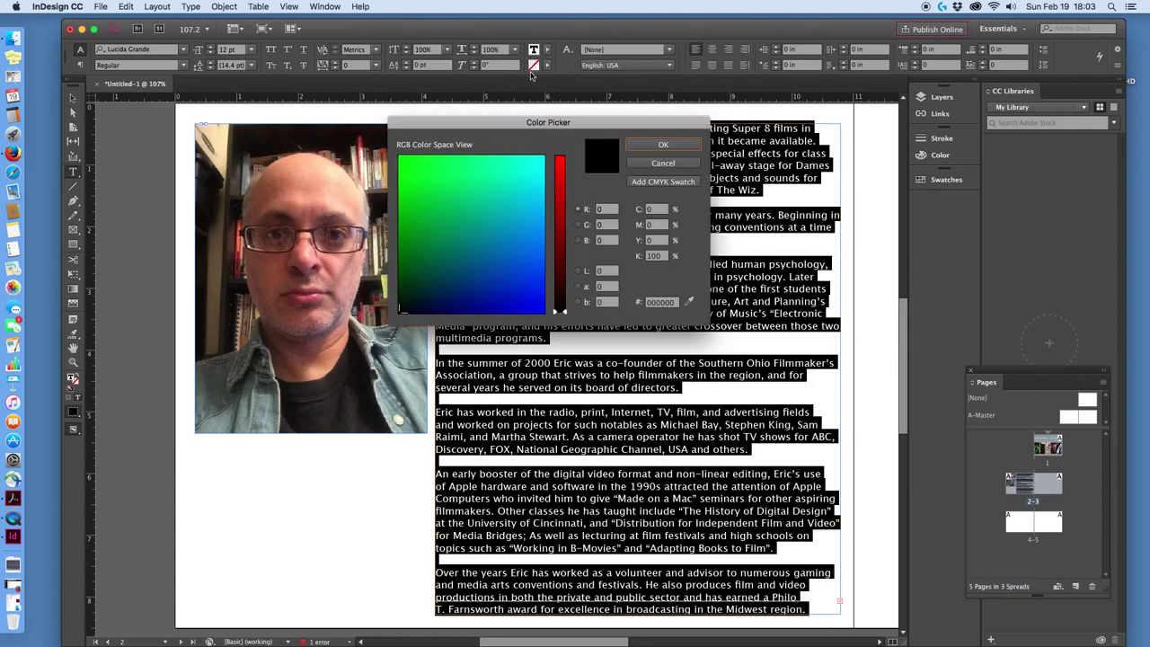
{"action": "mouse_move", "coordinate": [522, 241]}
{"action": "left_mouse_down"}
{"action": "mouse_move", "coordinate": [513, 257]}
{"action": "mouse_move", "coordinate": [549, 150]}
{"action": "mouse_move", "coordinate": [529, 250]}
{"action": "mouse_move", "coordinate": [538, 209]}
{"action": "mouse_move", "coordinate": [531, 230]}
{"action": "left_mouse_up"}
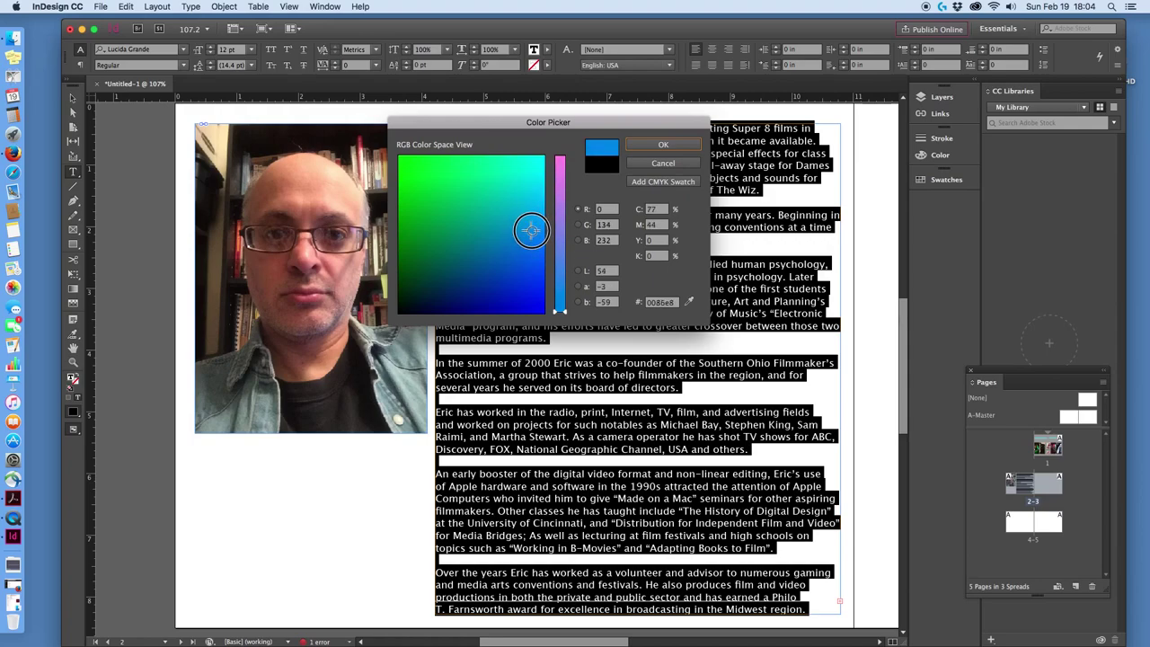
{"action": "left_click", "coordinate": [663, 144]}
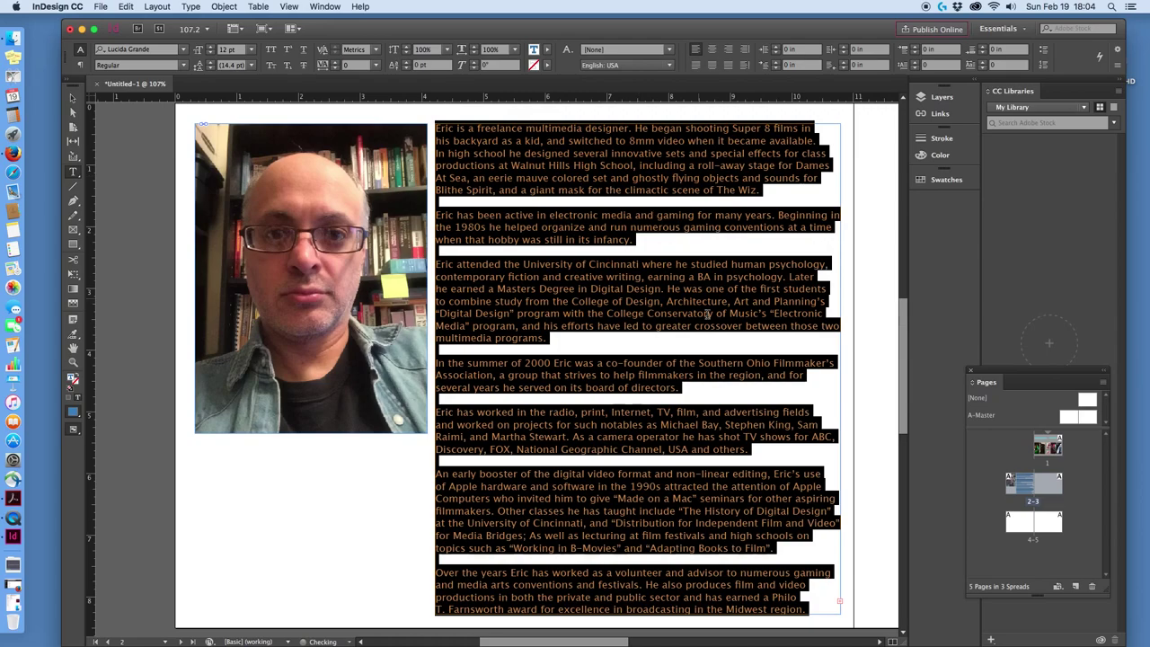
{"action": "left_click", "coordinate": [815, 544]}
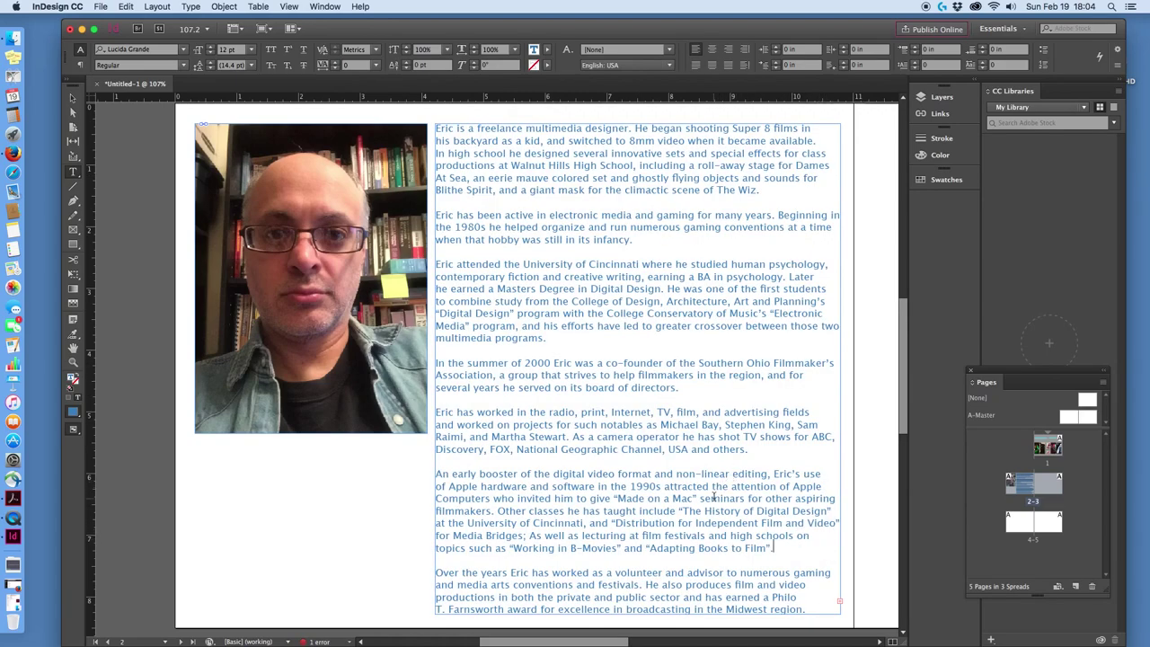
{"action": "scroll", "coordinate": [705, 382], "scroll_direction": "down", "scroll_amount": 3}
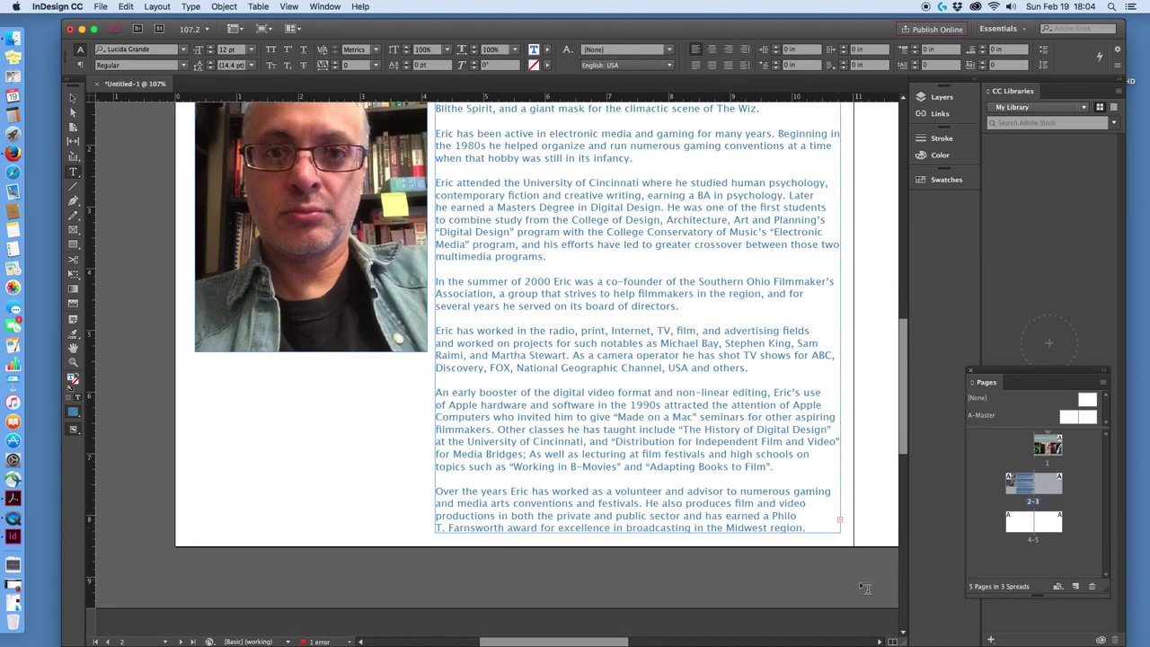
{"action": "left_click", "coordinate": [879, 642]}
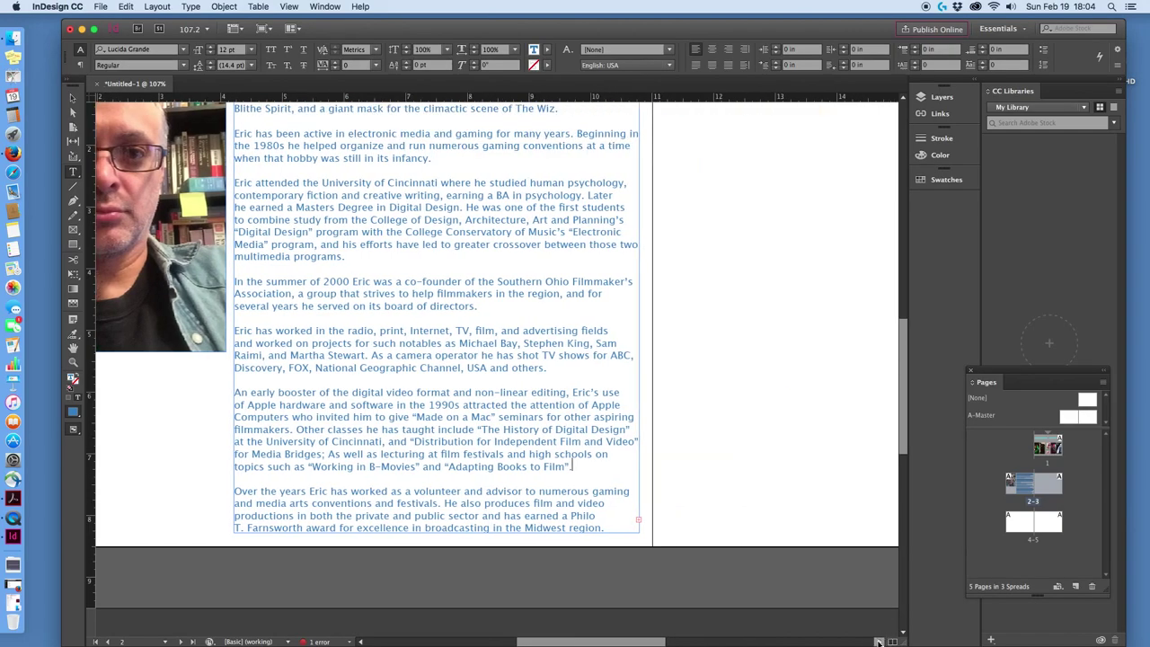
{"action": "scroll", "coordinate": [736, 553], "scroll_direction": "right", "scroll_amount": 2}
{"action": "scroll", "coordinate": [737, 552], "scroll_direction": "up", "scroll_amount": 1}
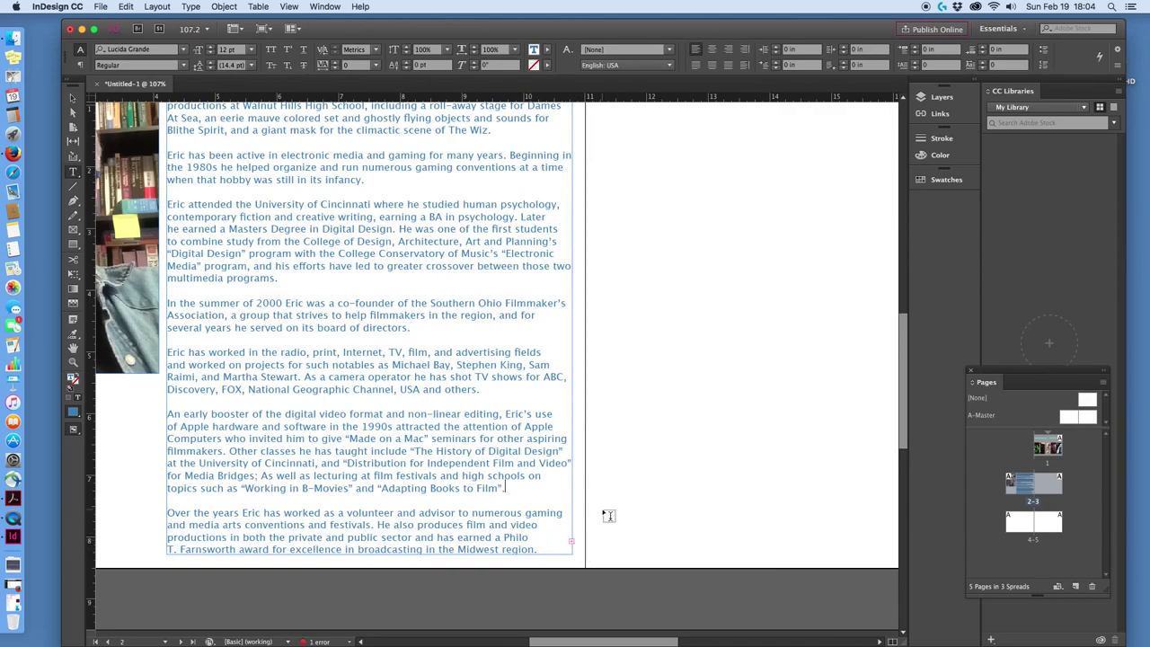
{"action": "scroll", "coordinate": [591, 476], "scroll_direction": "up", "scroll_amount": 2}
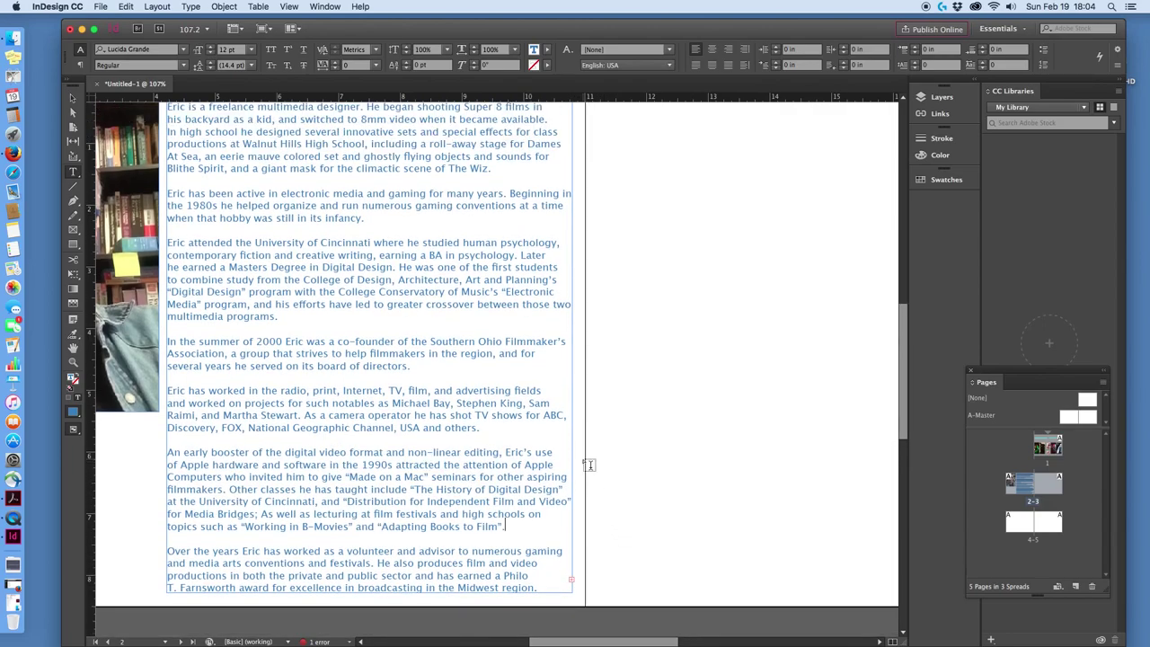
{"action": "scroll", "coordinate": [534, 420], "scroll_direction": "up", "scroll_amount": 2}
{"action": "scroll", "coordinate": [521, 412], "scroll_direction": "down", "scroll_amount": 2}
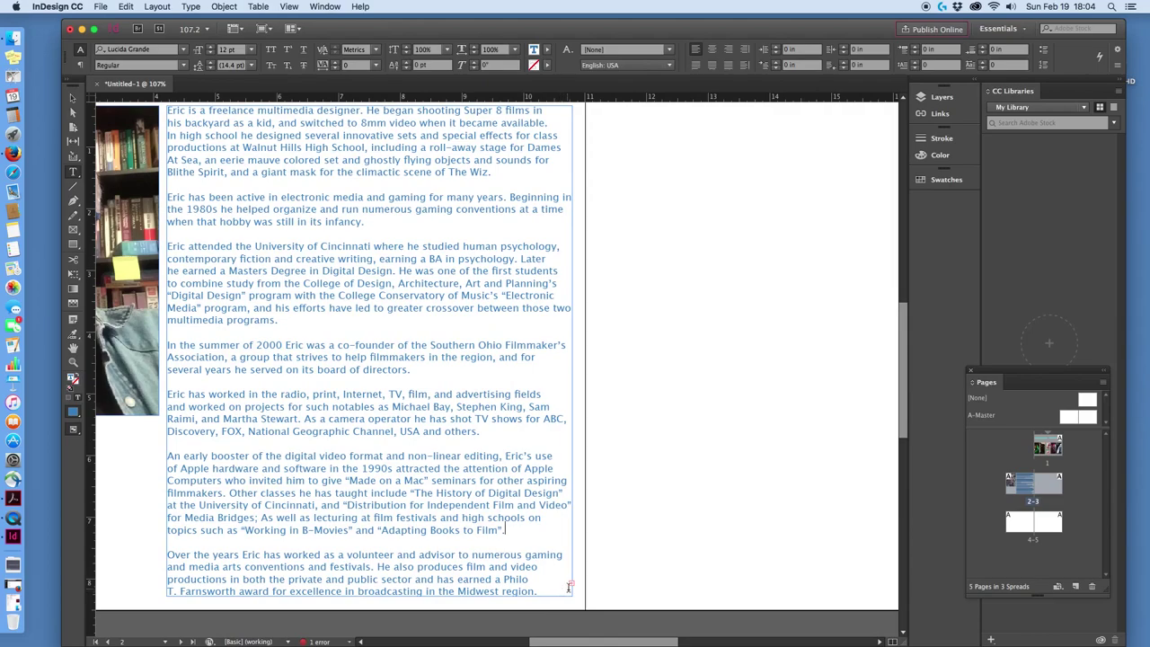
{"action": "left_click", "coordinate": [72, 98]}
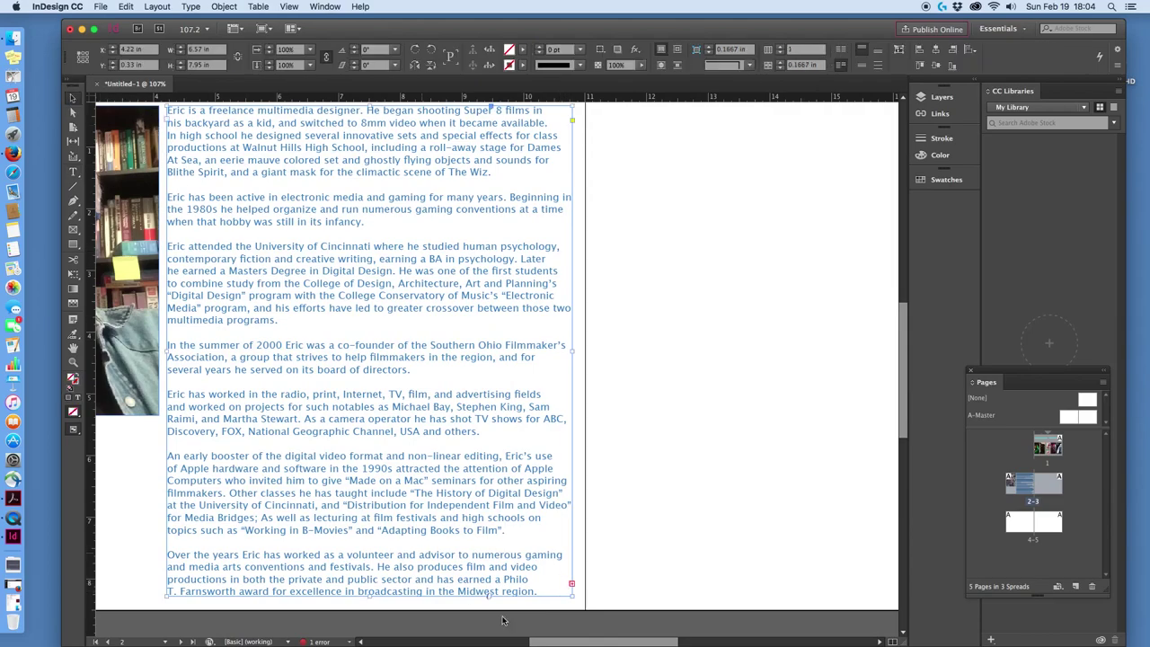
Thread the overset biography text into a new 10.81 × 7.95 in frame on the facing page.
{"action": "left_click", "coordinate": [572, 585]}
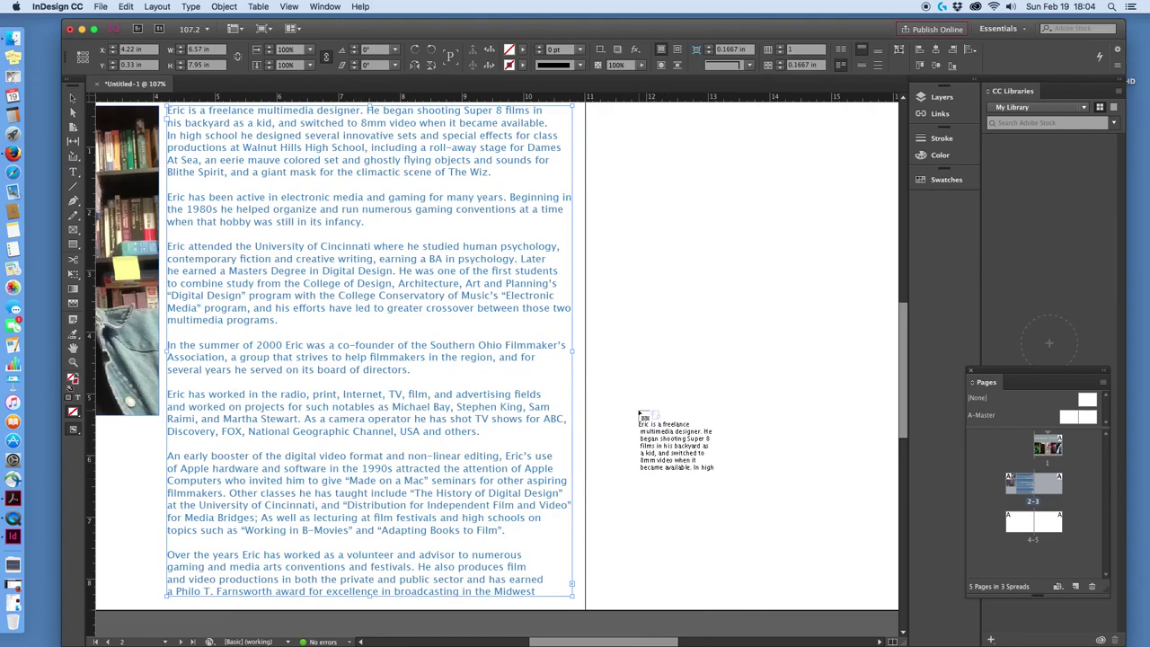
{"action": "left_click_drag", "start_coordinate": [626, 639], "coordinate": [688, 623]}
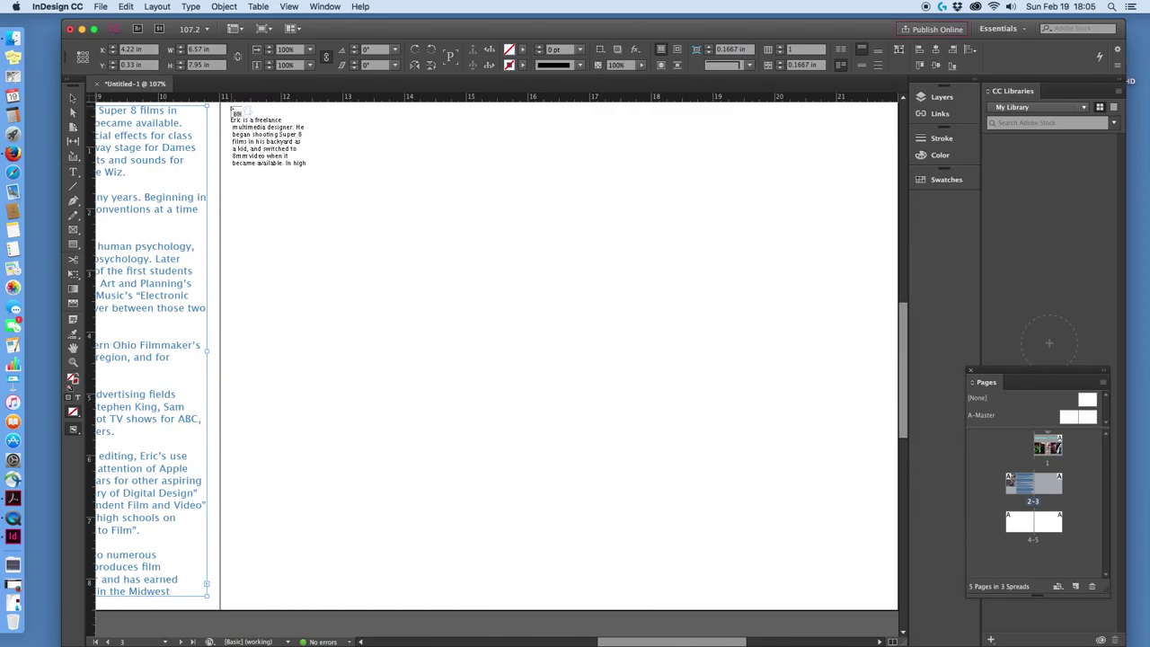
{"action": "left_click_drag", "start_coordinate": [226, 105], "coordinate": [891, 596]}
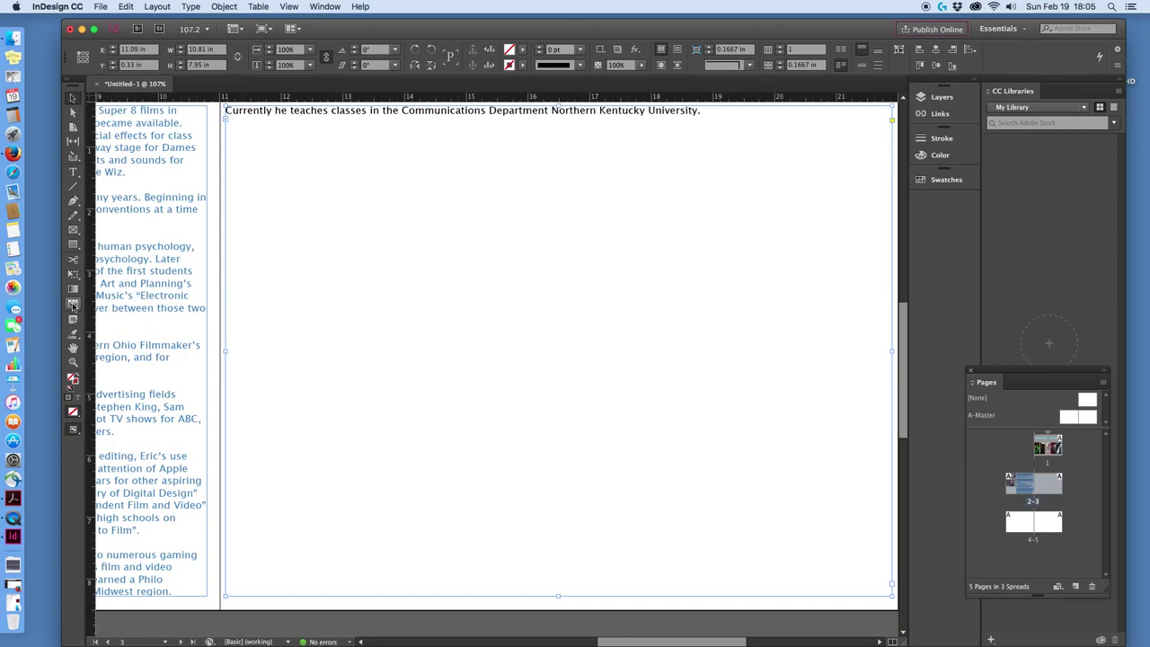
{"action": "scroll", "coordinate": [895, 314], "scroll_direction": "down", "scroll_amount": 1}
{"action": "left_click_drag", "start_coordinate": [634, 641], "coordinate": [587, 632]}
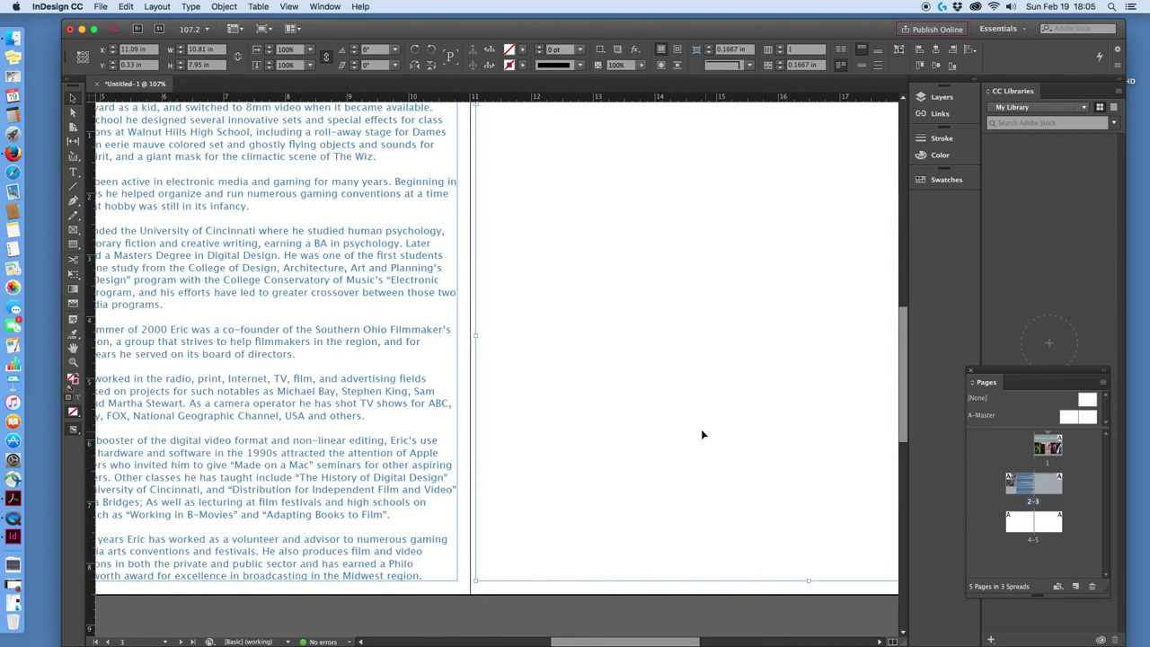
{"action": "scroll", "coordinate": [692, 429], "scroll_direction": "up", "scroll_amount": 5}
{"action": "scroll", "coordinate": [647, 442], "scroll_direction": "down", "scroll_amount": 5}
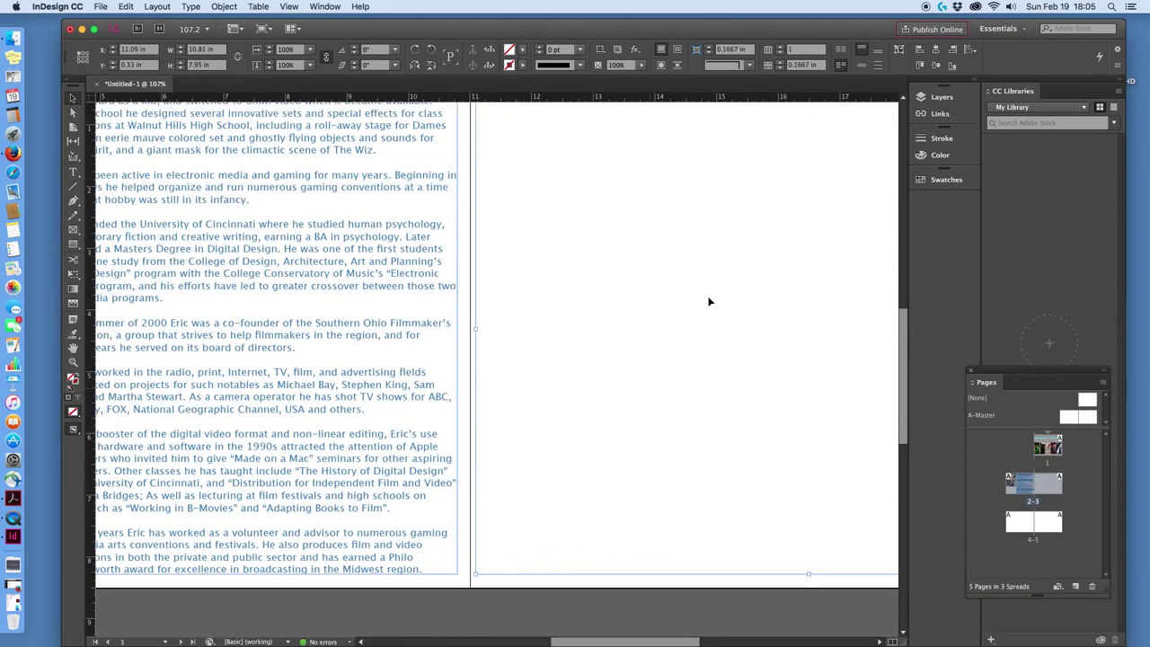
{"action": "scroll", "coordinate": [700, 314], "scroll_direction": "up", "scroll_amount": 2}
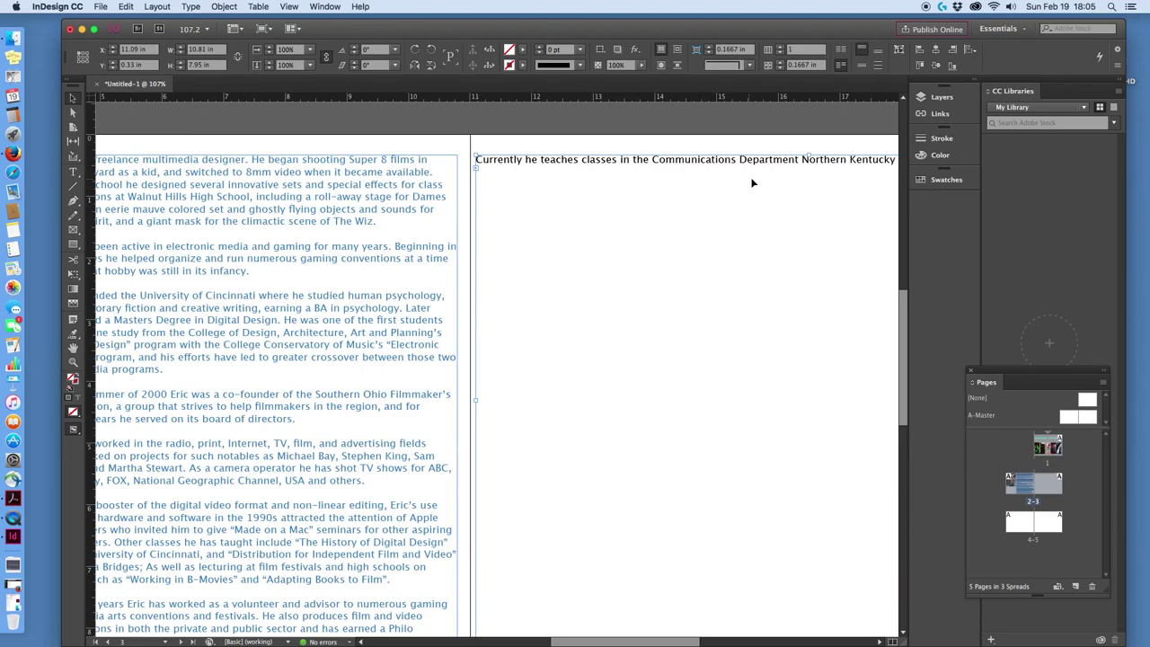
{"action": "scroll", "coordinate": [512, 274], "scroll_direction": "down", "scroll_amount": 1}
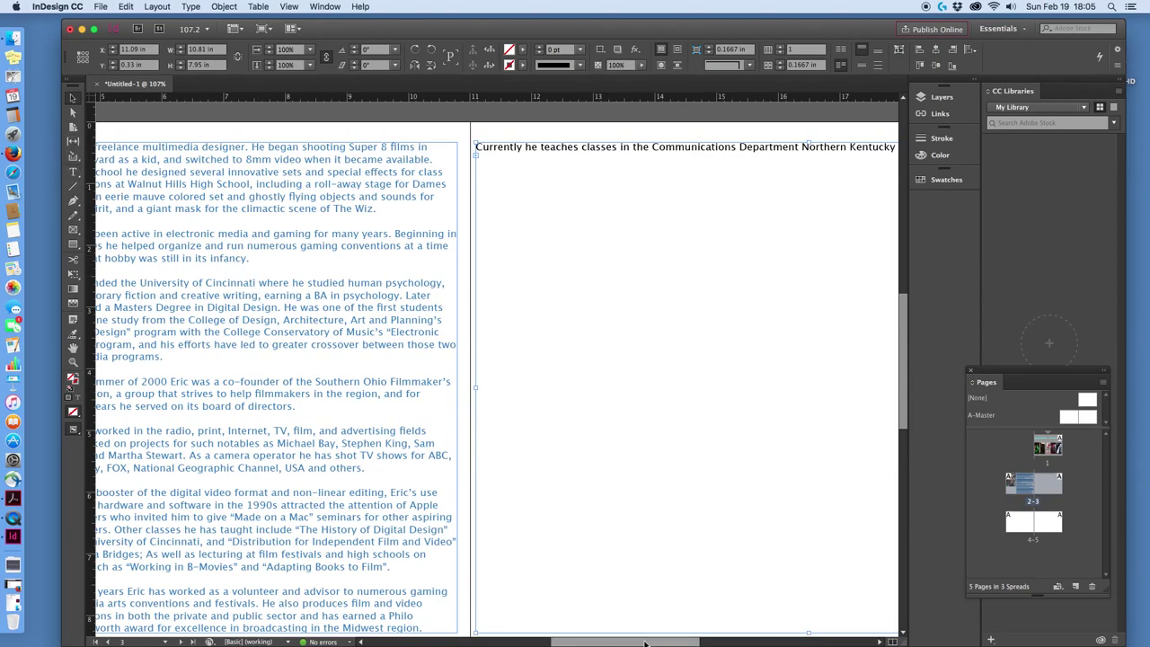
{"action": "left_click_drag", "start_coordinate": [640, 642], "coordinate": [684, 629]}
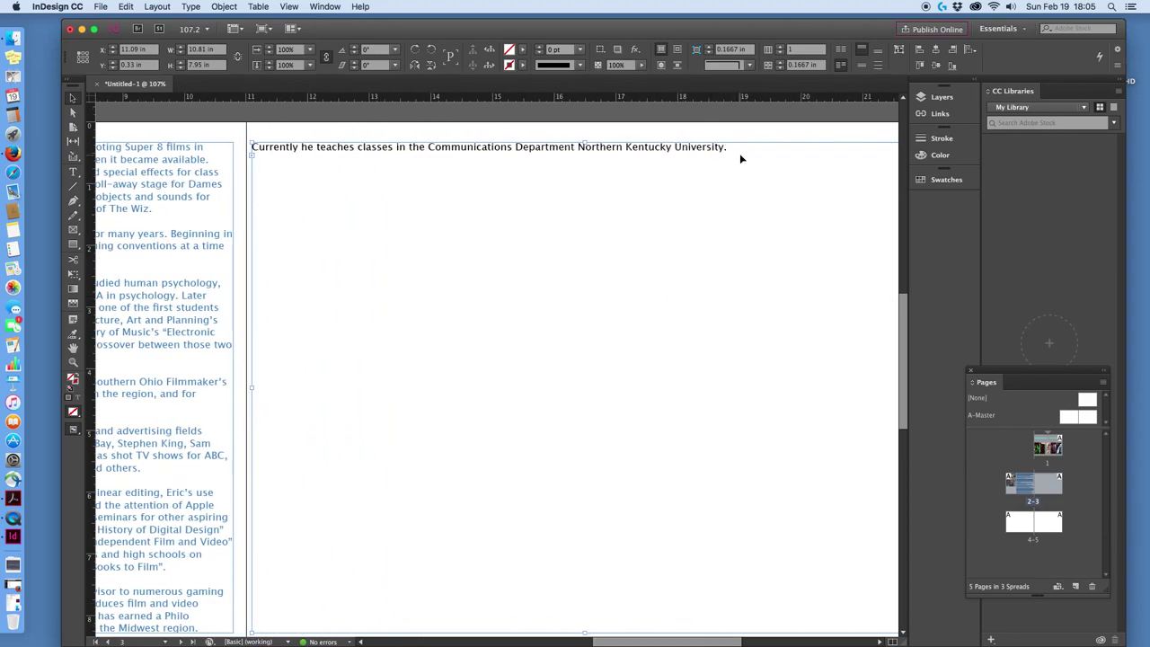
{"action": "left_click", "coordinate": [75, 172]}
{"action": "left_click_drag", "start_coordinate": [742, 180], "coordinate": [334, 147]}
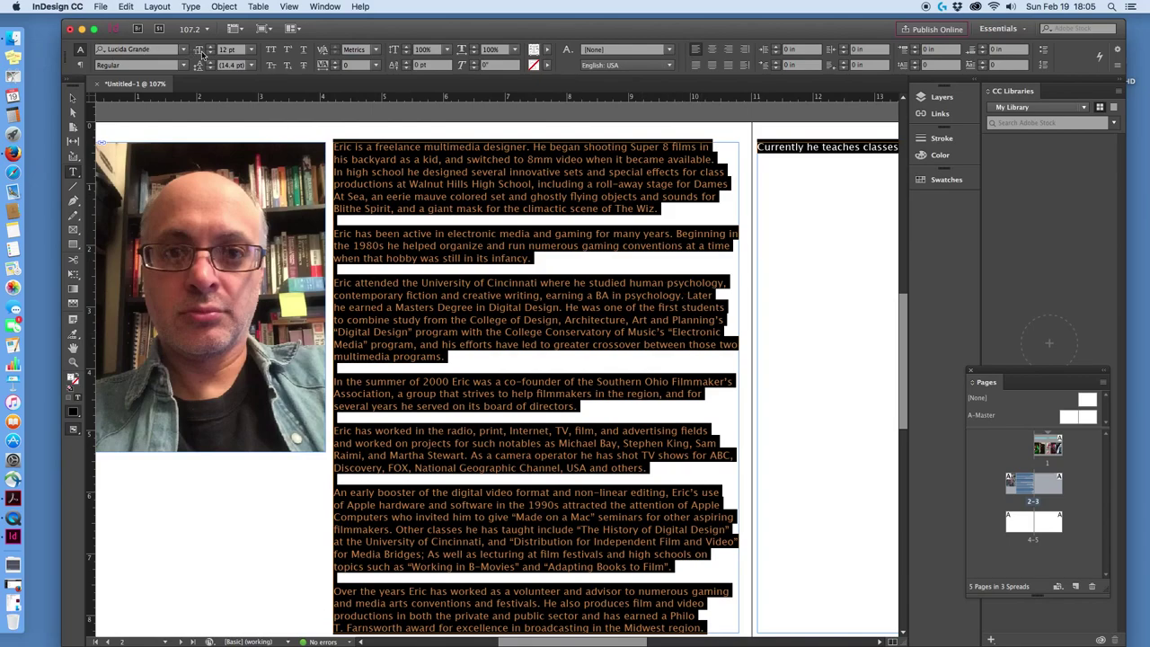
Resize the biography text to 24 pt, then settle on 18 pt so it spreads across both frames.
{"action": "left_click", "coordinate": [250, 52]}
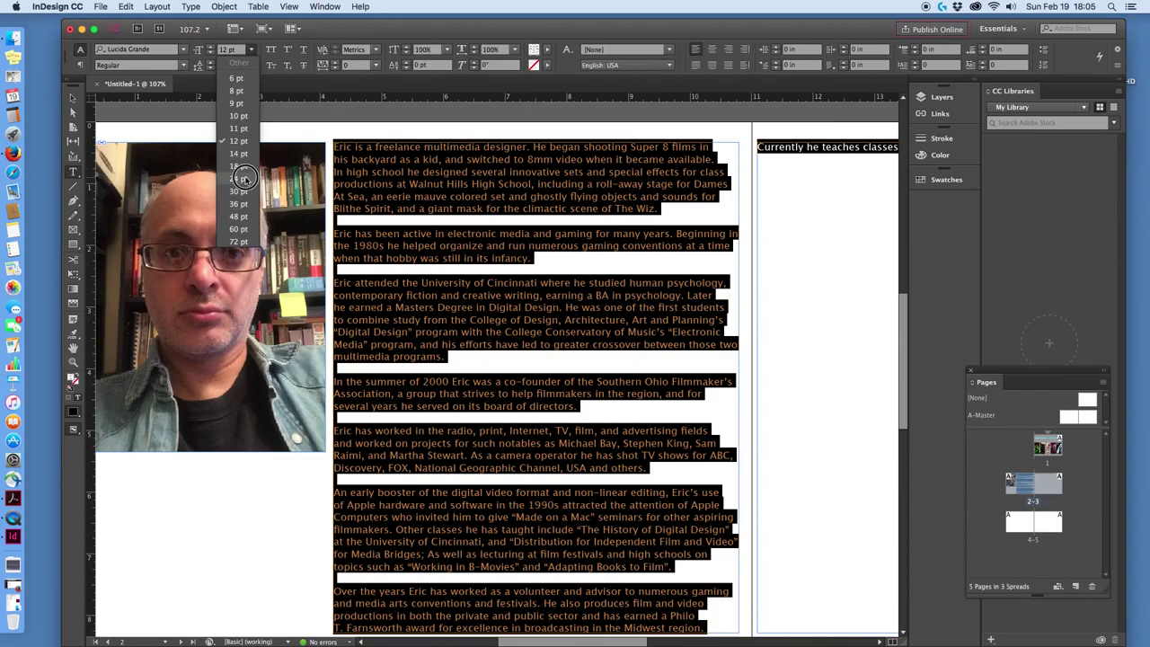
{"action": "left_click", "coordinate": [251, 182]}
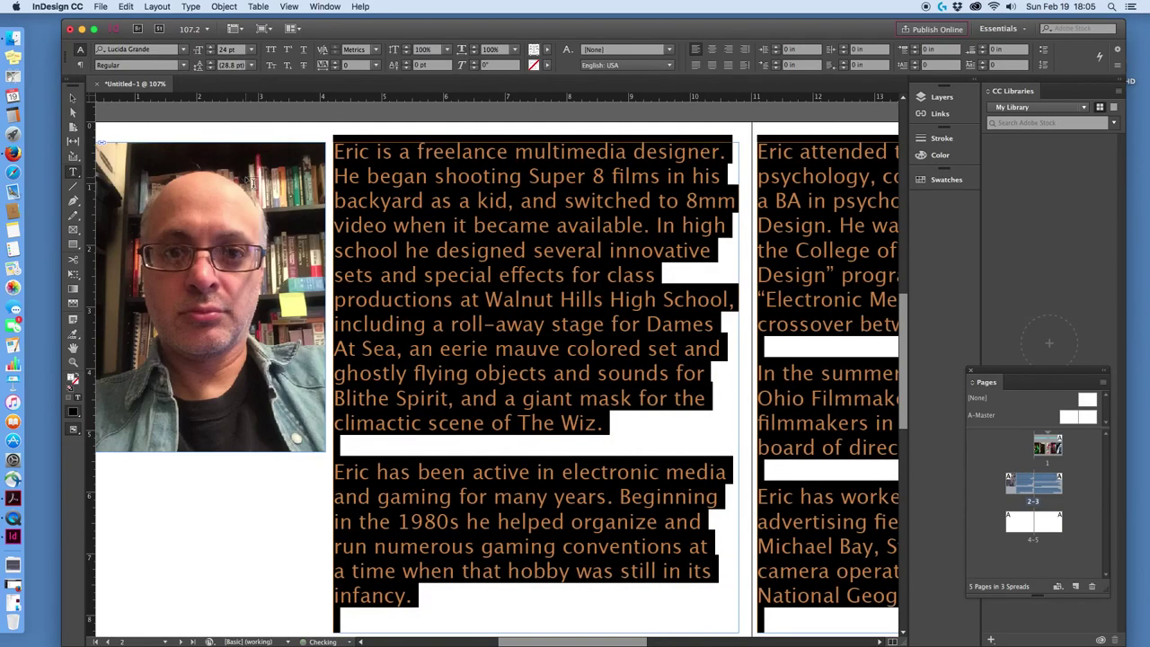
{"action": "left_click", "coordinate": [252, 52]}
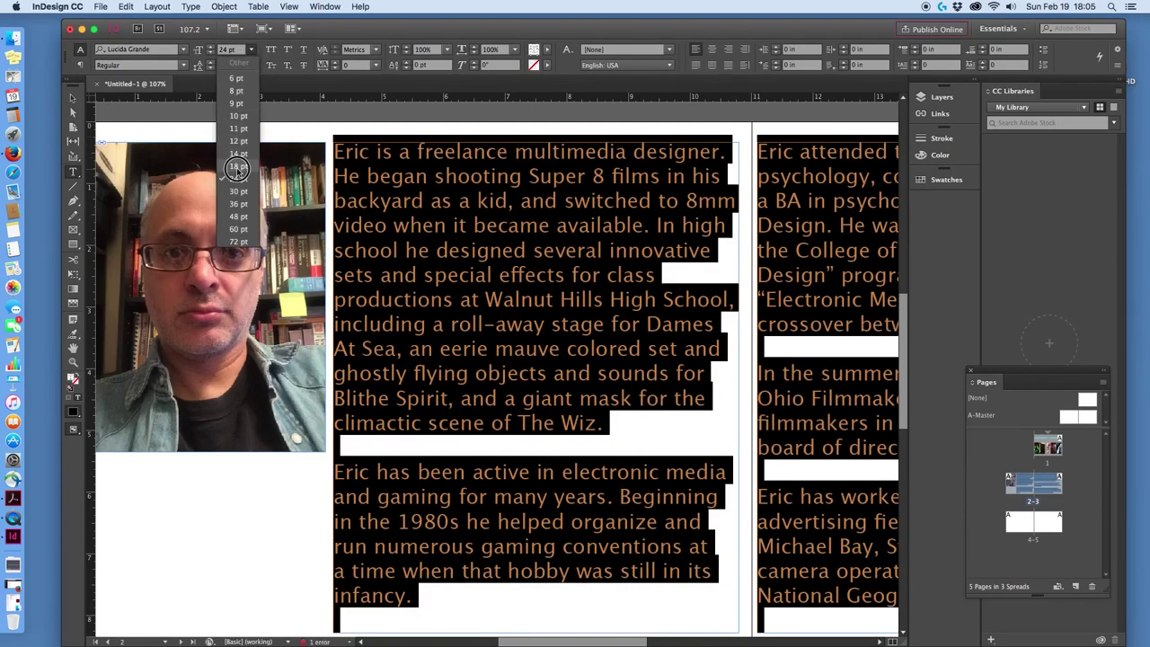
{"action": "left_click", "coordinate": [241, 168]}
{"action": "scroll", "coordinate": [796, 455], "scroll_direction": "down", "scroll_amount": 5}
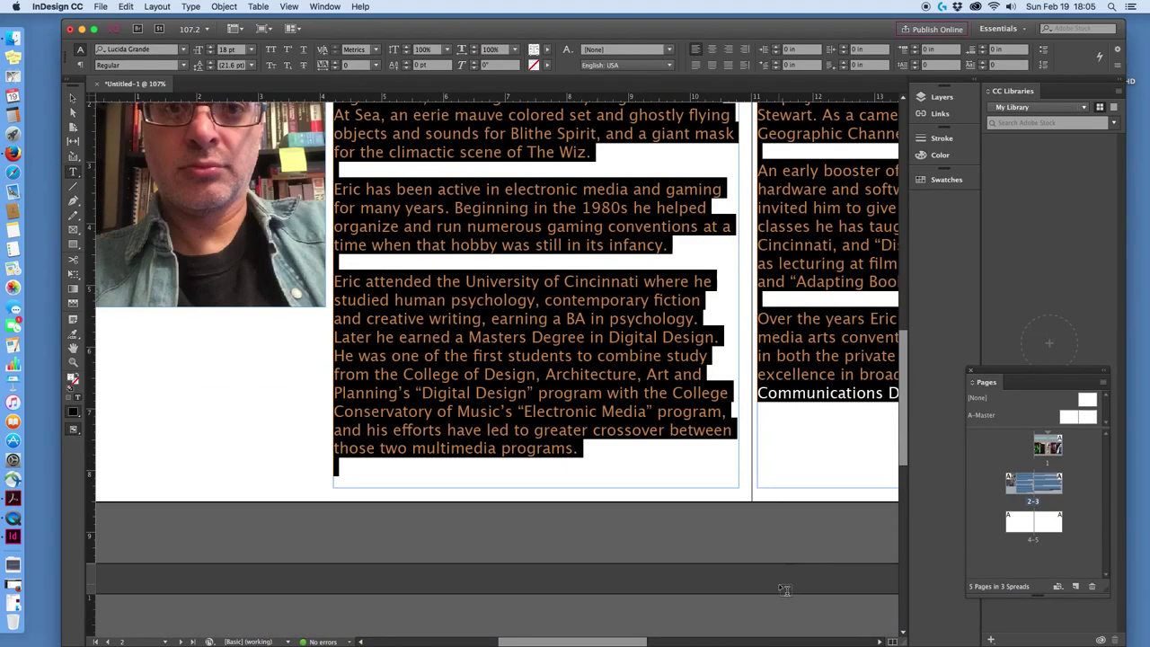
{"action": "scroll", "coordinate": [774, 580], "scroll_direction": "up", "scroll_amount": 5}
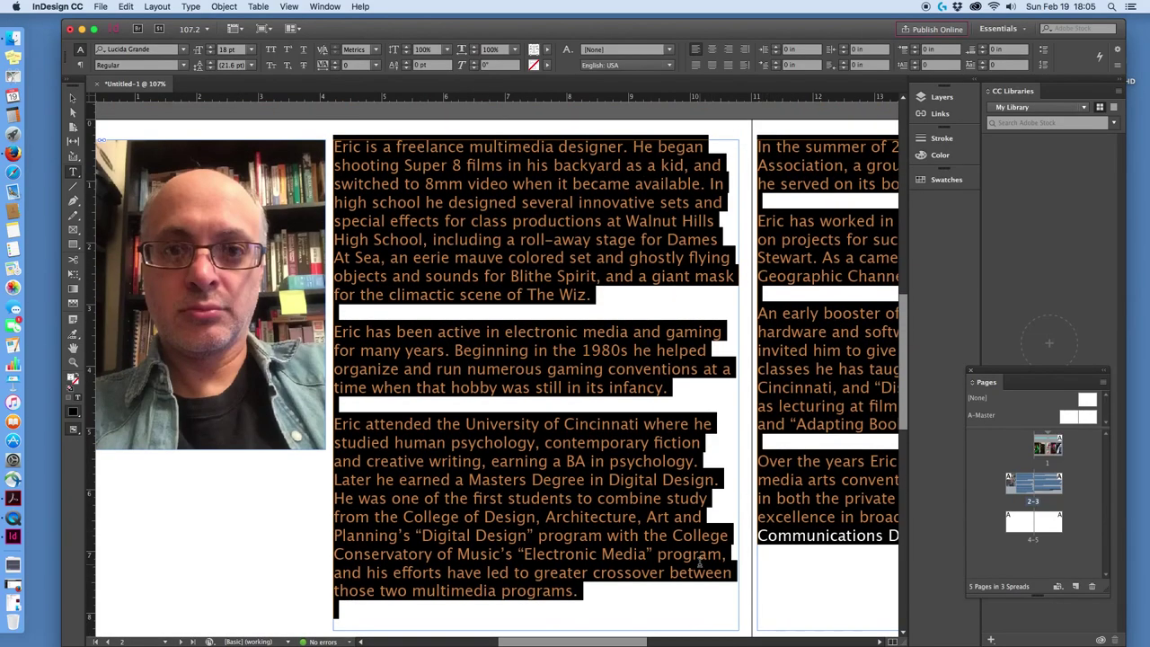
{"action": "left_click_drag", "start_coordinate": [623, 637], "coordinate": [715, 635]}
{"action": "left_click", "coordinate": [731, 578]}
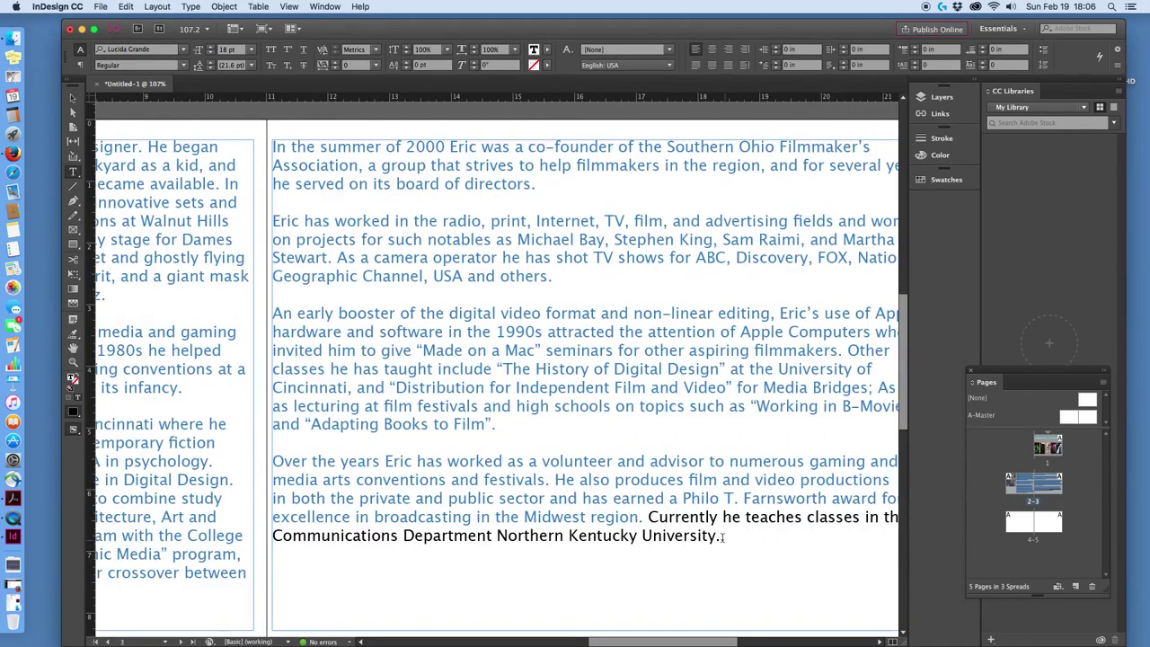
Select the final sentence about his teaching and try the fill Color Picker, closing it unchanged.
{"action": "left_click", "coordinate": [618, 517]}
{"action": "left_click_drag", "start_coordinate": [723, 539], "coordinate": [649, 515]}
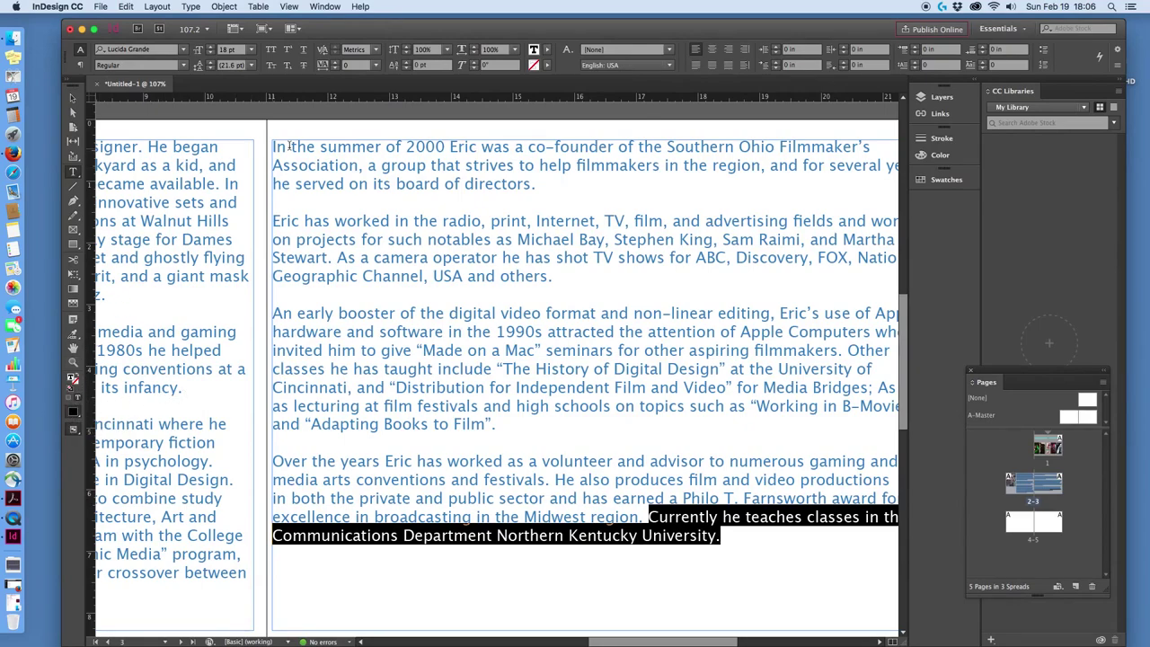
{"action": "double_click", "coordinate": [534, 50]}
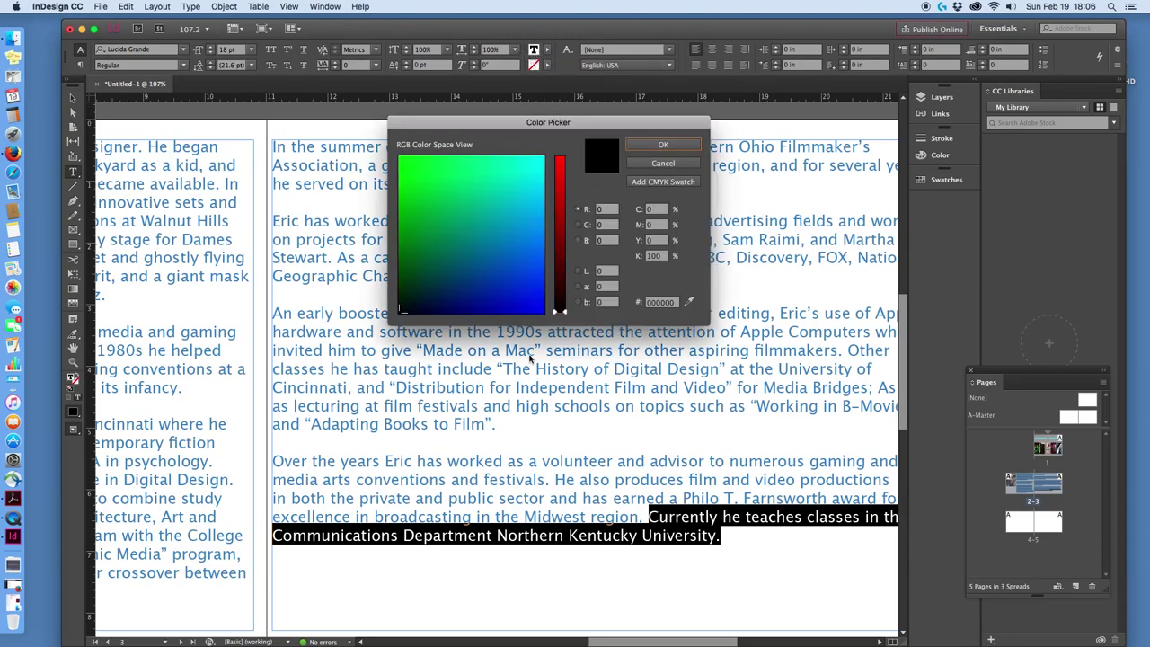
{"action": "left_click", "coordinate": [689, 302]}
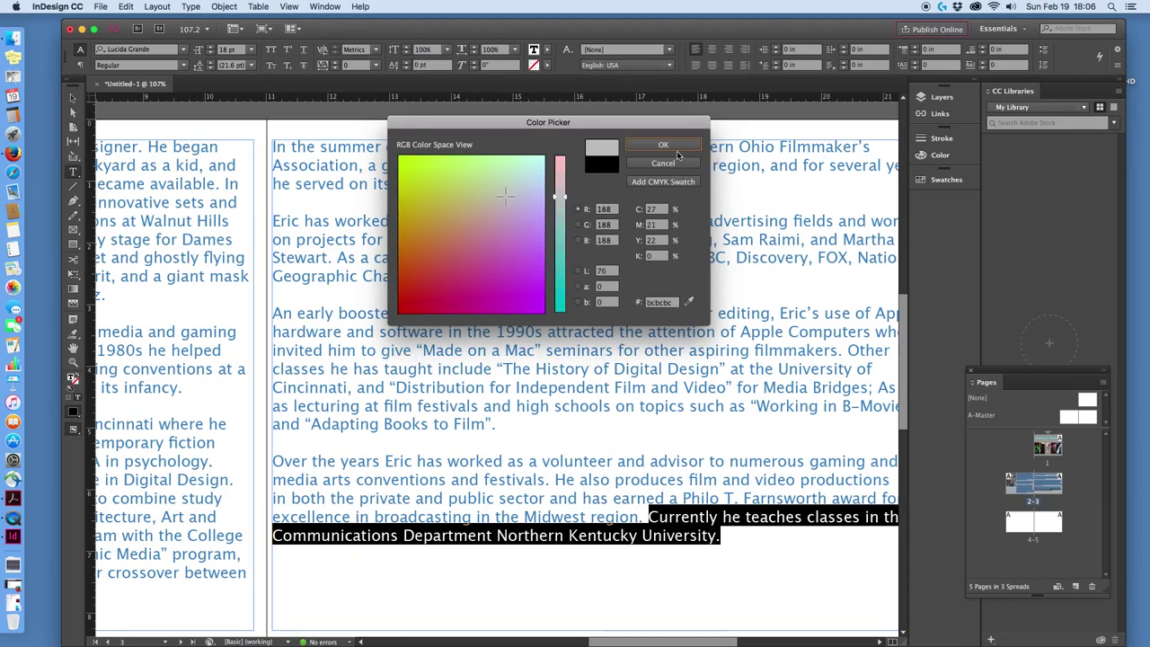
{"action": "left_click", "coordinate": [663, 163]}
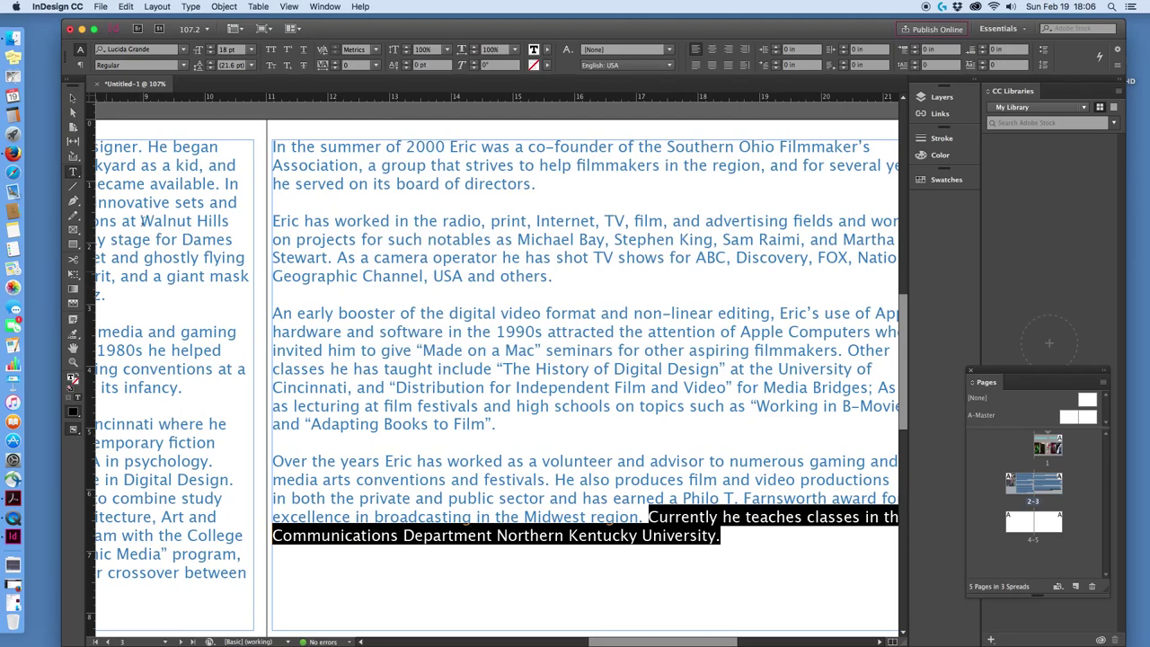
Apply the cyan C=100 swatch to the selected final sentence.
{"action": "left_click", "coordinate": [546, 51]}
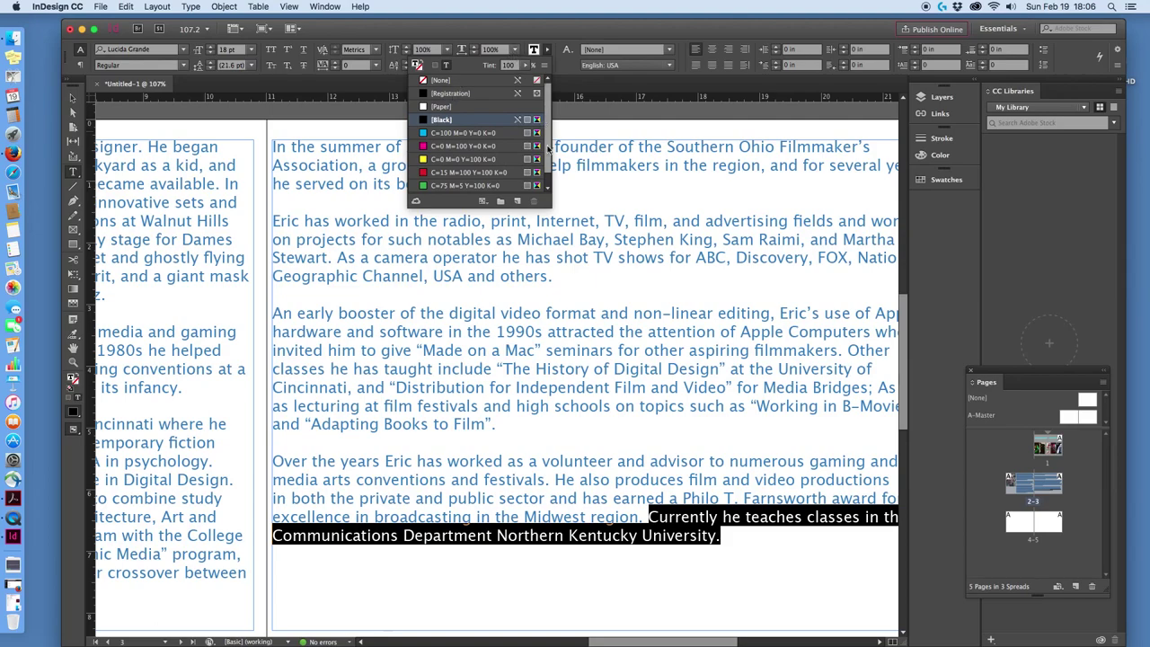
{"action": "left_click", "coordinate": [546, 56]}
{"action": "left_click", "coordinate": [547, 57]}
{"action": "left_click", "coordinate": [432, 134]}
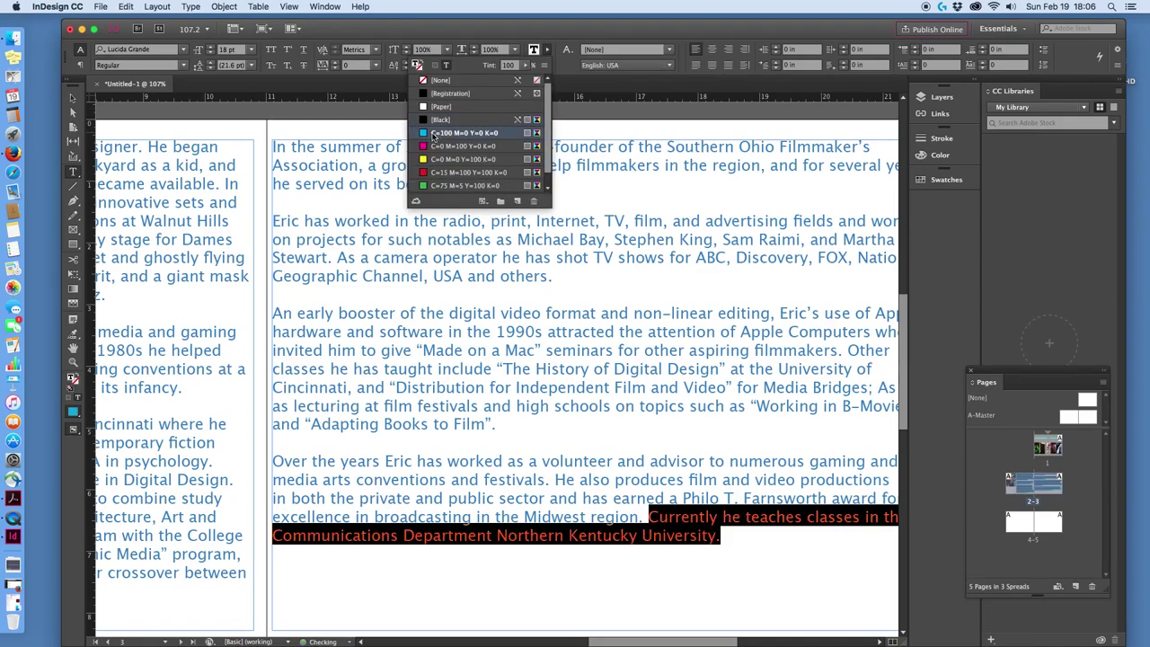
{"action": "left_click", "coordinate": [680, 546]}
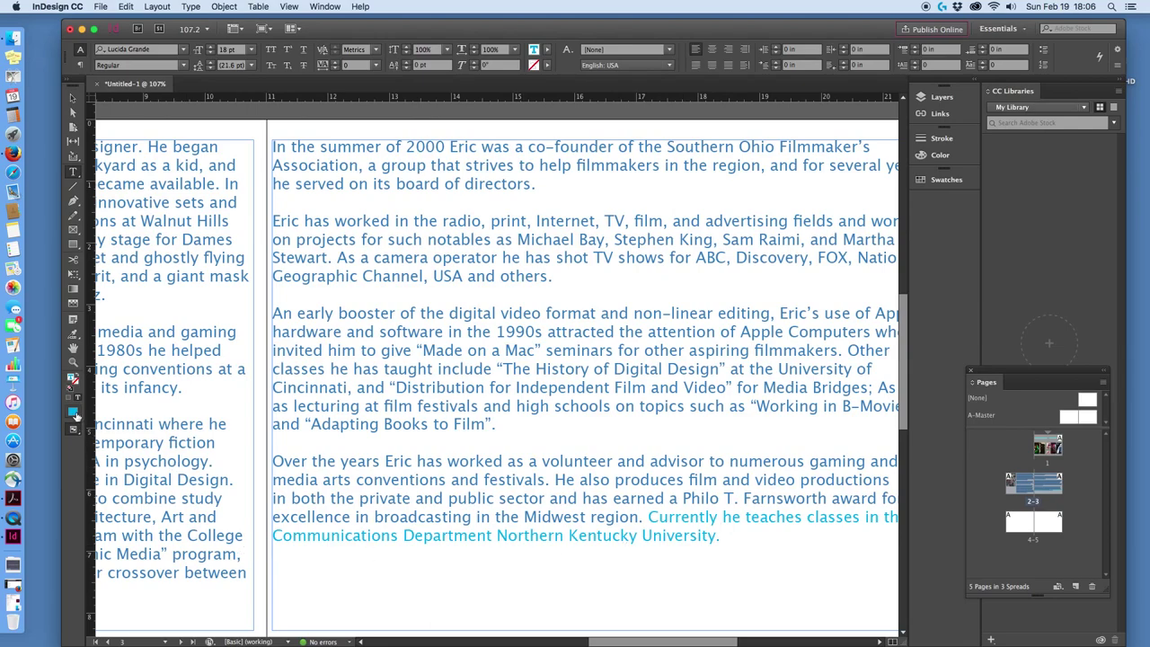
Read the body text colour values (77/45/0/0) and reselect the final sentence.
{"action": "double_click", "coordinate": [328, 482]}
{"action": "key", "text": "F6"}
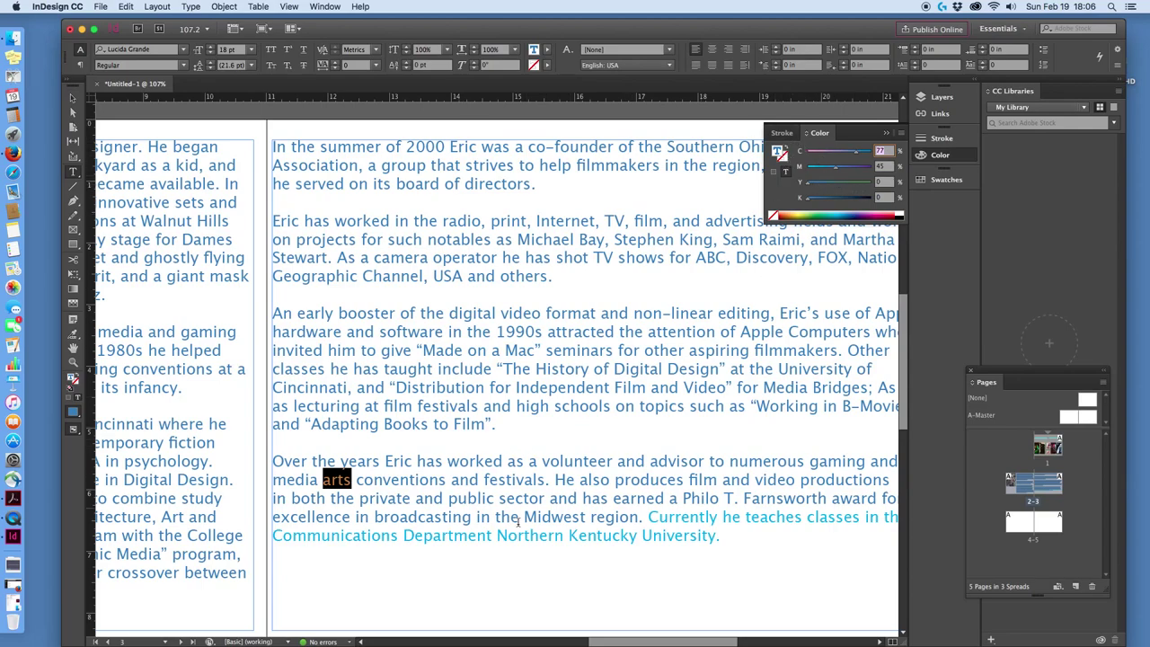
{"action": "left_click", "coordinate": [721, 539]}
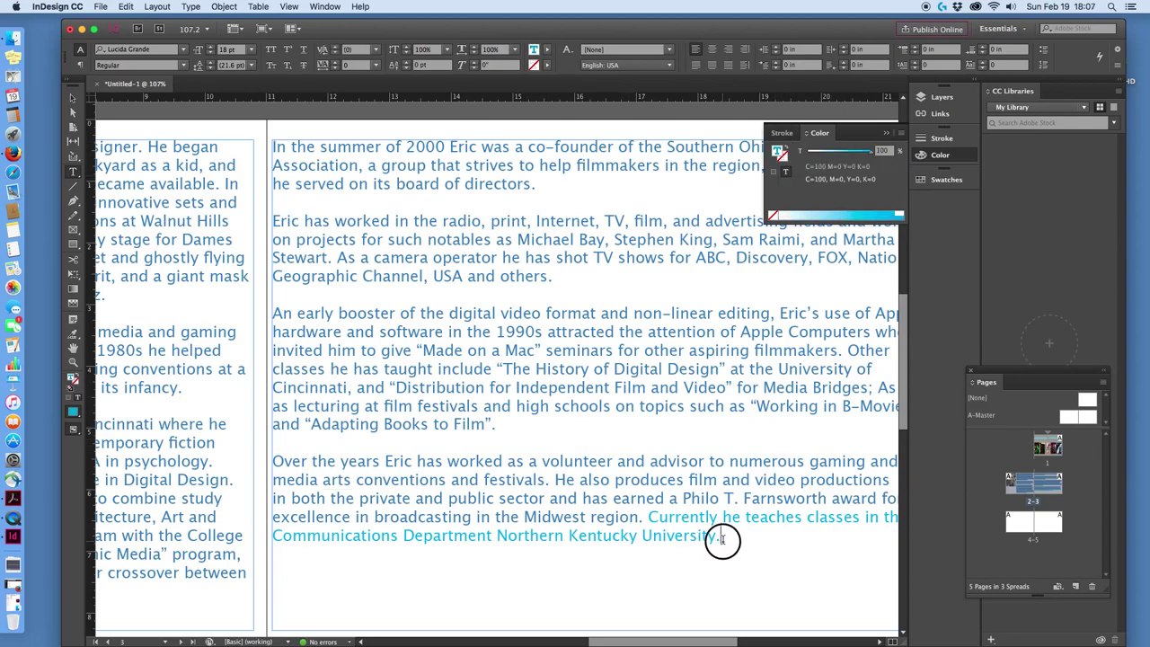
{"action": "left_click_drag", "start_coordinate": [718, 406], "coordinate": [655, 406]}
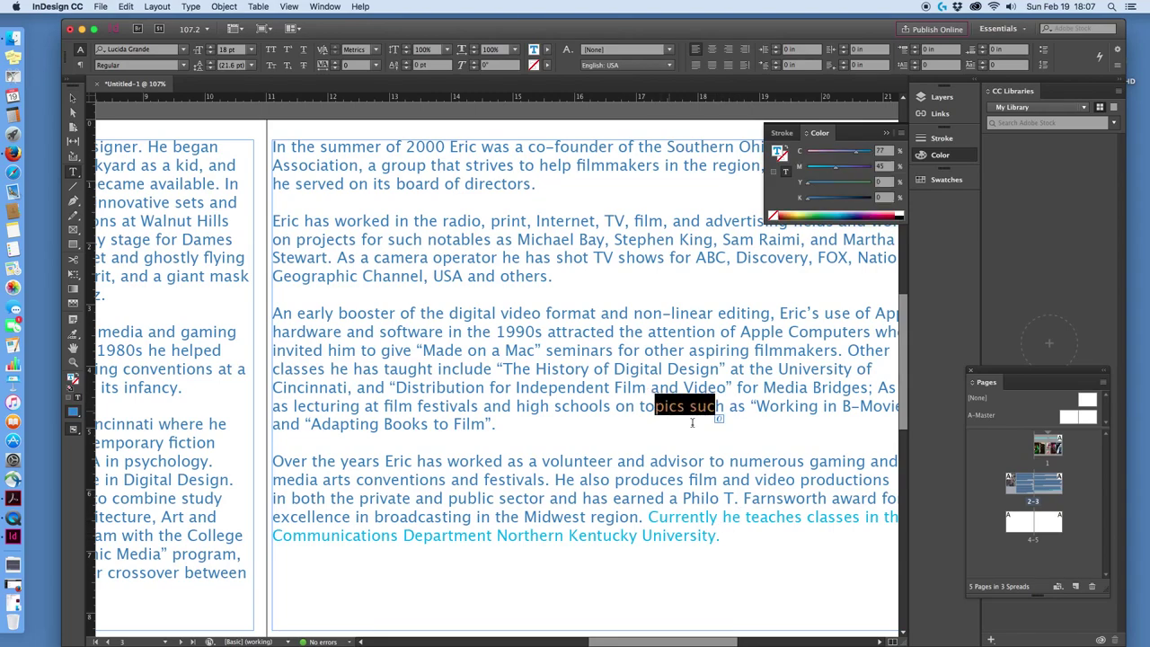
{"action": "left_click_drag", "start_coordinate": [738, 540], "coordinate": [654, 516]}
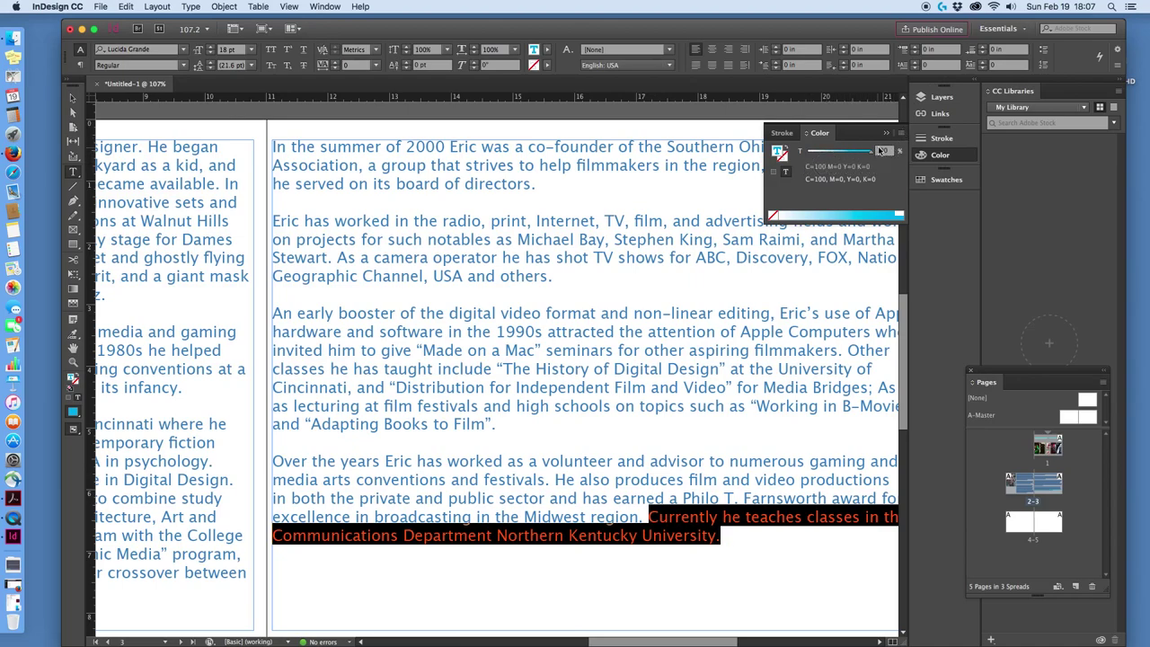
{"action": "left_click", "coordinate": [887, 135]}
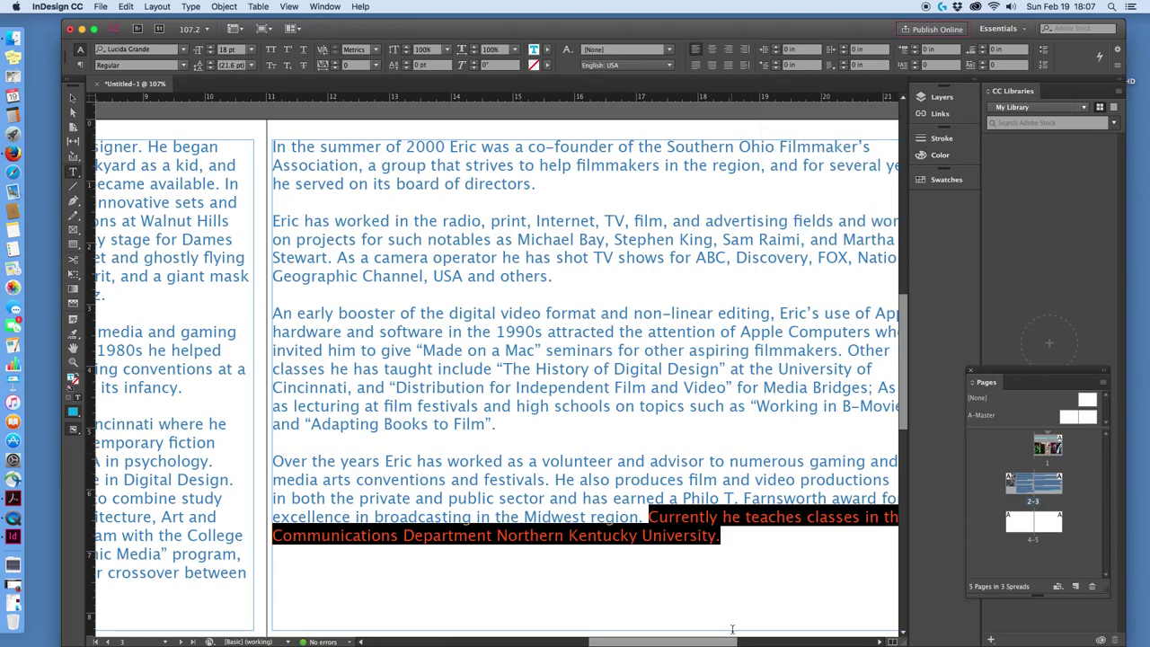
Recolour the final sentence to the matching C 77 M 45 blue in the Color Picker.
{"action": "double_click", "coordinate": [533, 52]}
{"action": "double_click", "coordinate": [661, 210]}
{"action": "type", "text": "77"}
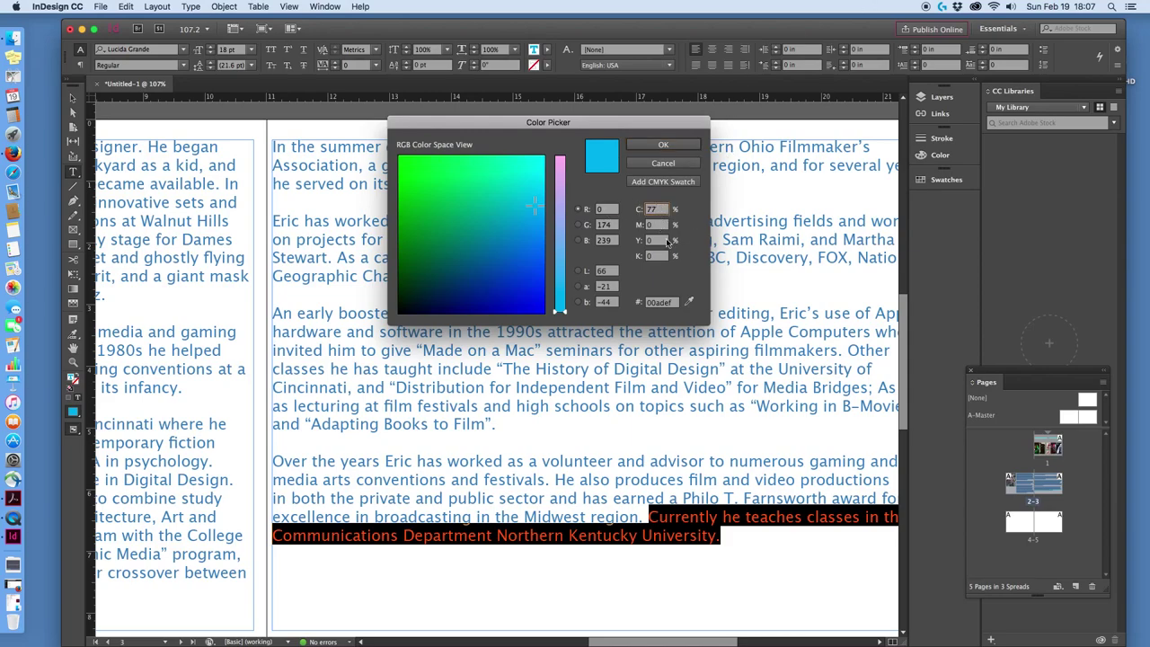
{"action": "left_click", "coordinate": [655, 227]}
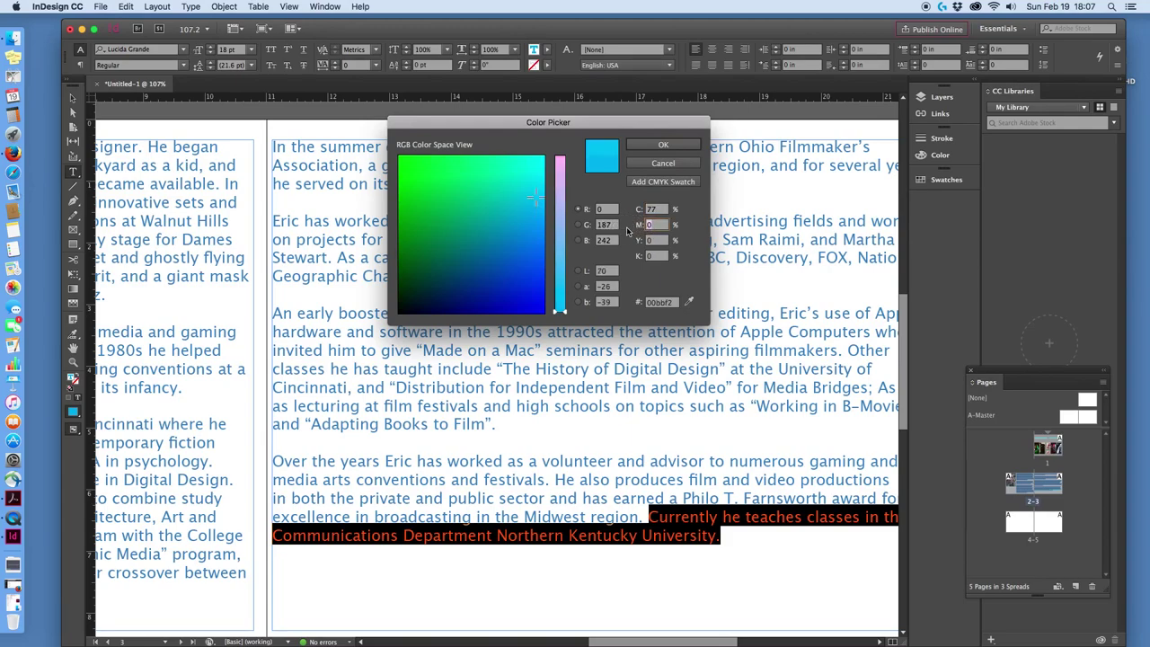
{"action": "left_click", "coordinate": [663, 144]}
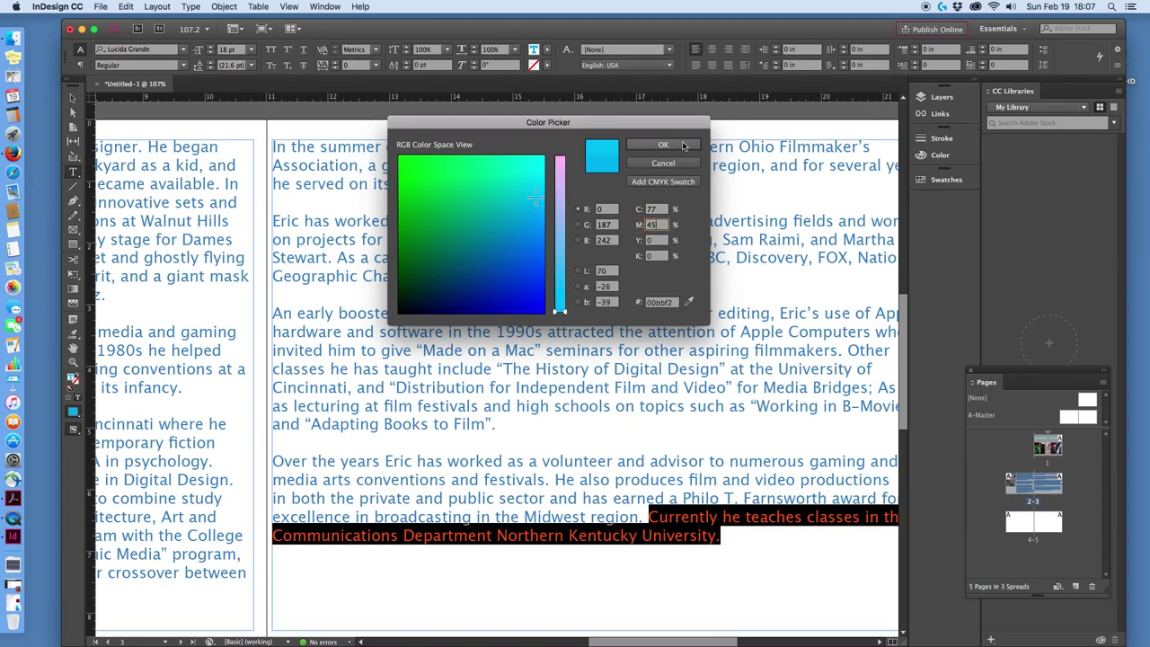
{"action": "left_click", "coordinate": [722, 572]}
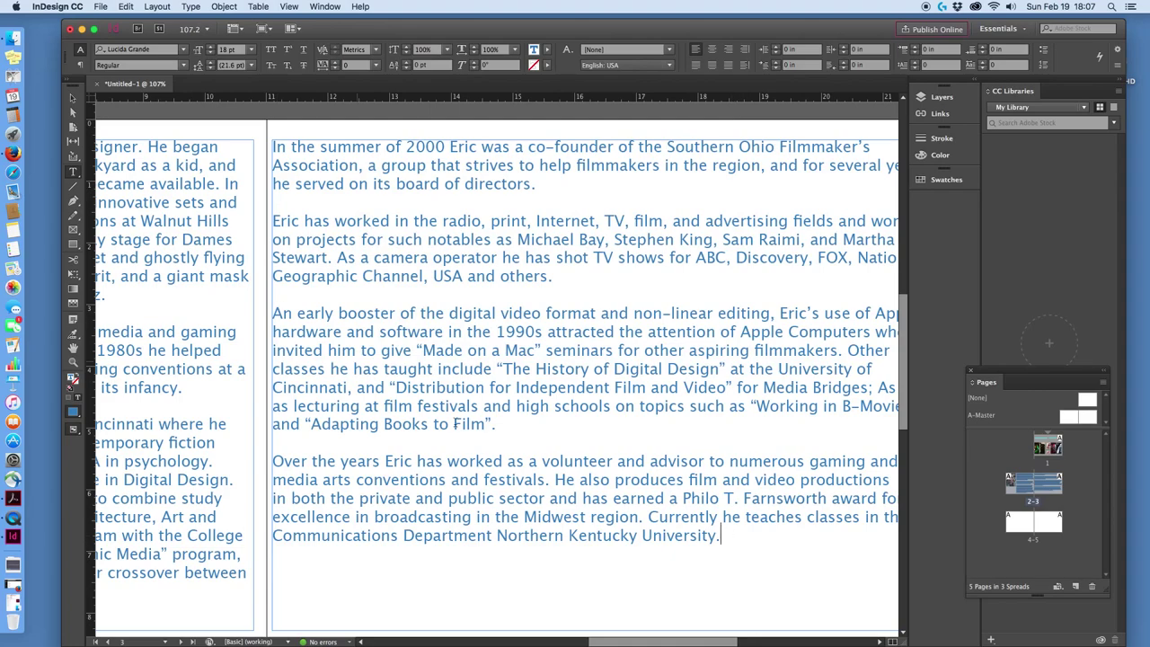
Scroll through the spread to review the biography, then bring blank page 4 into view.
{"action": "scroll", "coordinate": [544, 421], "scroll_direction": "up", "scroll_amount": 1}
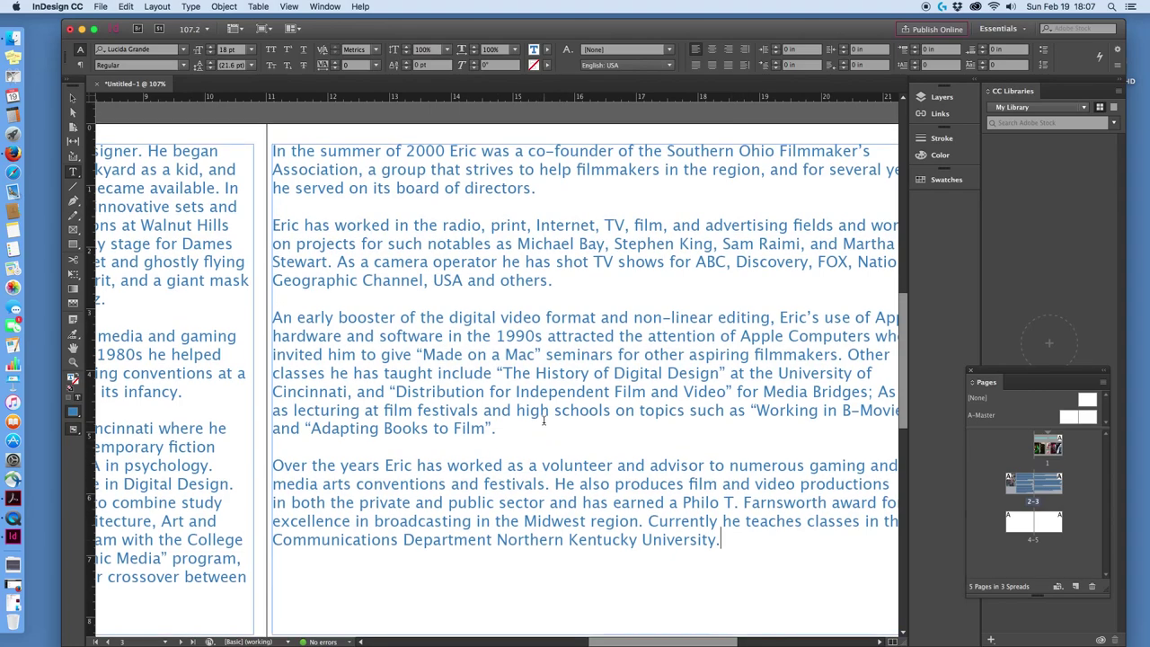
{"action": "scroll", "coordinate": [809, 323], "scroll_direction": "down", "scroll_amount": 5}
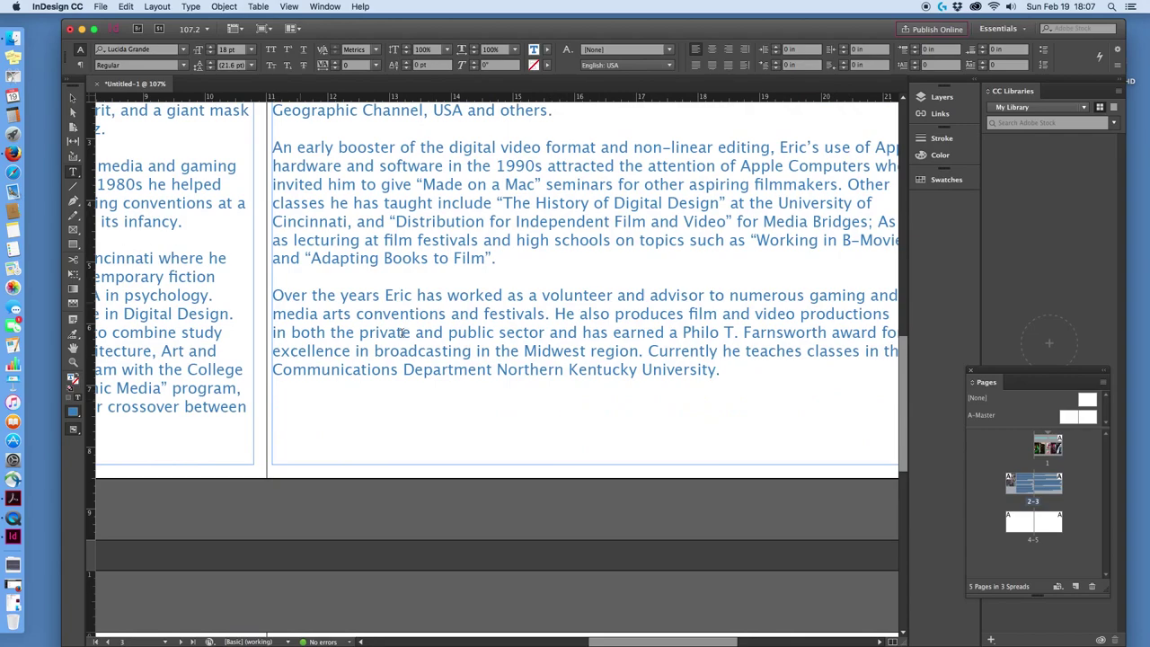
{"action": "scroll", "coordinate": [537, 382], "scroll_direction": "down", "scroll_amount": 10}
{"action": "scroll", "coordinate": [545, 390], "scroll_direction": "up", "scroll_amount": 12}
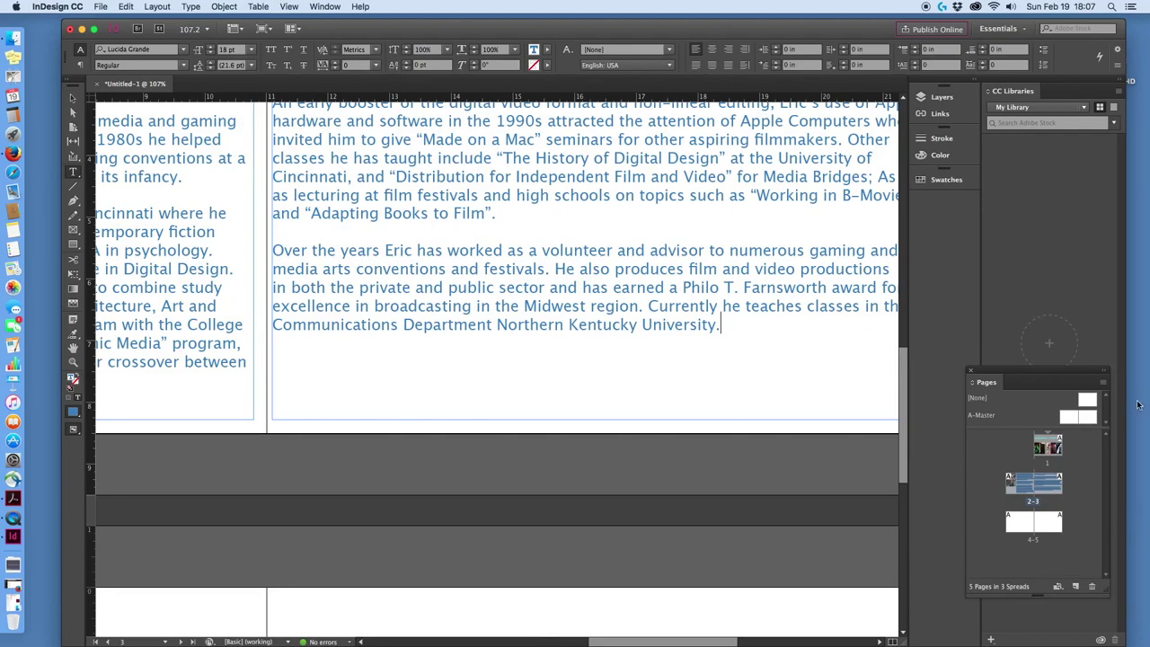
{"action": "scroll", "coordinate": [602, 316], "scroll_direction": "up", "scroll_amount": 4}
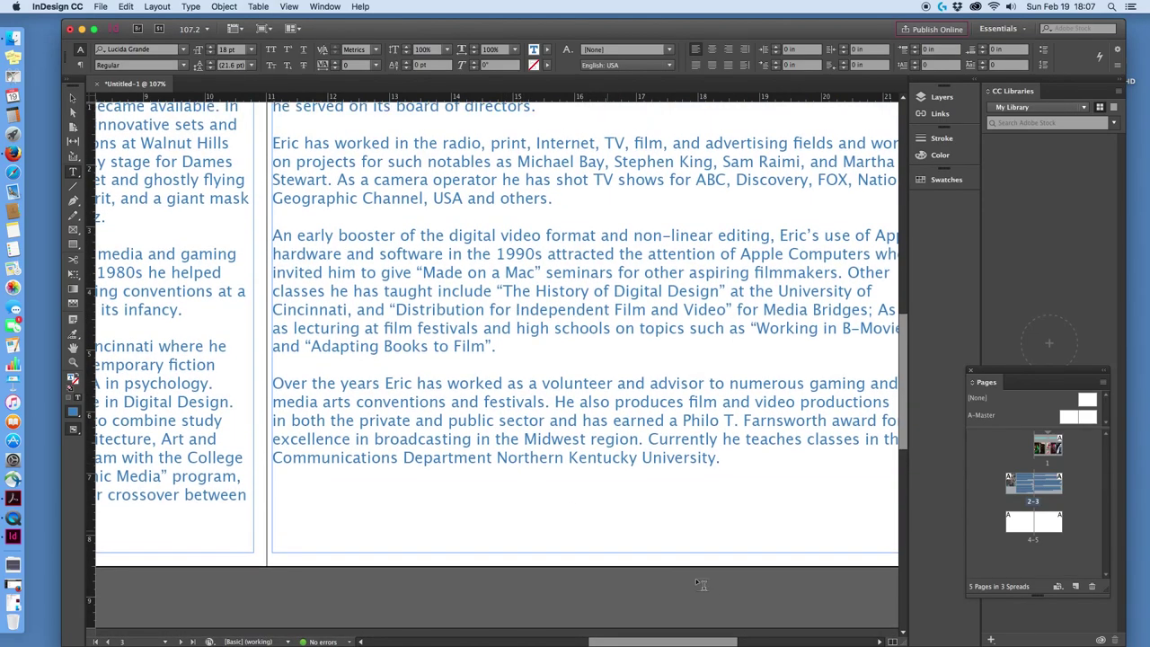
{"action": "left_click_drag", "start_coordinate": [692, 643], "coordinate": [582, 643]}
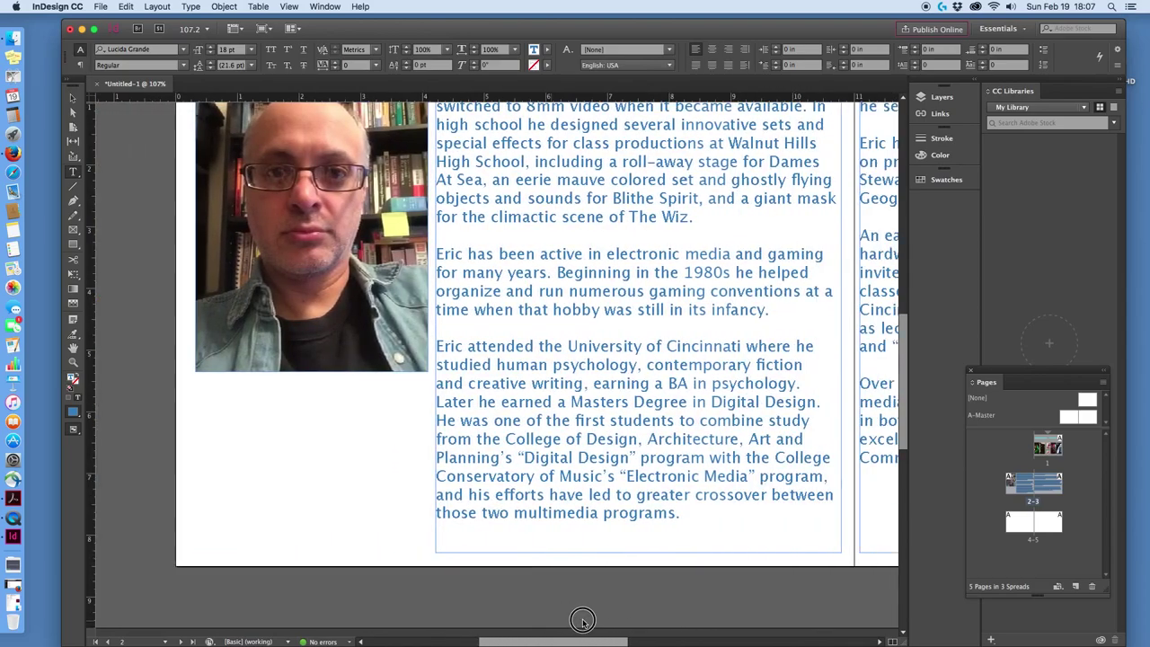
{"action": "scroll", "coordinate": [777, 395], "scroll_direction": "down", "scroll_amount": 15}
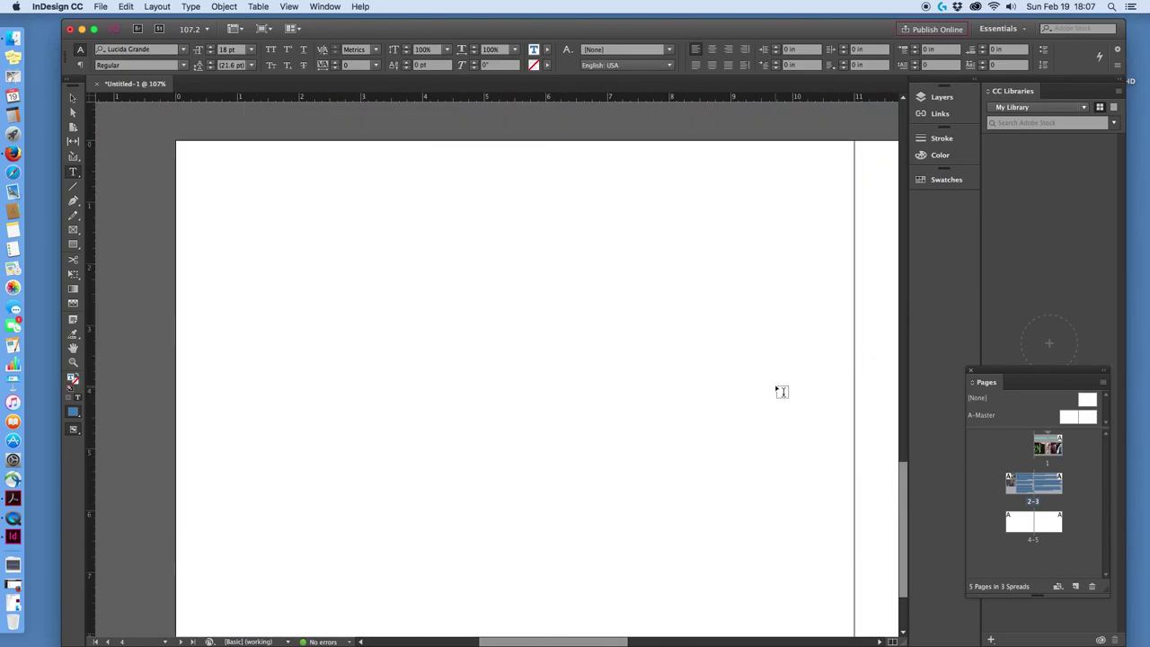
{"action": "scroll", "coordinate": [772, 458], "scroll_direction": "up", "scroll_amount": 5}
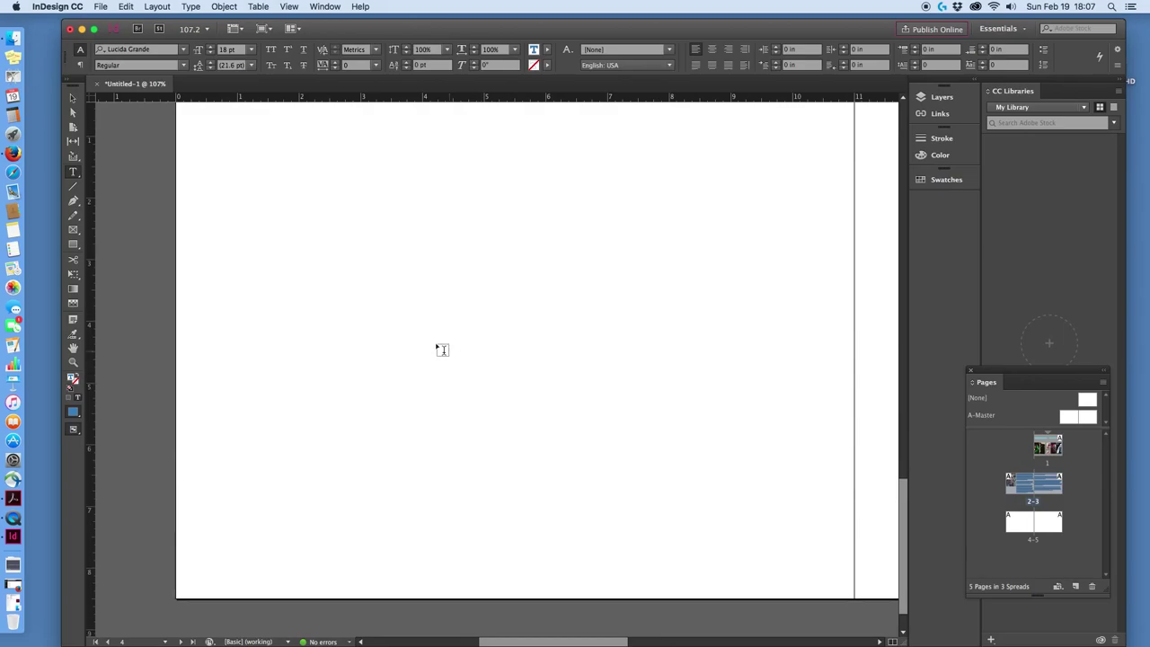
{"action": "scroll", "coordinate": [108, 180], "scroll_direction": "down", "scroll_amount": 2}
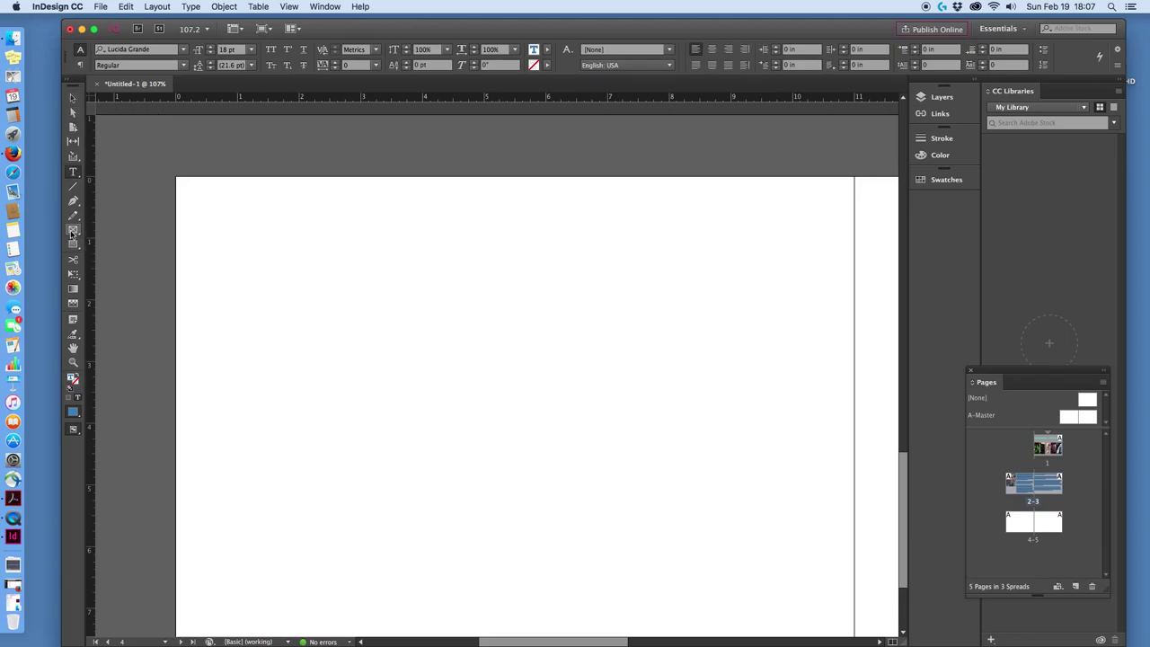
Draw a wide empty rectangular picture frame near the top of page 4.
{"action": "left_click", "coordinate": [72, 231]}
{"action": "left_click_drag", "start_coordinate": [199, 215], "coordinate": [841, 354]}
{"action": "scroll", "coordinate": [795, 408], "scroll_direction": "up", "scroll_amount": 7}
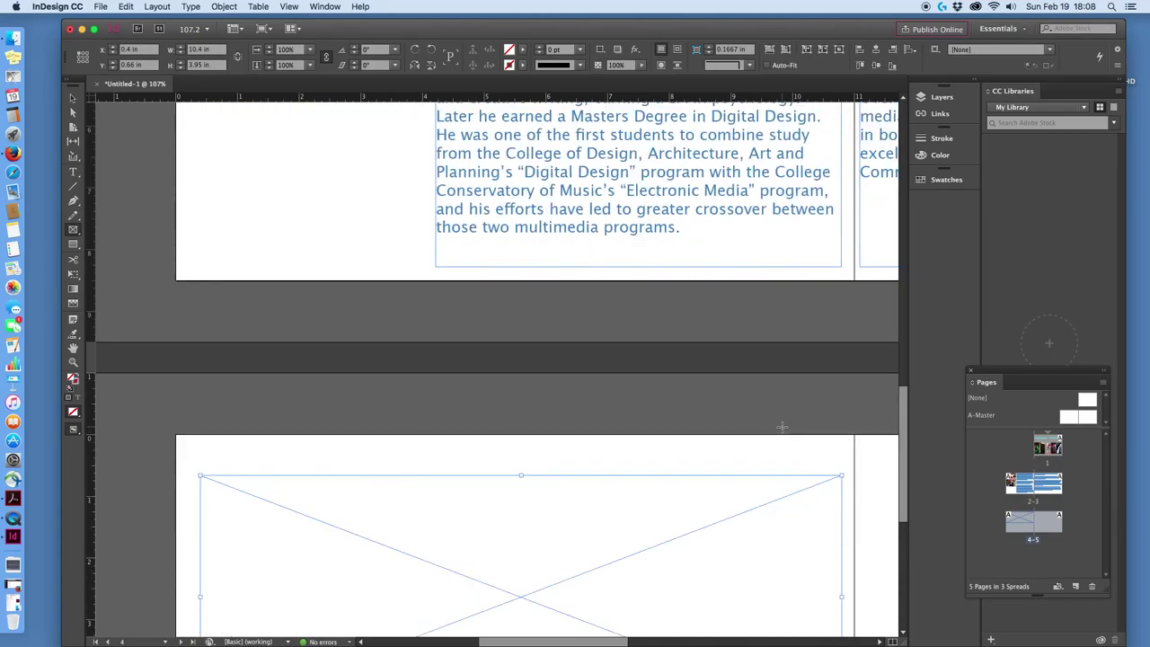
{"action": "scroll", "coordinate": [784, 423], "scroll_direction": "down", "scroll_amount": 4}
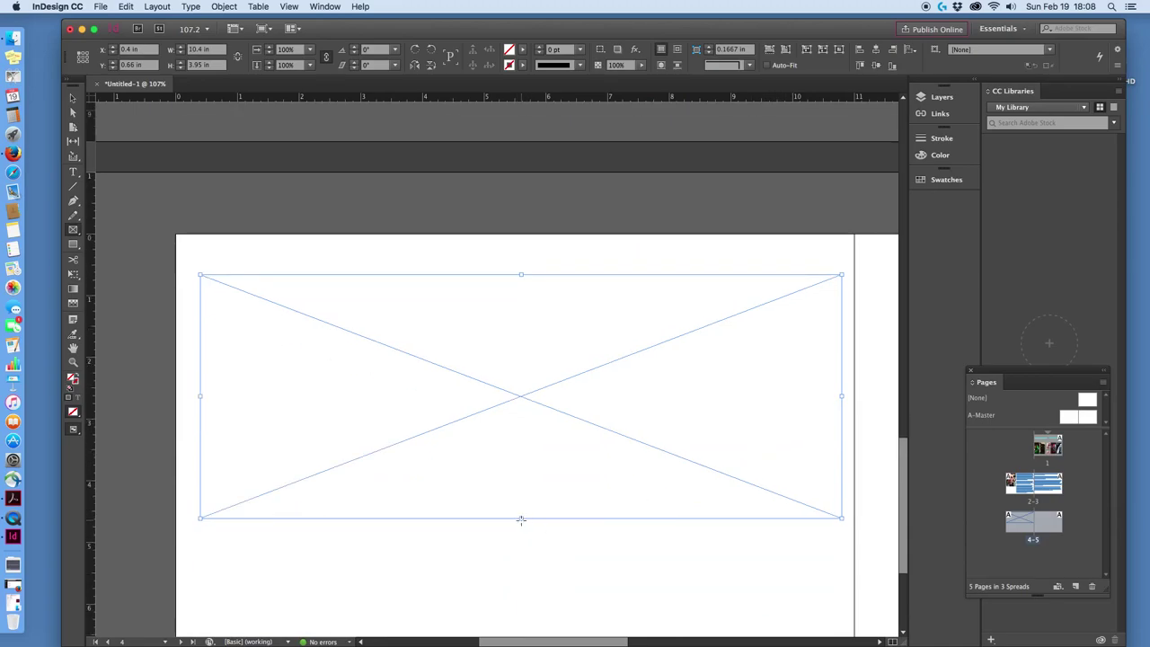
{"action": "left_click", "coordinate": [522, 519]}
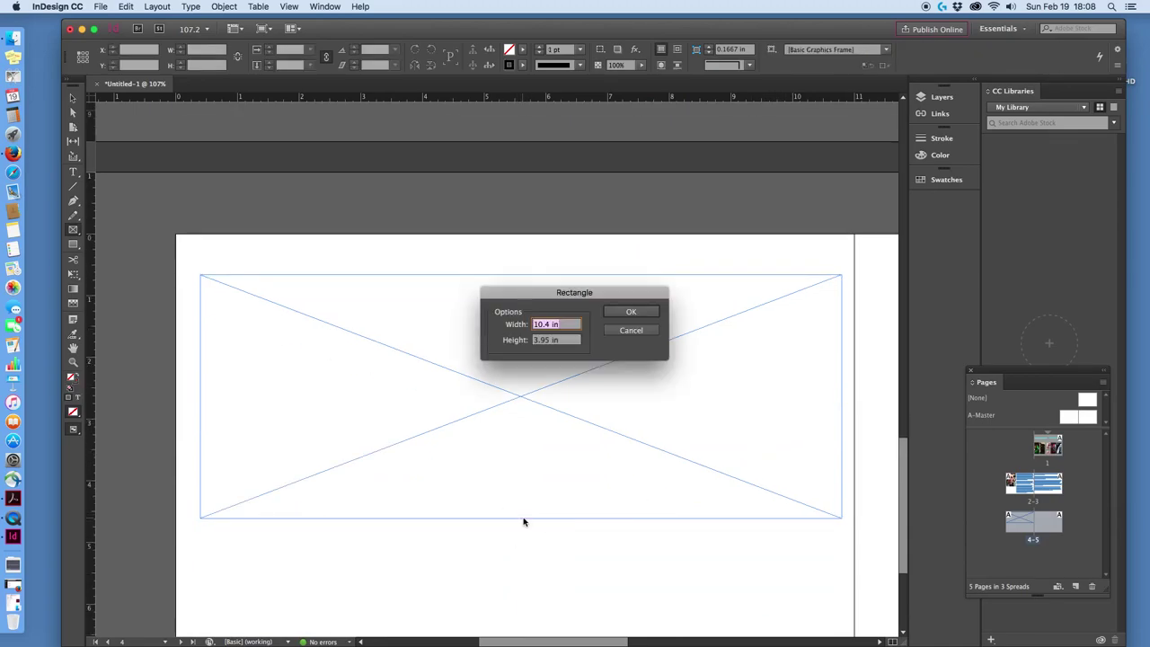
{"action": "left_click", "coordinate": [641, 330]}
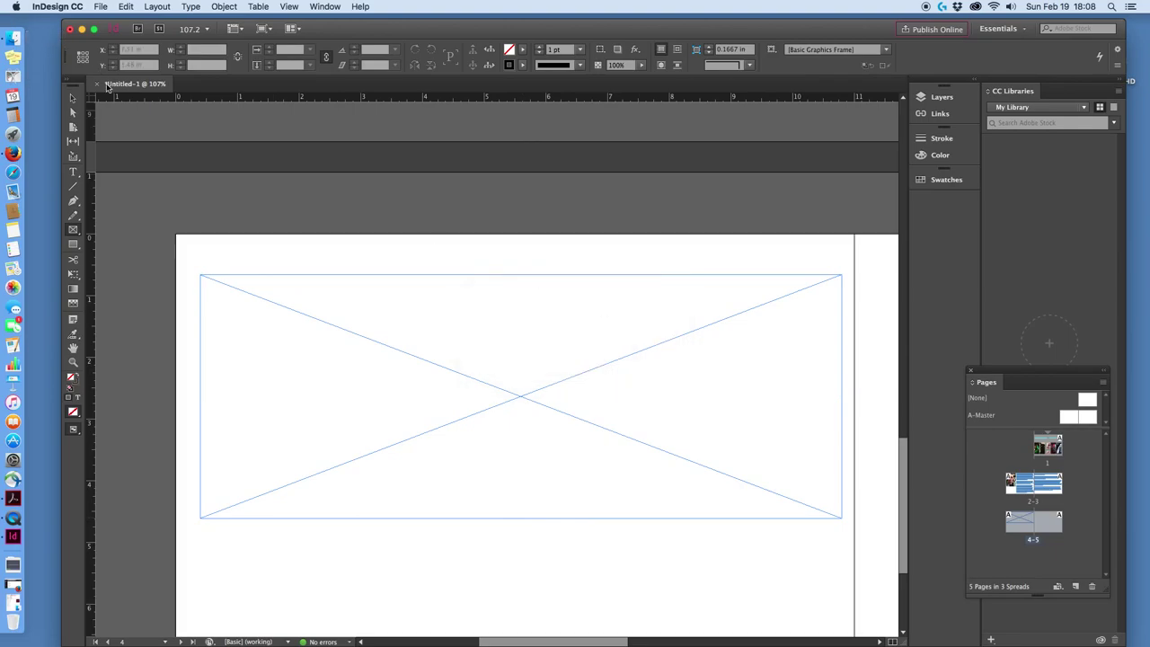
Stretch the frame's bottom edge down until it measures 10.4 by 5.35 in.
{"action": "left_click", "coordinate": [536, 520]}
{"action": "left_click_drag", "start_coordinate": [521, 519], "coordinate": [517, 603]}
{"action": "scroll", "coordinate": [530, 565], "scroll_direction": "down", "scroll_amount": 3}
{"action": "scroll", "coordinate": [524, 482], "scroll_direction": "up", "scroll_amount": 1}
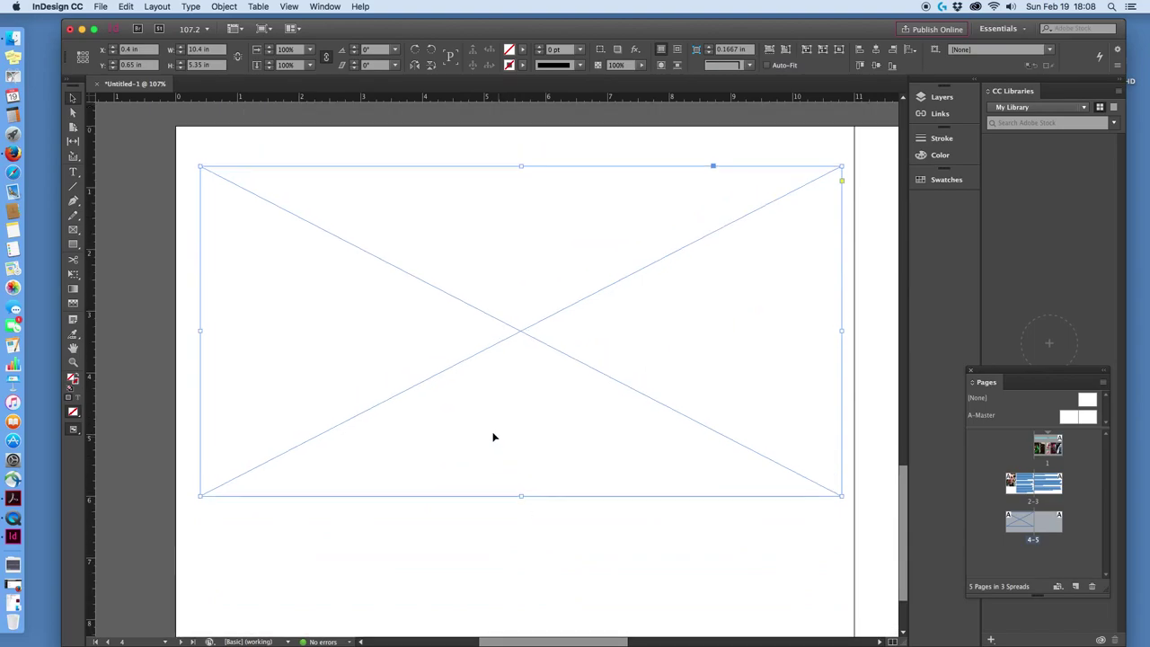
{"action": "left_click", "coordinate": [101, 7]}
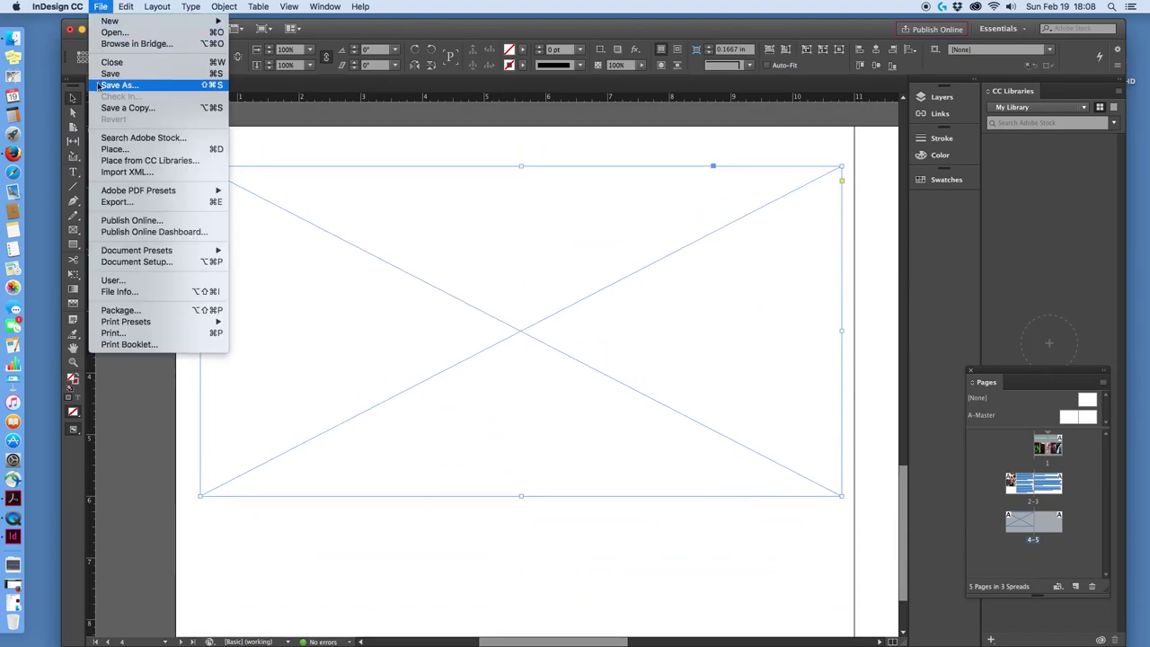
Place the motorbike photo from the Demo files folder into the frame and shift it up.
{"action": "left_click", "coordinate": [116, 147]}
{"action": "left_click", "coordinate": [524, 243]}
{"action": "left_click", "coordinate": [524, 211]}
{"action": "left_click", "coordinate": [511, 170]}
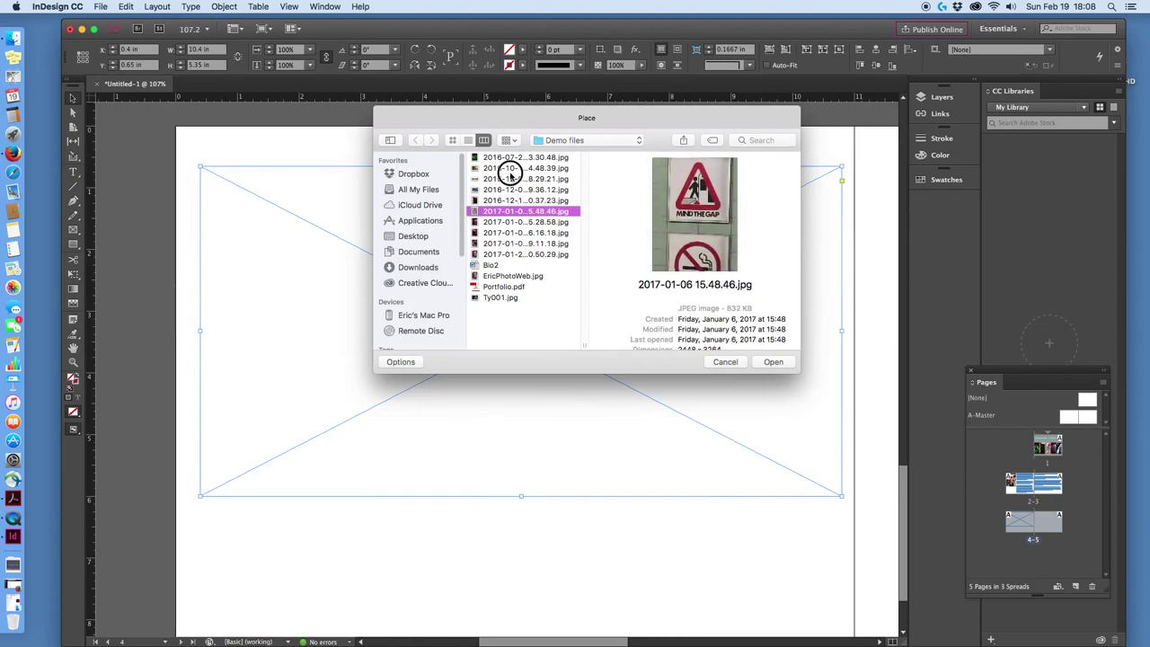
{"action": "left_click", "coordinate": [777, 361]}
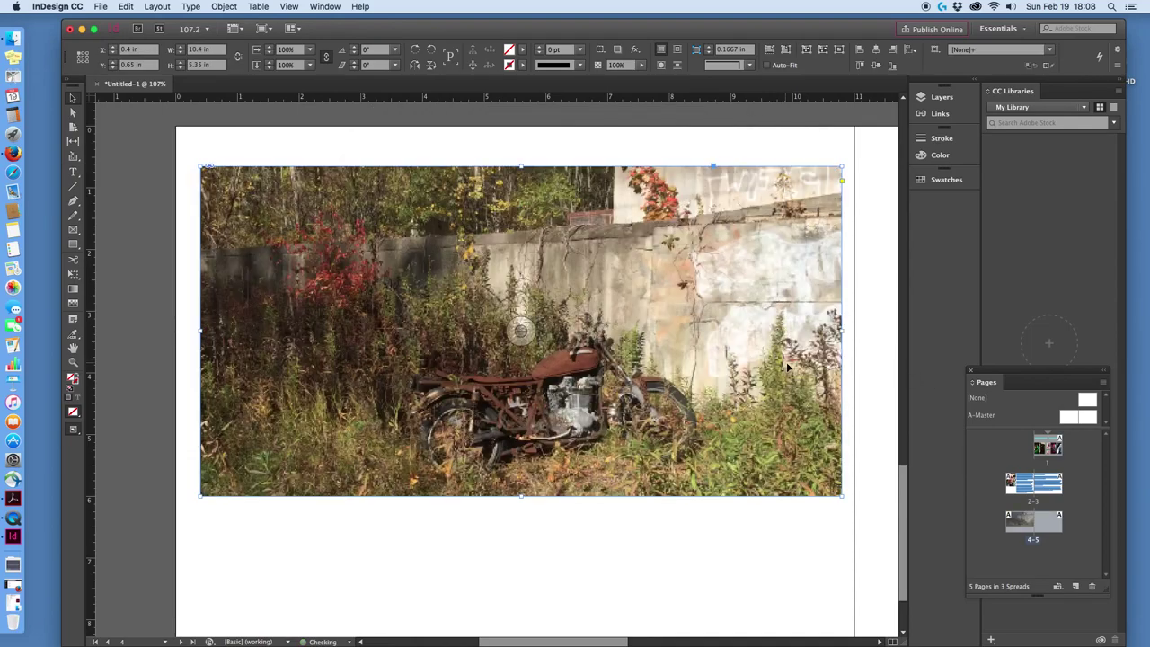
{"action": "left_click_drag", "start_coordinate": [522, 333], "coordinate": [526, 302]}
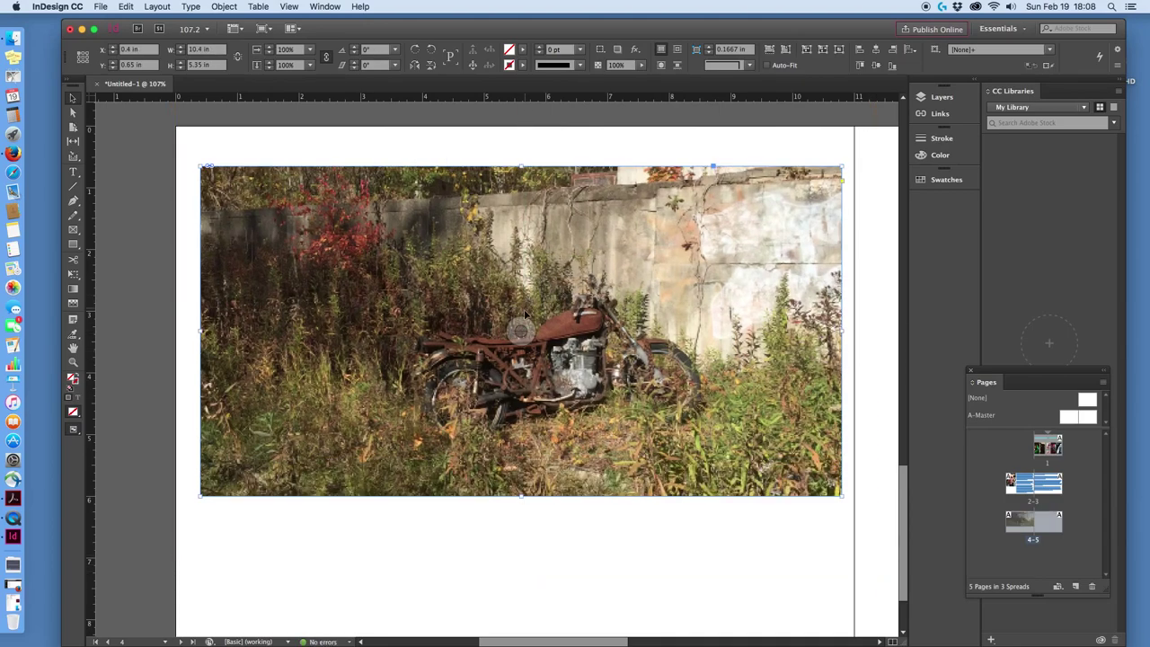
Return to the pages 2–3 spread and select the bio text on page 3.
{"action": "scroll", "coordinate": [860, 510], "scroll_direction": "down", "scroll_amount": 2}
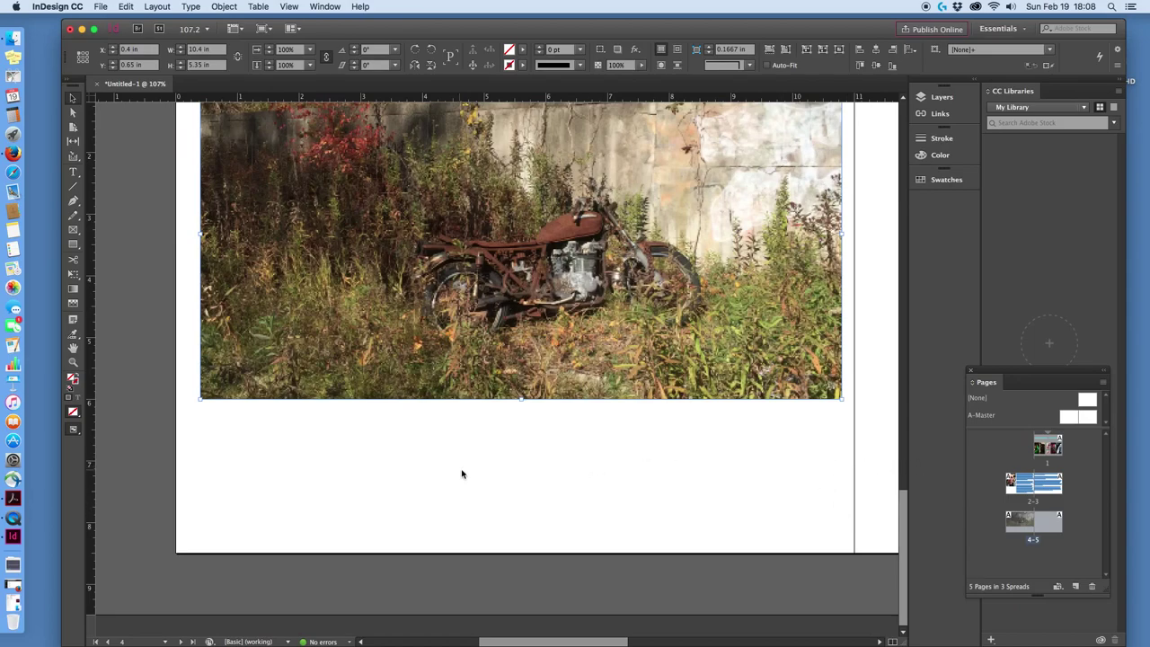
{"action": "scroll", "coordinate": [706, 503], "scroll_direction": "up", "scroll_amount": 5}
{"action": "scroll", "coordinate": [708, 494], "scroll_direction": "up", "scroll_amount": 6}
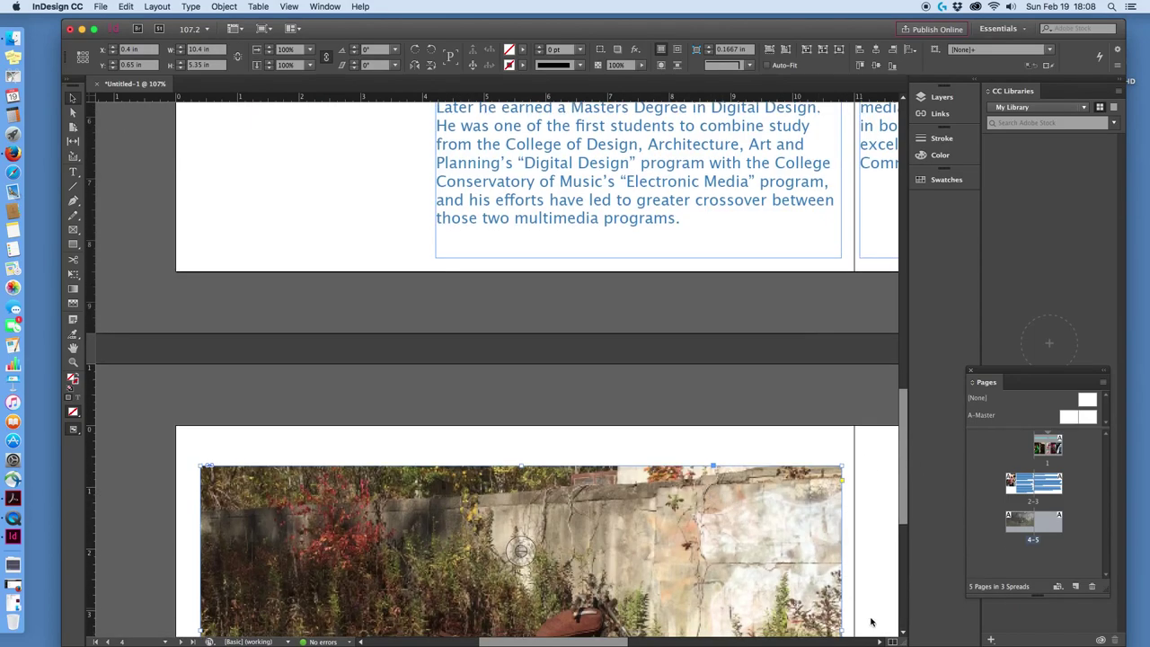
{"action": "left_click_drag", "start_coordinate": [903, 500], "coordinate": [899, 430]}
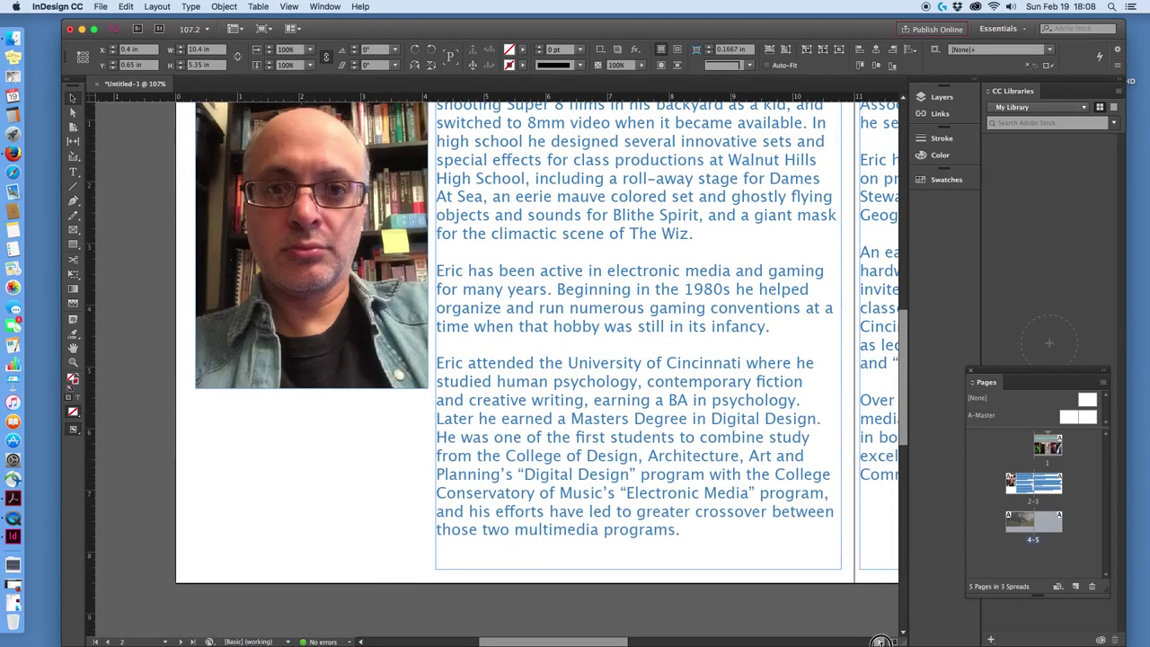
{"action": "scroll", "coordinate": [880, 642], "scroll_direction": "right", "scroll_amount": 10}
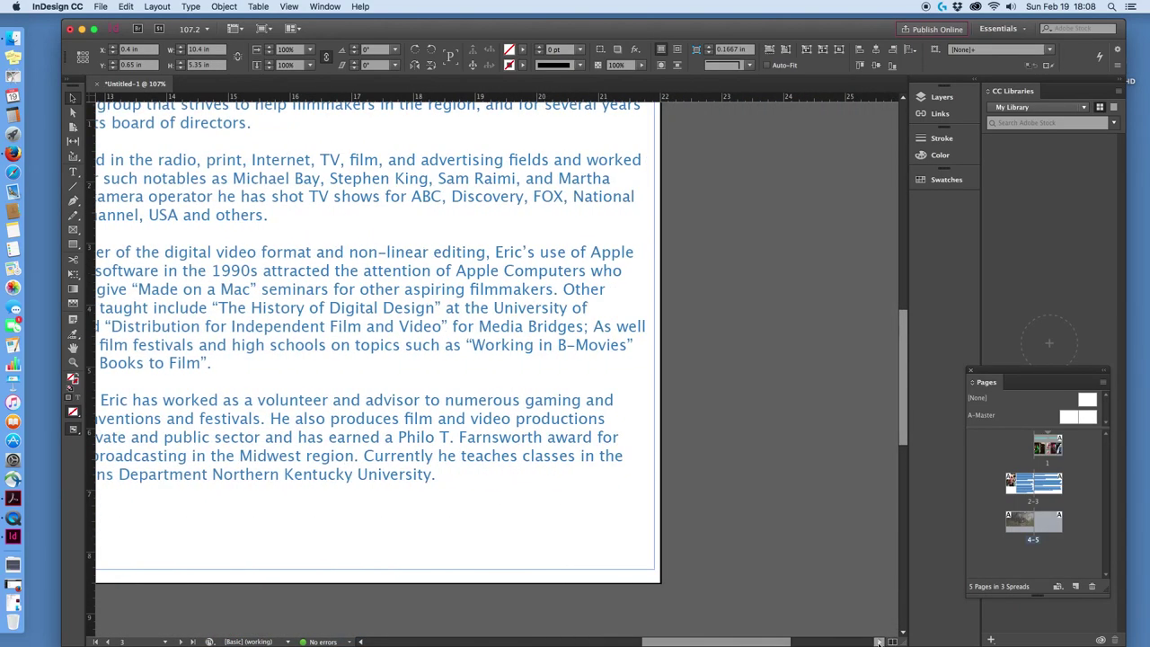
{"action": "scroll", "coordinate": [719, 627], "scroll_direction": "left", "scroll_amount": 5}
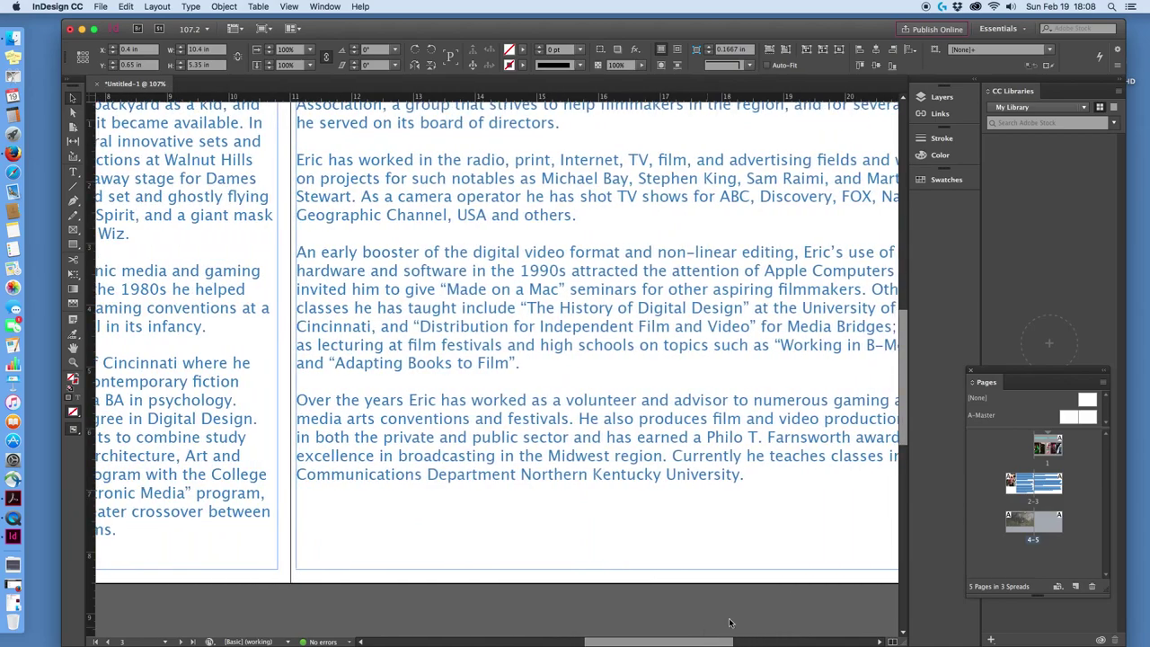
{"action": "left_click_drag", "start_coordinate": [899, 404], "coordinate": [958, 390]}
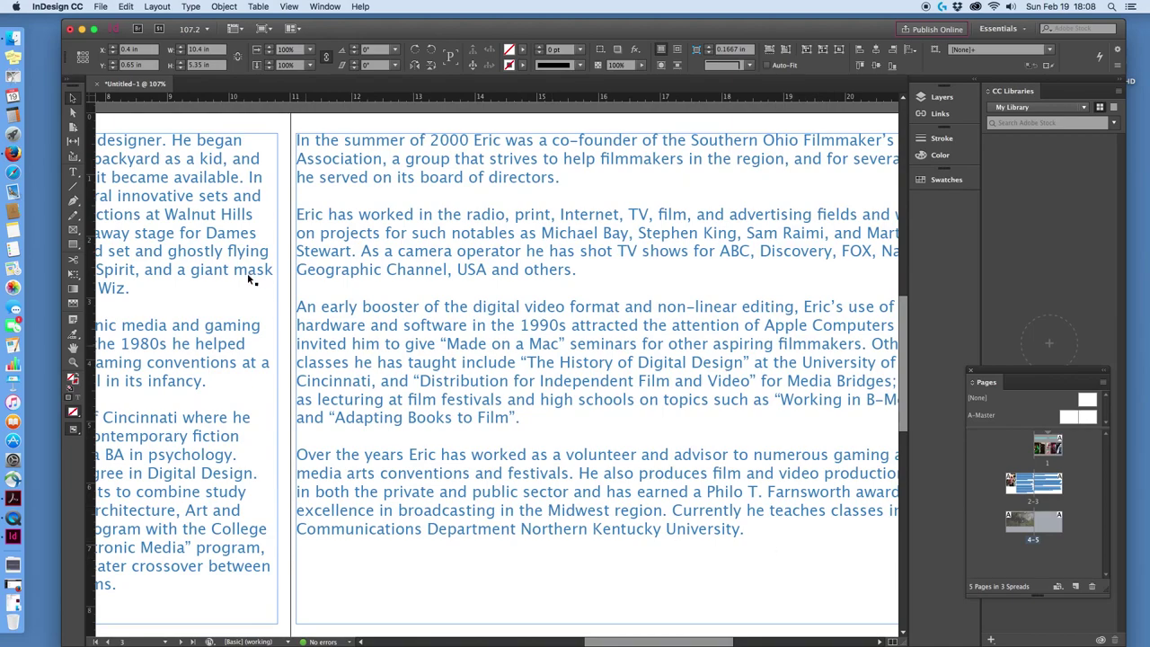
{"action": "left_click", "coordinate": [73, 171]}
{"action": "left_click_drag", "start_coordinate": [756, 531], "coordinate": [304, 140]}
Select the bio text frame on page 3 and browse the Type, Table and Object menus.
{"action": "left_click", "coordinate": [305, 139]}
{"action": "left_click", "coordinate": [73, 97]}
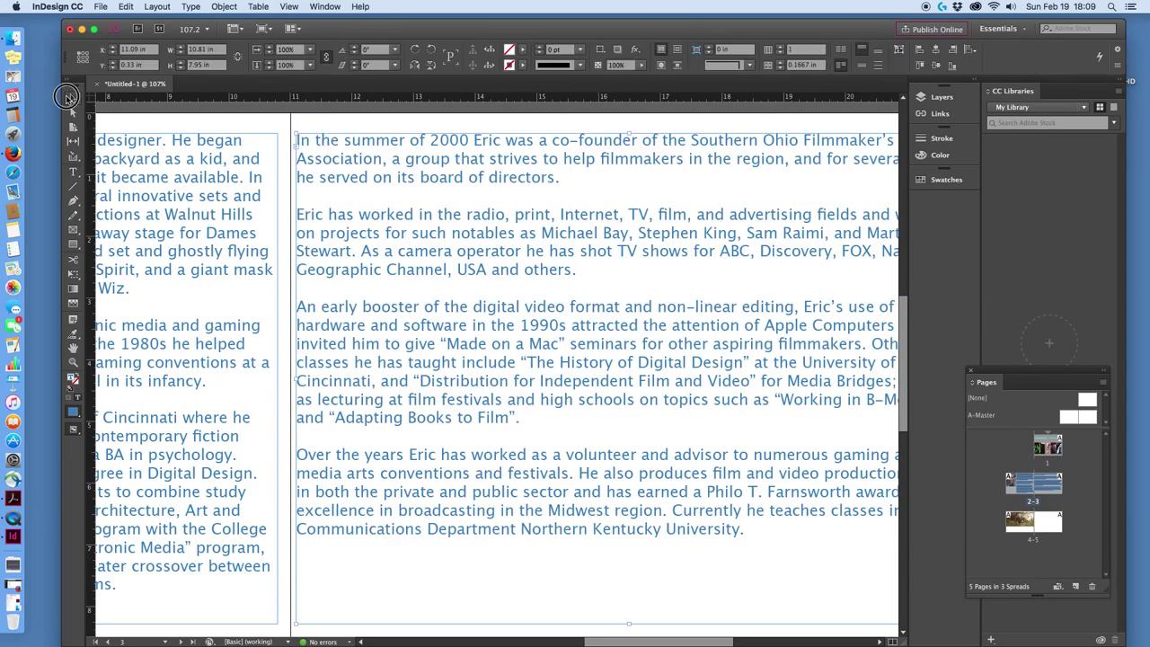
{"action": "left_click", "coordinate": [260, 6]}
{"action": "mouse_move", "coordinate": [191, 6]}
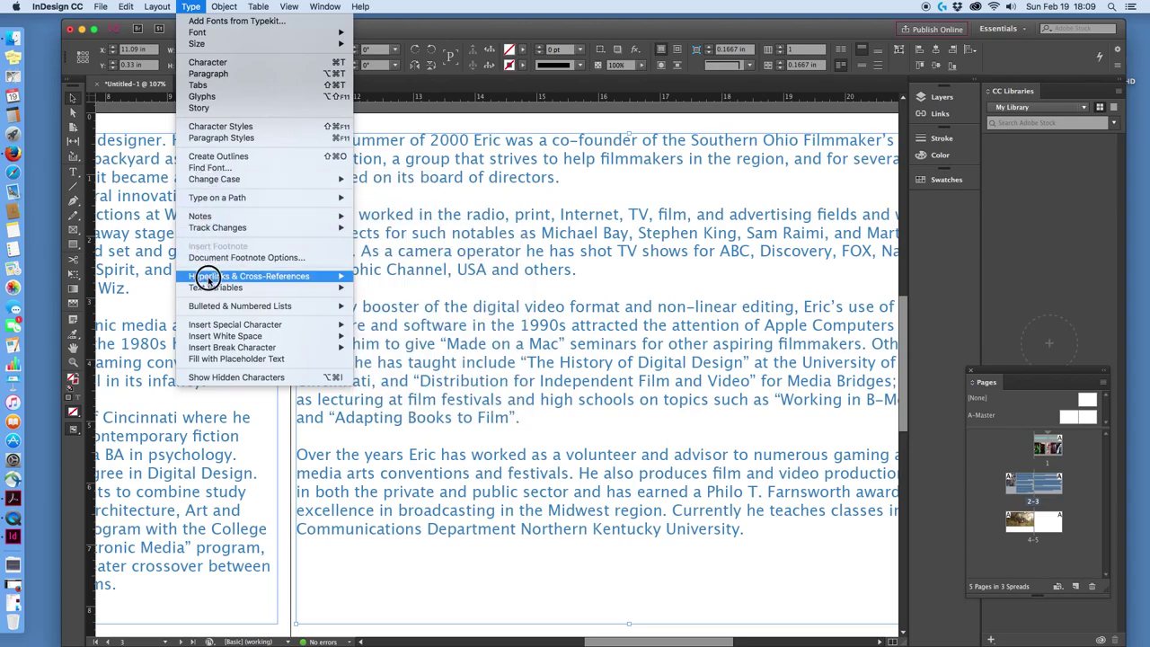
{"action": "mouse_move", "coordinate": [227, 7]}
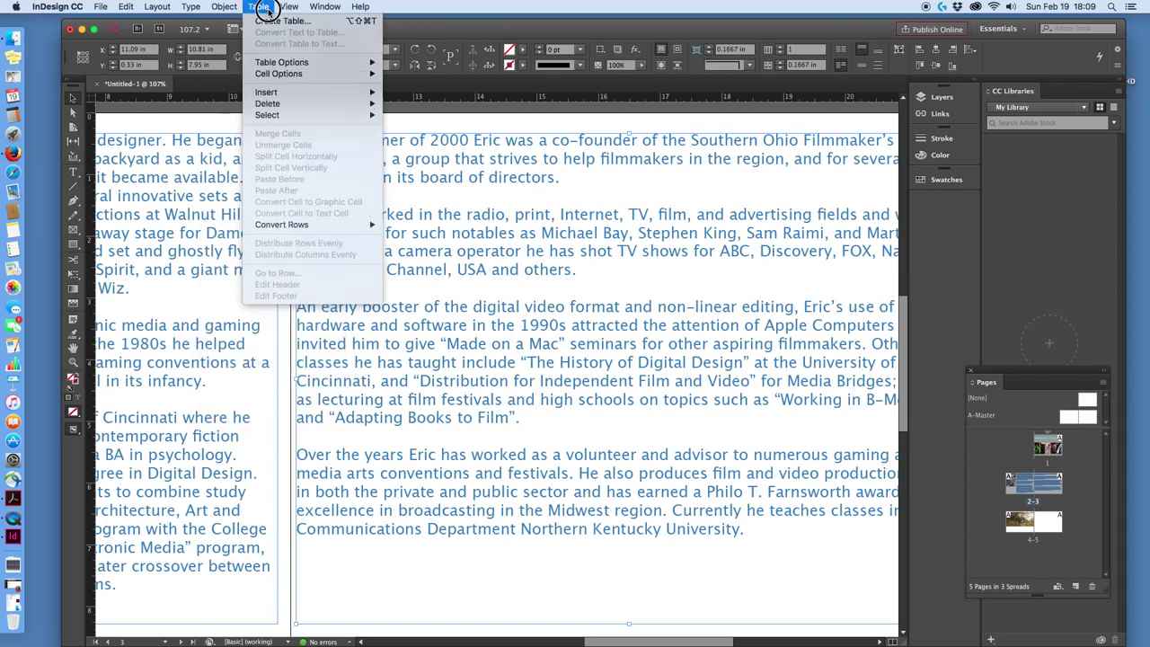
{"action": "mouse_move", "coordinate": [288, 8]}
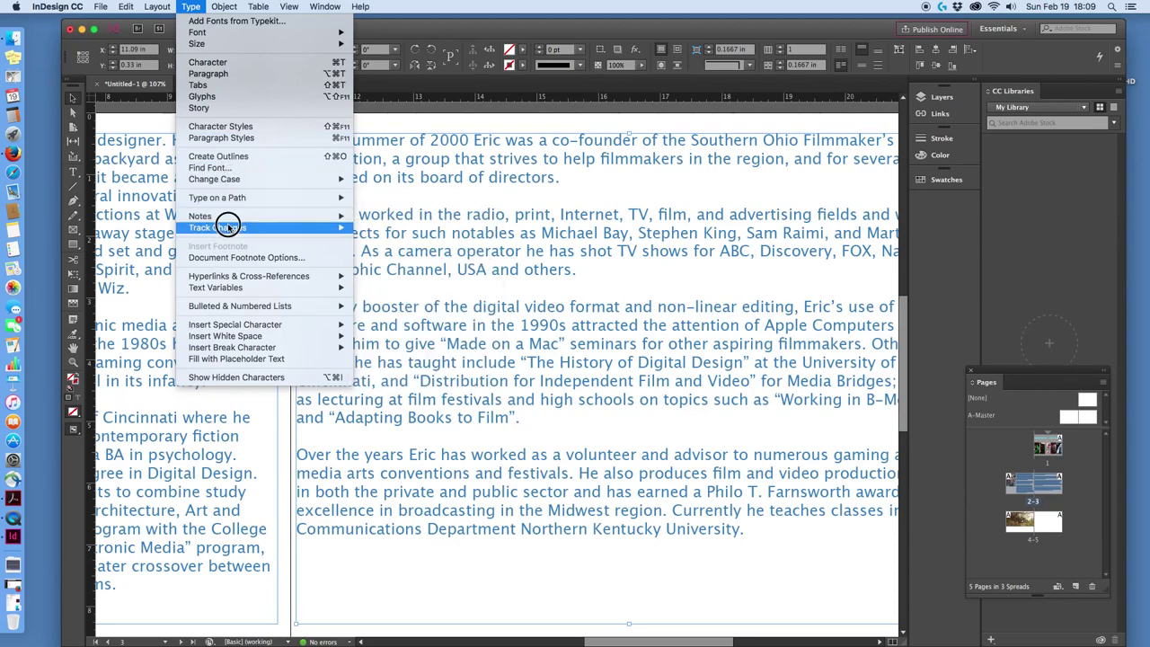
{"action": "mouse_move", "coordinate": [235, 288]}
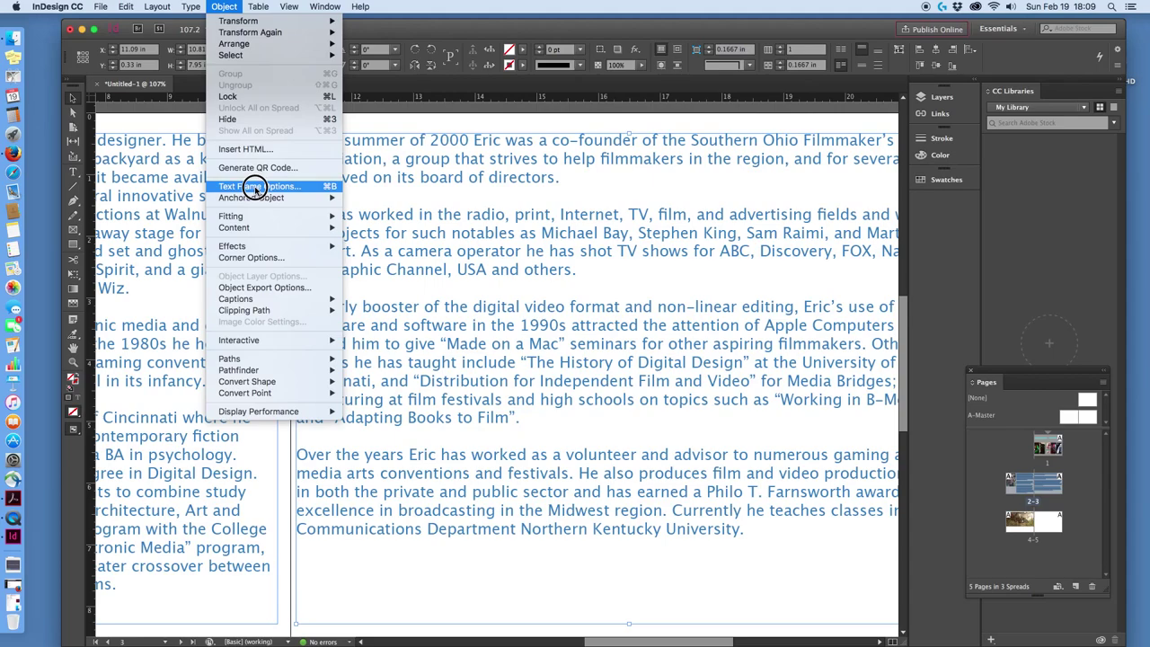
Give the page-3 biography frame a fixed 3 columns with a 0.1667 in gutter.
{"action": "left_click", "coordinate": [255, 187]}
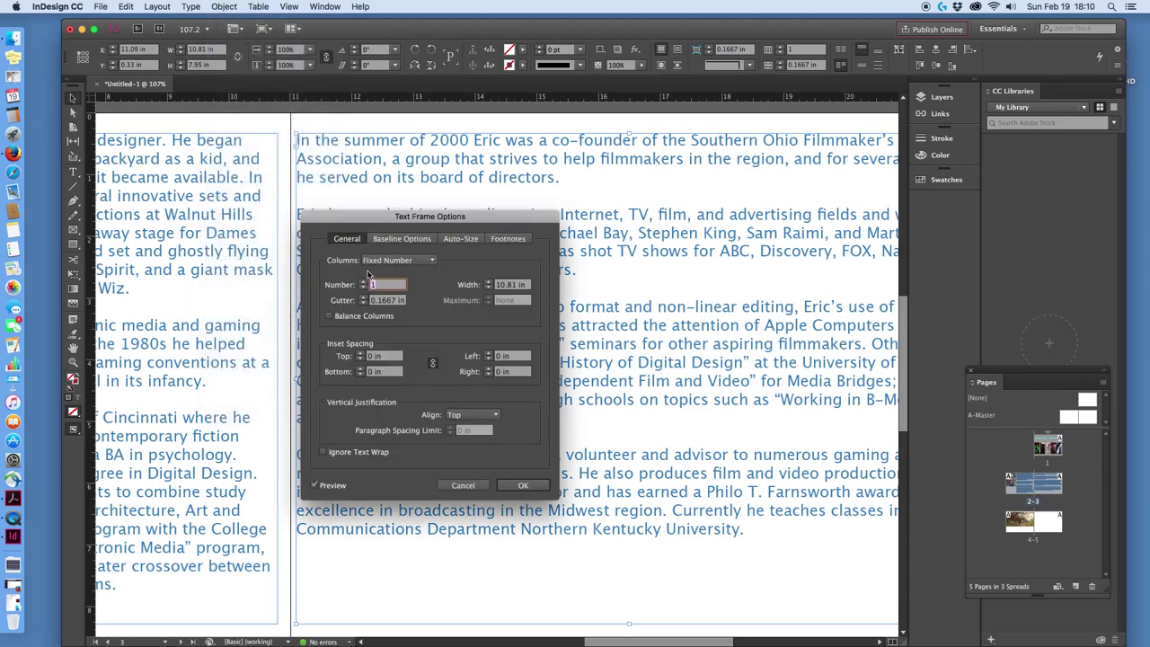
{"action": "left_click", "coordinate": [433, 262]}
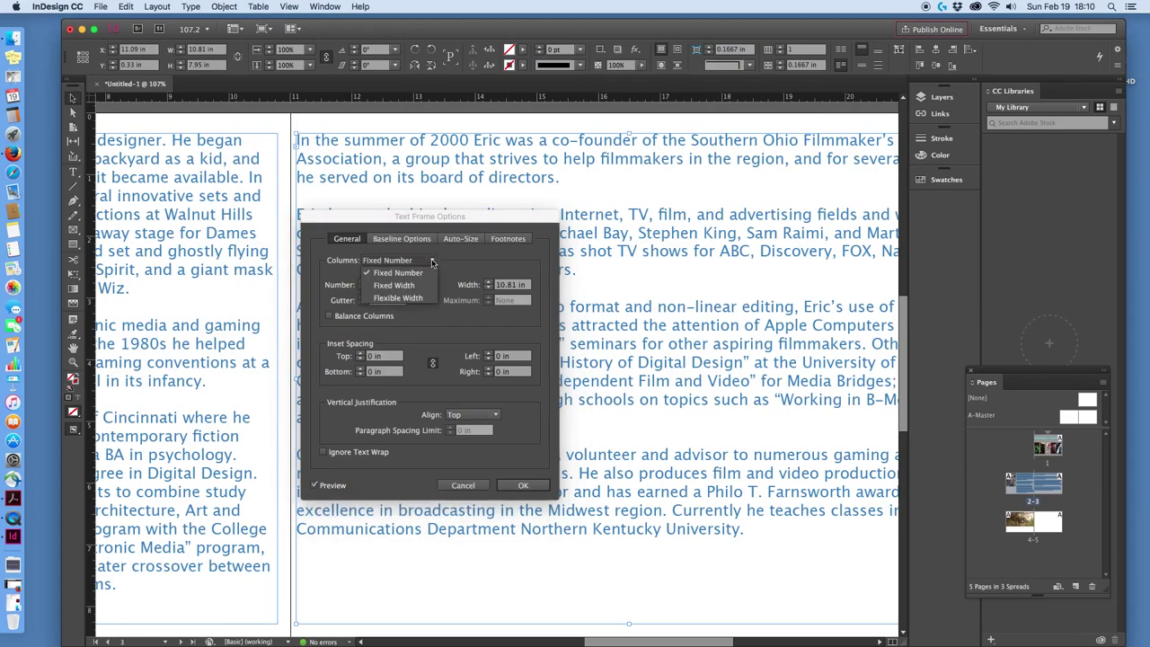
{"action": "left_click", "coordinate": [400, 261]}
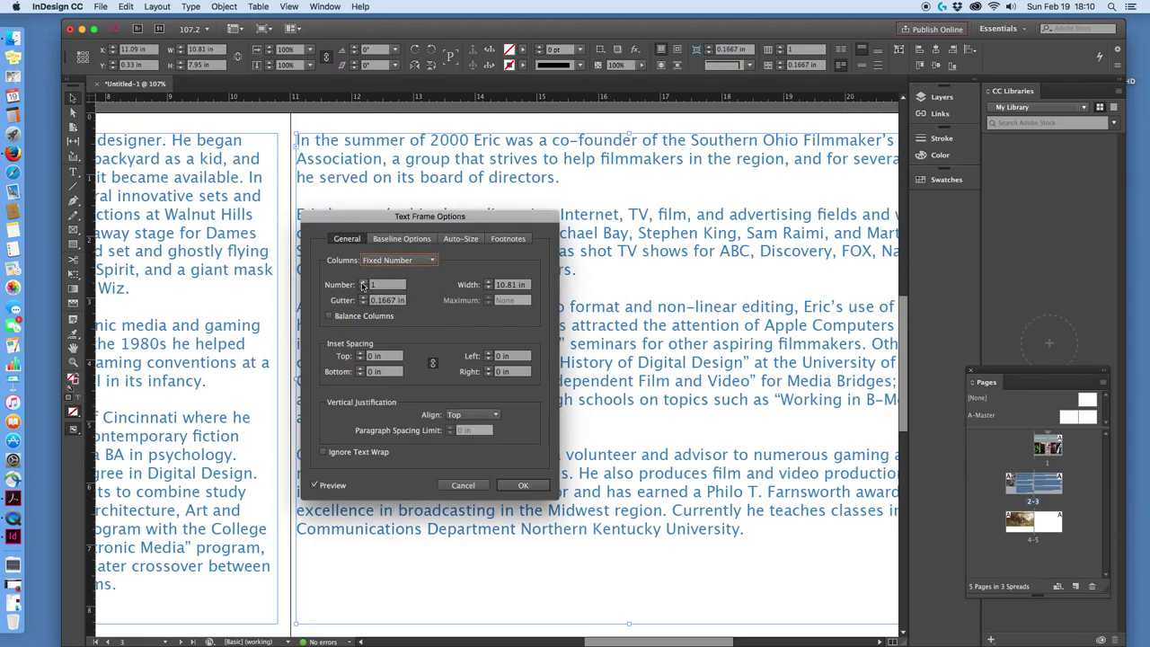
{"action": "left_click", "coordinate": [363, 283]}
{"action": "left_click", "coordinate": [362, 283]}
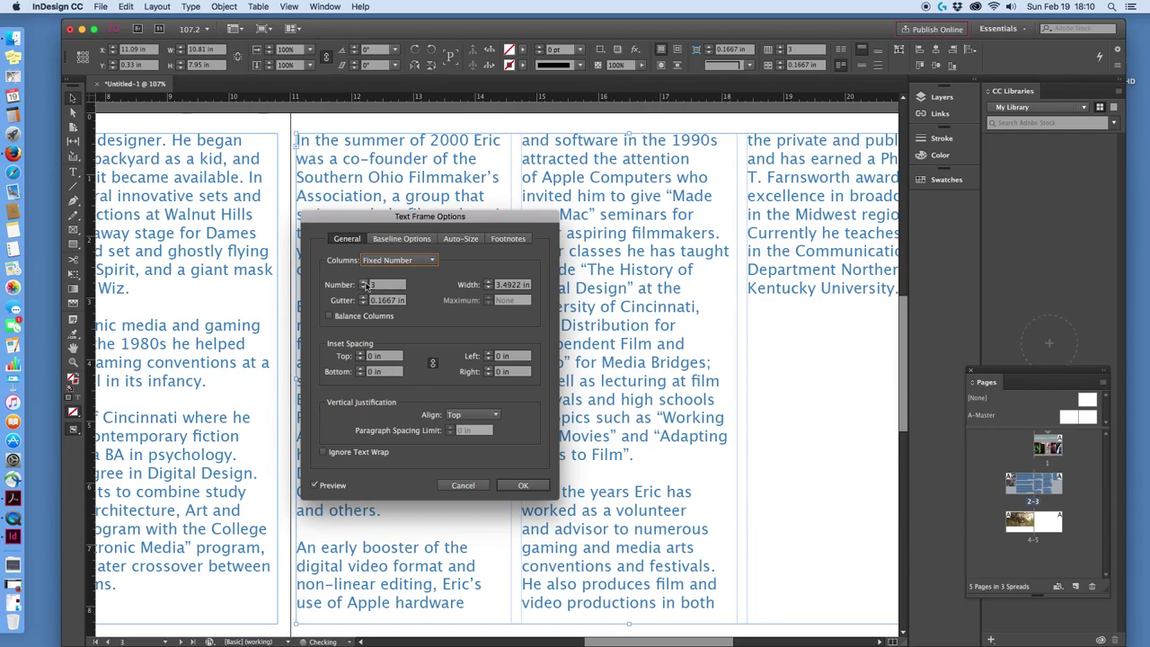
{"action": "left_click", "coordinate": [523, 485]}
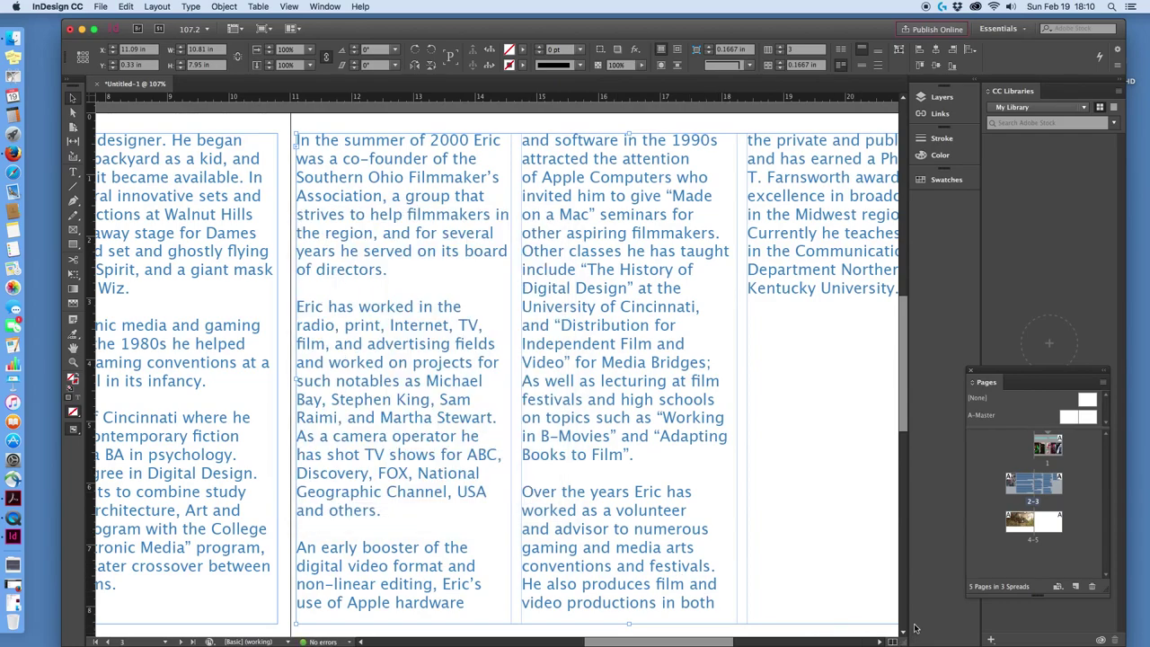
{"action": "mouse_move", "coordinate": [639, 641]}
{"action": "left_mouse_down"}
{"action": "mouse_move", "coordinate": [680, 642]}
{"action": "mouse_move", "coordinate": [624, 640]}
{"action": "left_mouse_up"}
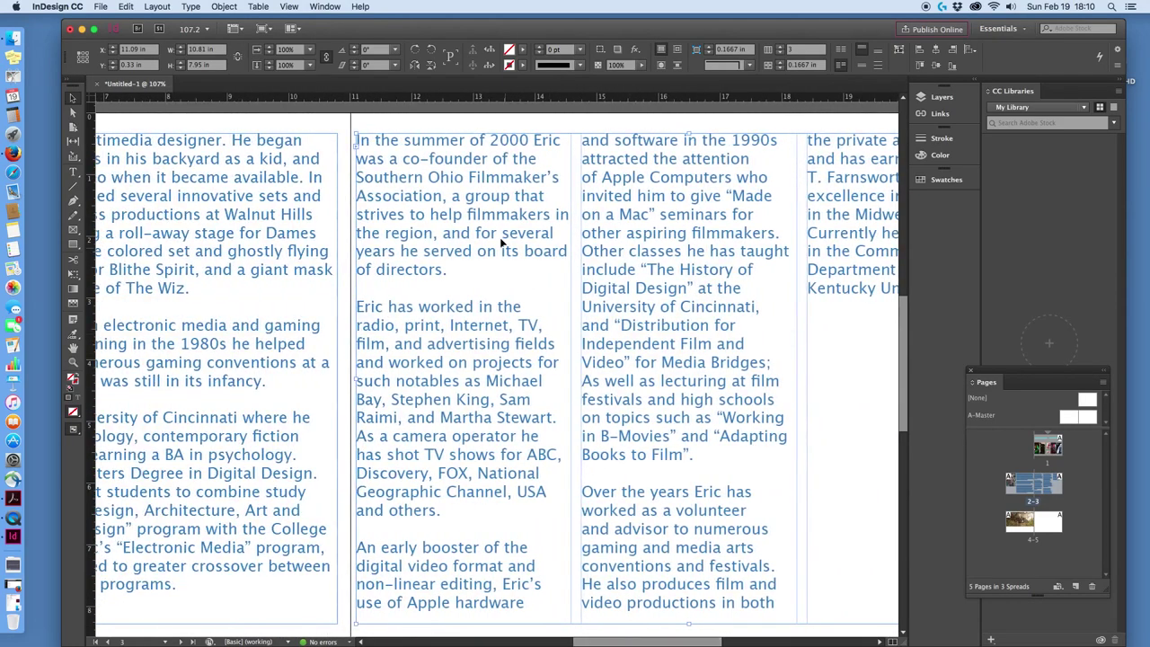
{"action": "scroll", "coordinate": [872, 481], "scroll_direction": "down", "scroll_amount": 5}
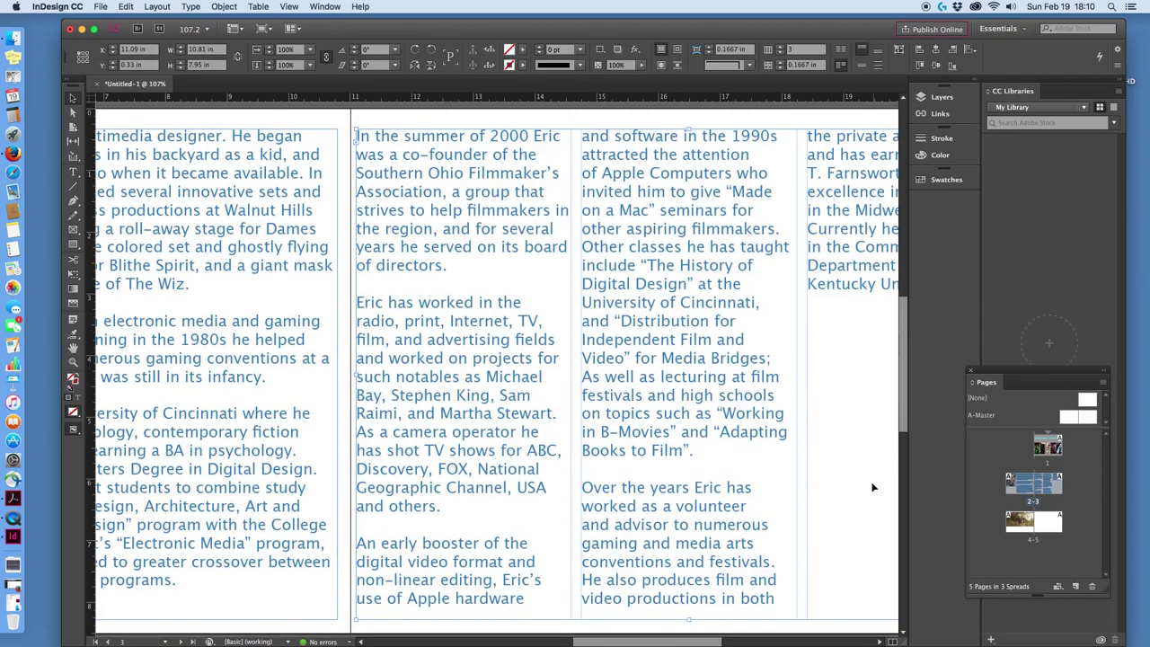
{"action": "scroll", "coordinate": [846, 488], "scroll_direction": "down", "scroll_amount": 15}
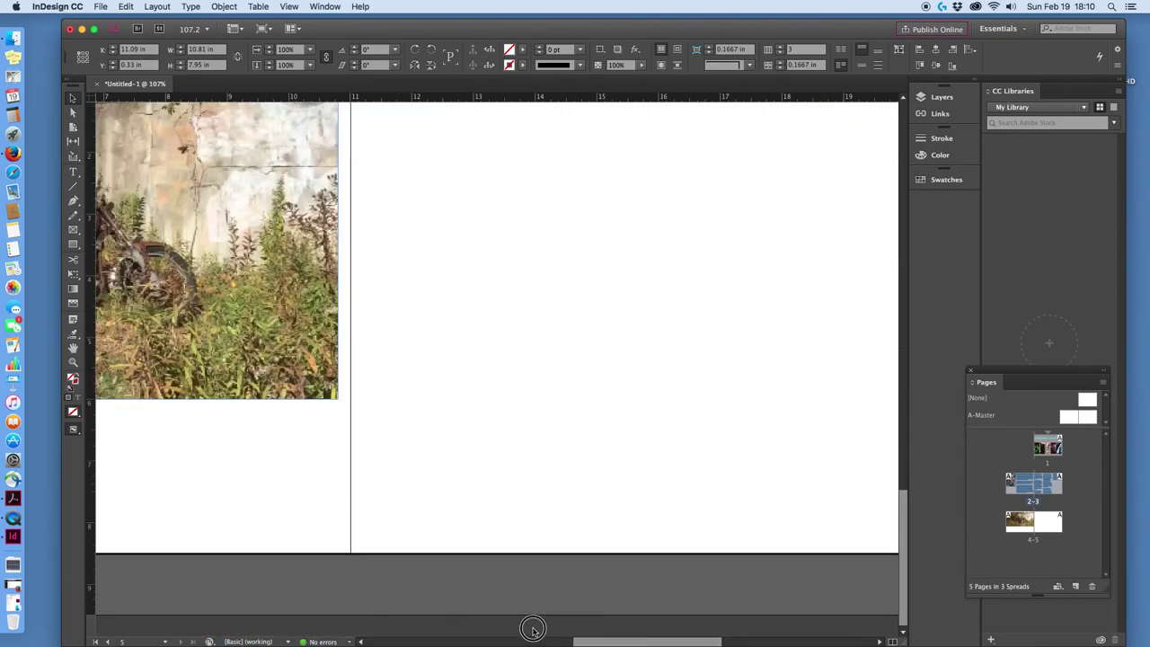
Shrink the motorcycle photo frame to 9.36 by 4.835 in and reposition the photo inside it.
{"action": "left_click_drag", "start_coordinate": [578, 638], "coordinate": [490, 639]}
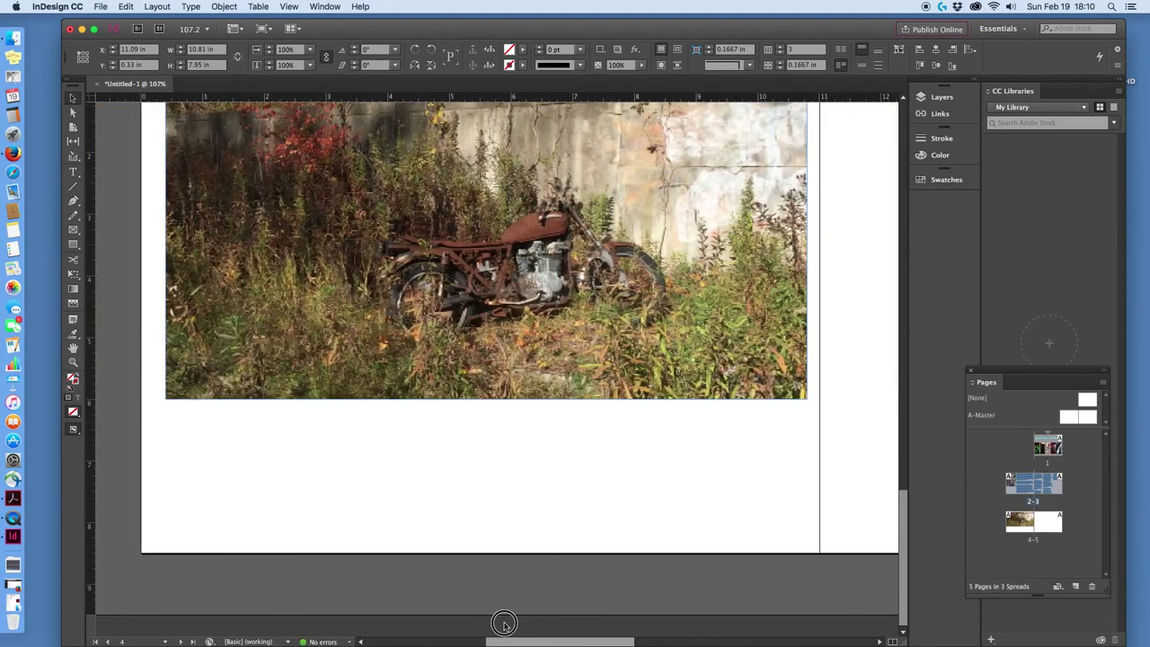
{"action": "left_click", "coordinate": [741, 377]}
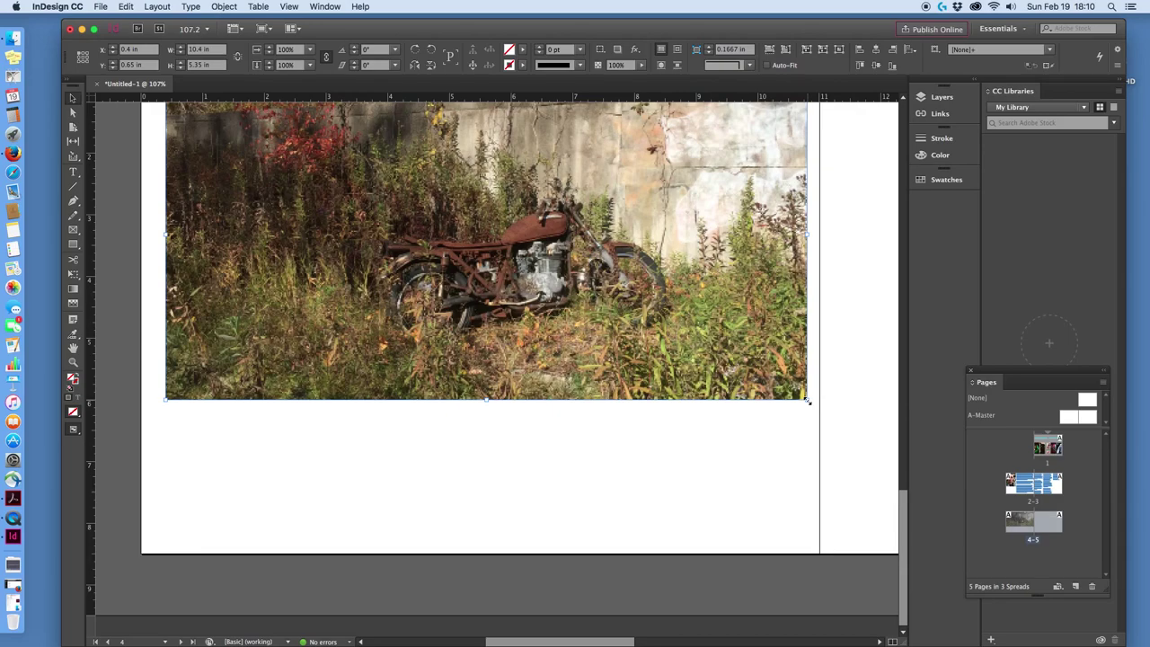
{"action": "left_click_drag", "start_coordinate": [808, 402], "coordinate": [744, 346]}
{"action": "left_click_drag", "start_coordinate": [457, 231], "coordinate": [466, 208]}
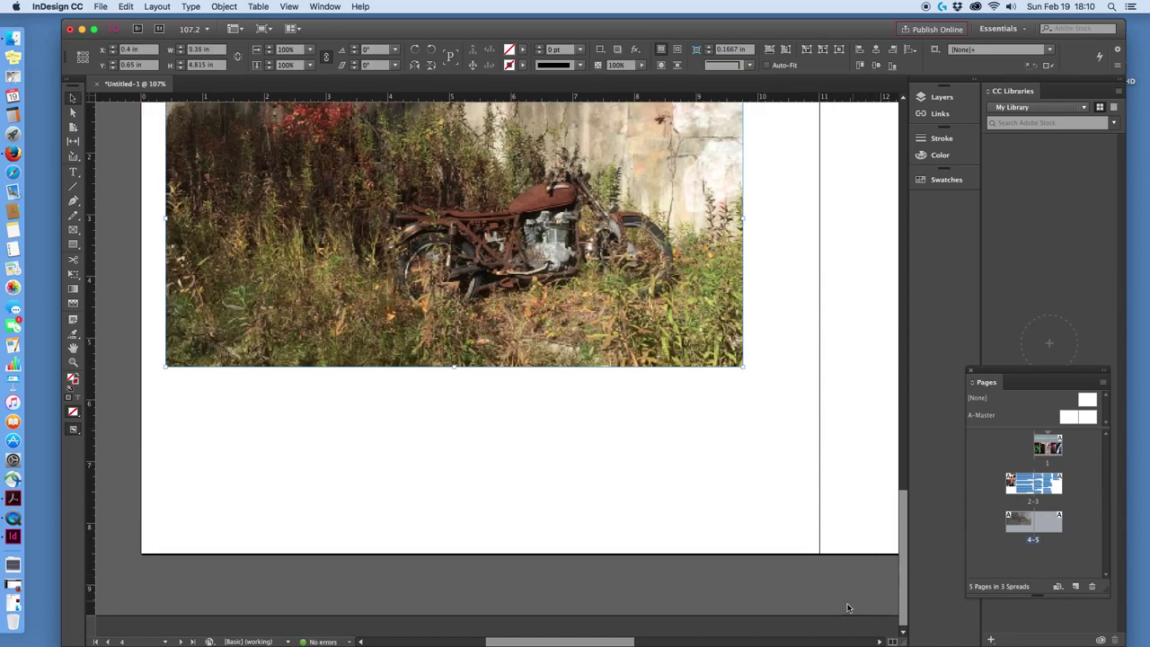
Draw an 11 by 8.5 in rectangle covering the whole of page 5.
{"action": "left_click_drag", "start_coordinate": [629, 642], "coordinate": [721, 629]}
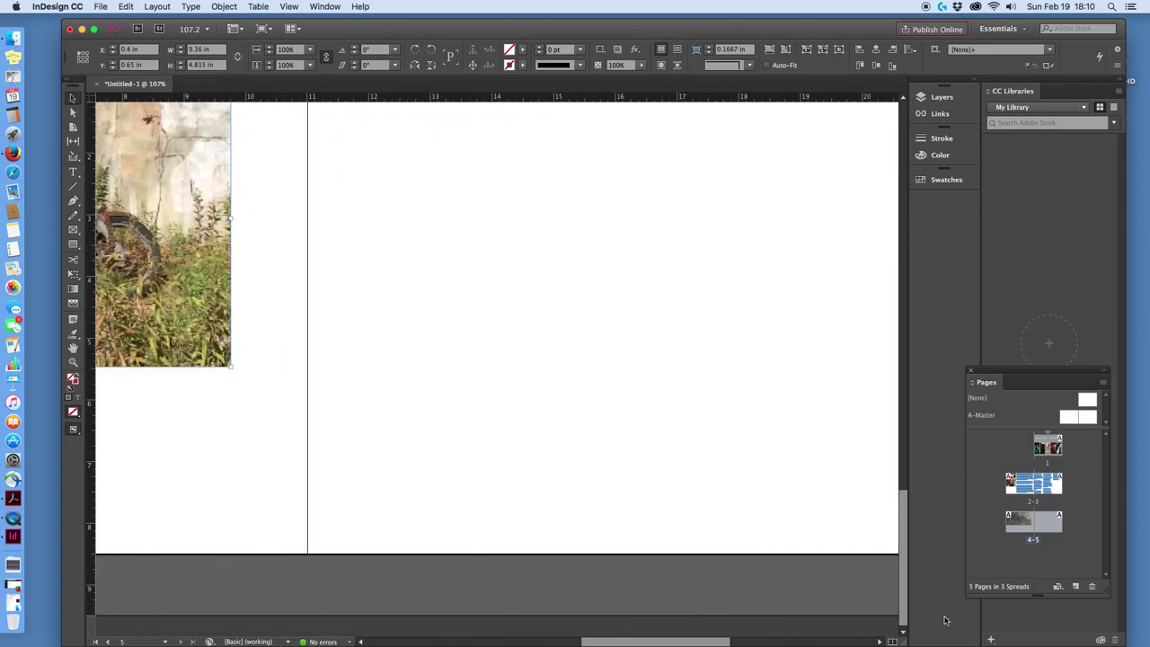
{"action": "mouse_move", "coordinate": [907, 604]}
{"action": "left_mouse_down"}
{"action": "mouse_move", "coordinate": [901, 570]}
{"action": "mouse_move", "coordinate": [901, 586]}
{"action": "left_mouse_up"}
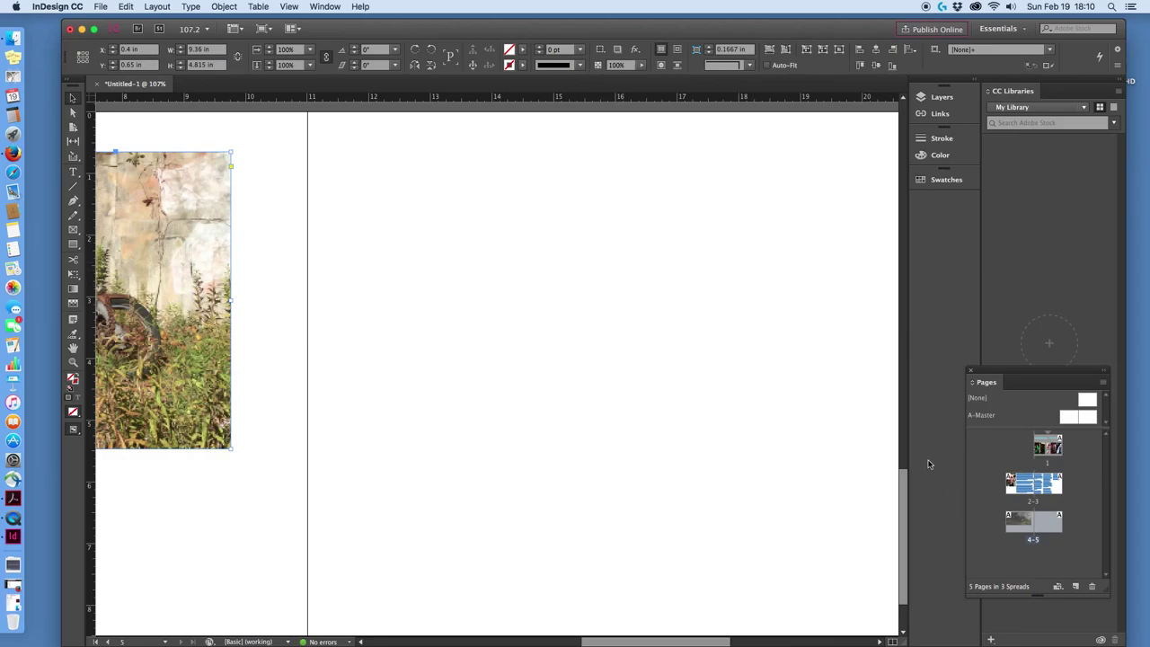
{"action": "left_click_drag", "start_coordinate": [723, 643], "coordinate": [740, 642]}
{"action": "scroll", "coordinate": [876, 545], "scroll_direction": "down", "scroll_amount": 1}
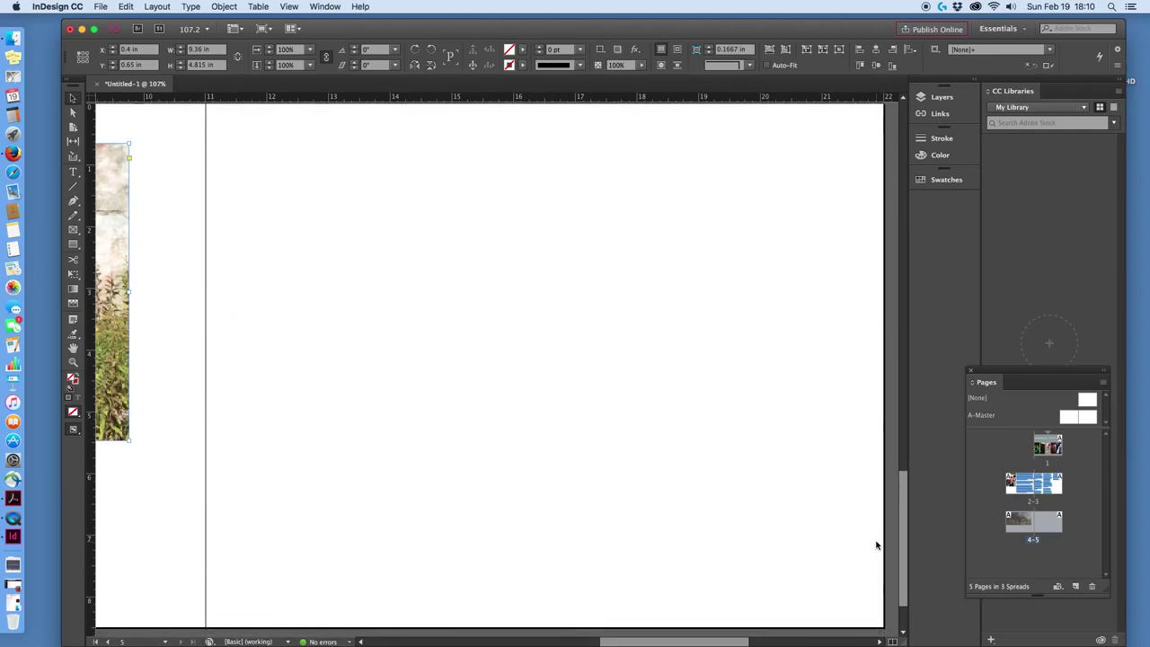
{"action": "left_click", "coordinate": [74, 246]}
{"action": "left_click_drag", "start_coordinate": [207, 107], "coordinate": [782, 558]}
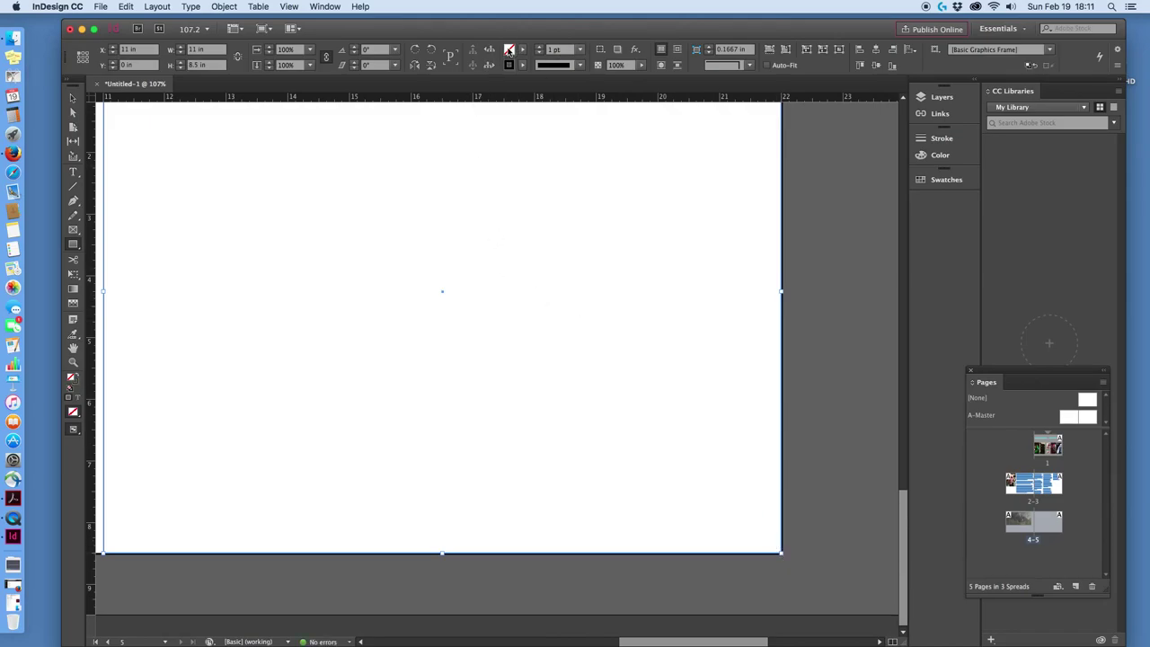
Fill the page-5 rectangle with grey RGB 150, 150, 150 in the Color Picker.
{"action": "left_click", "coordinate": [508, 49], "text": "shift"}
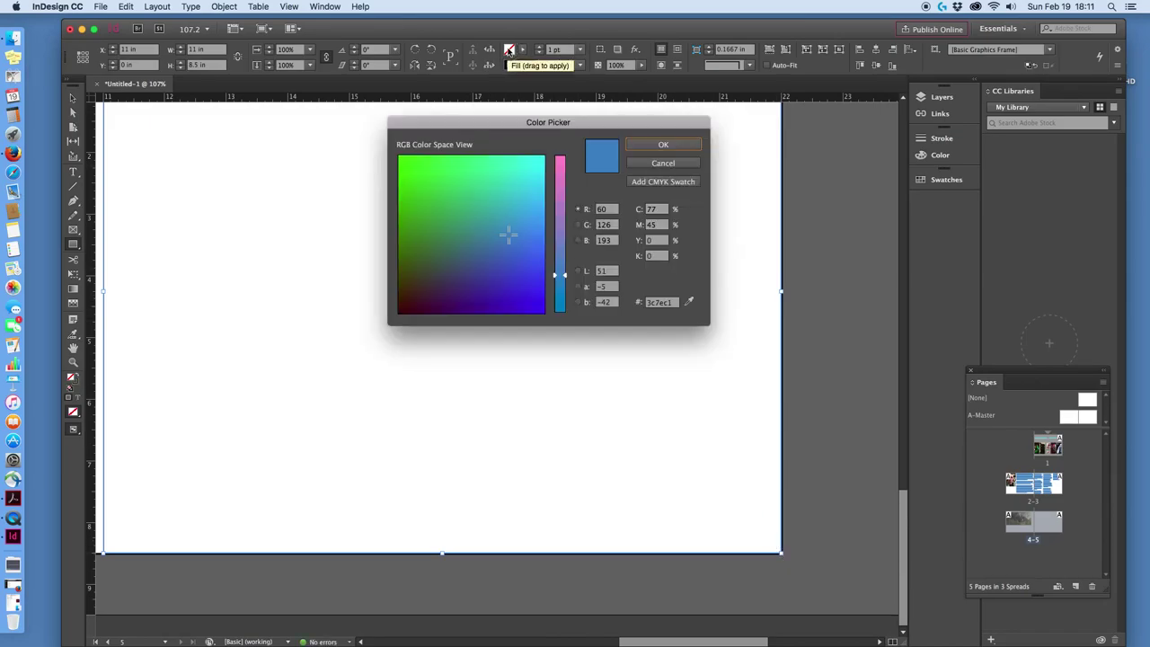
{"action": "left_click", "coordinate": [611, 210]}
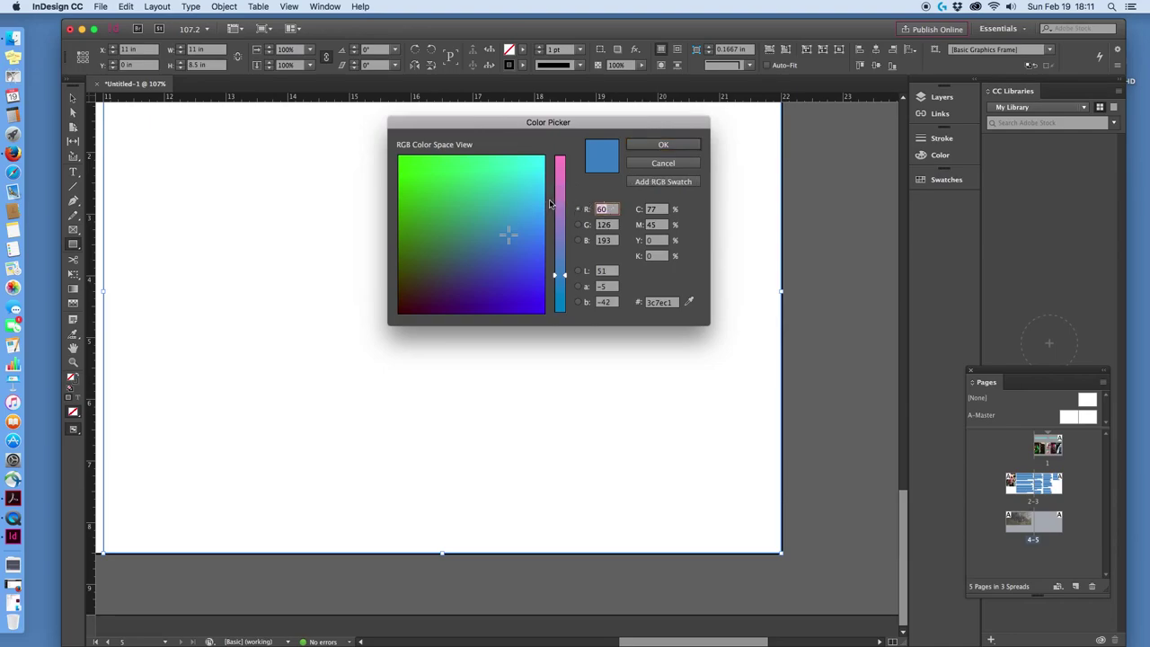
{"action": "type", "text": "150"}
{"action": "key", "text": "Tab"}
{"action": "type", "text": "1"}
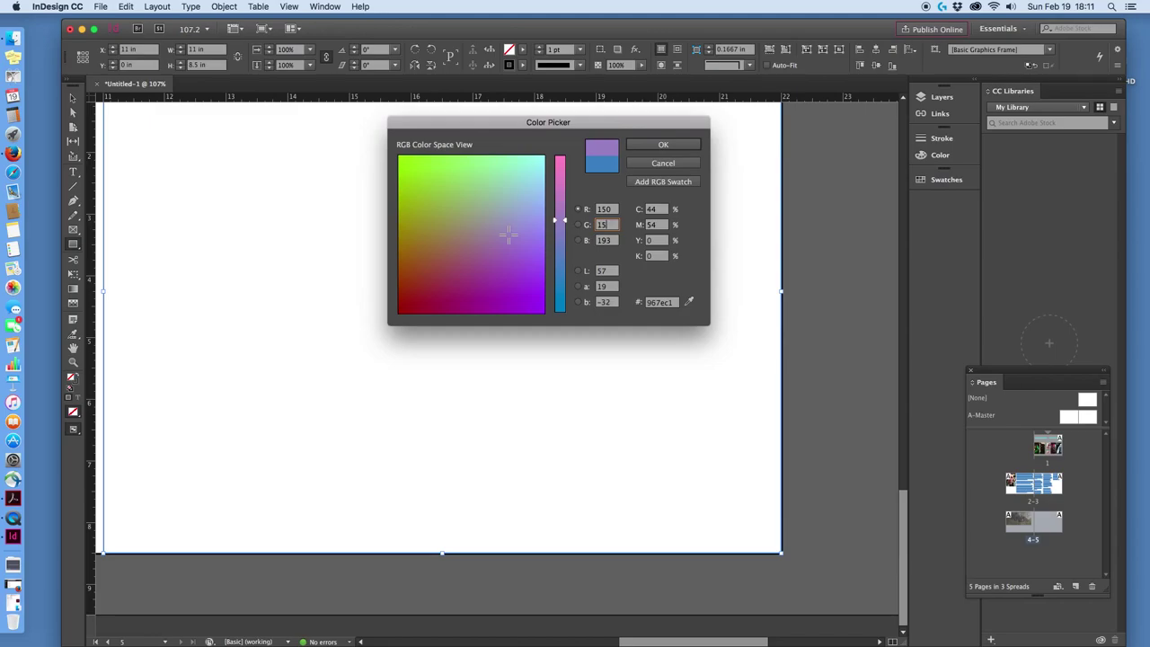
{"action": "type", "text": "50"}
{"action": "key", "text": "Tab"}
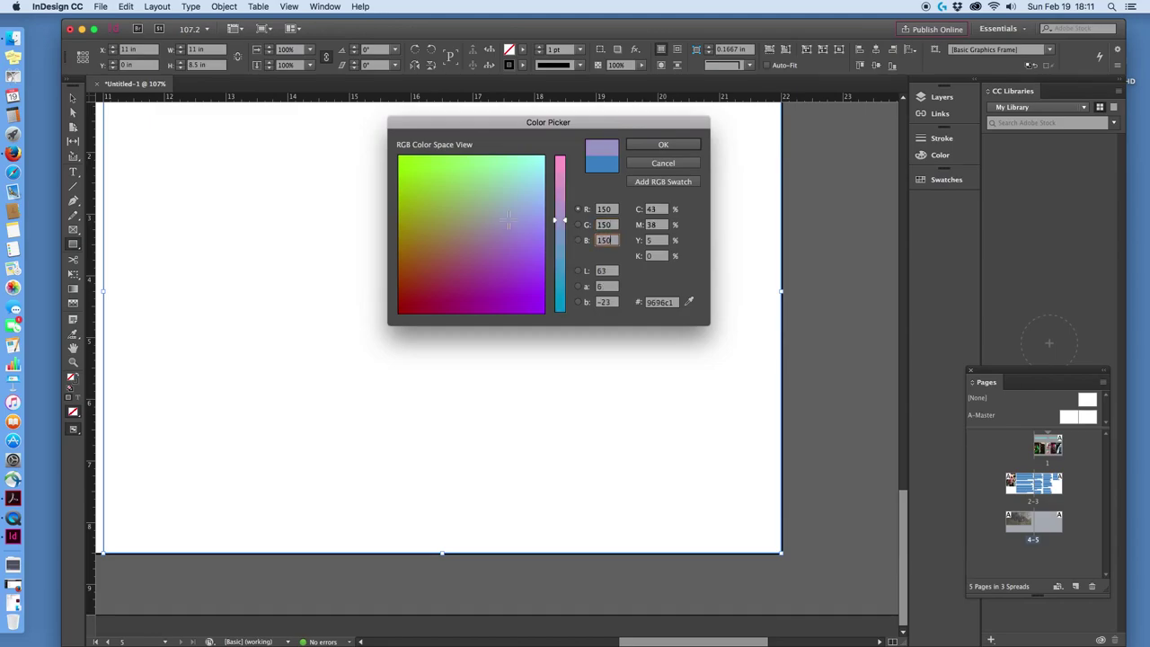
{"action": "key", "text": "Return"}
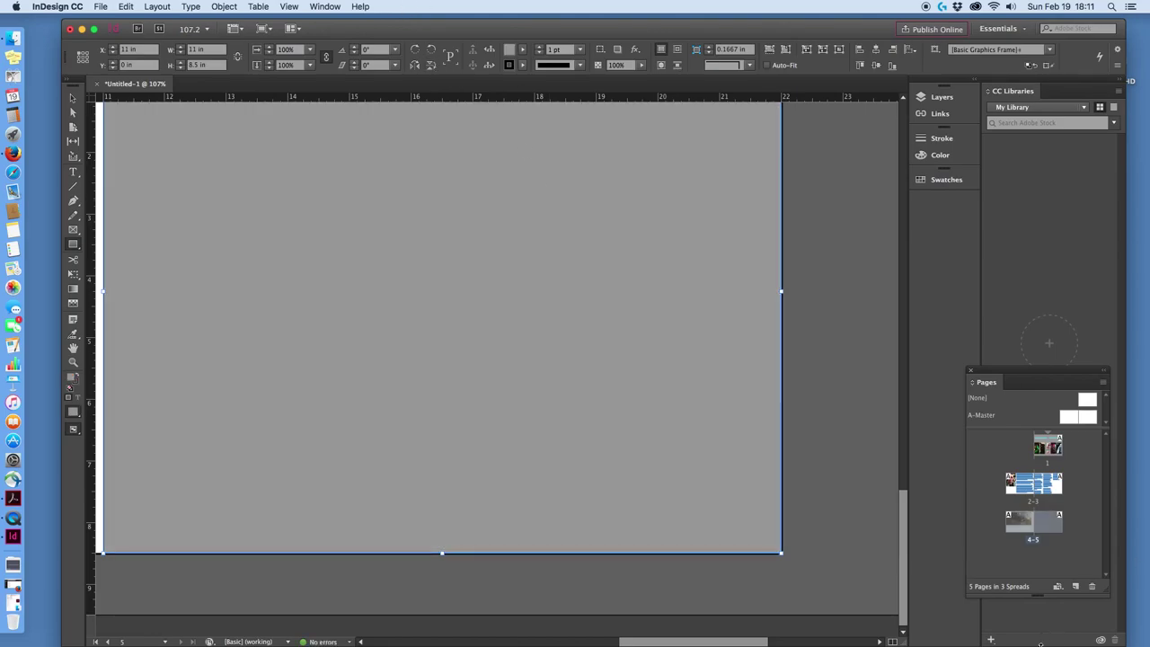
Draw an empty 10.4 by 7.63 in graphics frame just inside the grey rectangle.
{"action": "scroll", "coordinate": [655, 431], "scroll_direction": "down", "scroll_amount": 3}
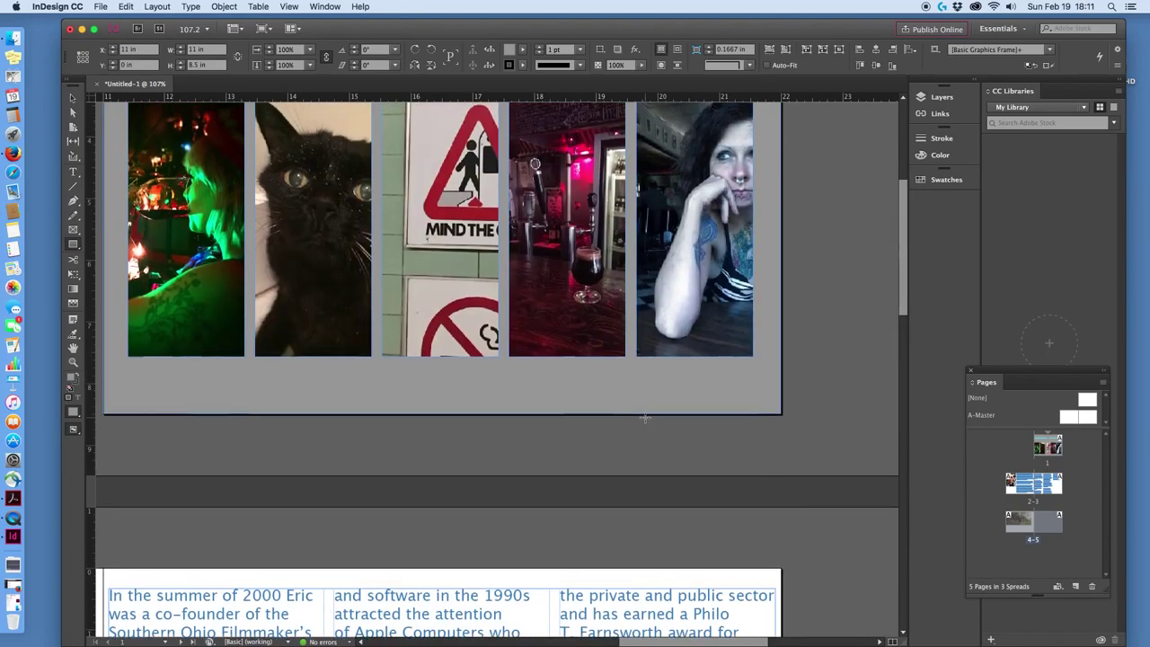
{"action": "scroll", "coordinate": [645, 418], "scroll_direction": "down", "scroll_amount": 10}
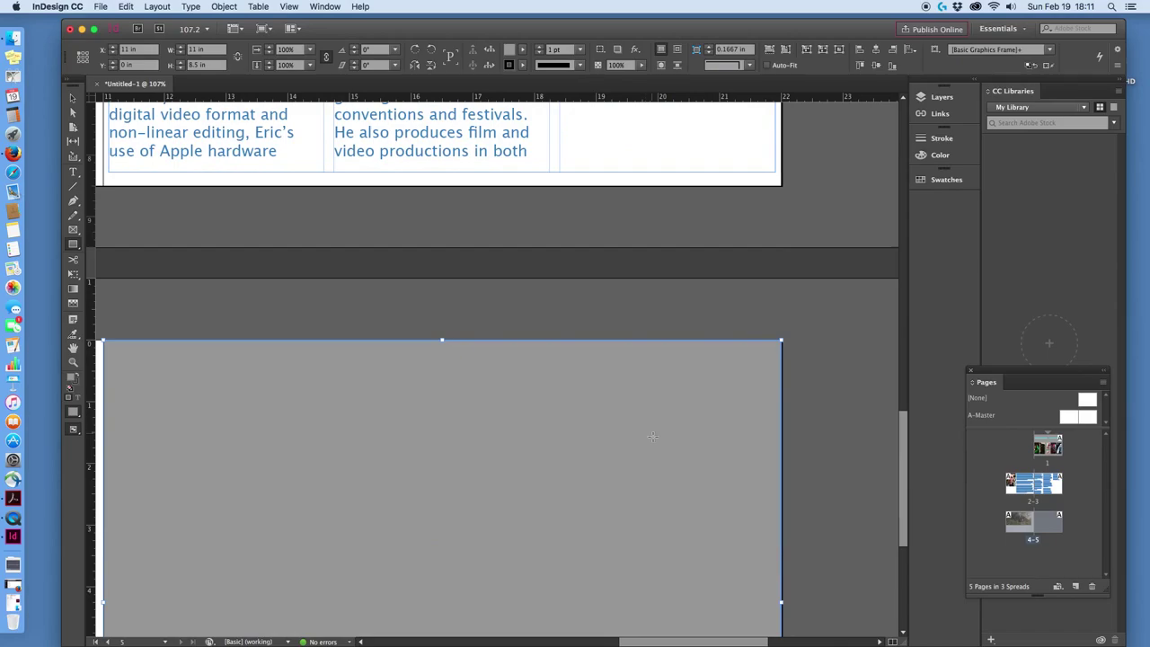
{"action": "scroll", "coordinate": [652, 437], "scroll_direction": "down", "scroll_amount": 3}
{"action": "mouse_move", "coordinate": [706, 643]}
{"action": "left_mouse_down"}
{"action": "mouse_move", "coordinate": [639, 634]}
{"action": "mouse_move", "coordinate": [694, 634]}
{"action": "left_mouse_up"}
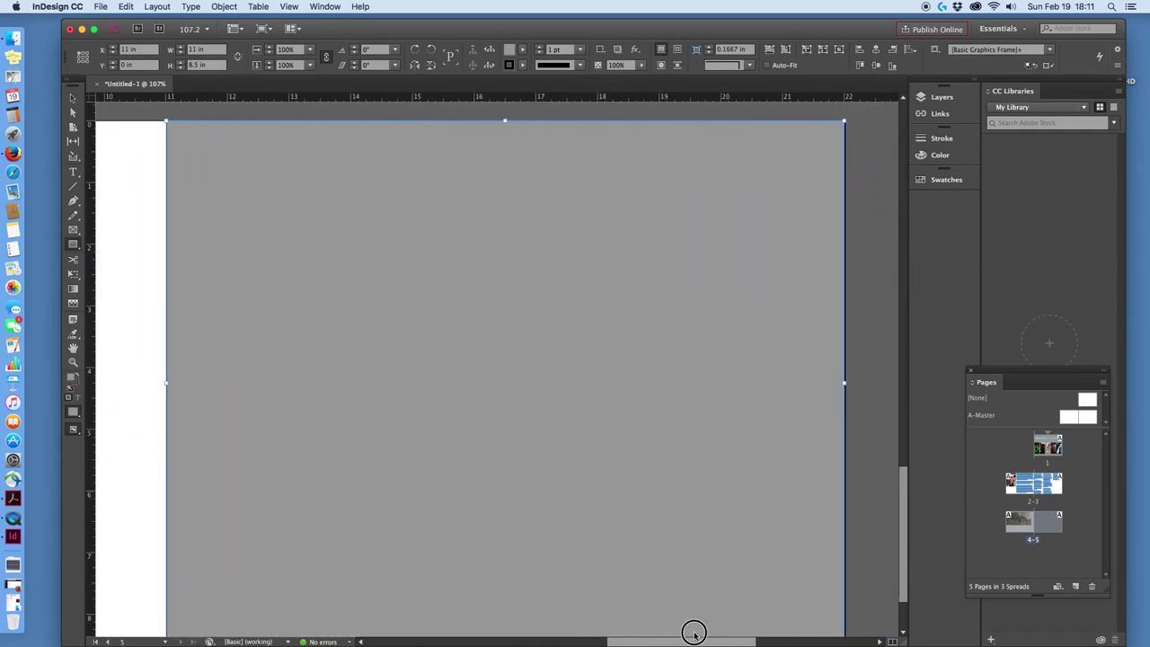
{"action": "scroll", "coordinate": [706, 601], "scroll_direction": "down", "scroll_amount": 1}
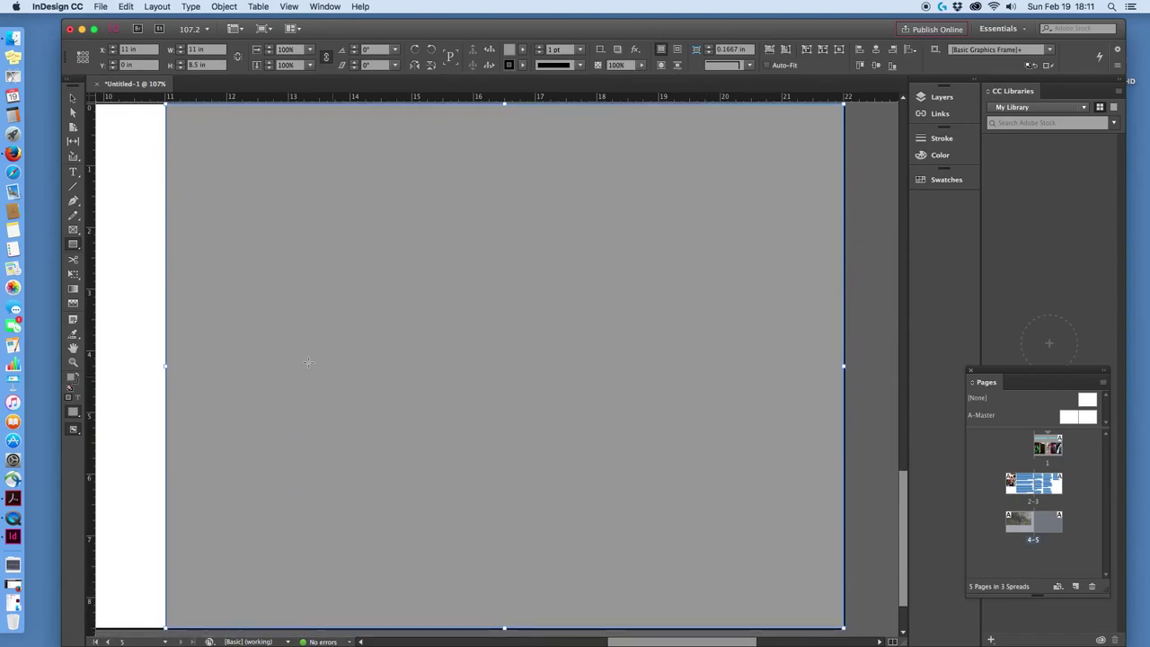
{"action": "left_click", "coordinate": [78, 234]}
{"action": "left_click_drag", "start_coordinate": [189, 126], "coordinate": [404, 525]}
{"action": "scroll", "coordinate": [642, 632], "scroll_direction": "left", "scroll_amount": 10}
{"action": "scroll", "coordinate": [638, 621], "scroll_direction": "right", "scroll_amount": 2}
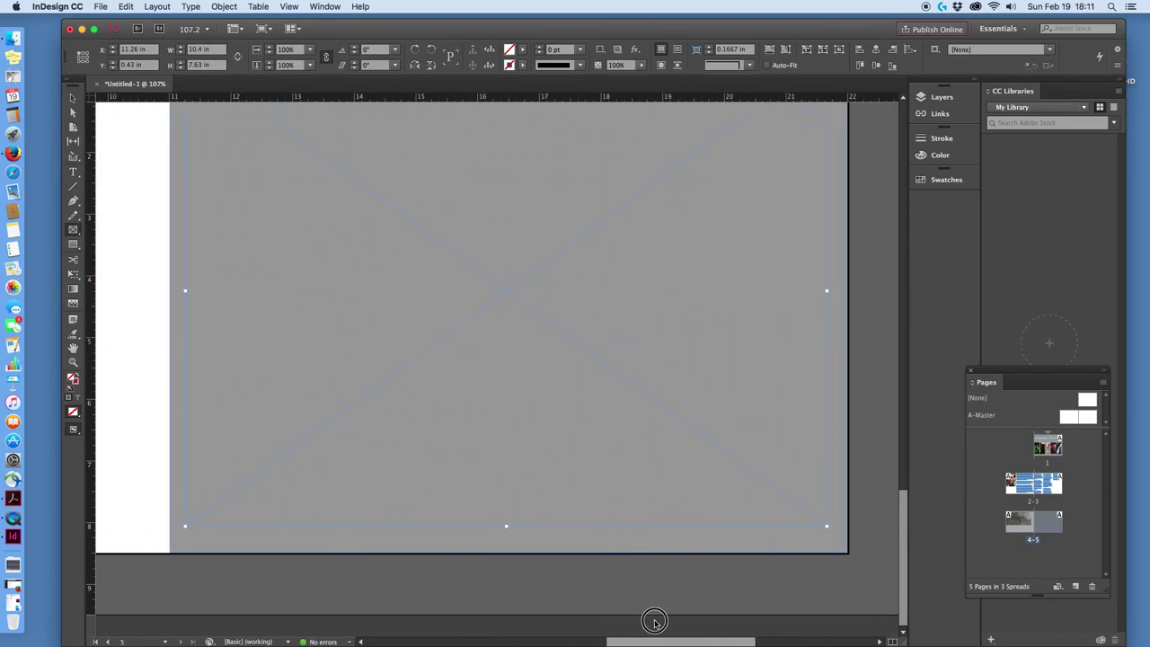
{"action": "scroll", "coordinate": [672, 575], "scroll_direction": "up", "scroll_amount": 2}
{"action": "scroll", "coordinate": [683, 557], "scroll_direction": "up", "scroll_amount": 3}
{"action": "scroll", "coordinate": [684, 555], "scroll_direction": "down", "scroll_amount": 2}
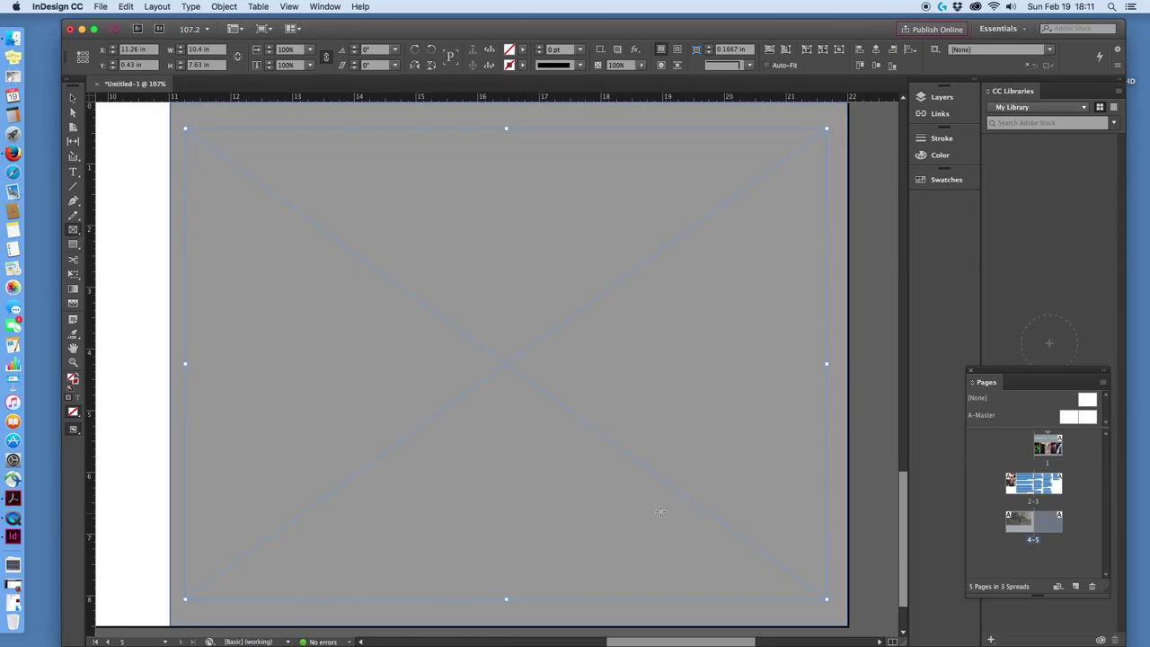
Place 2016-12-01 09.36.12.jpg from Demo files into page 5's inset frame.
{"action": "left_click", "coordinate": [105, 7]}
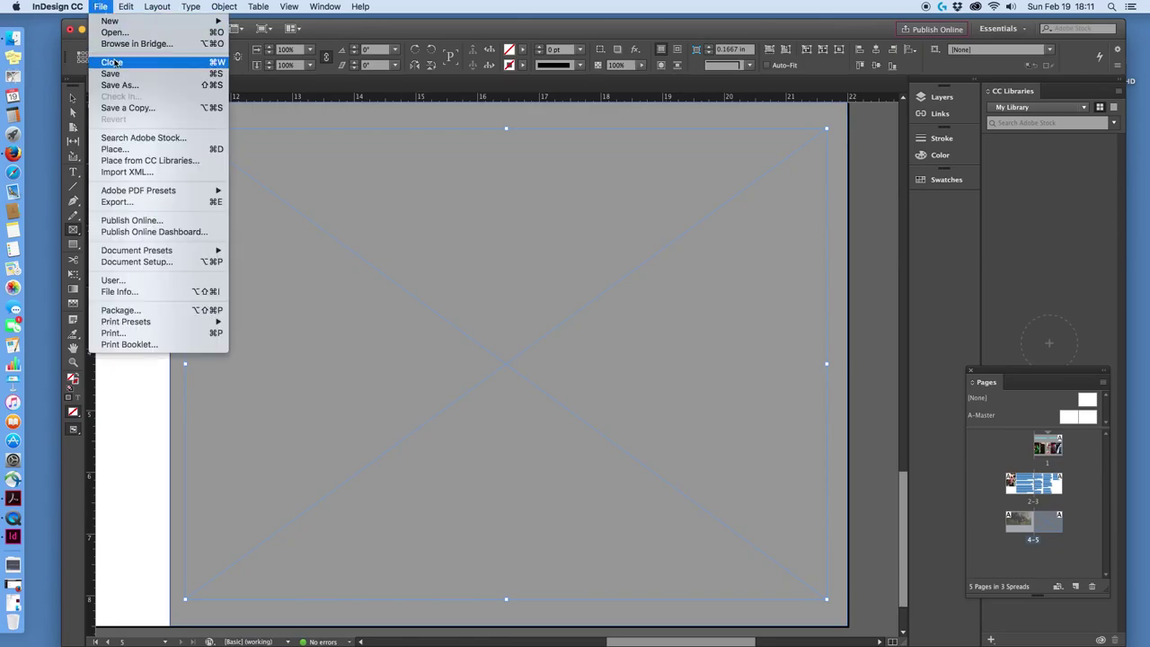
{"action": "left_click", "coordinate": [115, 148]}
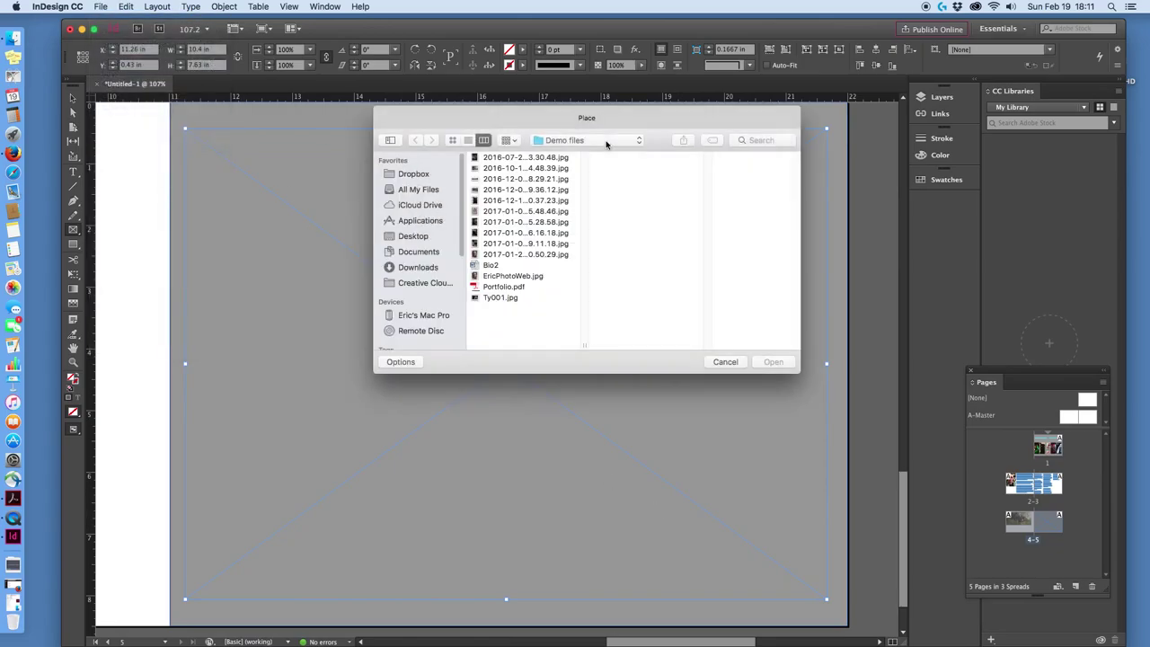
{"action": "left_click", "coordinate": [511, 189]}
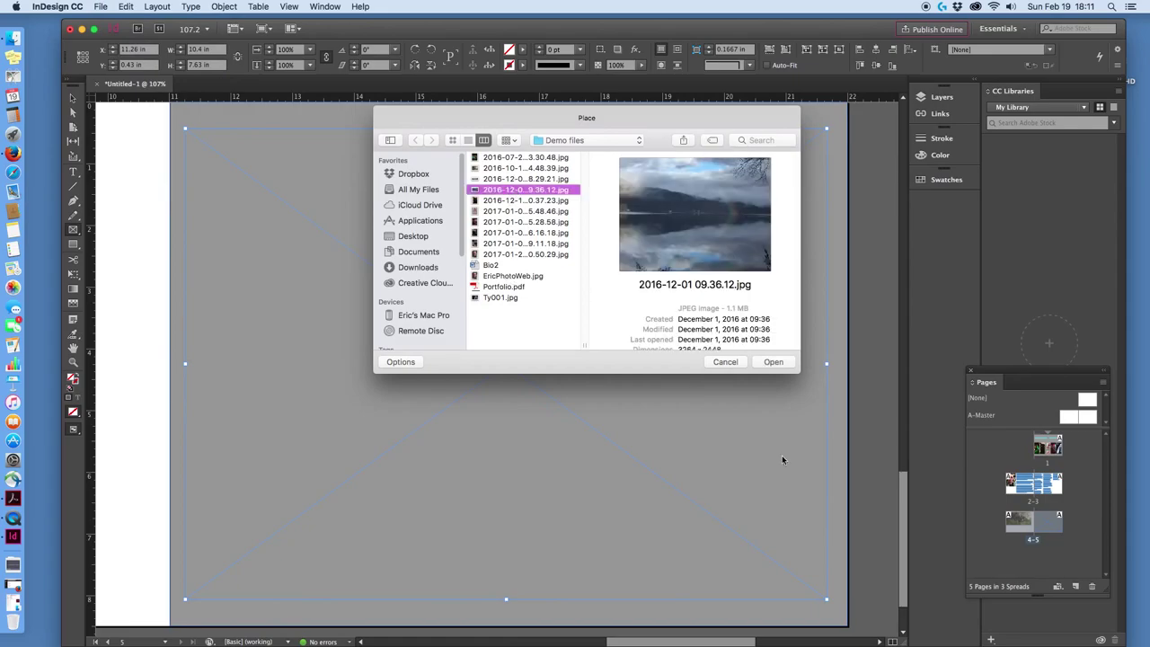
{"action": "left_click", "coordinate": [774, 362]}
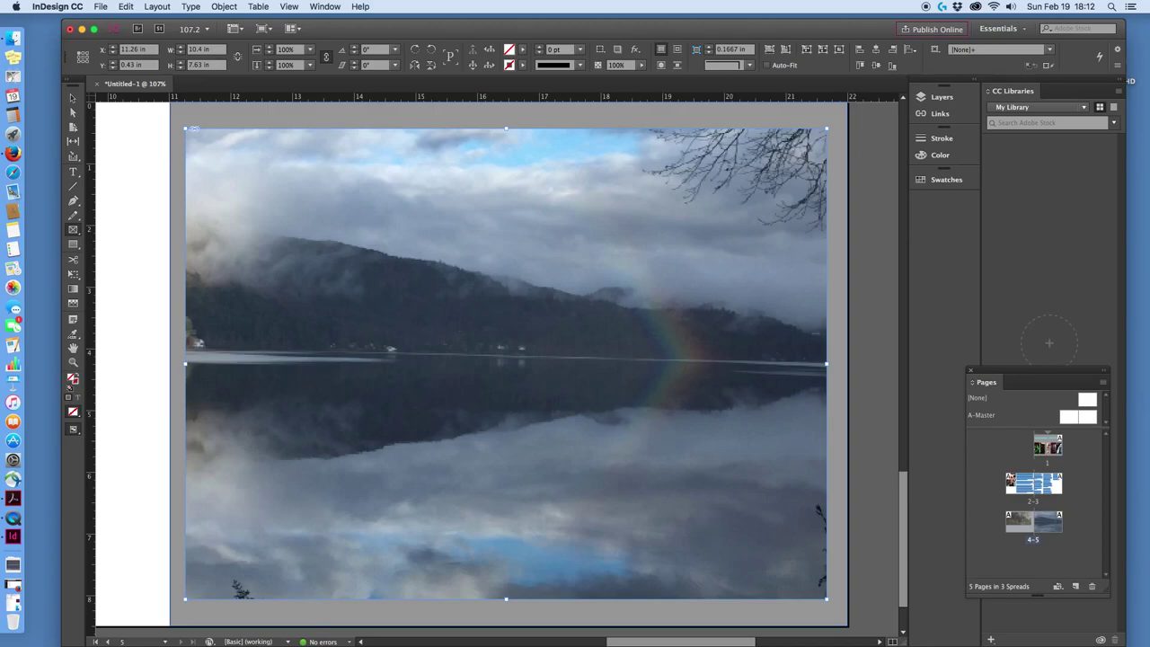
{"action": "left_click_drag", "start_coordinate": [908, 554], "coordinate": [946, 360]}
{"action": "left_click_drag", "start_coordinate": [729, 639], "coordinate": [599, 621]}
Add an 18 pt text frame at page 2's lower-left corner holding the Current Page Number marker.
{"action": "scroll", "coordinate": [630, 531], "scroll_direction": "down", "scroll_amount": 5}
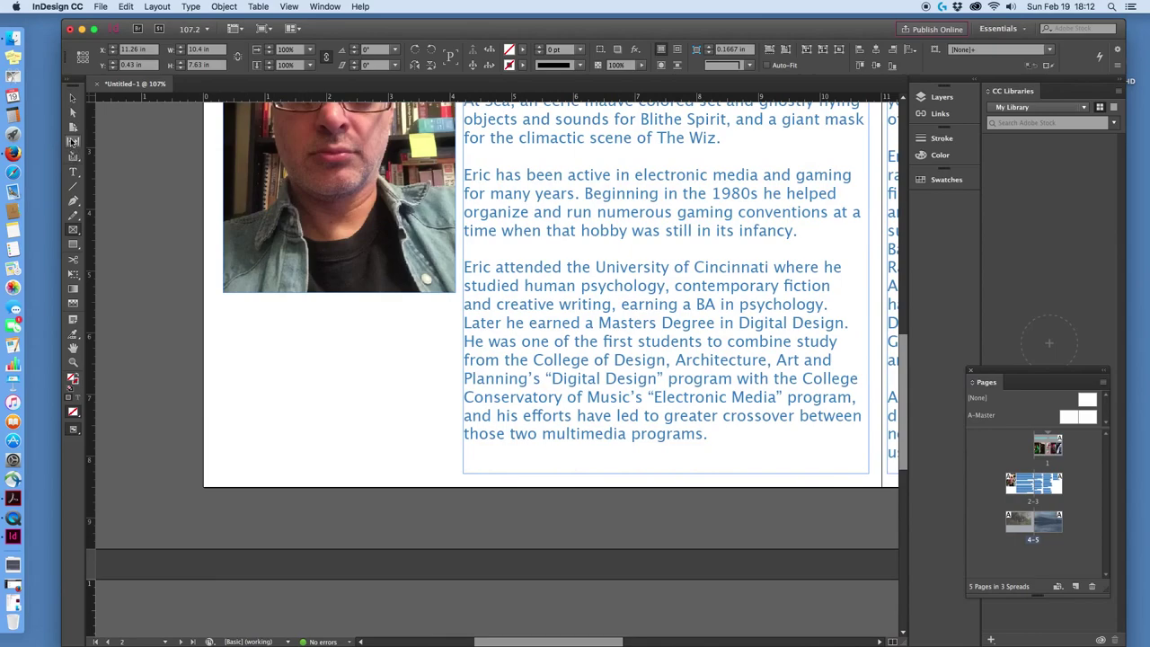
{"action": "left_click", "coordinate": [73, 172]}
{"action": "left_click_drag", "start_coordinate": [212, 457], "coordinate": [244, 480]}
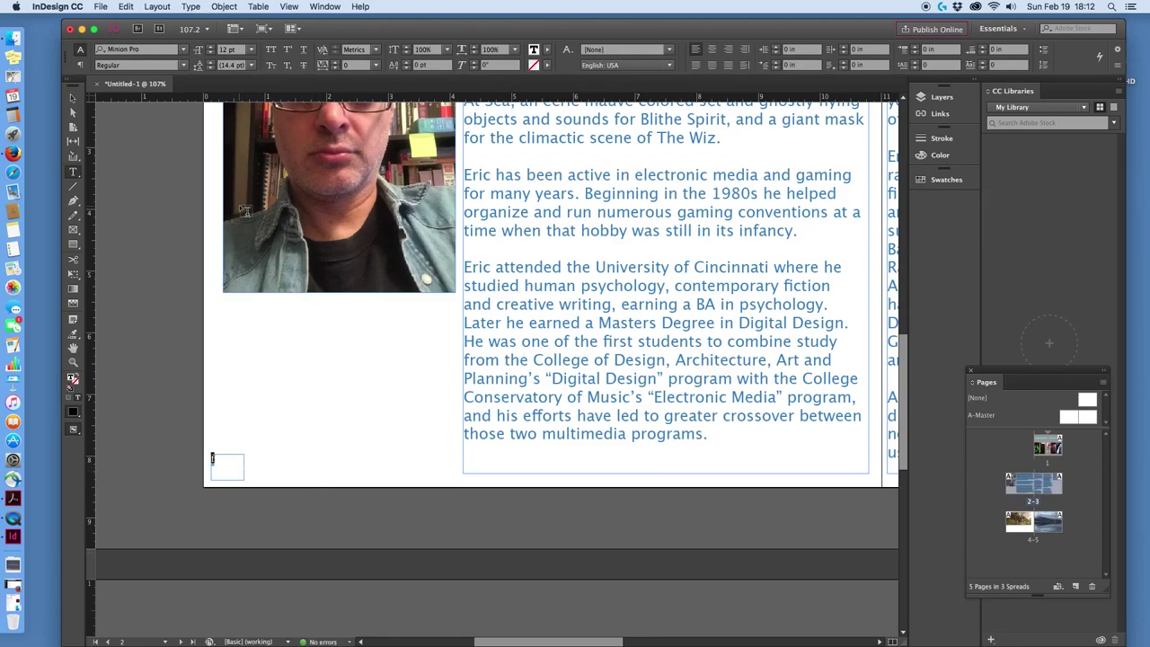
{"action": "left_click", "coordinate": [251, 50]}
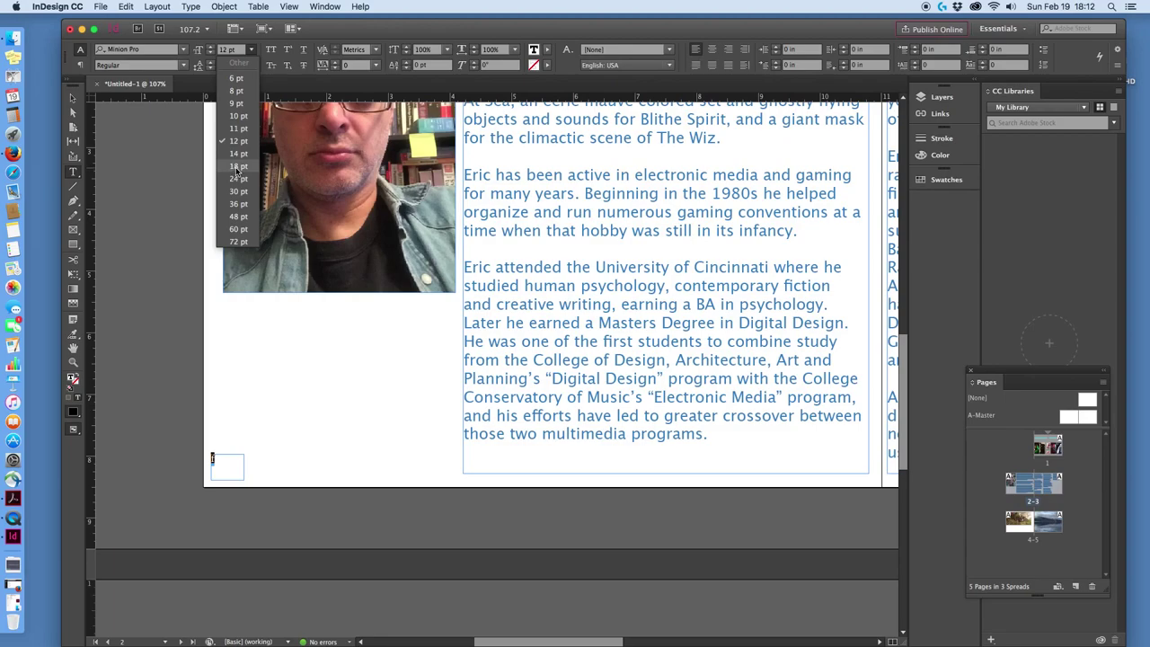
{"action": "left_click", "coordinate": [238, 168]}
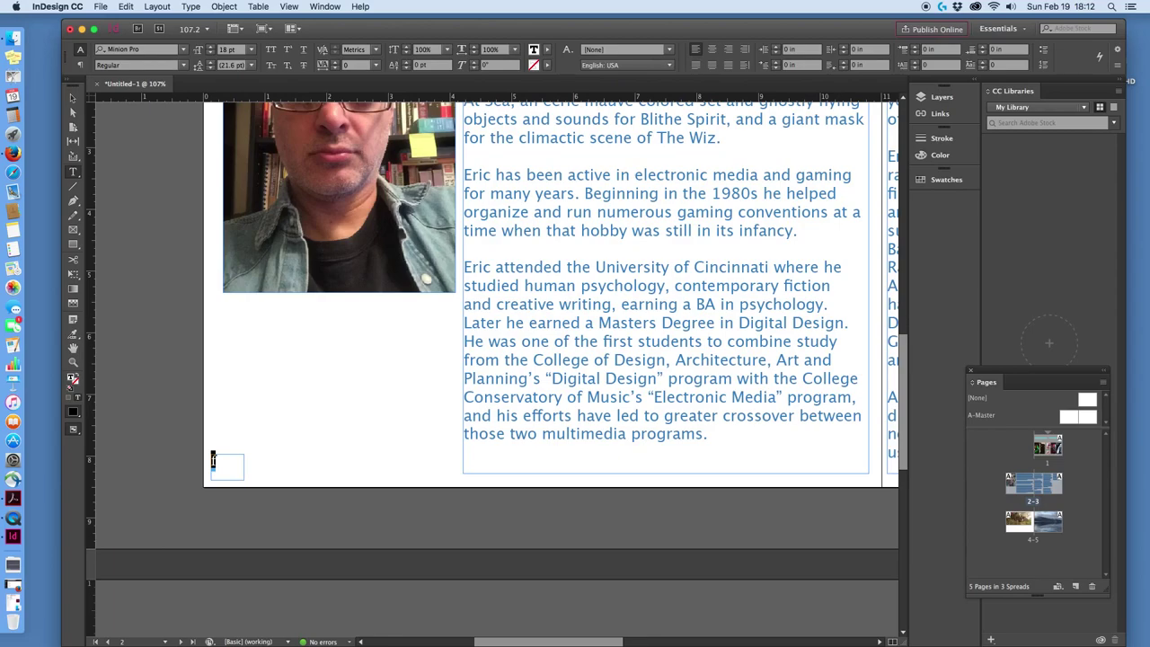
{"action": "left_click", "coordinate": [191, 6]}
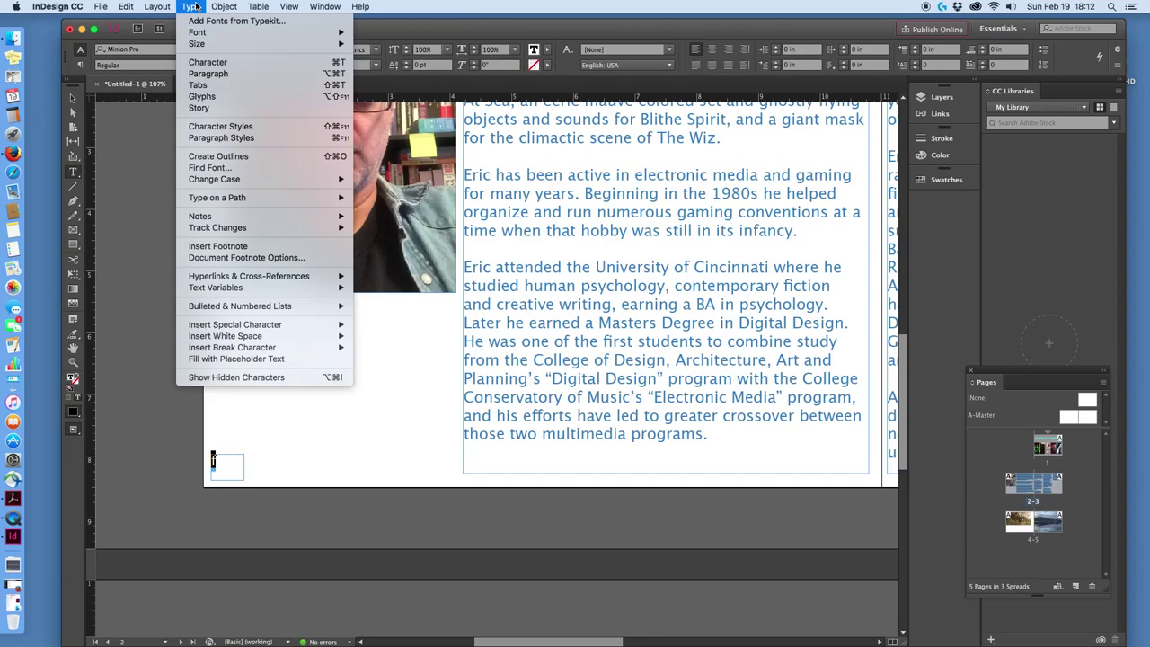
{"action": "mouse_move", "coordinate": [222, 325]}
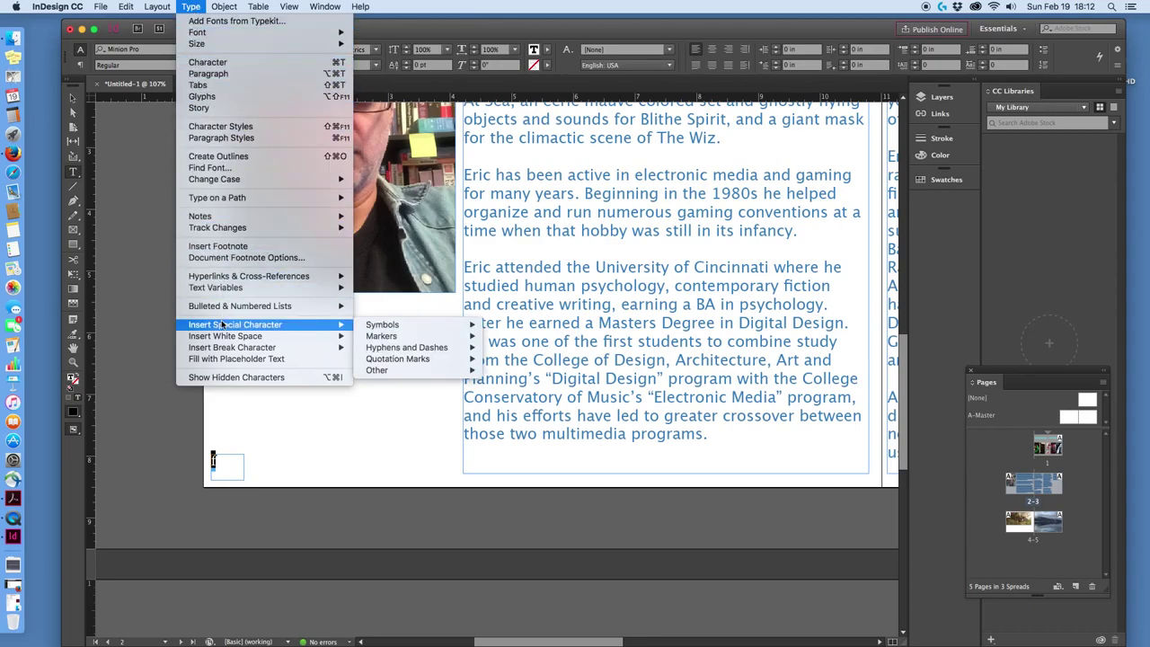
{"action": "mouse_move", "coordinate": [403, 341]}
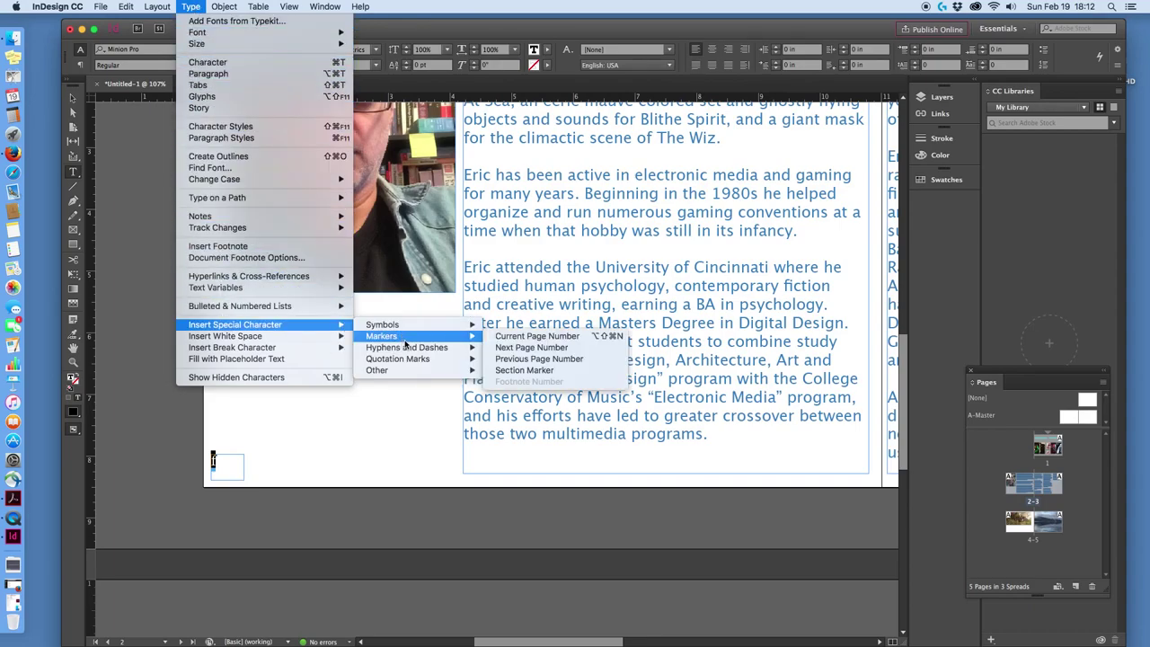
{"action": "left_click", "coordinate": [518, 337]}
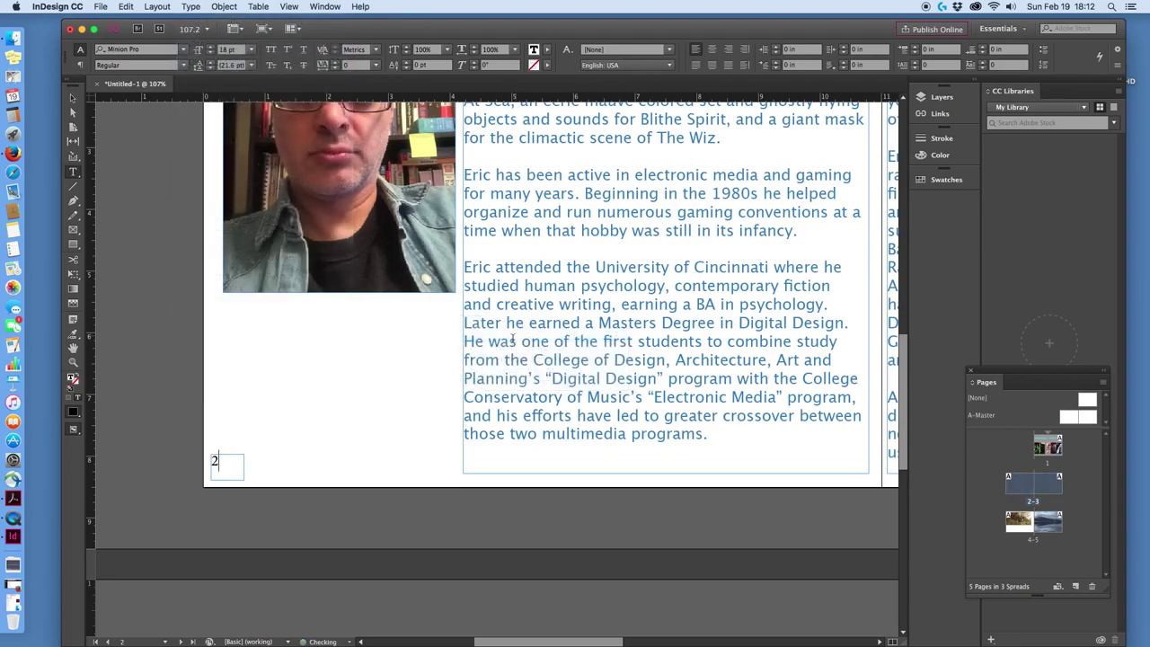
{"action": "scroll", "coordinate": [718, 260], "scroll_direction": "up", "scroll_amount": 10}
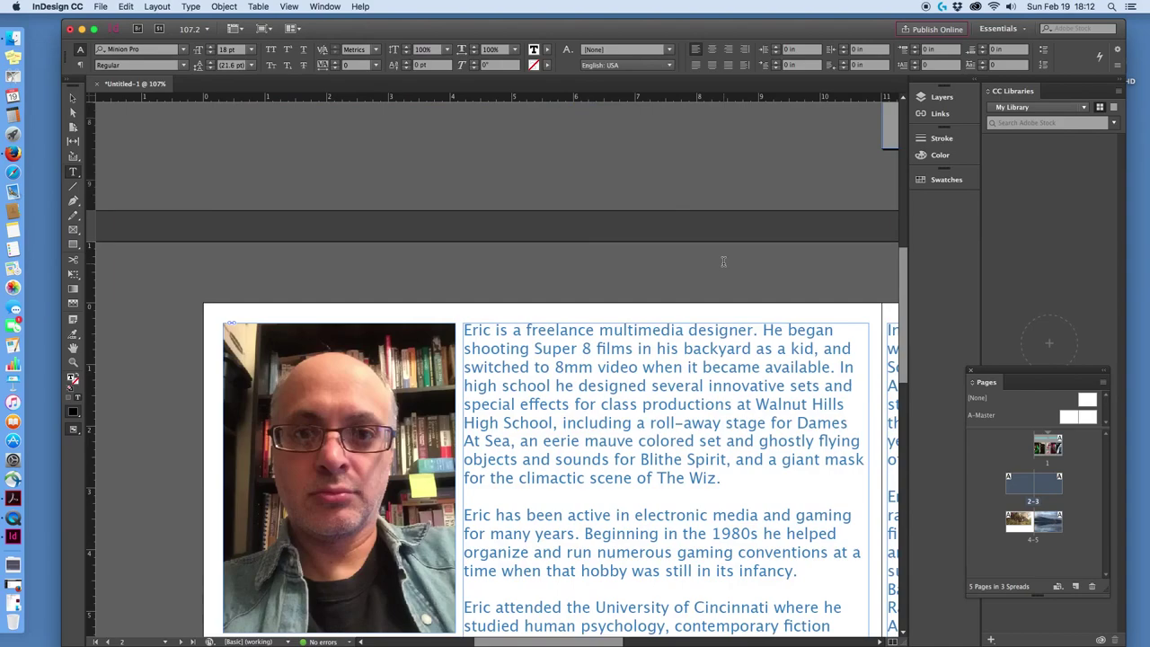
{"action": "scroll", "coordinate": [748, 467], "scroll_direction": "down", "scroll_amount": 10}
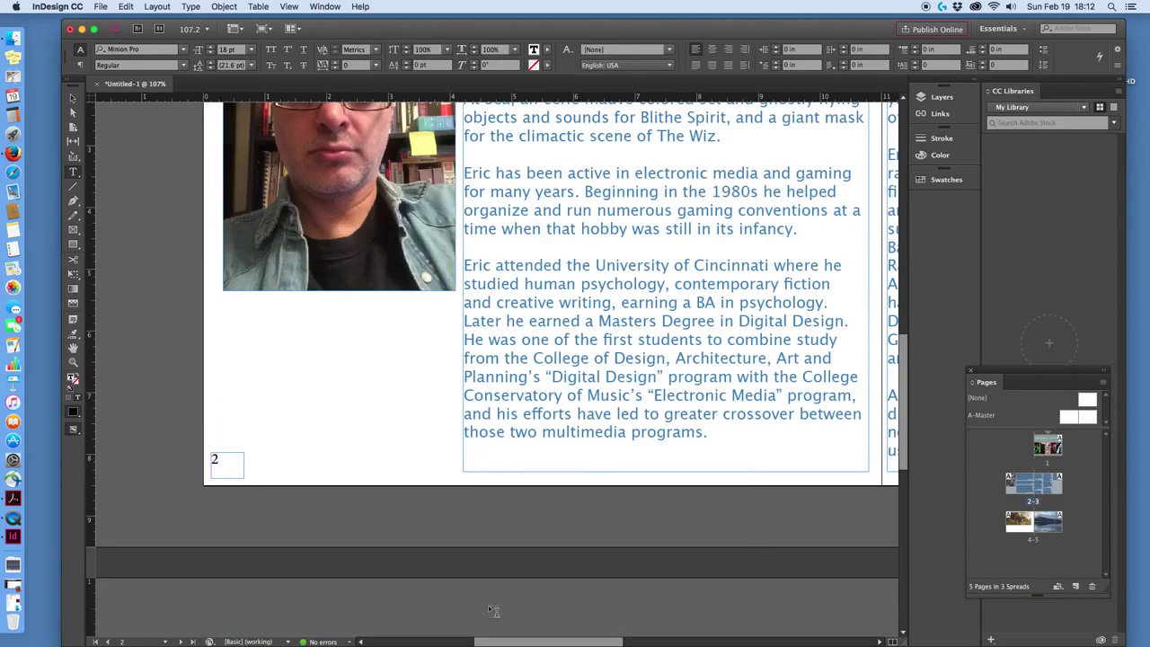
Copy the page-number frame from page 2.
{"action": "left_click", "coordinate": [73, 99]}
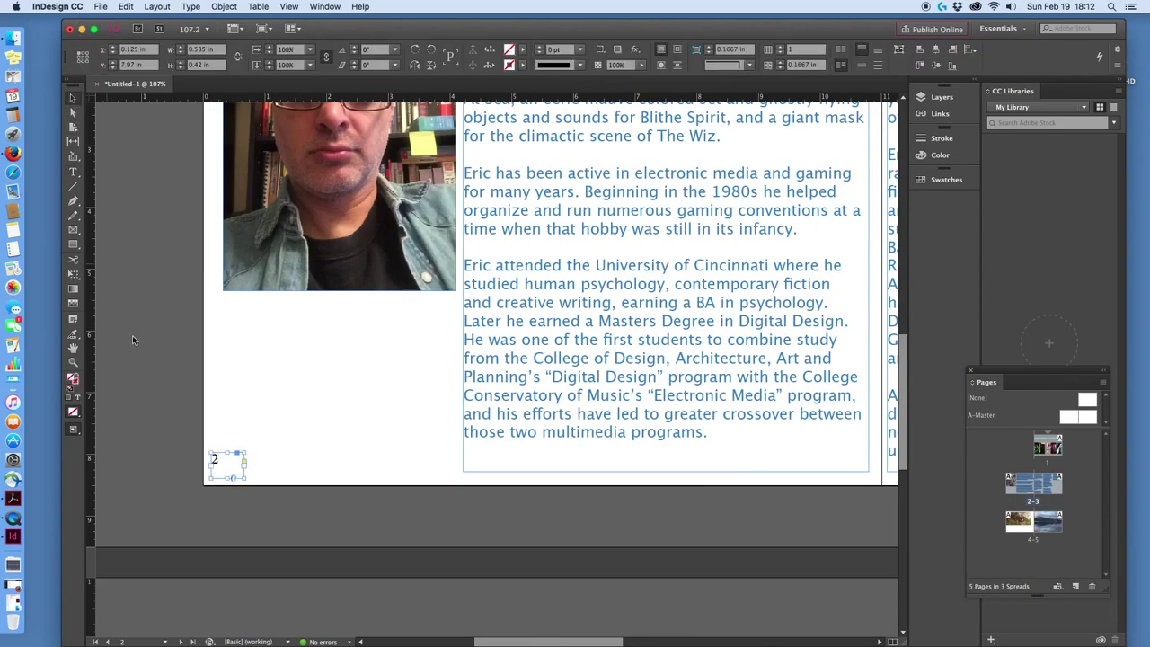
{"action": "left_click", "coordinate": [268, 466]}
{"action": "left_click", "coordinate": [242, 465]}
{"action": "left_click", "coordinate": [101, 7]}
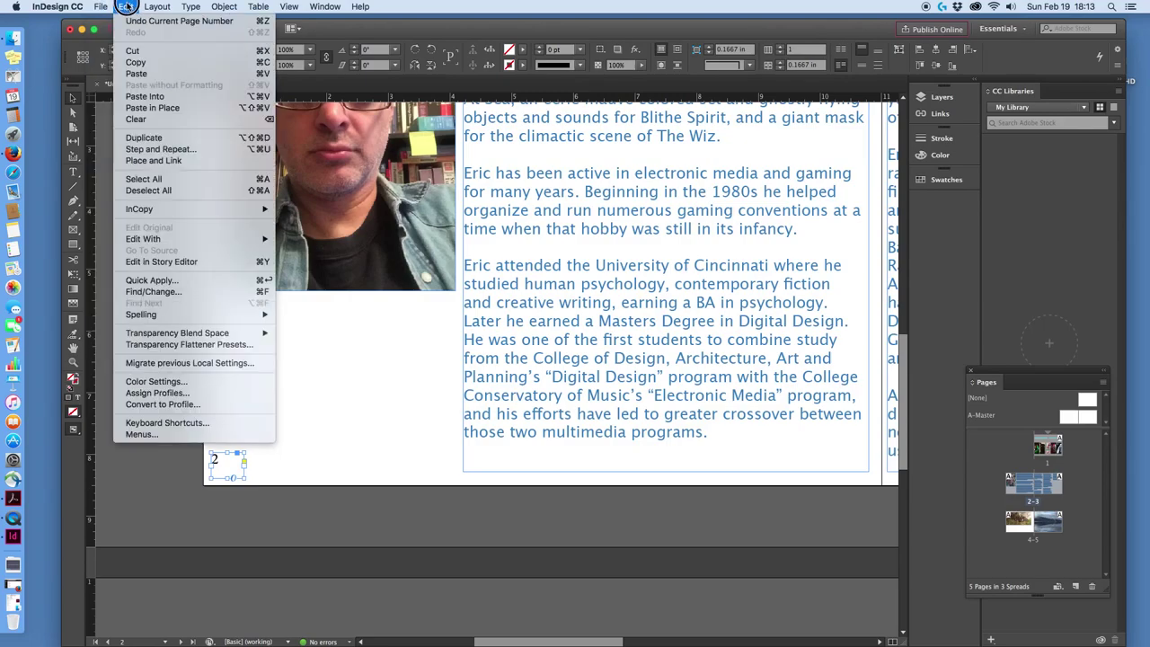
{"action": "left_click", "coordinate": [125, 62]}
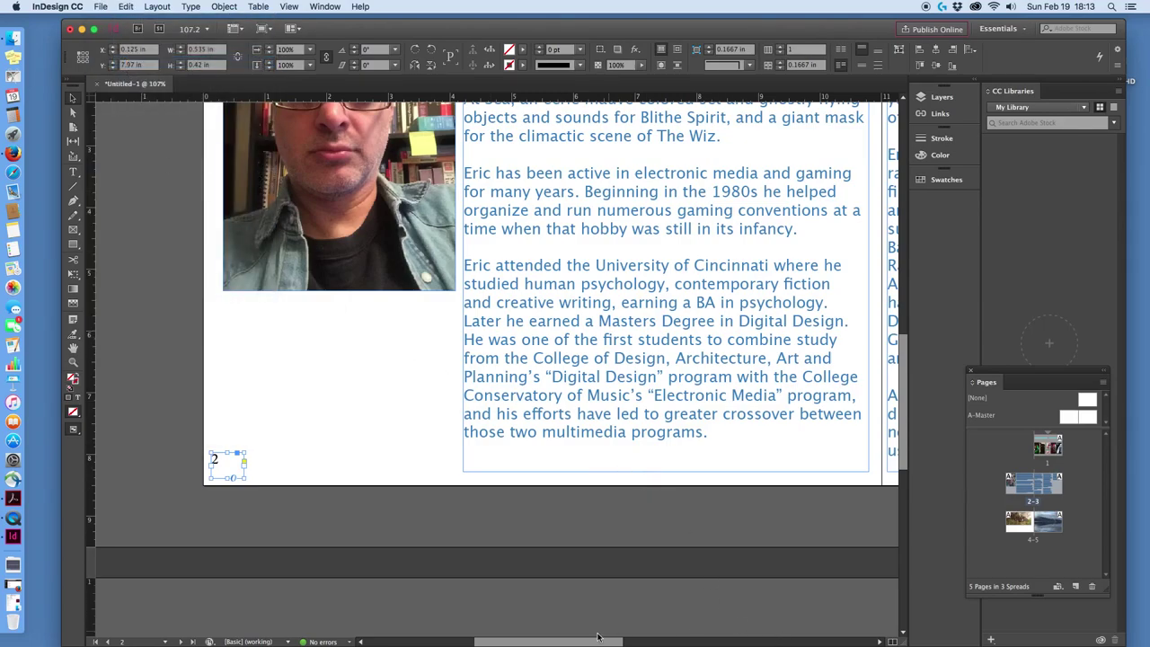
{"action": "left_click_drag", "start_coordinate": [597, 641], "coordinate": [732, 640]}
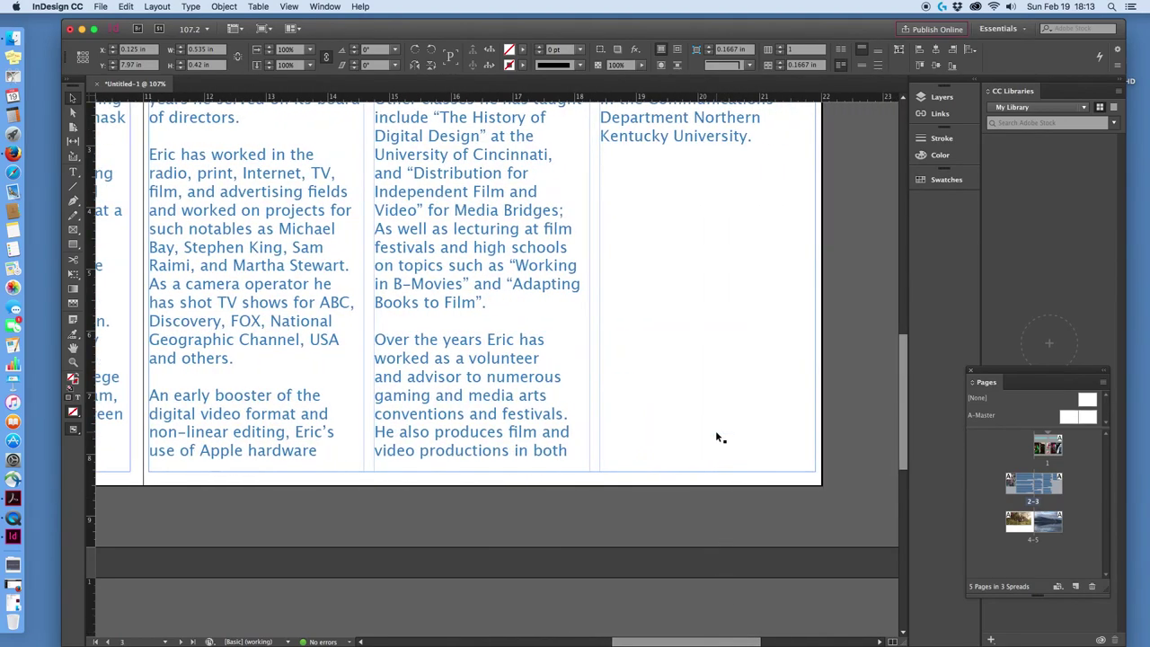
Paste the page-number frame and move it to page 3's bottom-right corner.
{"action": "left_click", "coordinate": [659, 273]}
{"action": "left_click", "coordinate": [123, 7]}
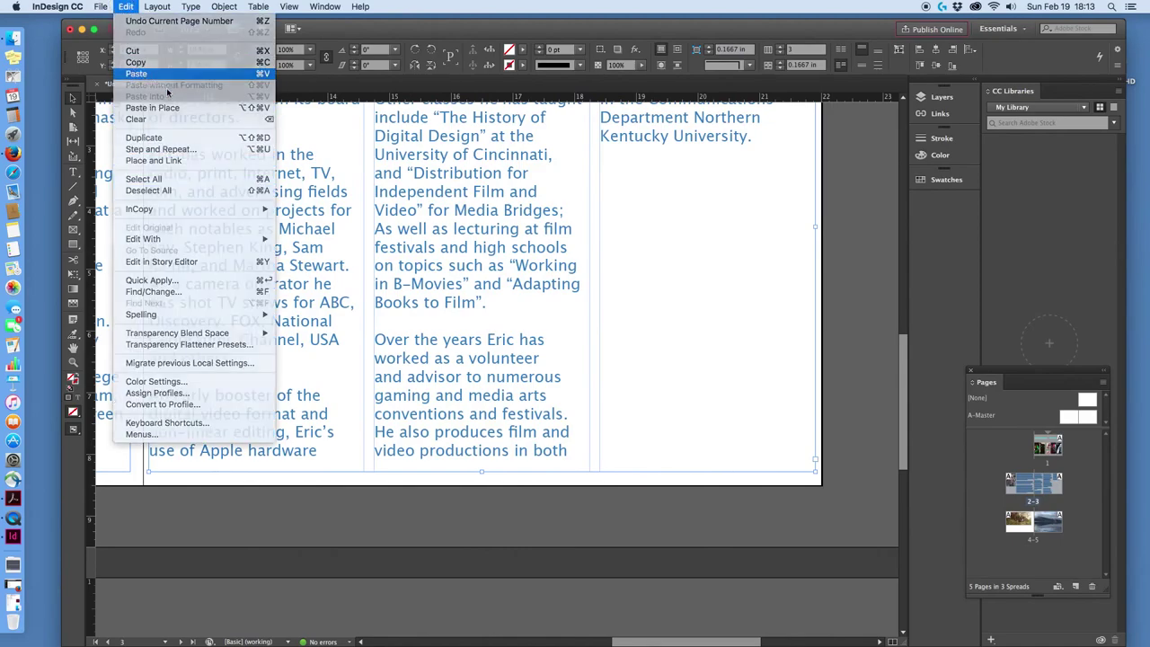
{"action": "left_click", "coordinate": [136, 74]}
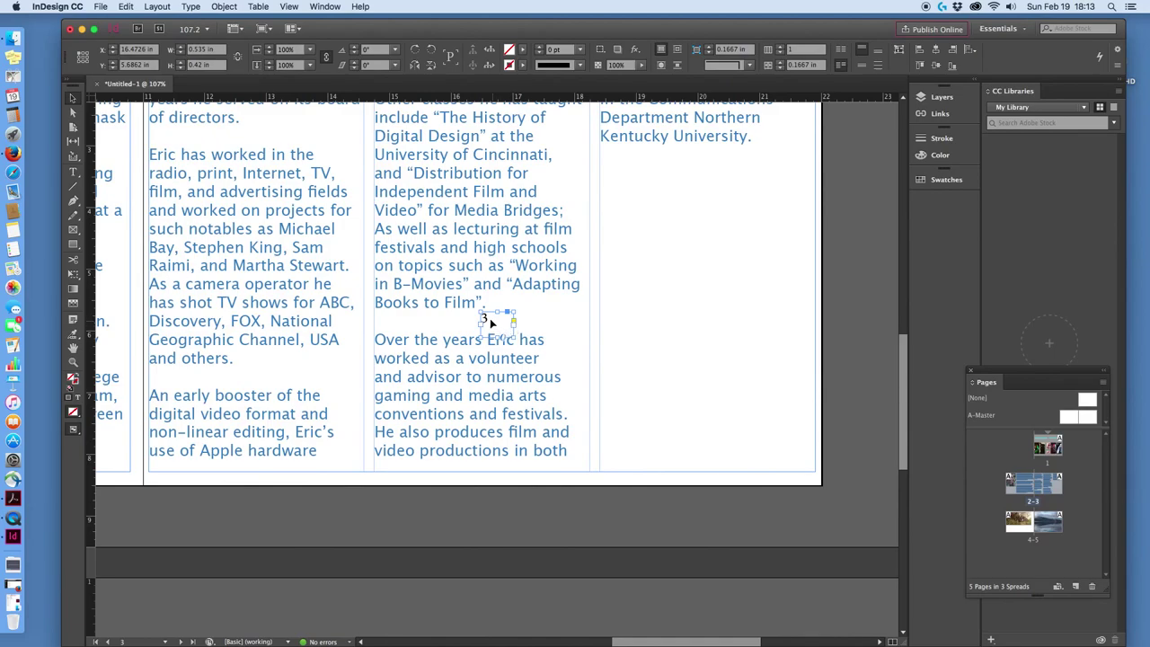
{"action": "left_click_drag", "start_coordinate": [483, 320], "coordinate": [799, 463]}
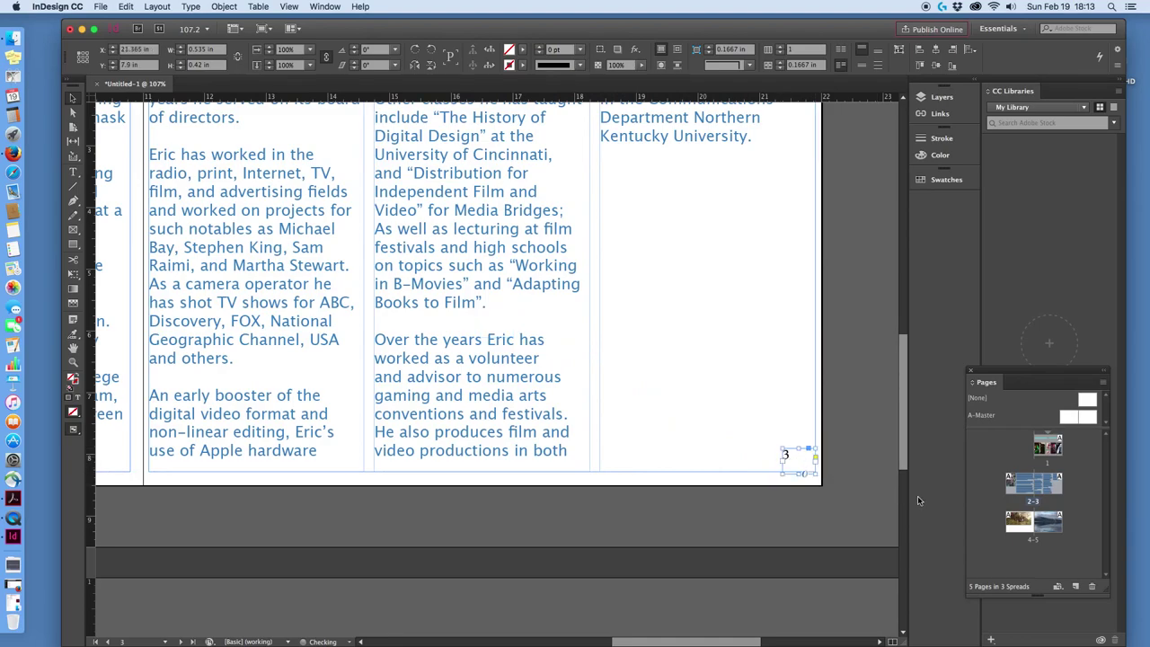
{"action": "scroll", "coordinate": [701, 506], "scroll_direction": "down", "scroll_amount": 10}
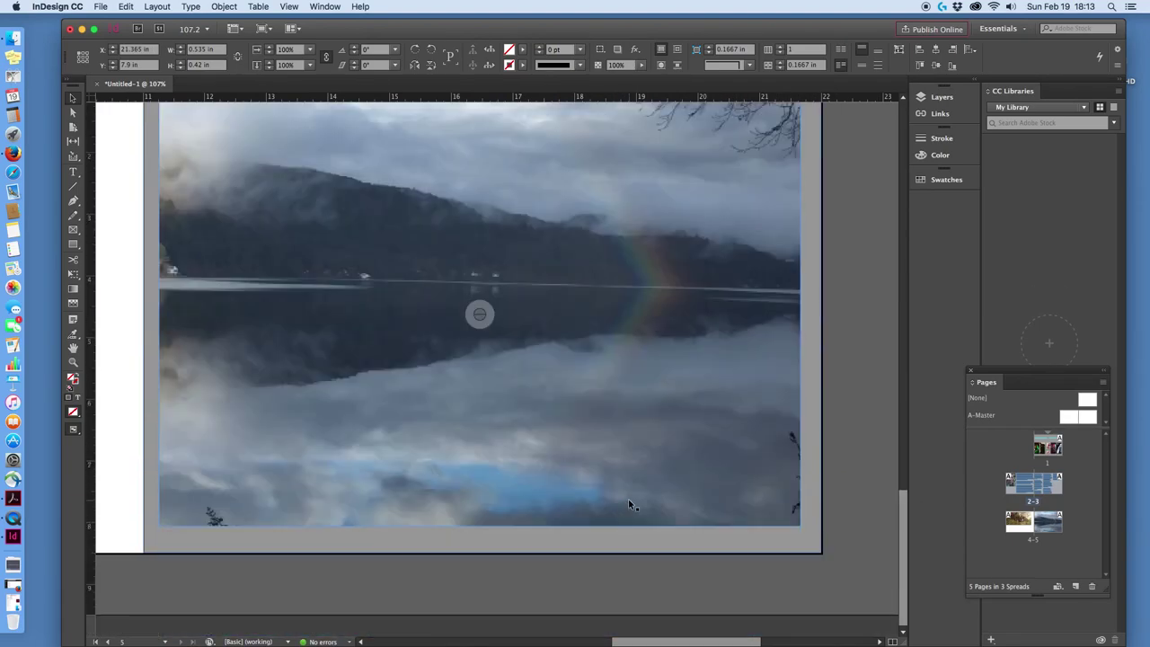
Paste the page-number frame onto page 4 at its lower-left corner, under the motorcycle photo.
{"action": "left_click_drag", "start_coordinate": [651, 639], "coordinate": [488, 611]}
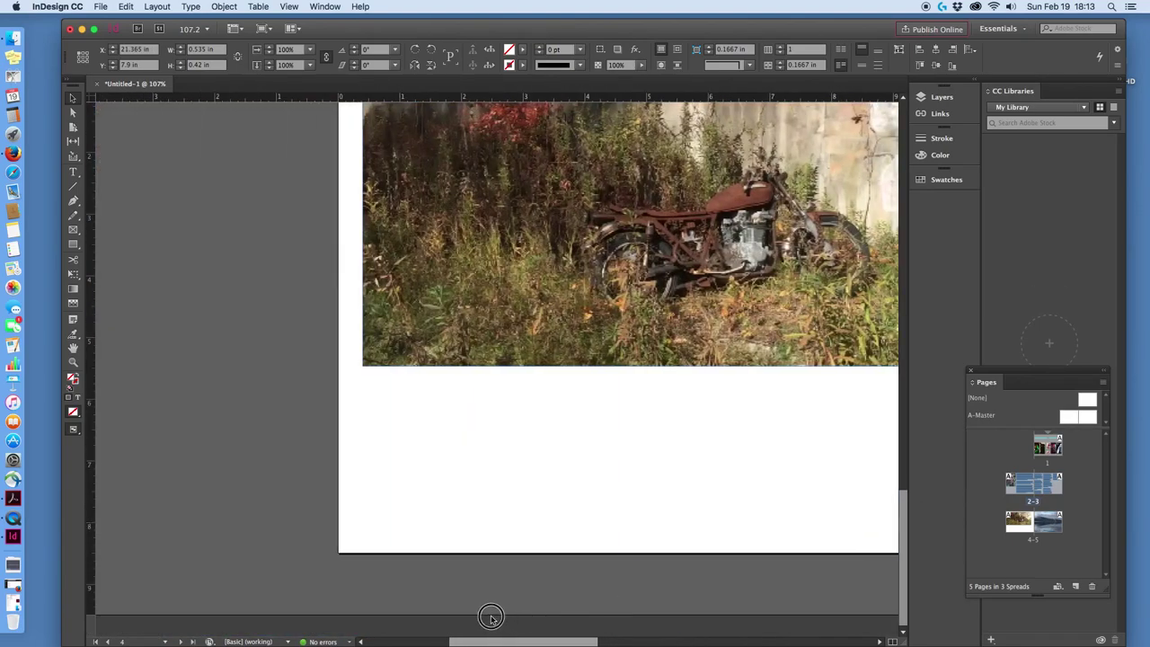
{"action": "left_click", "coordinate": [372, 524]}
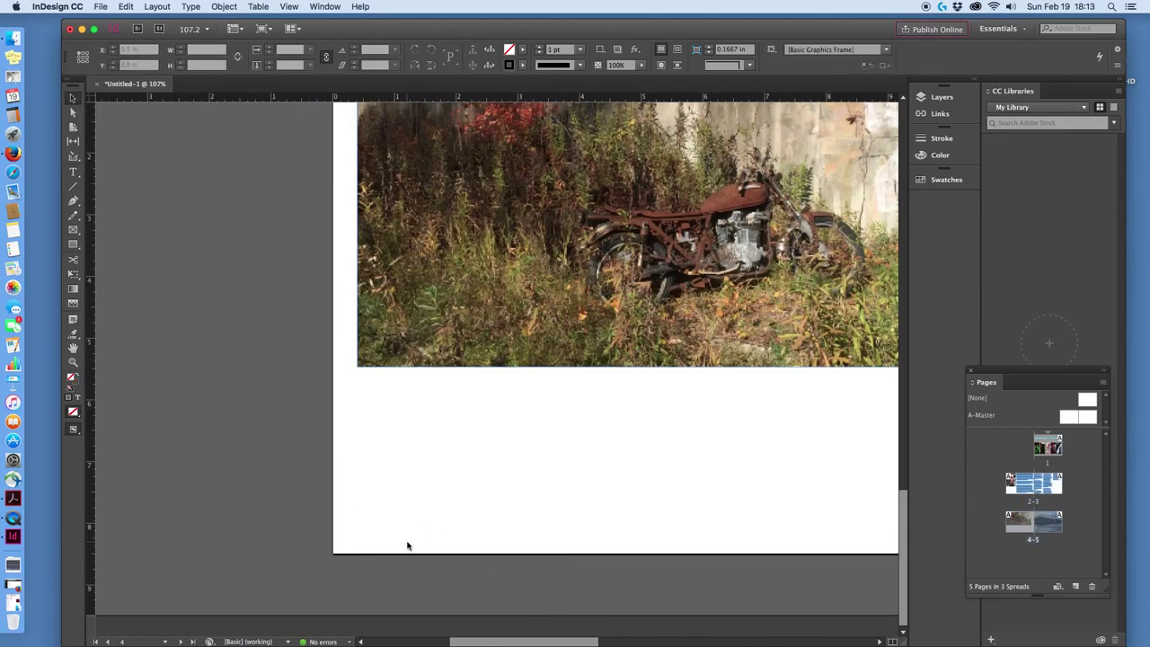
{"action": "left_click", "coordinate": [124, 6]}
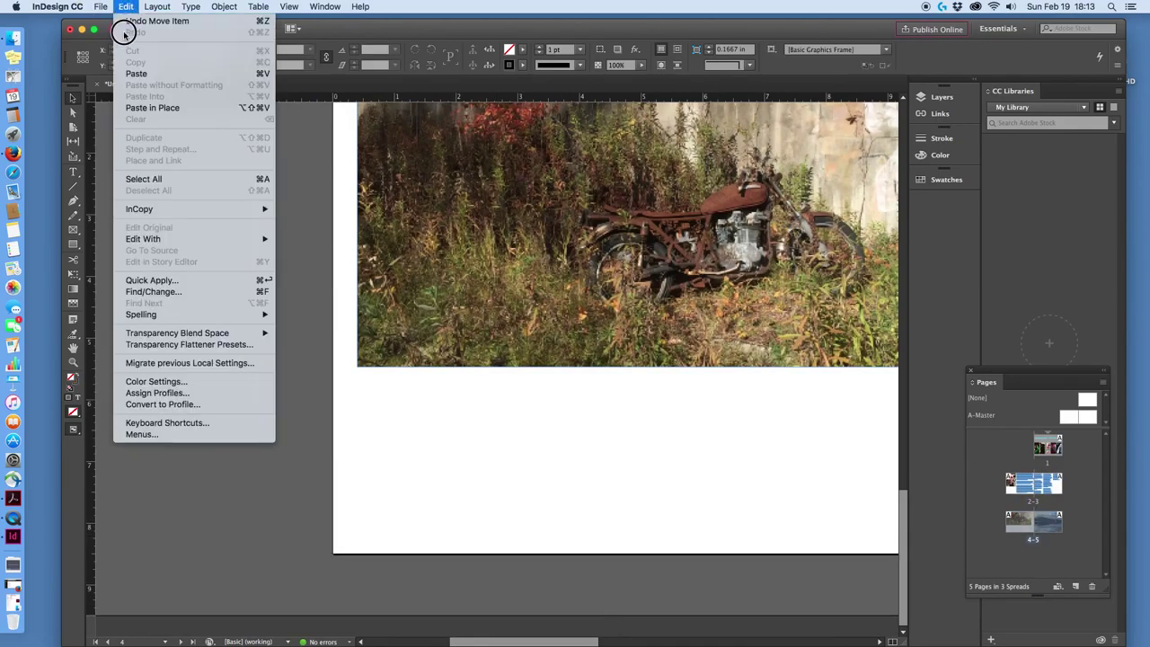
{"action": "left_click", "coordinate": [144, 74]}
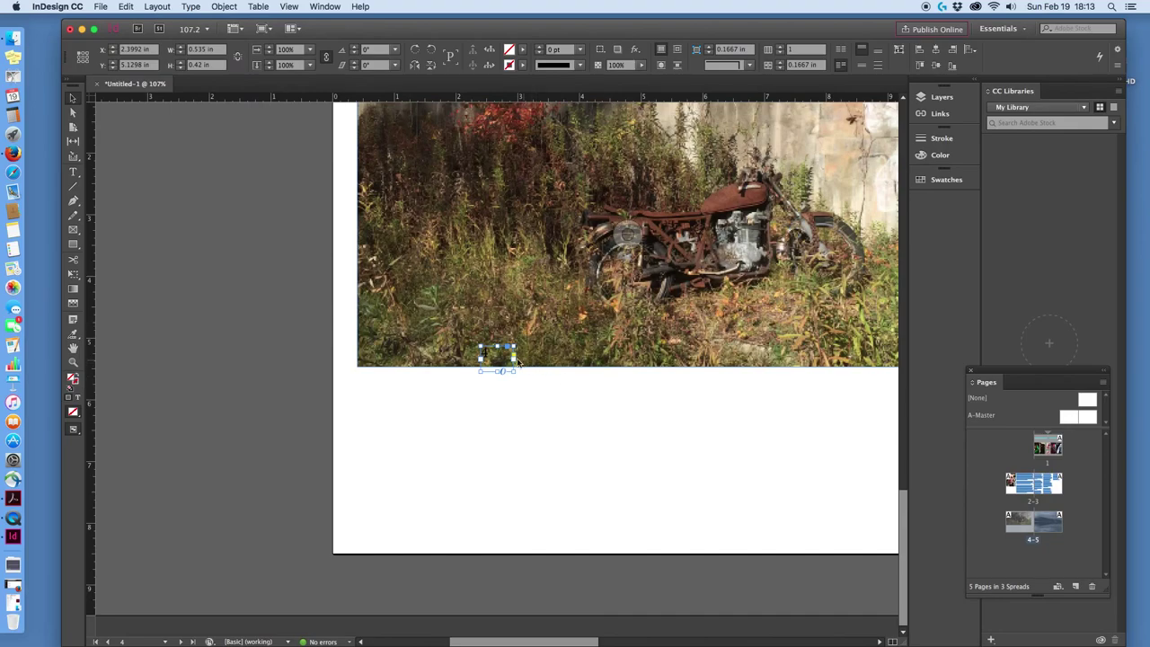
{"action": "left_click_drag", "start_coordinate": [486, 355], "coordinate": [355, 531]}
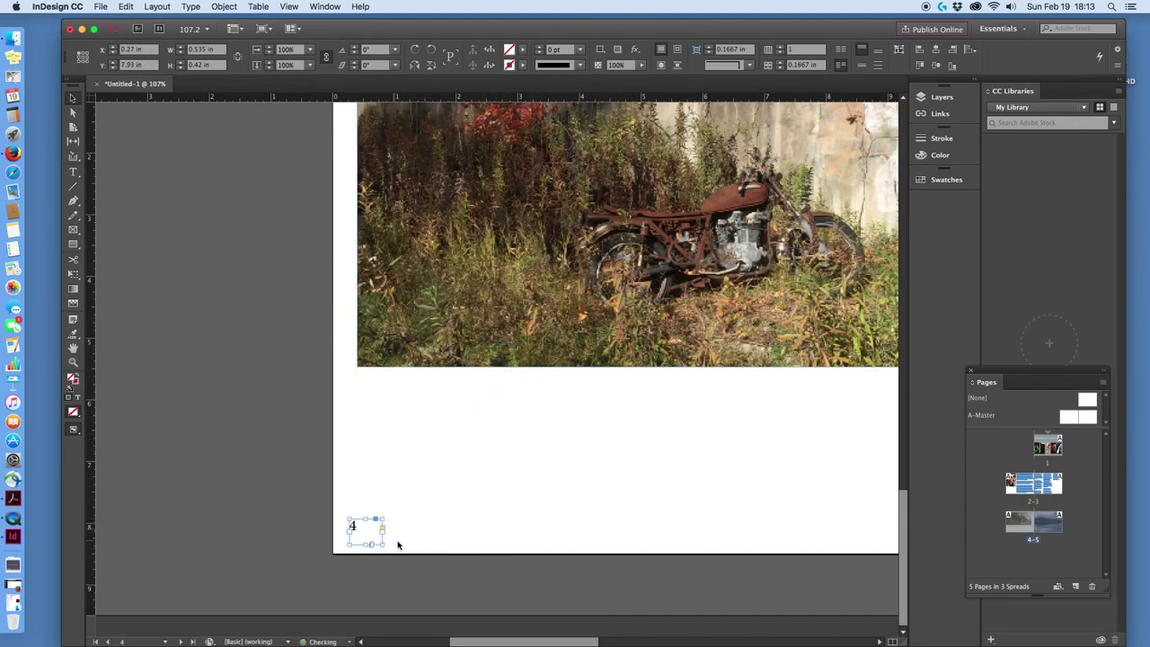
{"action": "left_click", "coordinate": [728, 595]}
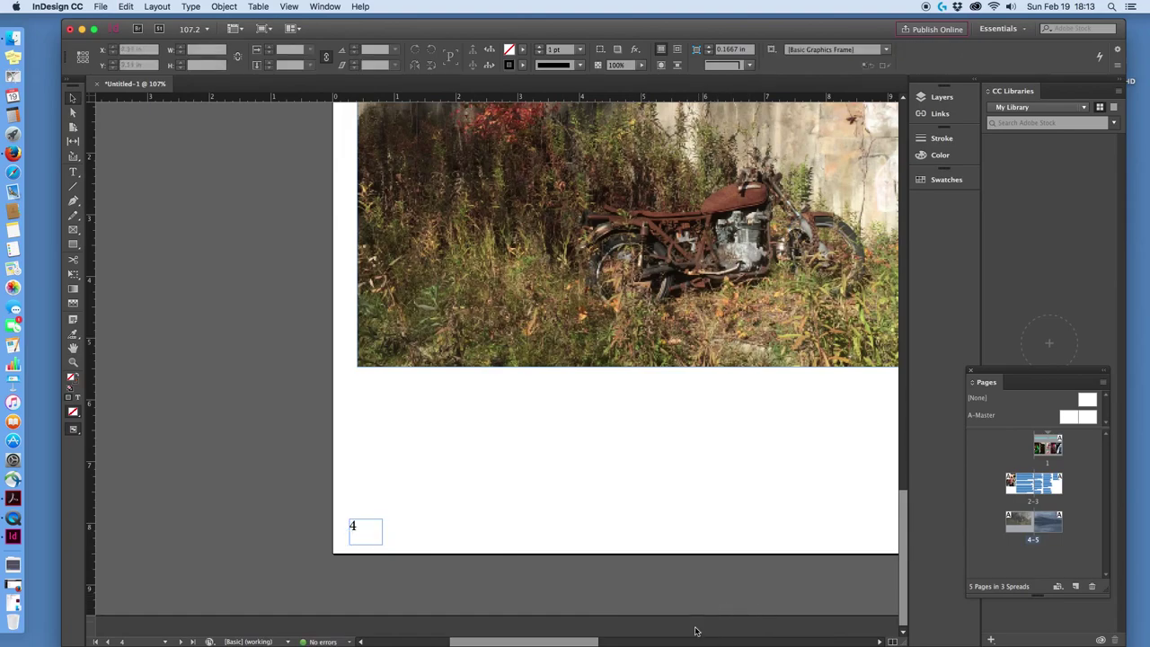
{"action": "left_click_drag", "start_coordinate": [566, 639], "coordinate": [629, 642]}
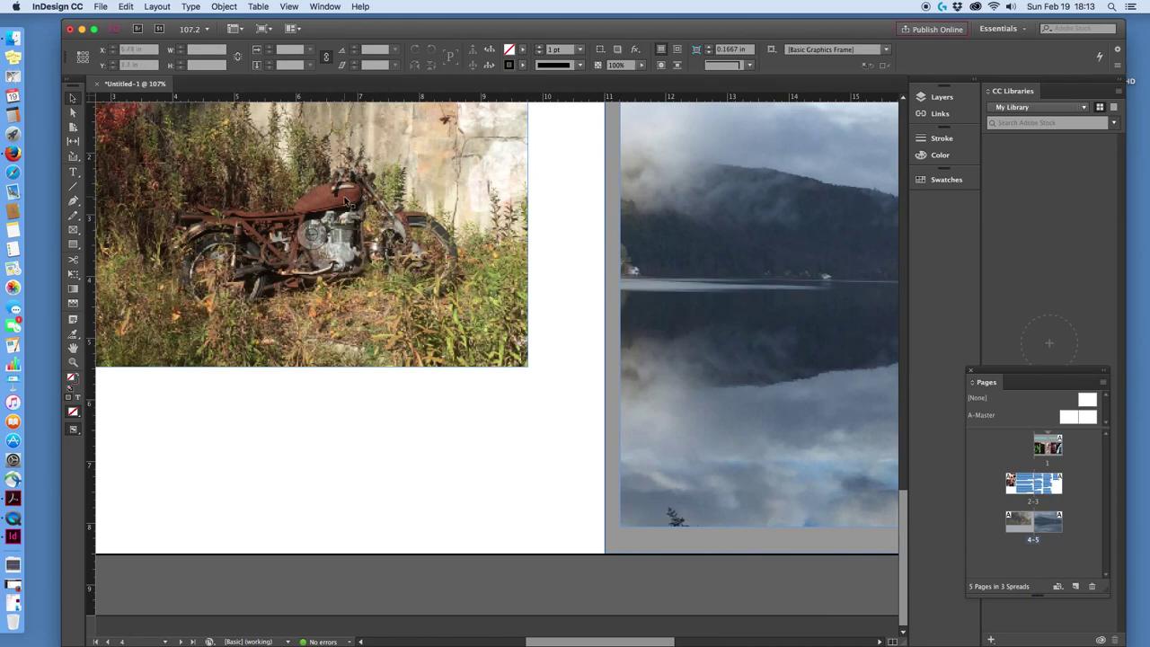
{"action": "scroll", "coordinate": [345, 202], "scroll_direction": "up", "scroll_amount": 5}
Set up an export named EricPortfolio in Demo files with format Adobe PDF (Print).
{"action": "left_click", "coordinate": [95, 7]}
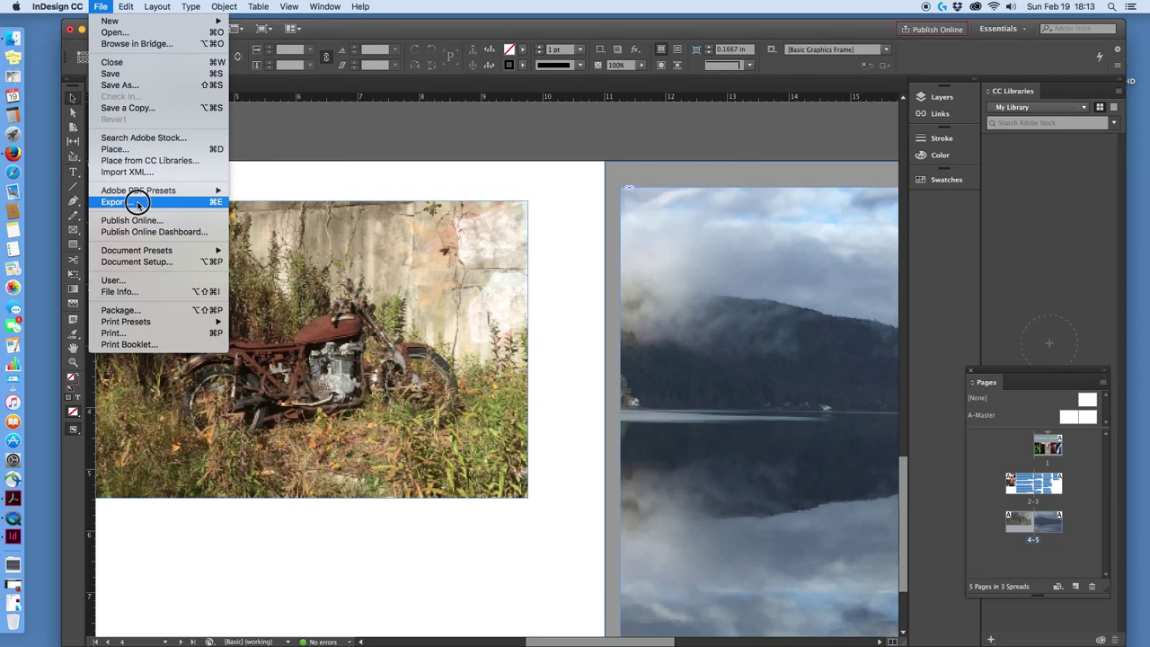
{"action": "left_click", "coordinate": [124, 201]}
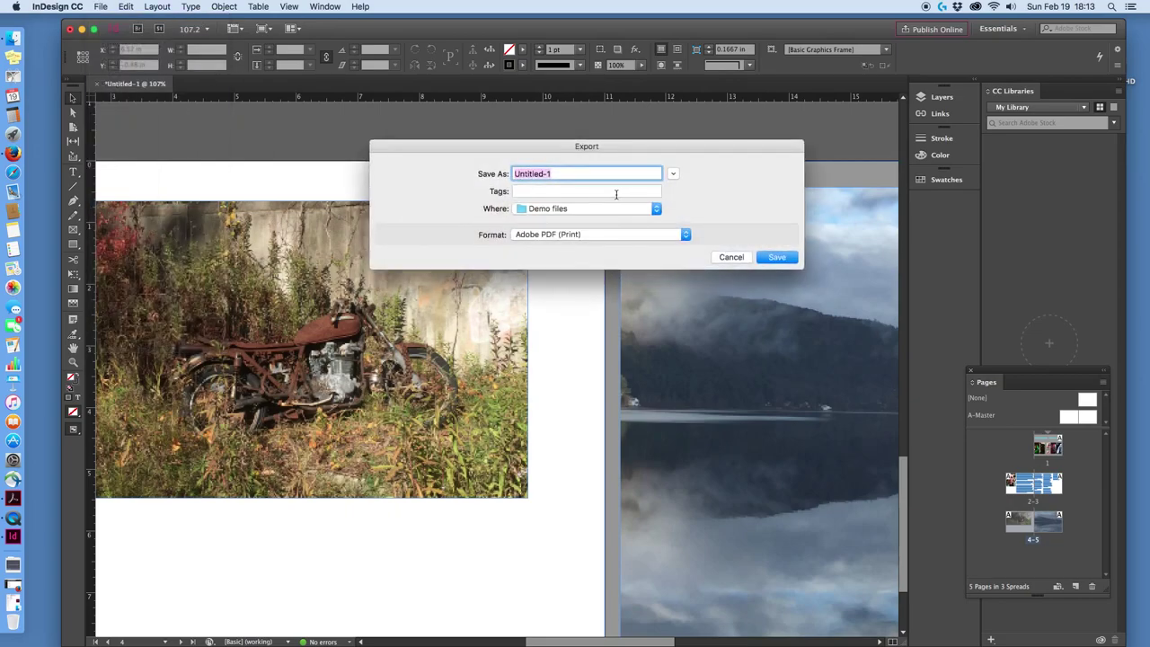
{"action": "type", "text": "EricPortfolio"}
{"action": "left_click", "coordinate": [664, 235]}
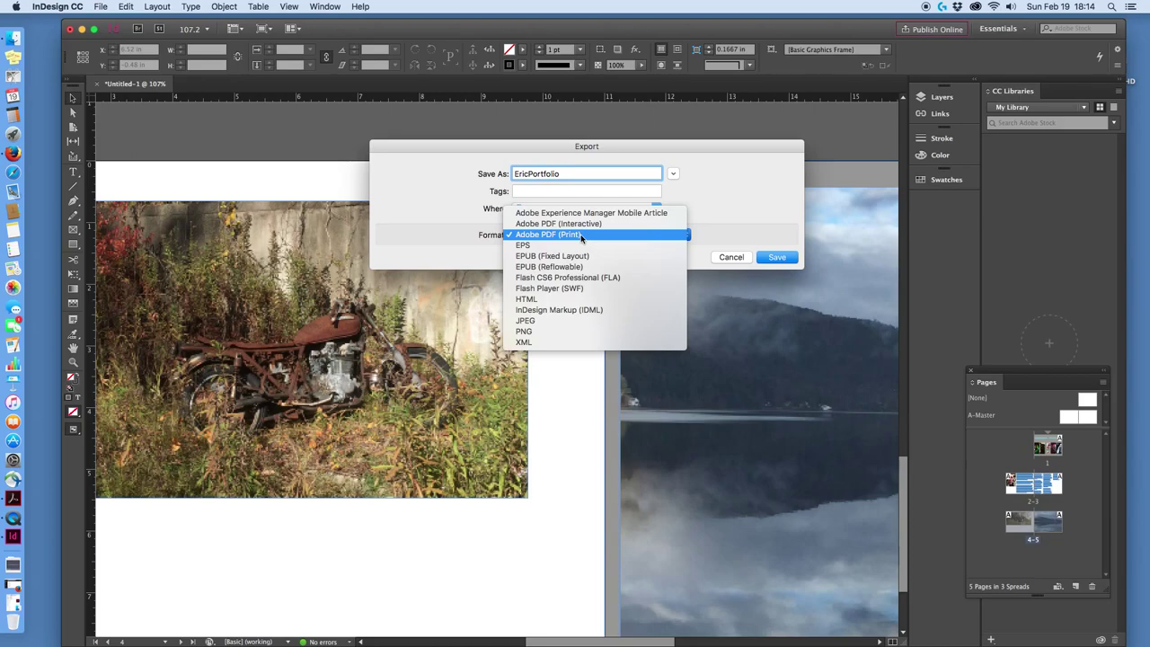
{"action": "left_click", "coordinate": [582, 235]}
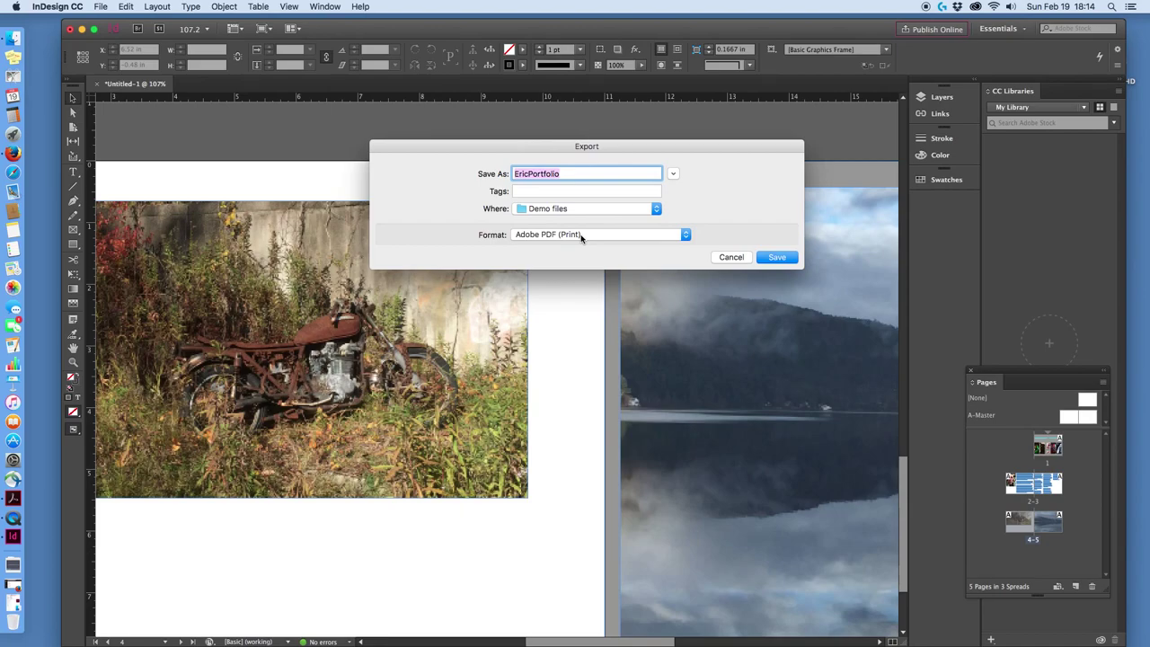
Export the PDF using the Smallest File Size preset with PDF standard None.
{"action": "left_click", "coordinate": [779, 257]}
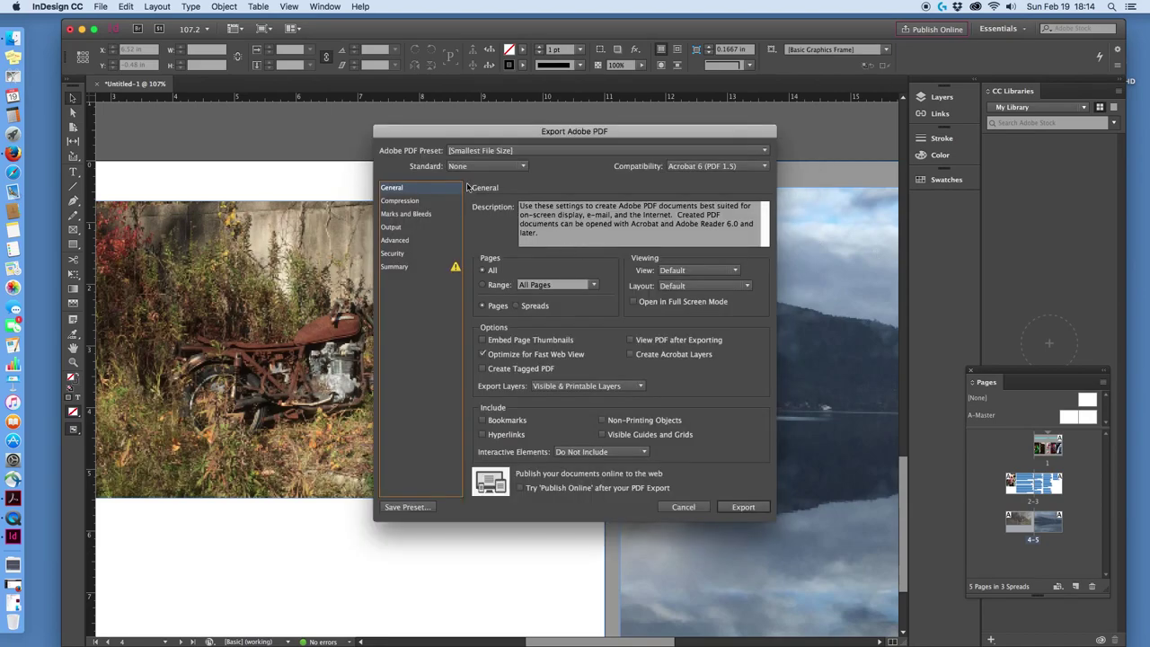
{"action": "left_click", "coordinate": [753, 154]}
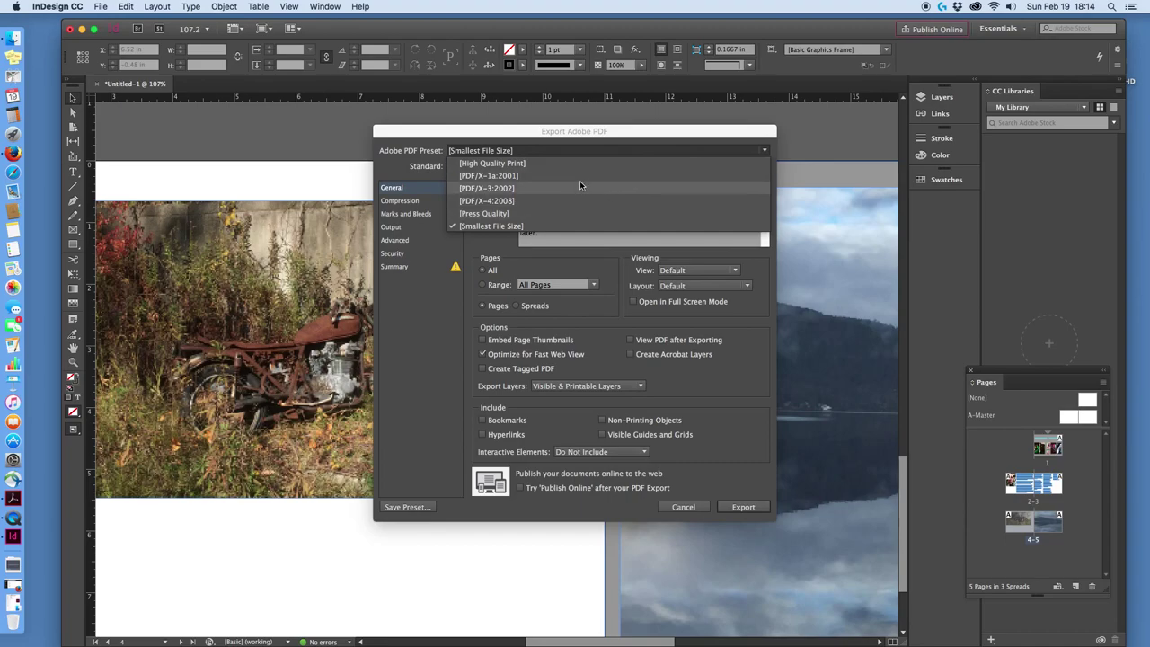
{"action": "left_click", "coordinate": [561, 226]}
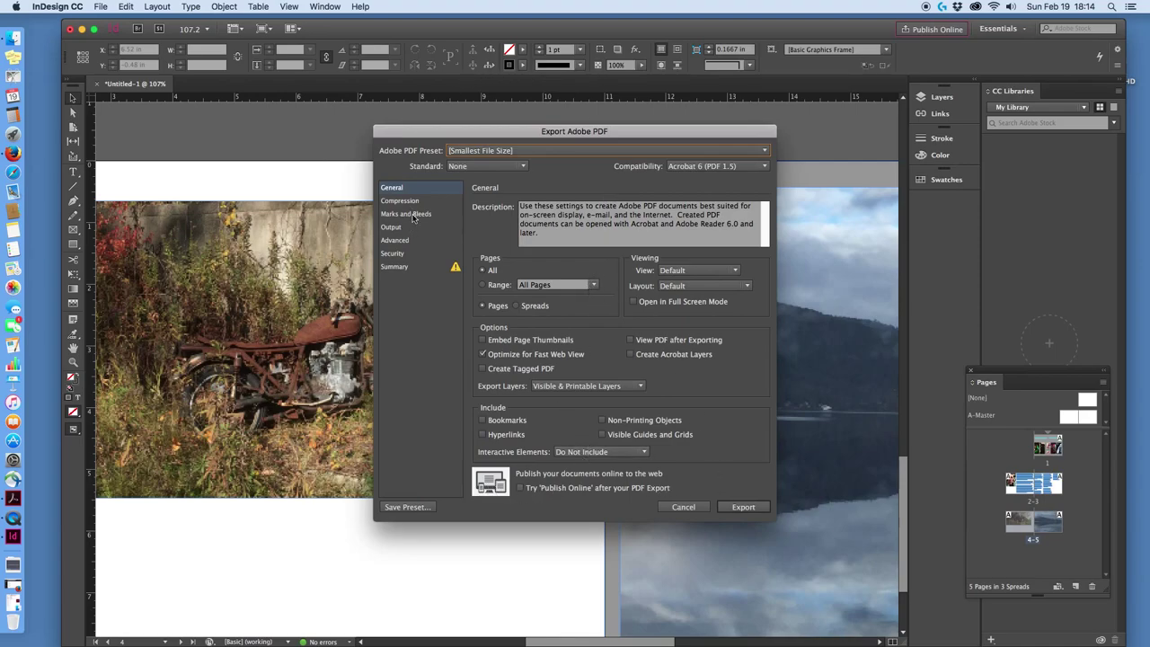
{"action": "left_click", "coordinate": [523, 167]}
{"action": "left_click", "coordinate": [623, 329]}
{"action": "left_click", "coordinate": [743, 506]}
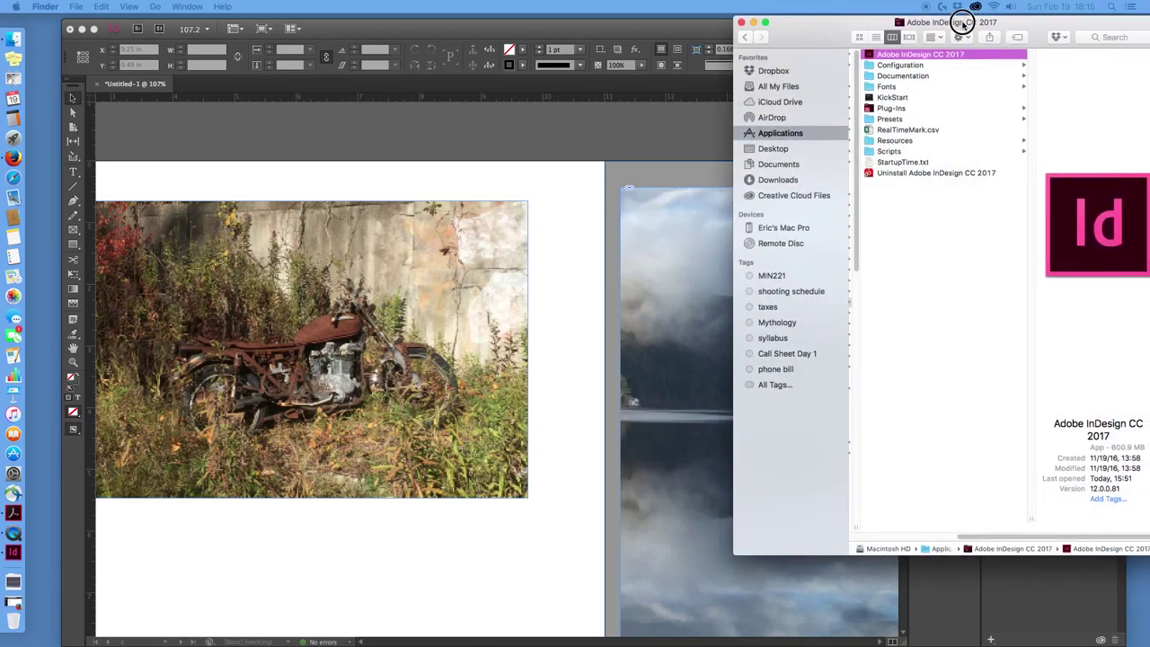
Browse Desktop > 2017 Teaching > 2017 Visual Fundamentals > Demo files and open EricPortfolio.pdf in Acrobat.
{"action": "left_click_drag", "start_coordinate": [957, 18], "coordinate": [894, 23]}
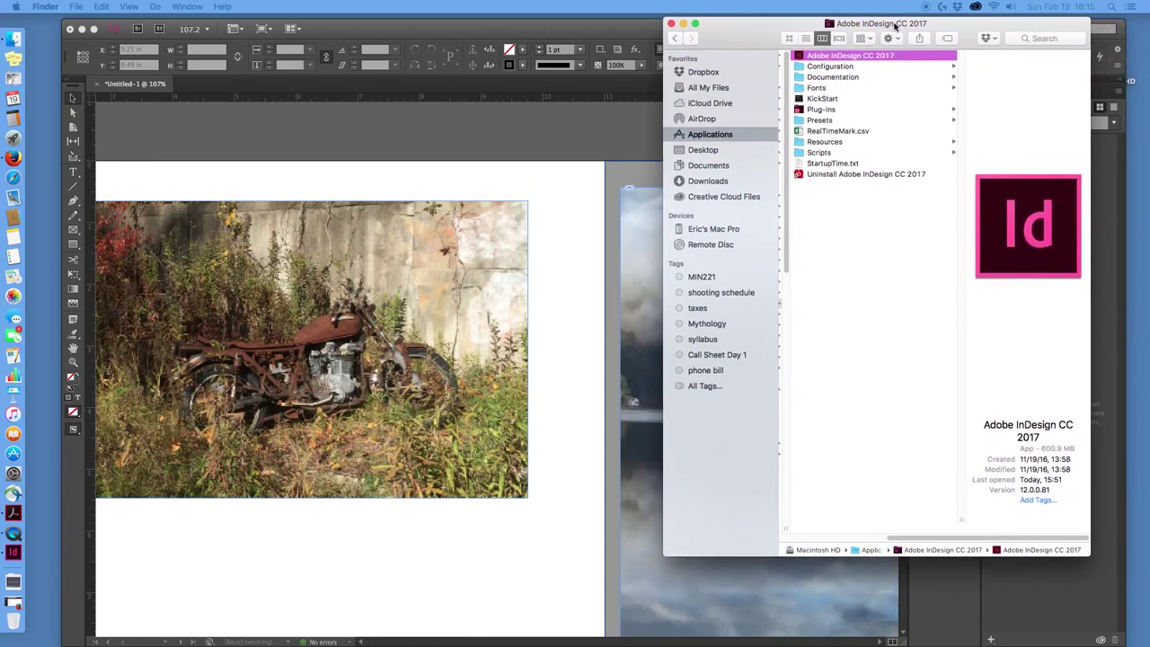
{"action": "left_click", "coordinate": [710, 151]}
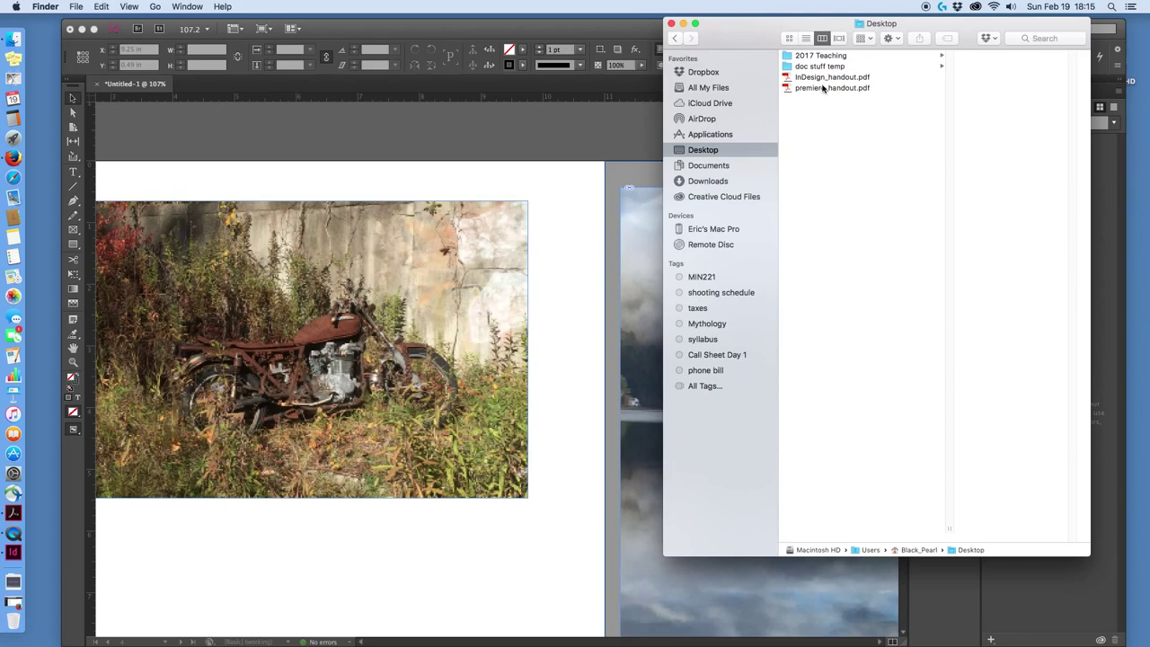
{"action": "left_click", "coordinate": [829, 55]}
{"action": "left_click", "coordinate": [950, 67]}
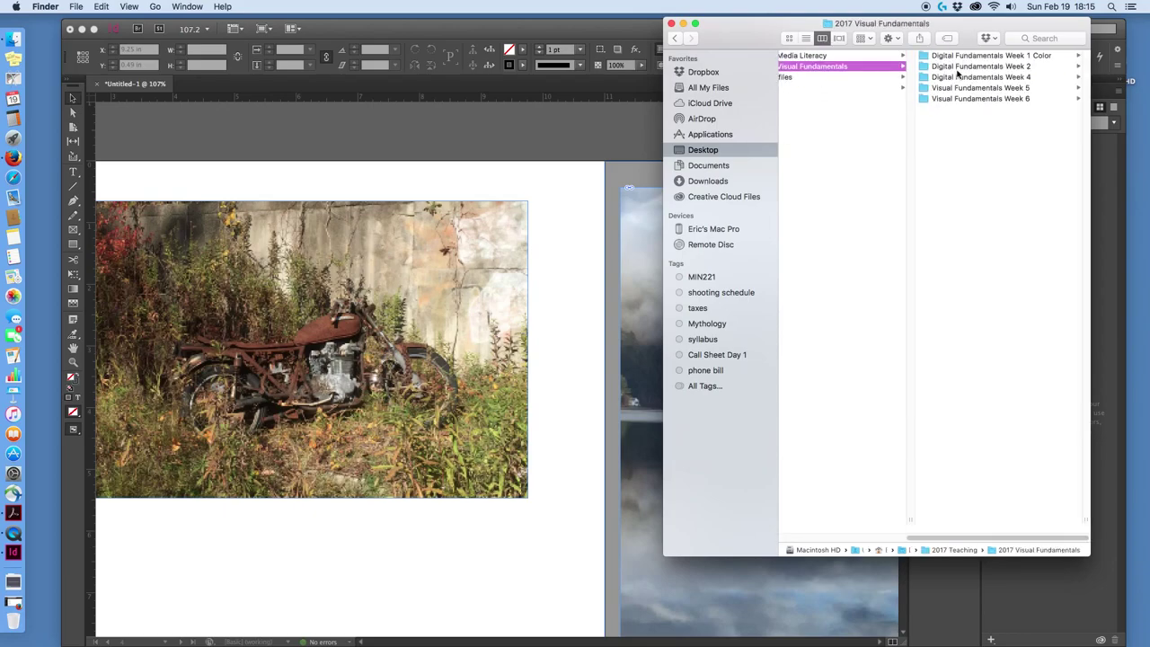
{"action": "left_click", "coordinate": [878, 78]}
{"action": "left_click_drag", "start_coordinate": [928, 27], "coordinate": [790, 35]}
{"action": "left_click", "coordinate": [818, 194]}
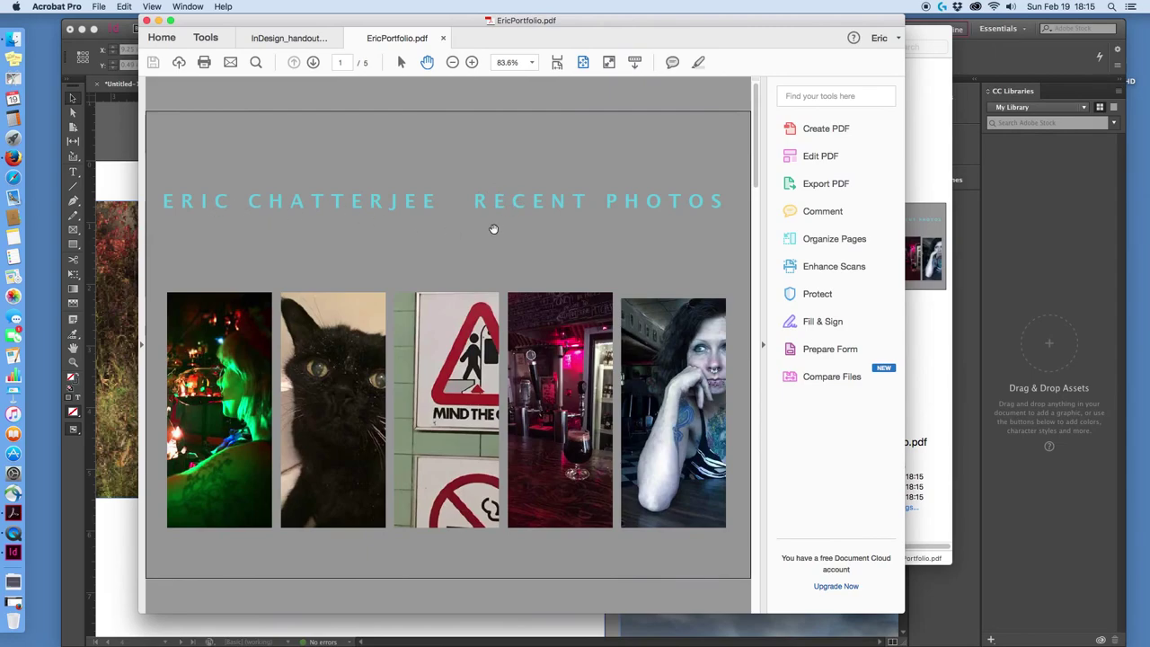
Scroll through pages 1–5 of EricPortfolio.pdf to check each page number.
{"action": "scroll", "coordinate": [493, 230], "scroll_direction": "down", "scroll_amount": 3}
{"action": "scroll", "coordinate": [503, 230], "scroll_direction": "down", "scroll_amount": 9}
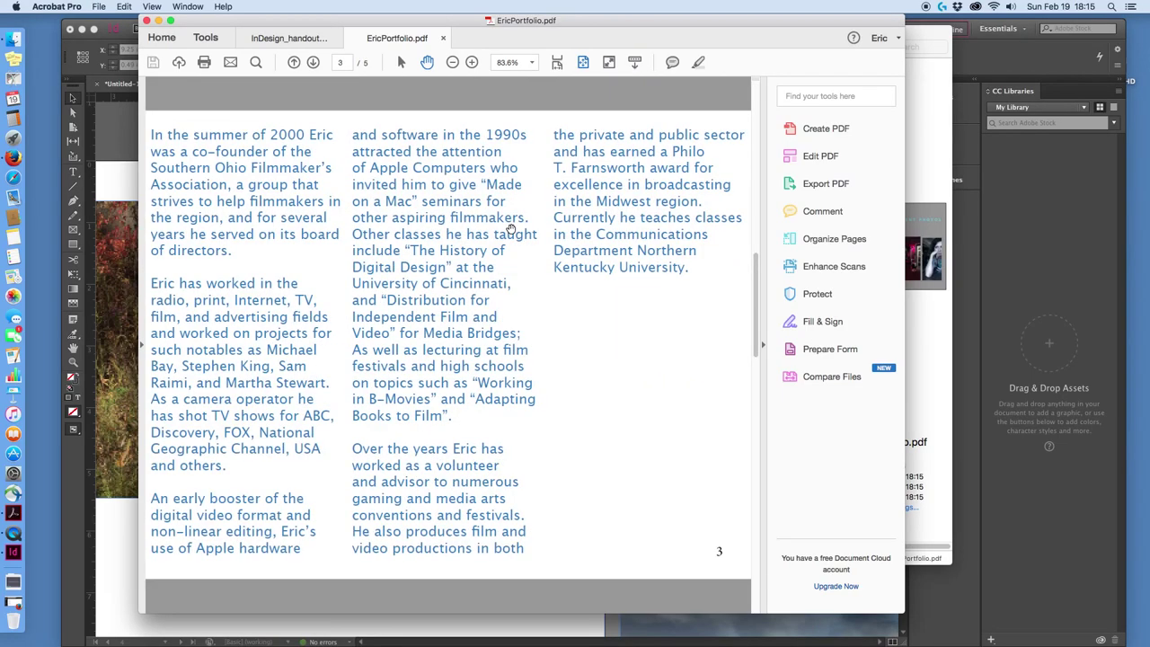
{"action": "scroll", "coordinate": [513, 231], "scroll_direction": "up", "scroll_amount": 12}
{"action": "scroll", "coordinate": [514, 225], "scroll_direction": "down", "scroll_amount": 3}
{"action": "scroll", "coordinate": [516, 223], "scroll_direction": "up", "scroll_amount": 3}
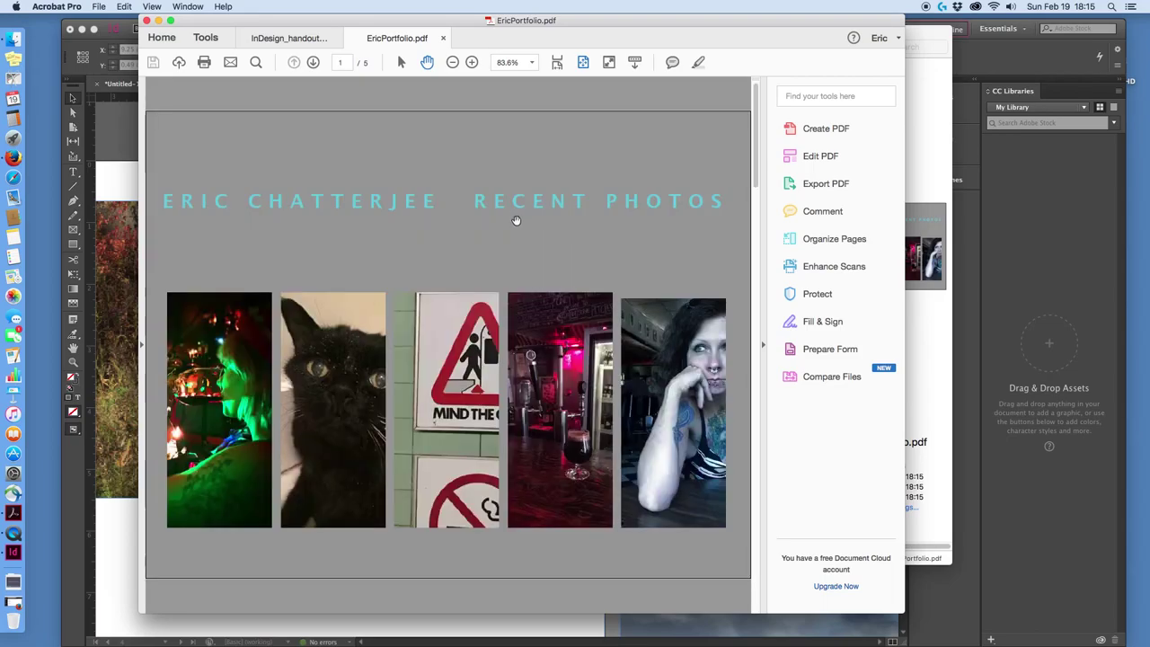
{"action": "scroll", "coordinate": [517, 221], "scroll_direction": "down", "scroll_amount": 12}
{"action": "scroll", "coordinate": [478, 166], "scroll_direction": "up", "scroll_amount": 6}
{"action": "scroll", "coordinate": [476, 161], "scroll_direction": "up", "scroll_amount": 6}
Close the PDF in Acrobat and the Demo files Finder window.
{"action": "left_click_drag", "start_coordinate": [500, 20], "coordinate": [640, 7]}
{"action": "key", "text": "super+w"}
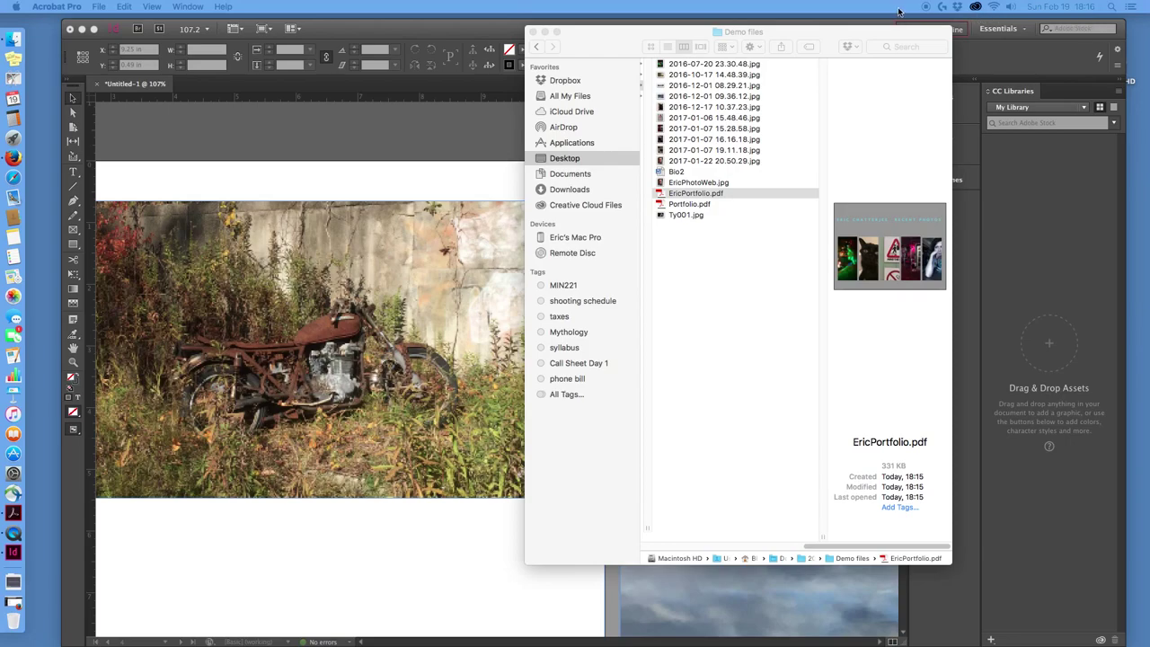
{"action": "left_click", "coordinate": [530, 31]}
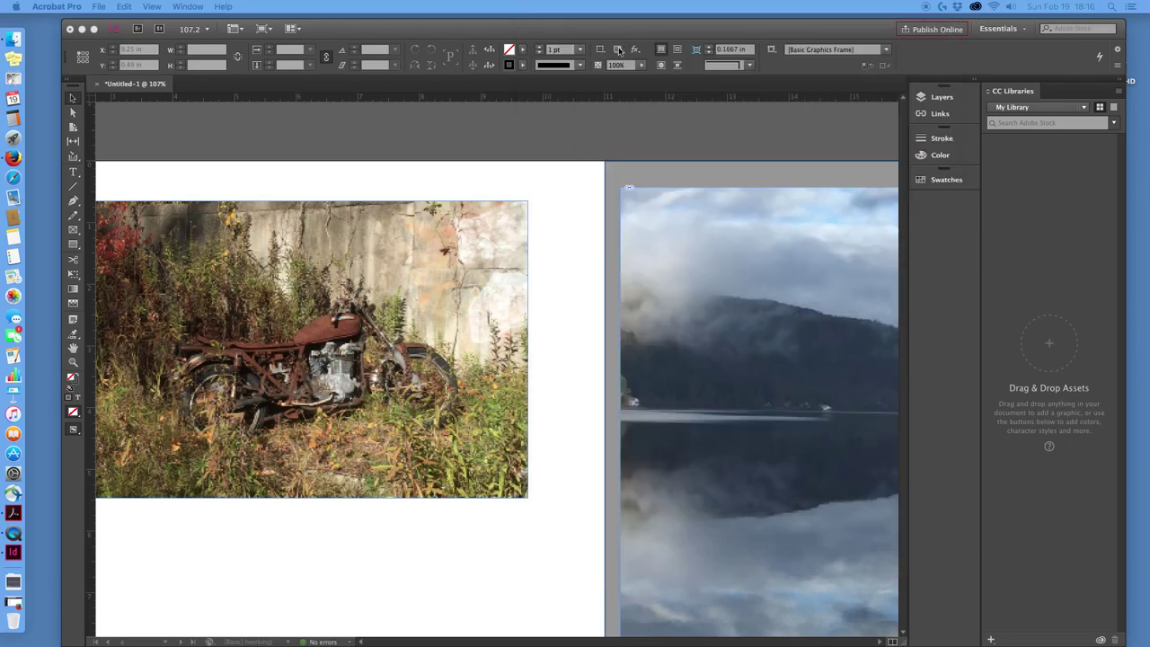